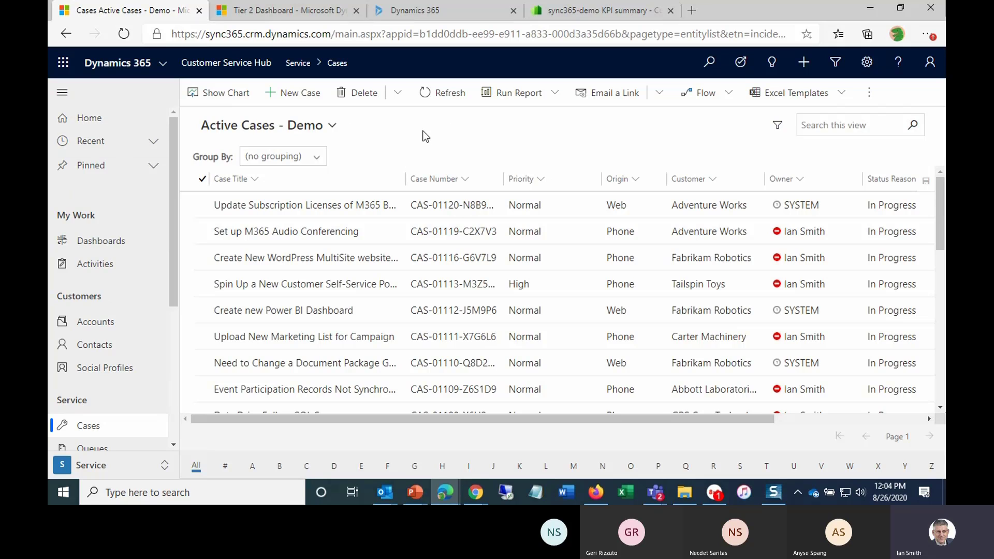
- Set the priority of the Set up M365 Audio Conferencing case to High in the active cases grid
key("F11")
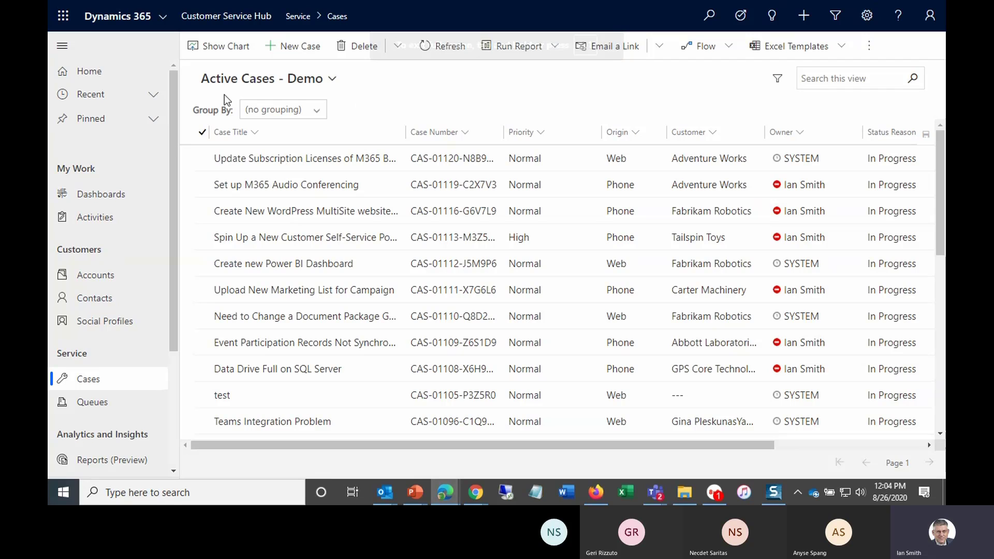
left_click(63, 46)
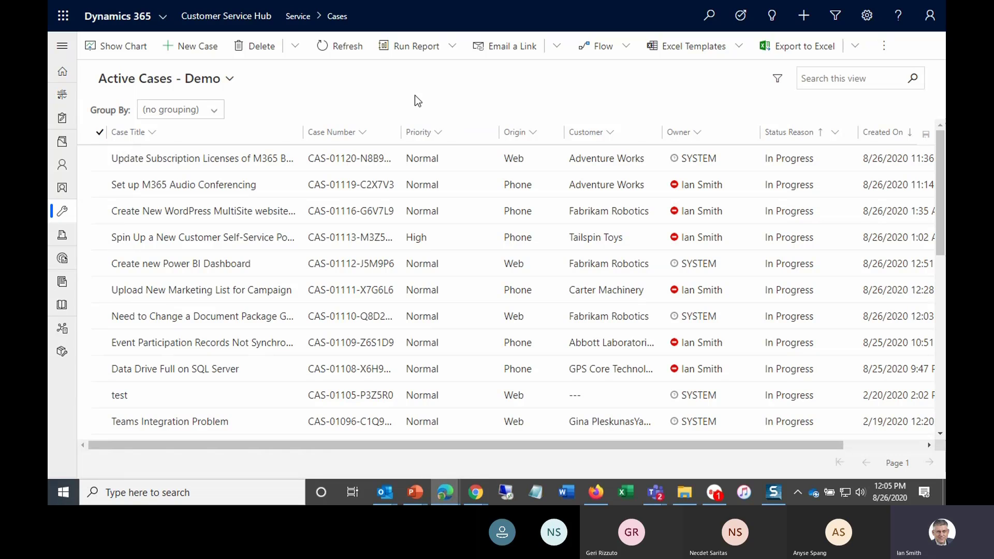
left_click(464, 189)
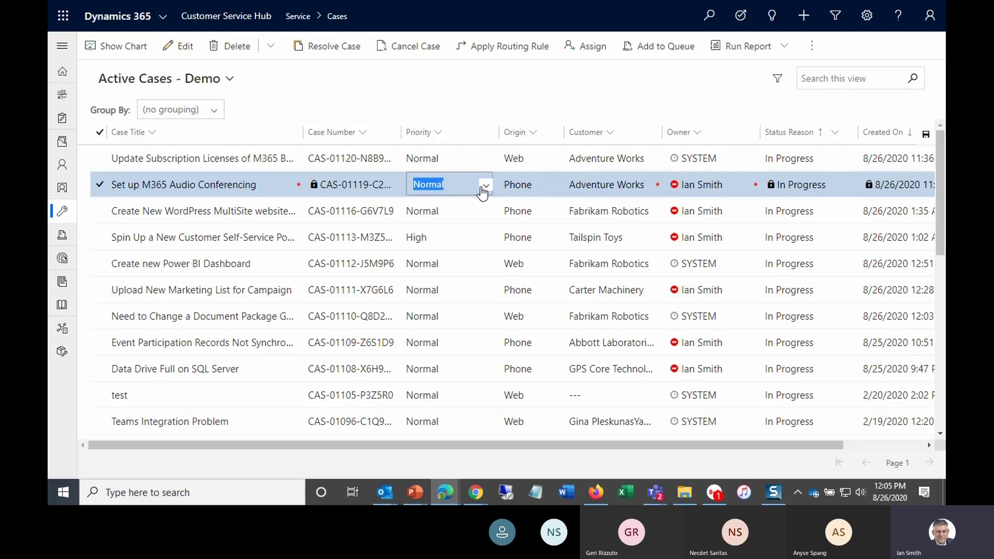
left_click(485, 189)
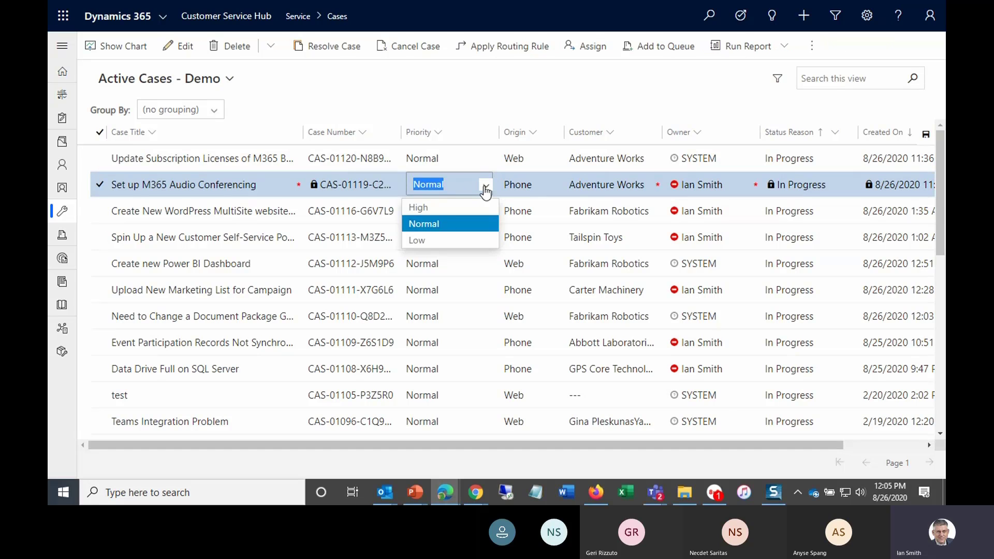
left_click(428, 209)
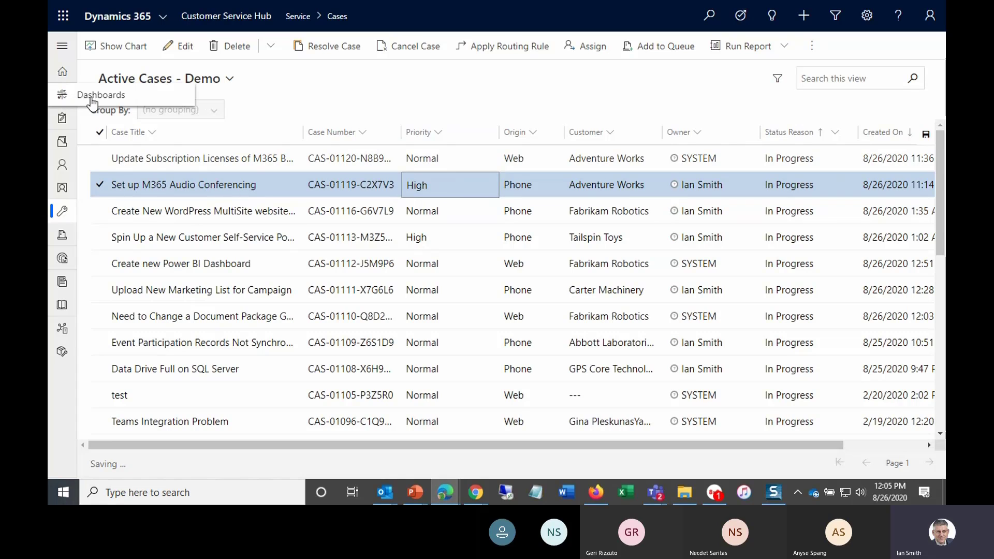
- Open the dashboards area and switch to the Tier 2 Dashboard
left_click(92, 97)
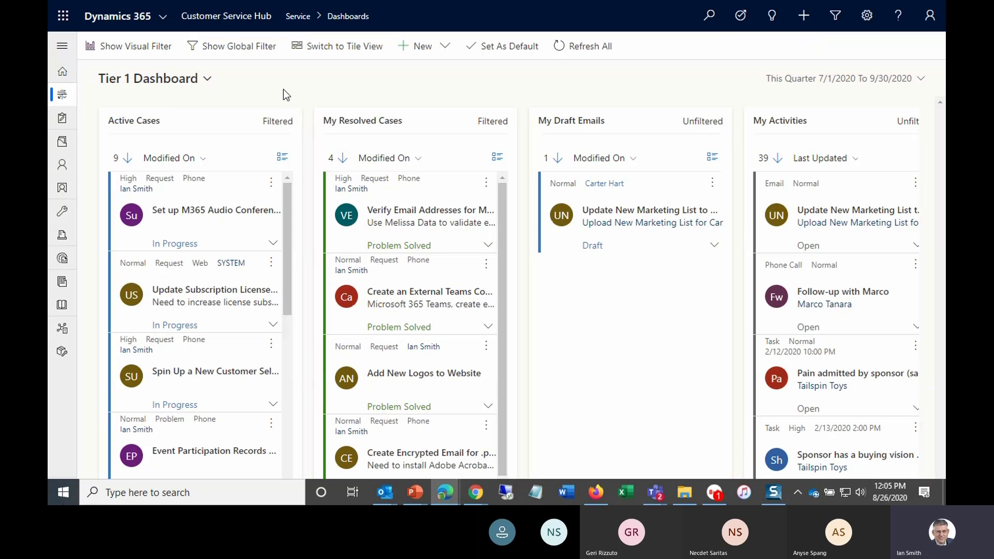
left_click(209, 86)
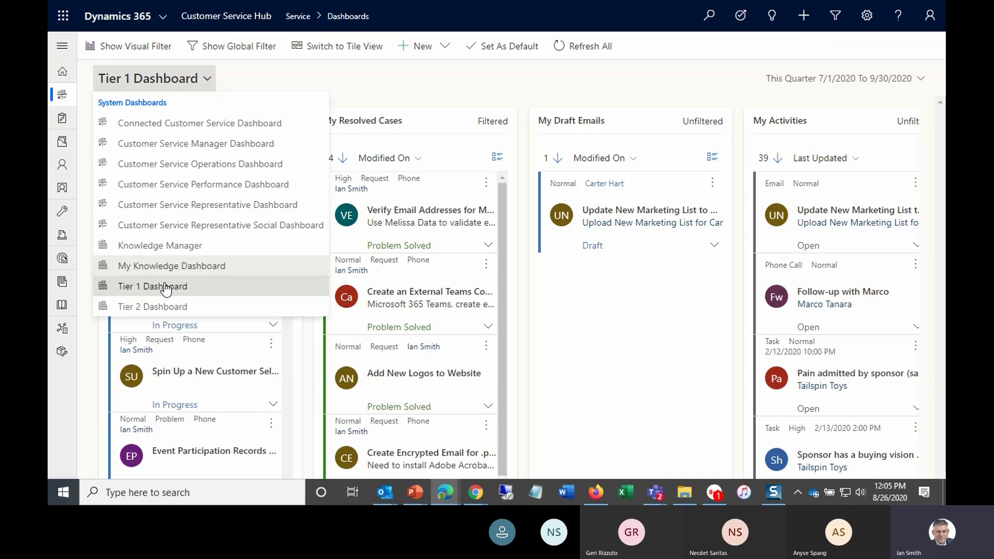
left_click(161, 306)
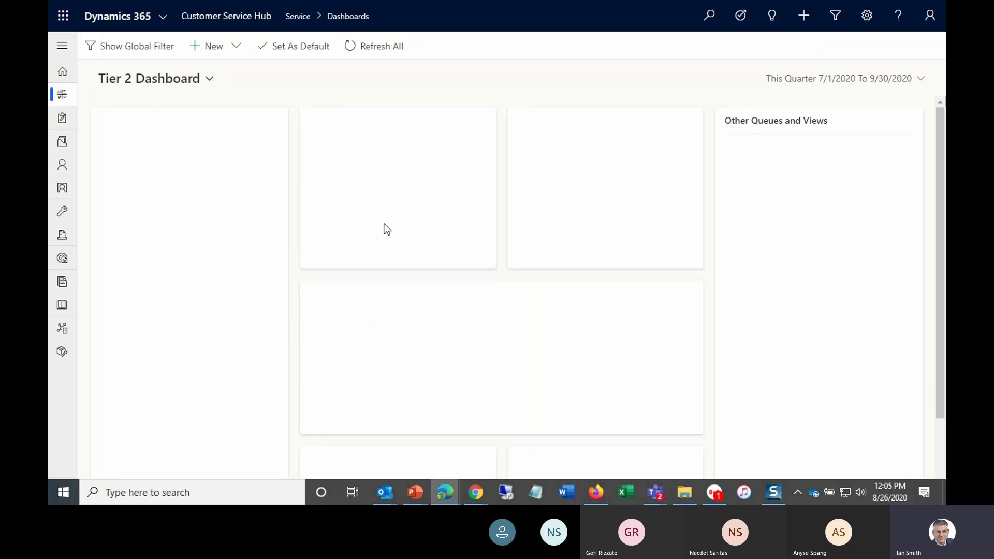
- Scroll through the Tier 2 Dashboard to review its case charts and queue tiles
mouse_move(418, 357)
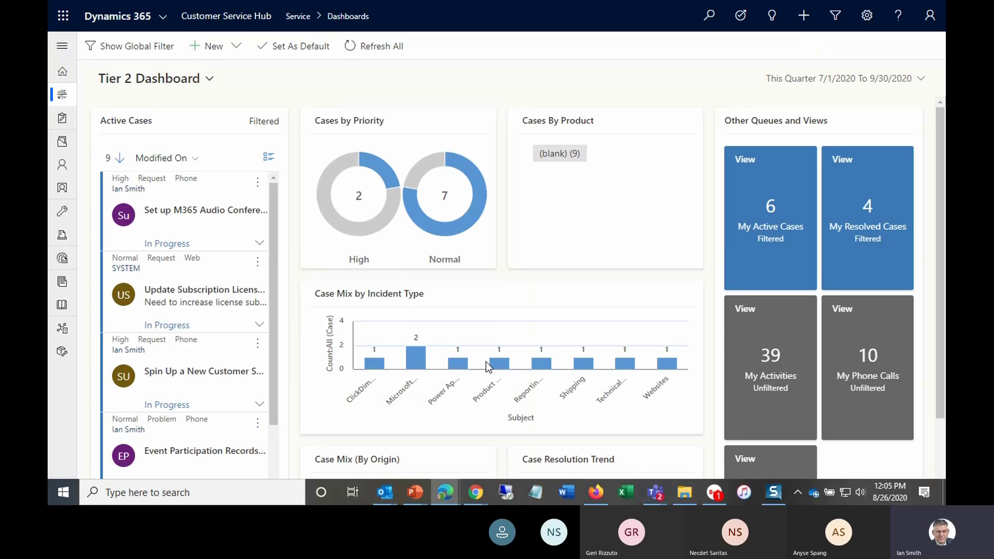
scroll(491, 345, "down", 2)
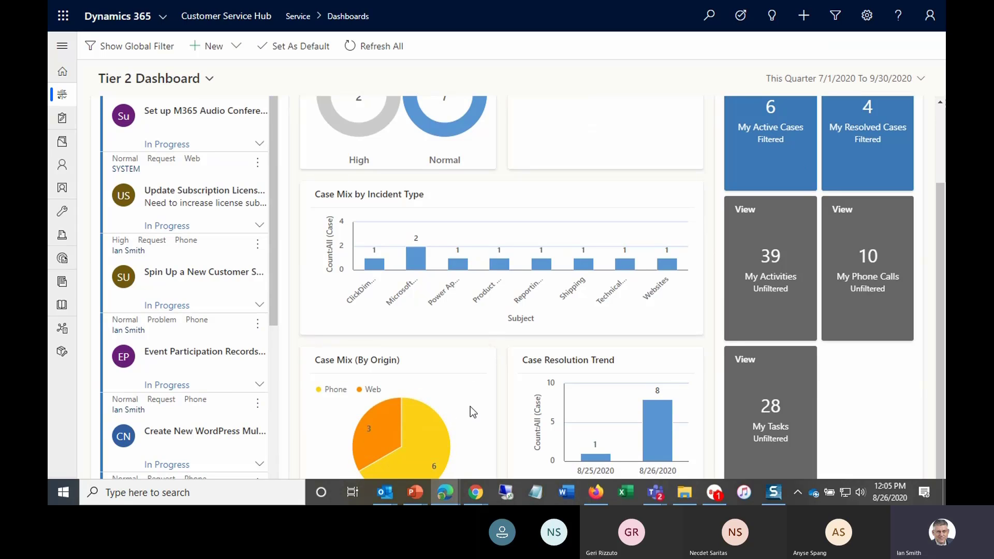
scroll(474, 405, "up", 2)
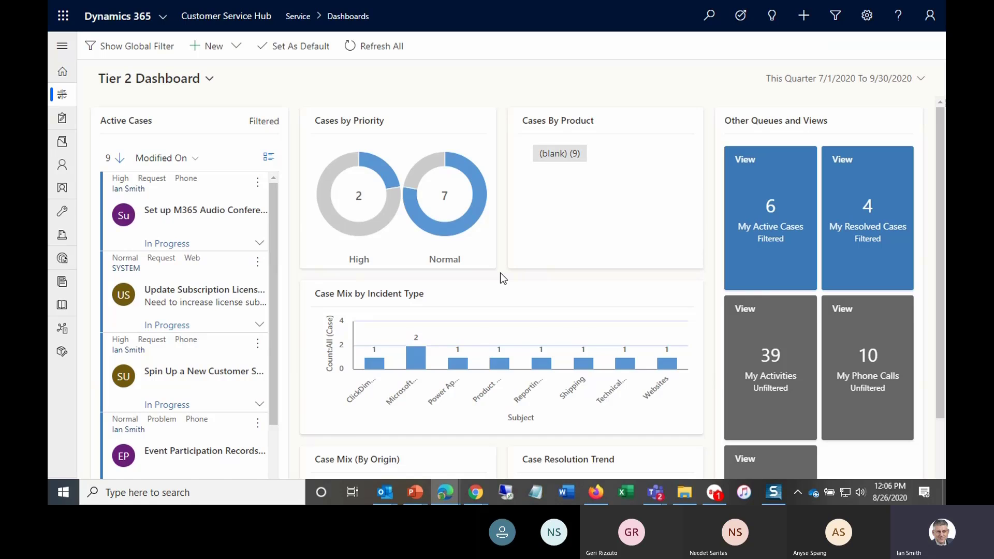
scroll(500, 272, "down", 2)
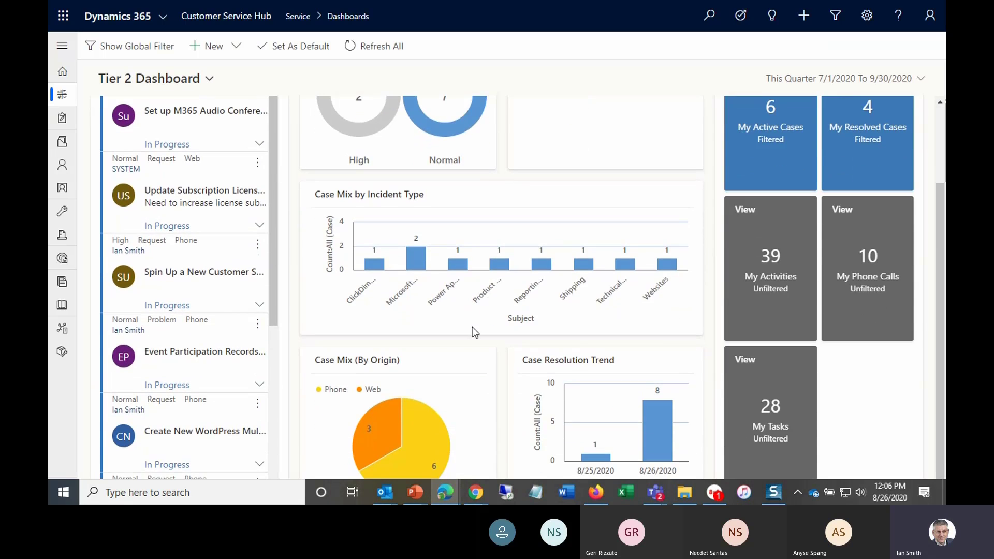
scroll(472, 327, "up", 2)
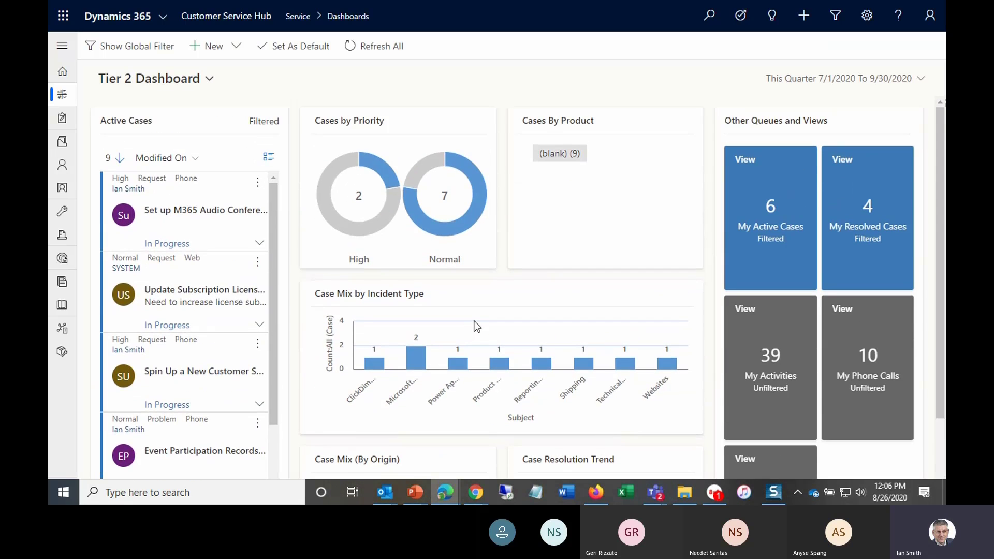
scroll(477, 326, "down", 2)
scroll(471, 325, "up", 2)
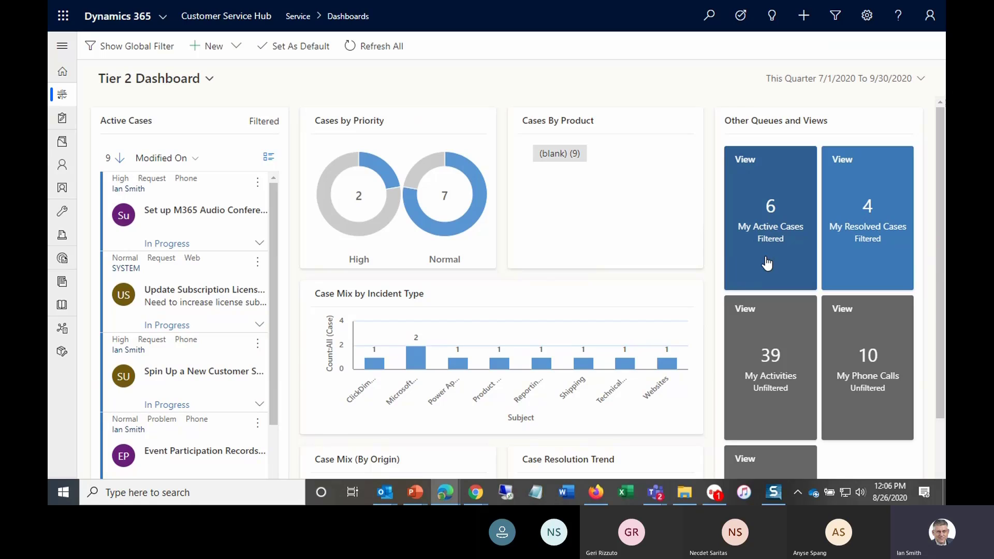
mouse_move(767, 264)
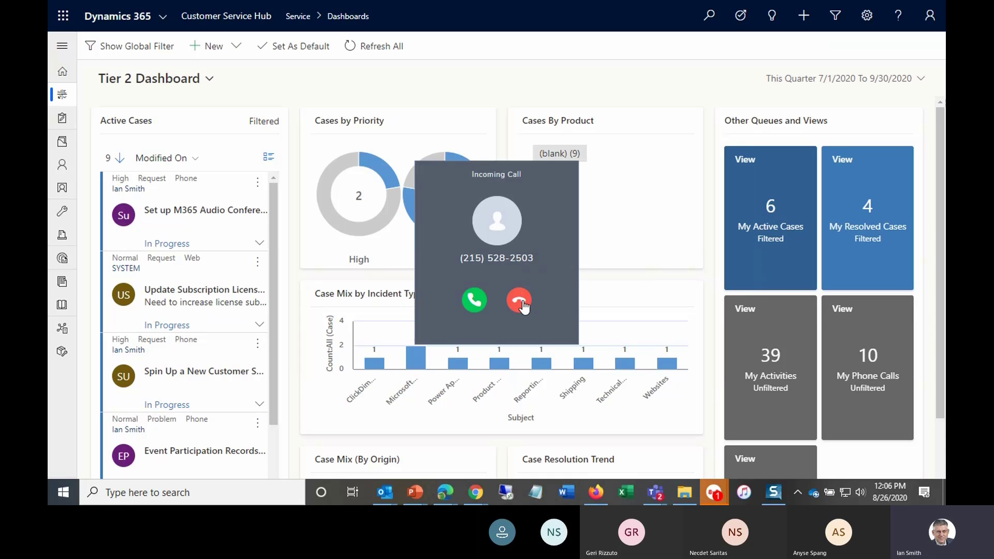
- Dismiss the incoming call, filter the dashboard by the High priority chart segment, then clear that filter
left_click(519, 300)
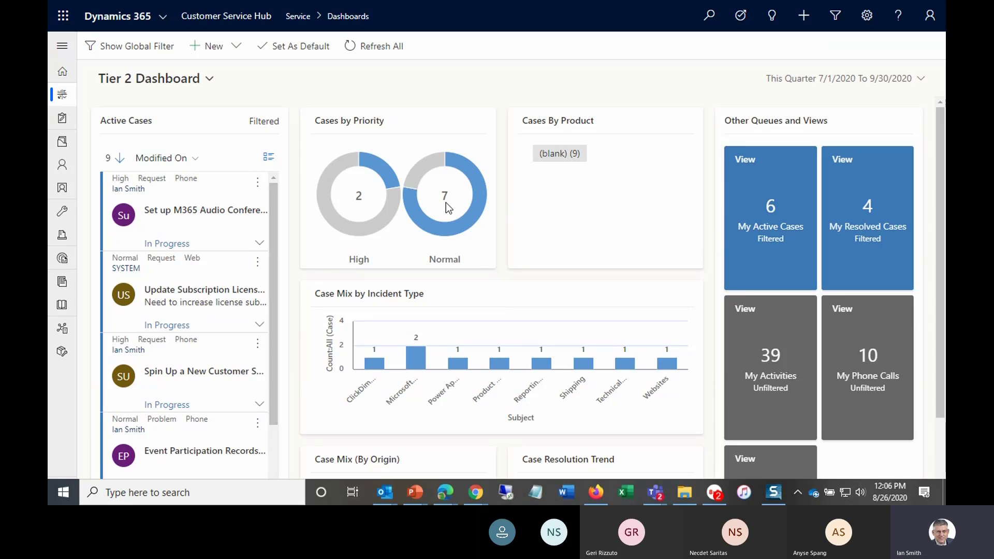
left_click(379, 173)
left_click(380, 173)
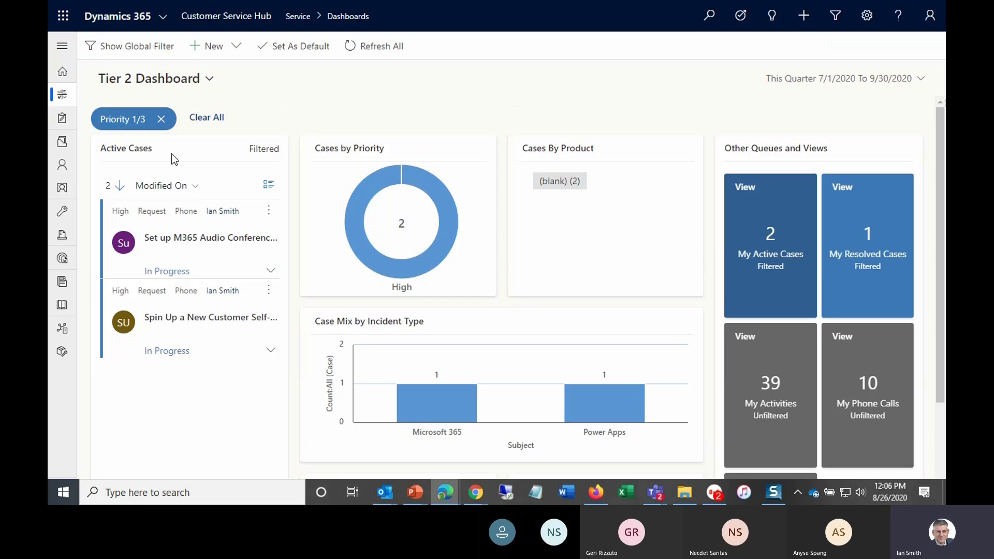
left_click(161, 119)
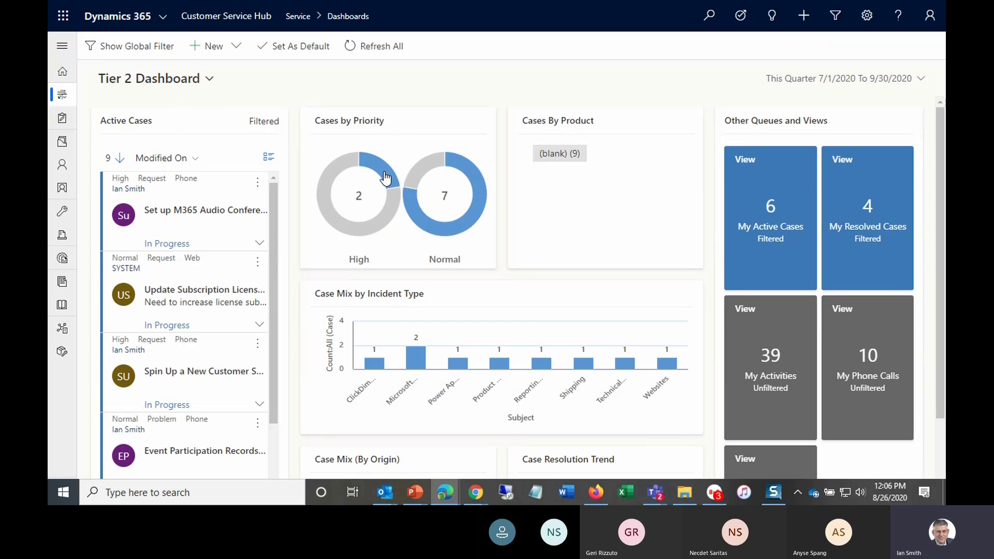
- Filter the dashboard to High priority cases and open the Set up M365 Audio Conferencing case
left_click(386, 179)
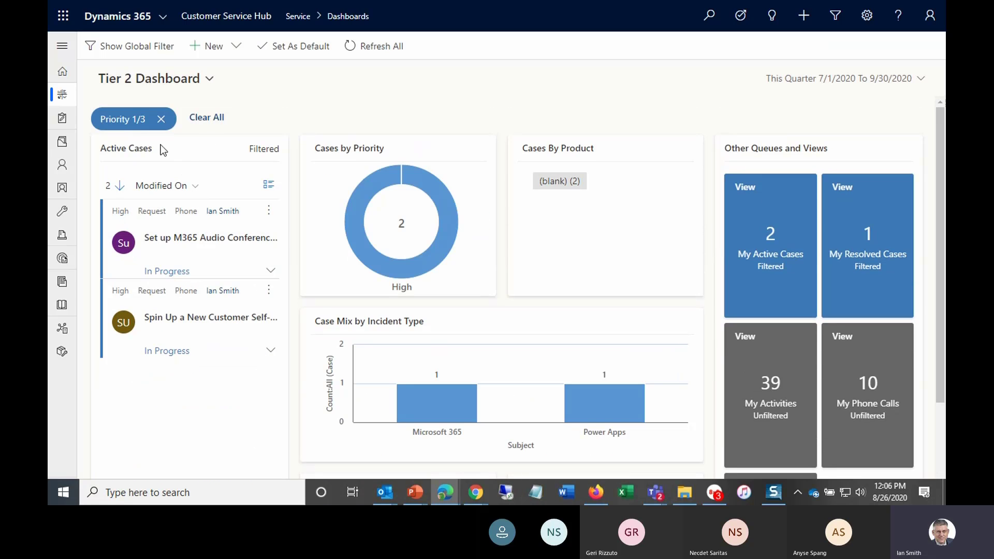
left_click(181, 241)
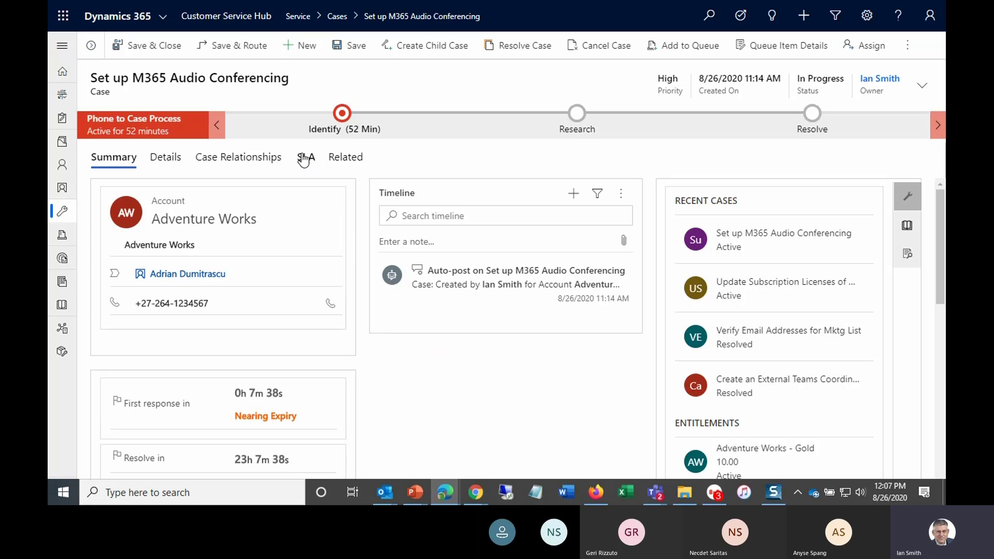
- Expand the navigation pane and return to the Cases list
left_click(62, 45)
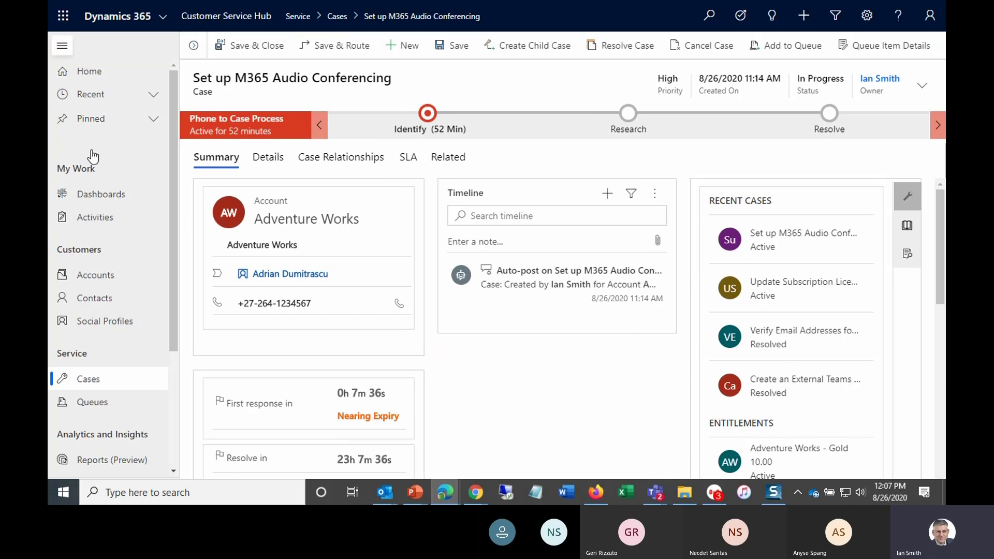
left_click(88, 380)
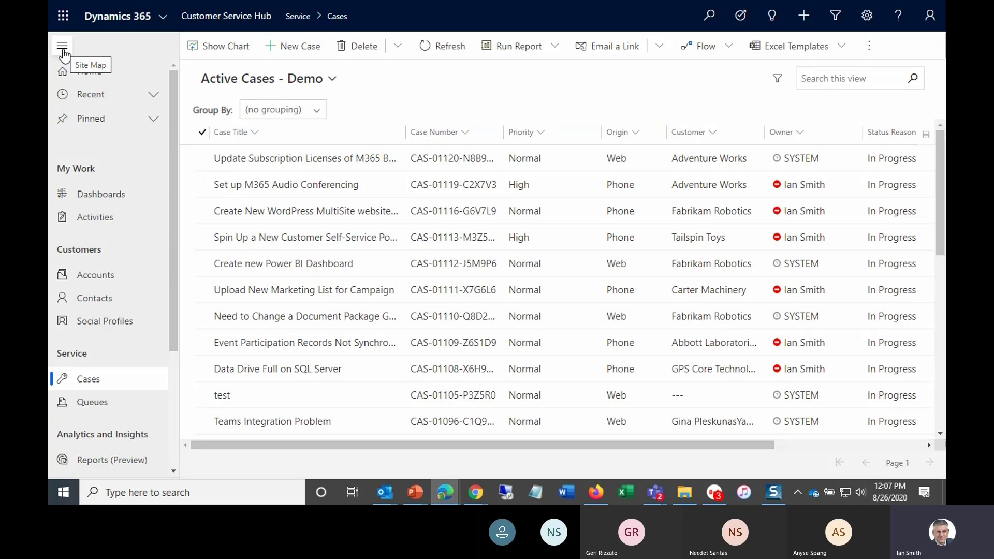
- Switch through Dynamics 365 Home to the Customer Service Hub app in the sync365-demo environment
left_click(165, 22)
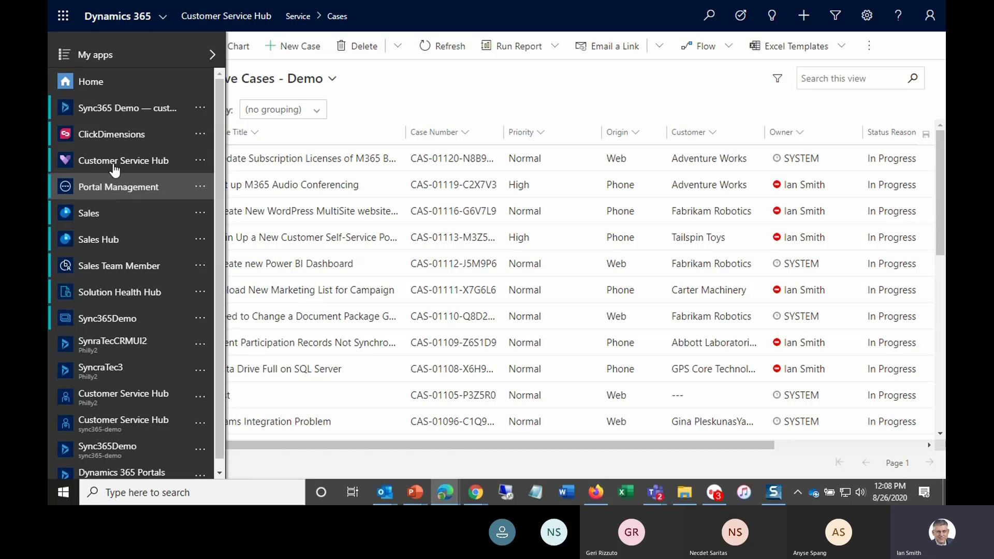
left_click(98, 89)
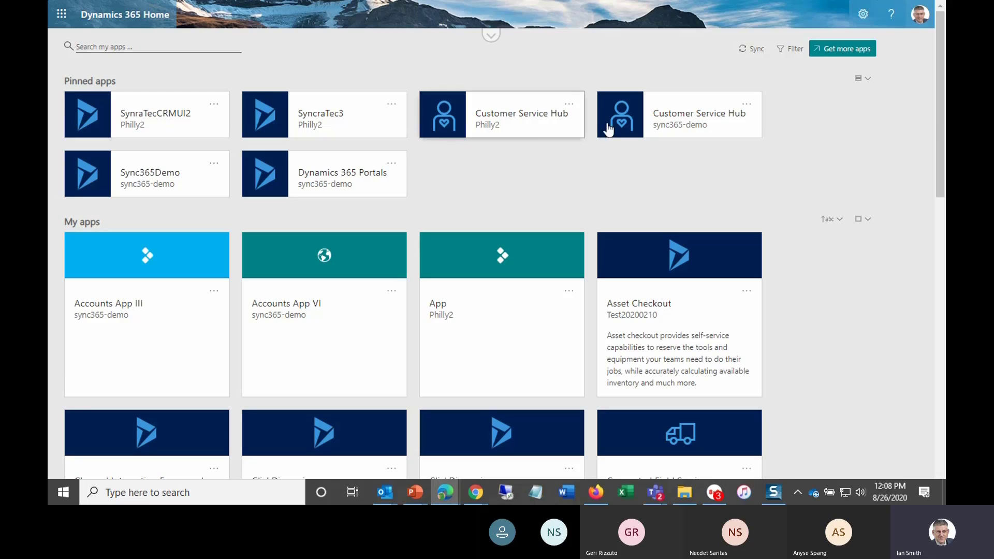
left_click(681, 125)
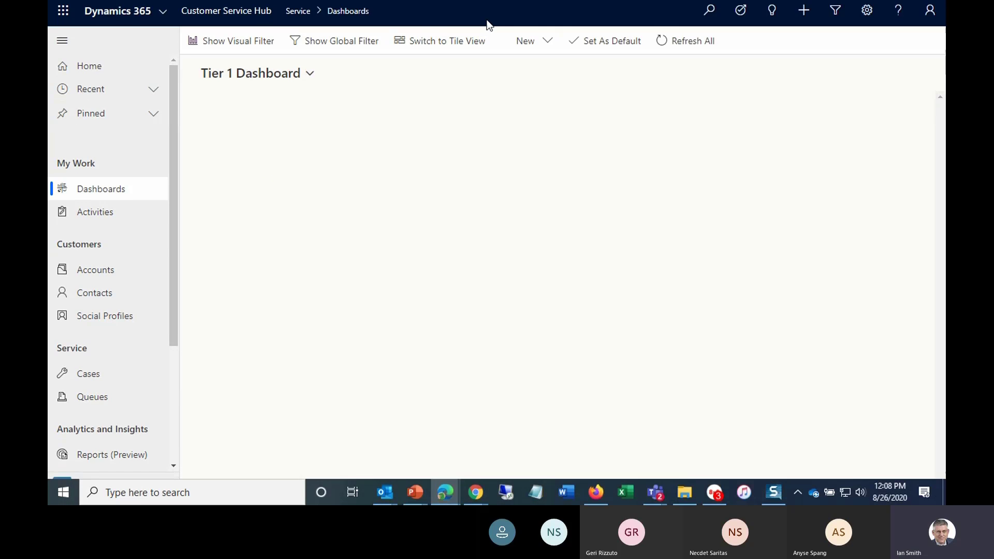
- Leave full screen and look through the open Dynamics 365 and Power Apps browser tabs, ending on the Power Apps apps list
key("F11")
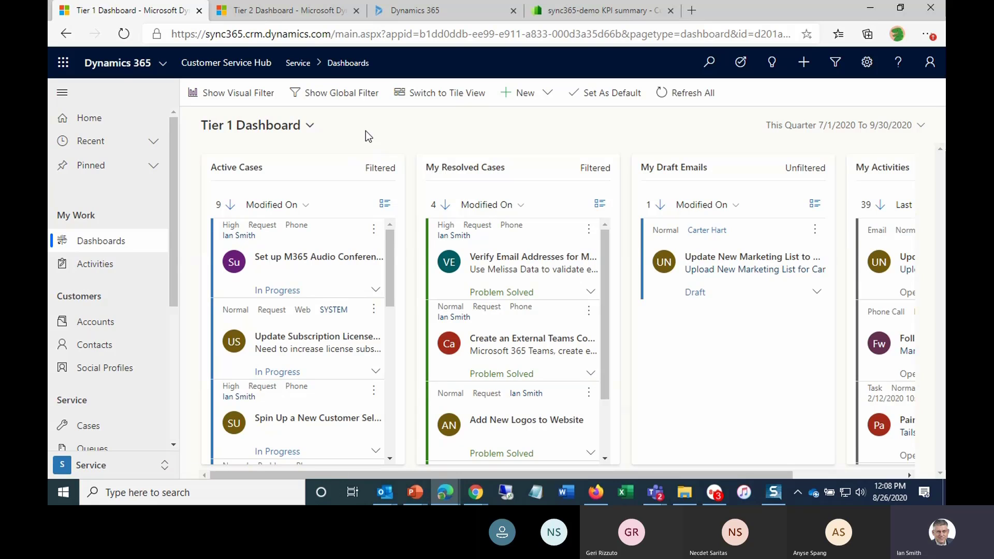
mouse_move(448, 495)
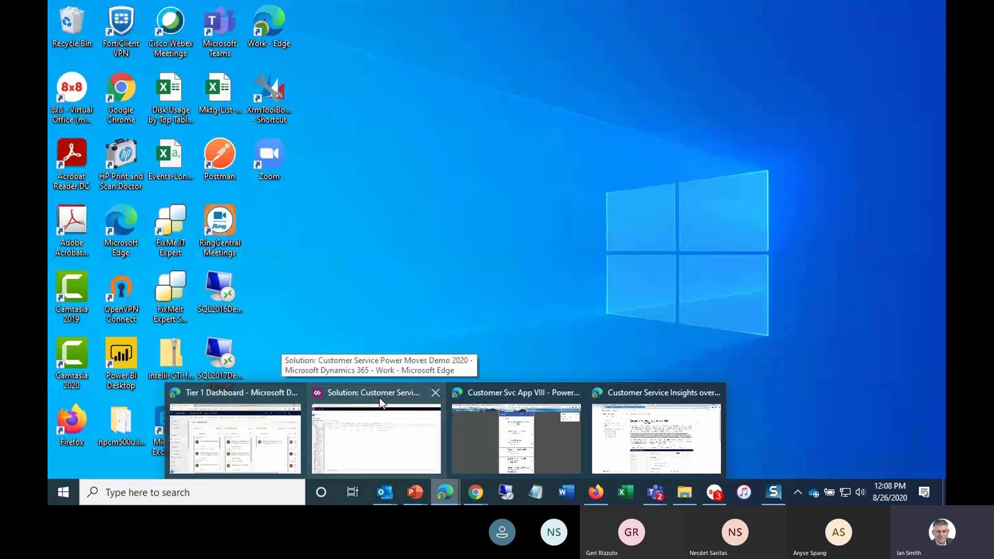
left_click(477, 390)
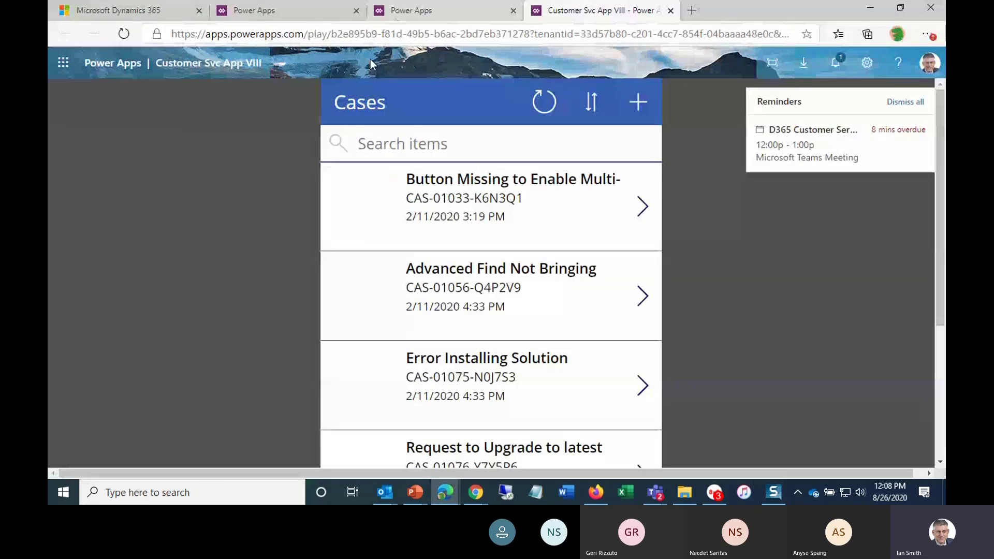
left_click(119, 11)
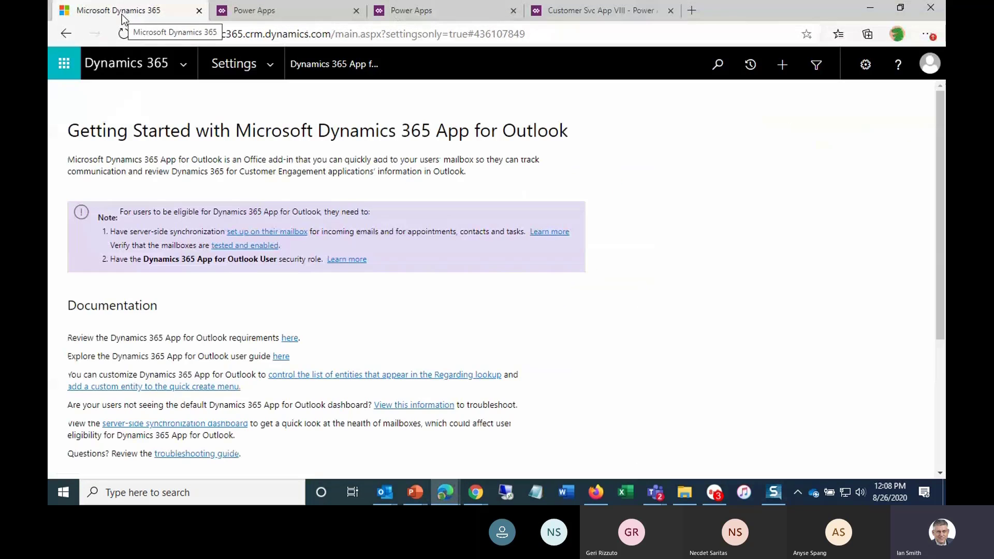
left_click(239, 12)
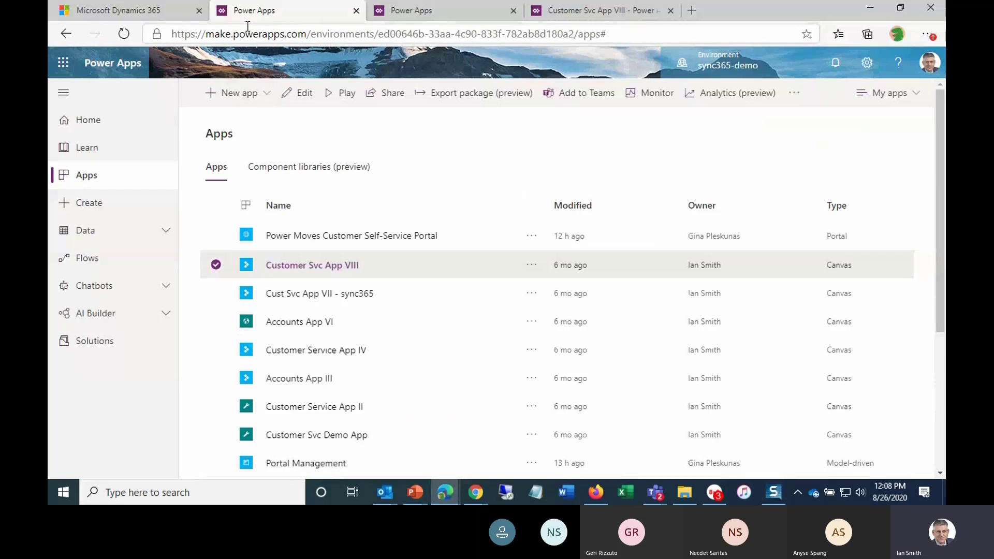
left_click(412, 11)
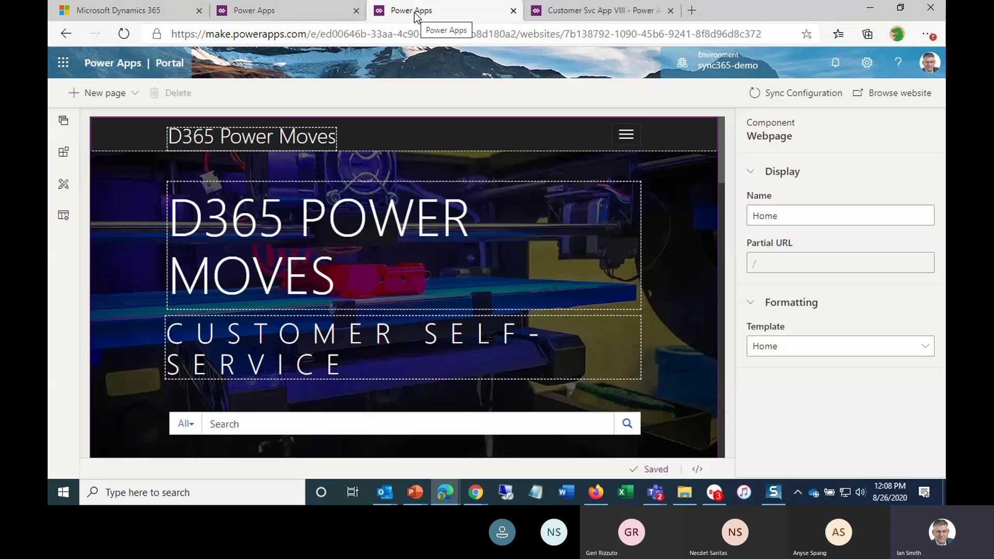
left_click(288, 14)
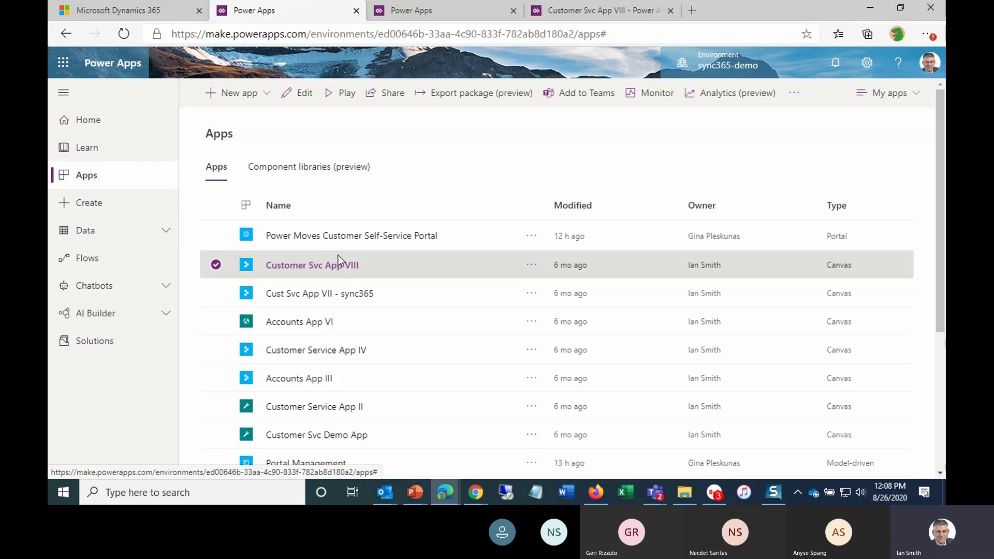
- Open the Customer Service Hub model-driven app for editing in the App Designer
scroll(337, 255, "down", 1)
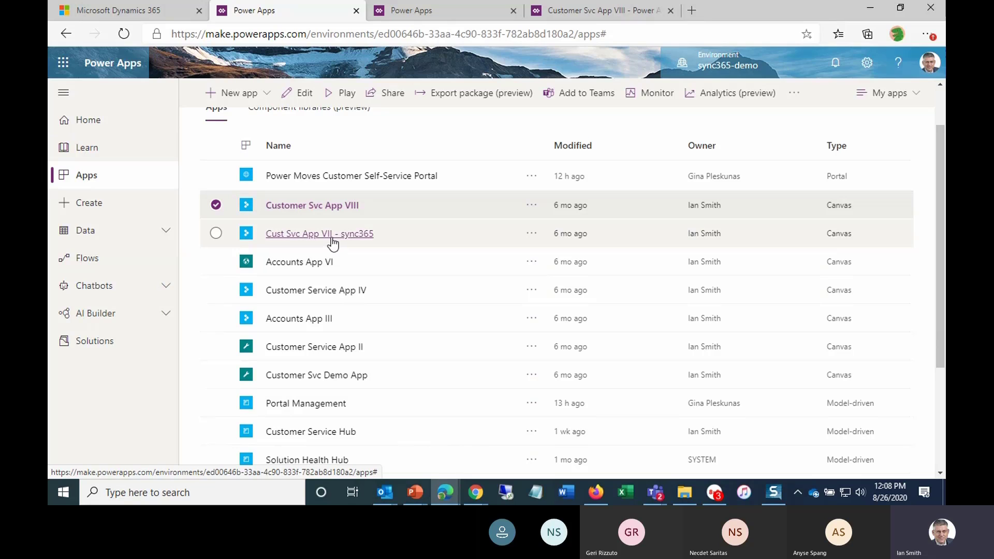
scroll(333, 244, "down", 2)
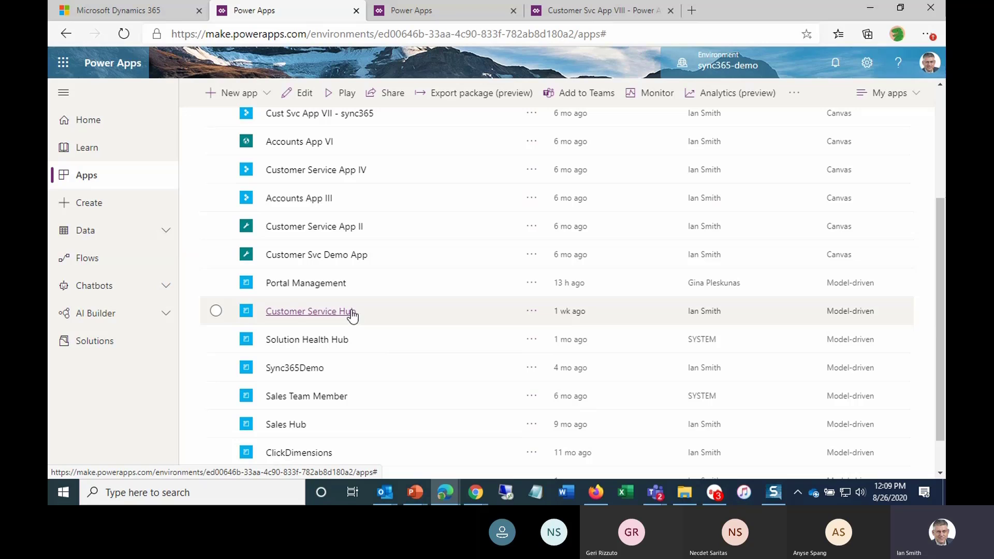
left_click(531, 314)
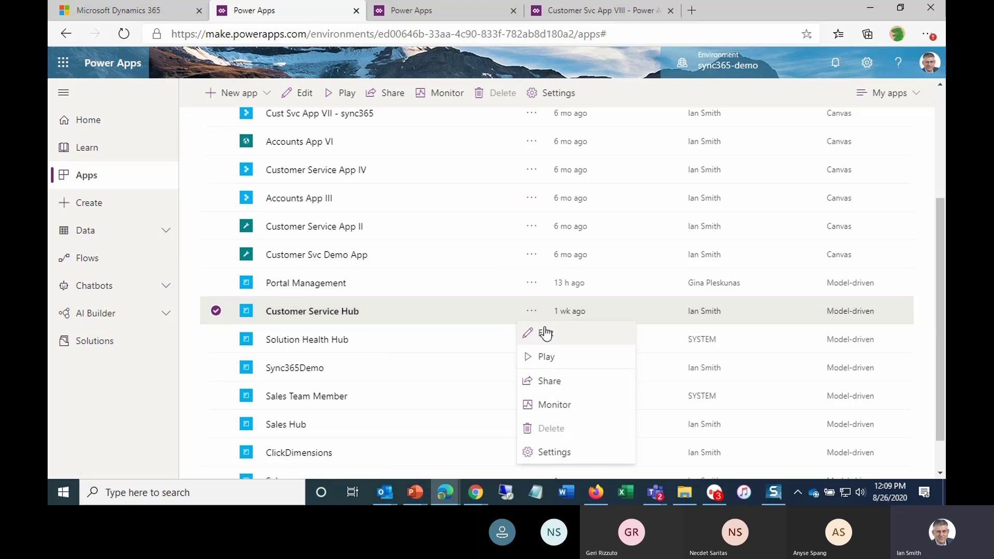
left_click(546, 334)
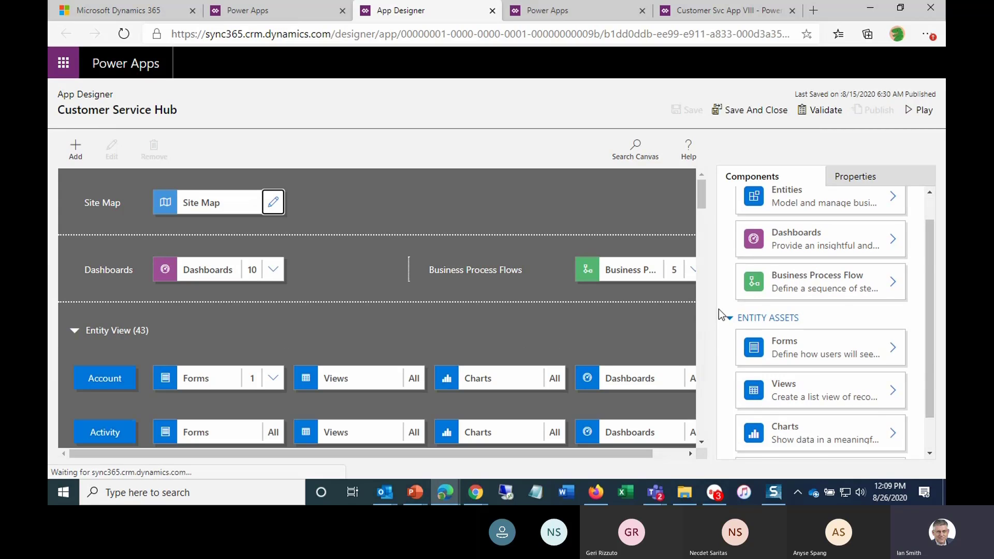
- Open the app's Site Map in the Sitemap Designer, leaving without saving the pending changes
scroll(718, 309, "down", 1)
scroll(718, 309, "down", 3)
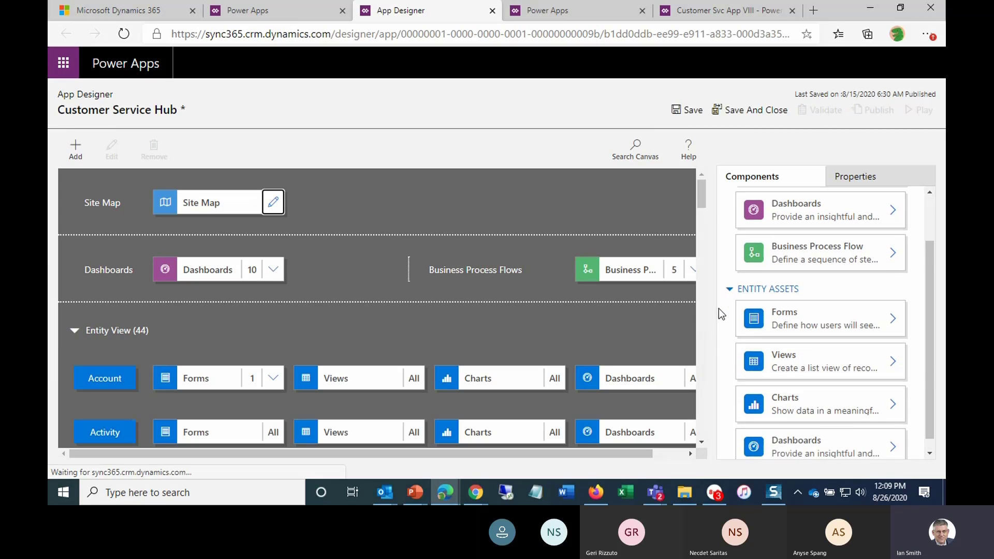
scroll(477, 326, "down", 3)
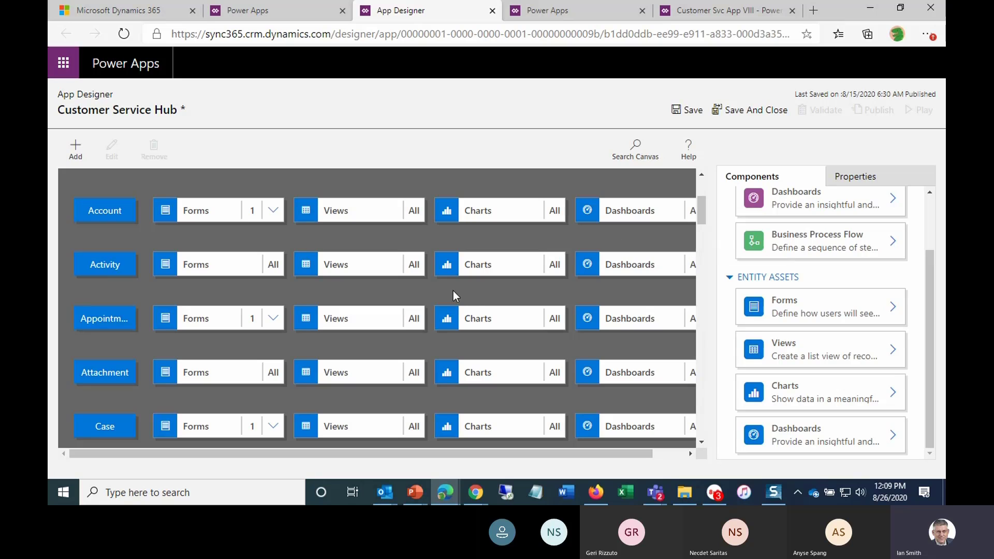
scroll(404, 318, "up", 4)
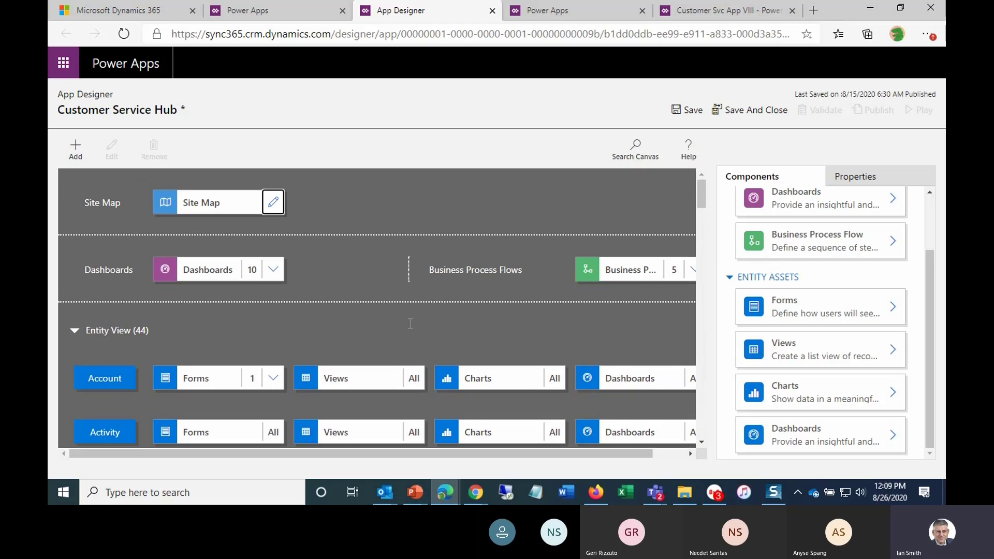
left_click(273, 203)
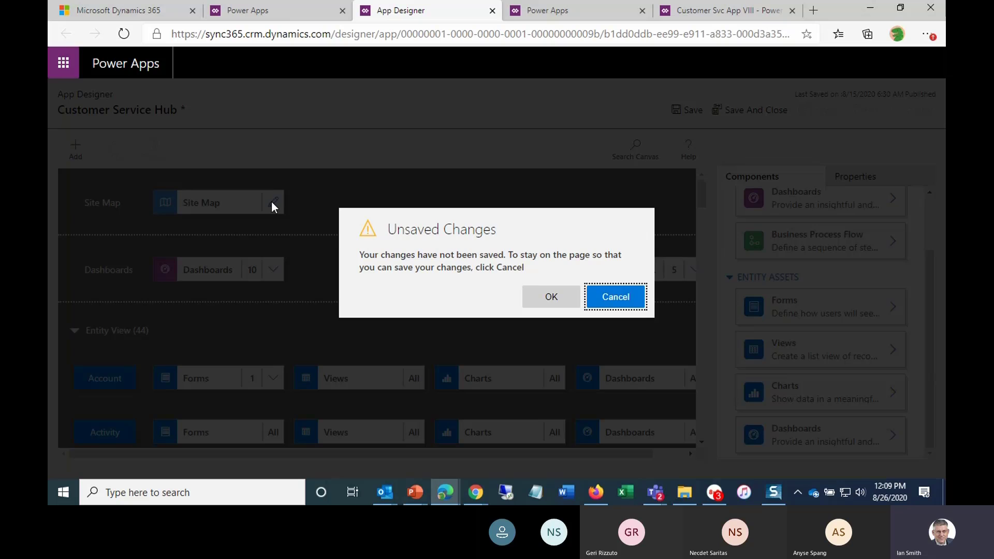
left_click(554, 294)
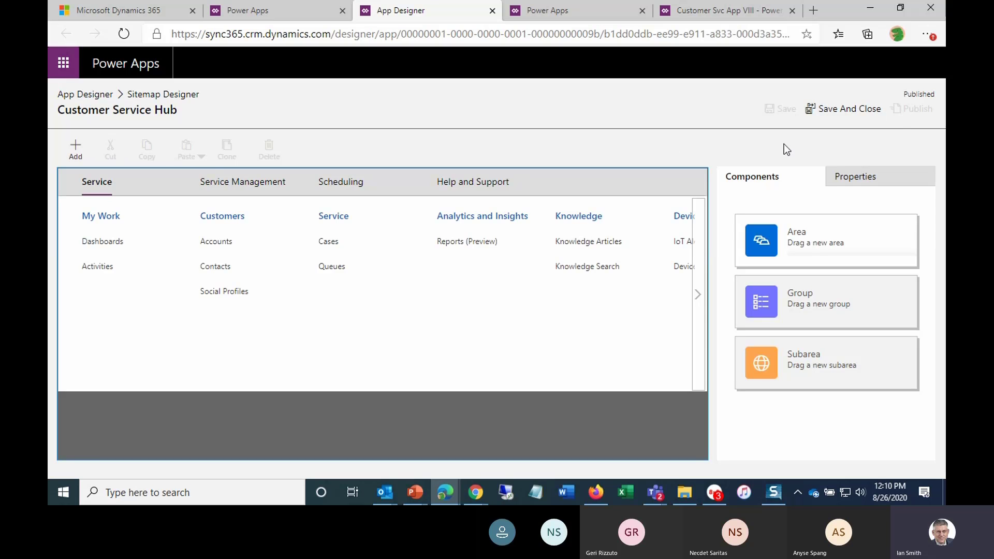
- Back in Power Apps, finish the app editing session and open the Phone to Case Process business process flow for editing
left_click(493, 11)
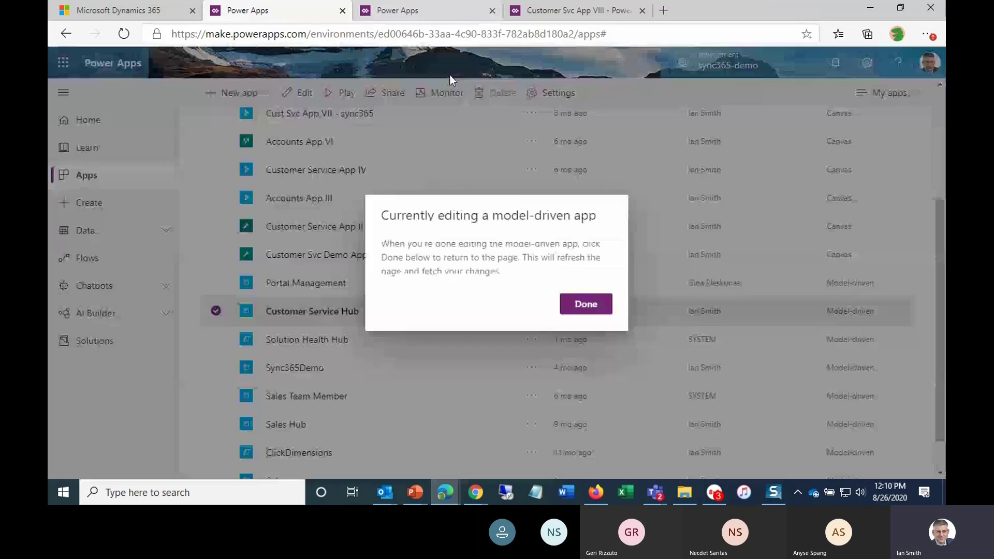
left_click(586, 305)
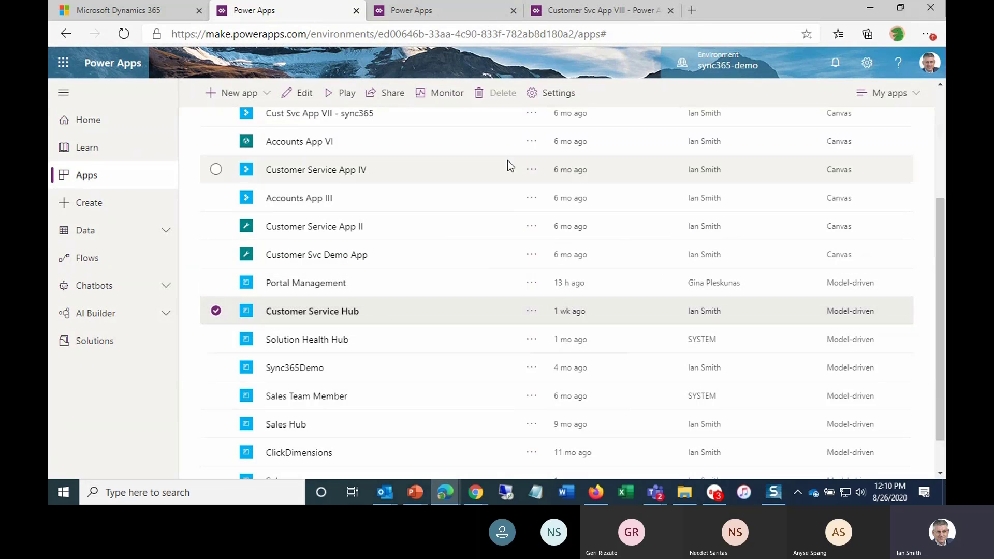
left_click(94, 259)
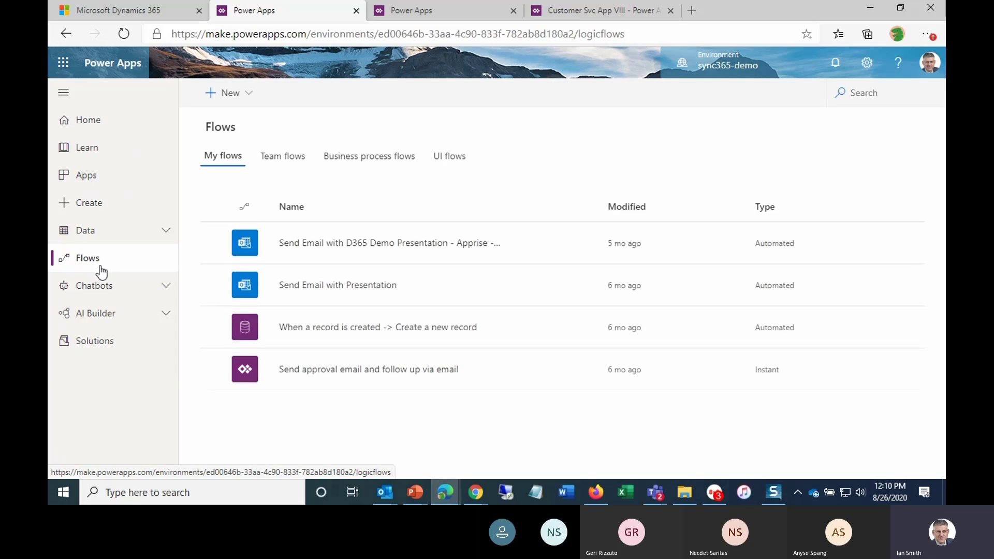
left_click(350, 160)
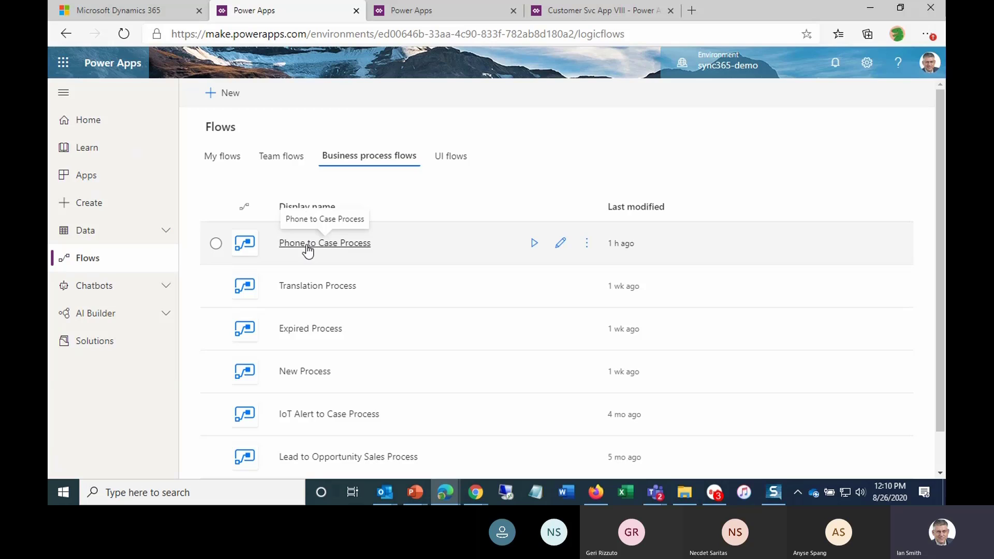
left_click(560, 246)
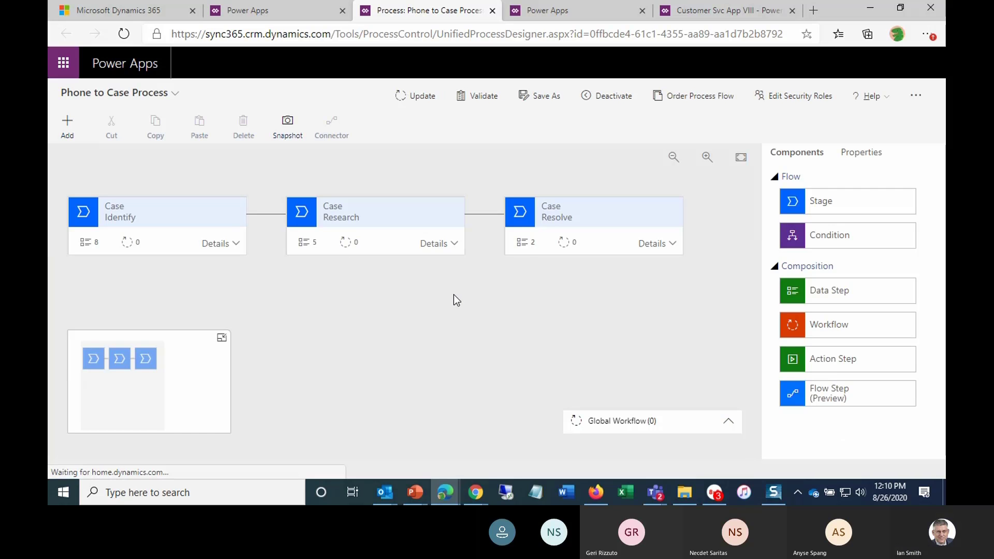
- Examine the data steps of the Identify, Research and Resolve stages in the Phone to Case Process
left_click(228, 244)
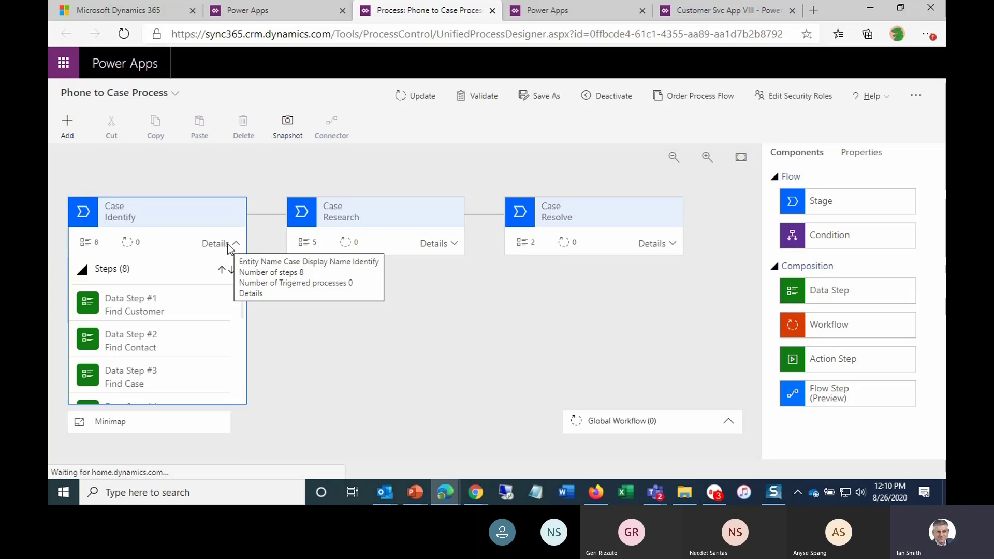
scroll(186, 323, "down", 3)
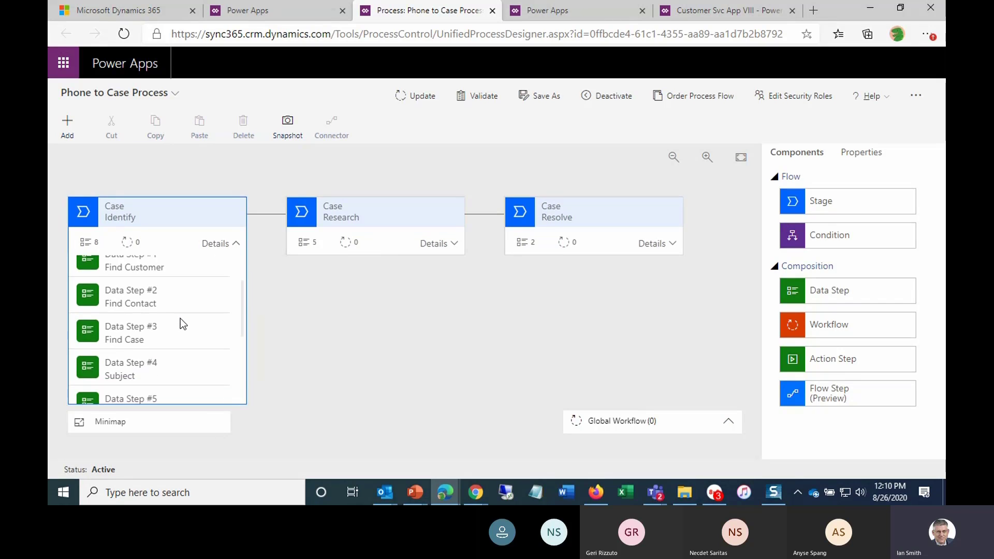
scroll(180, 324, "down", 3)
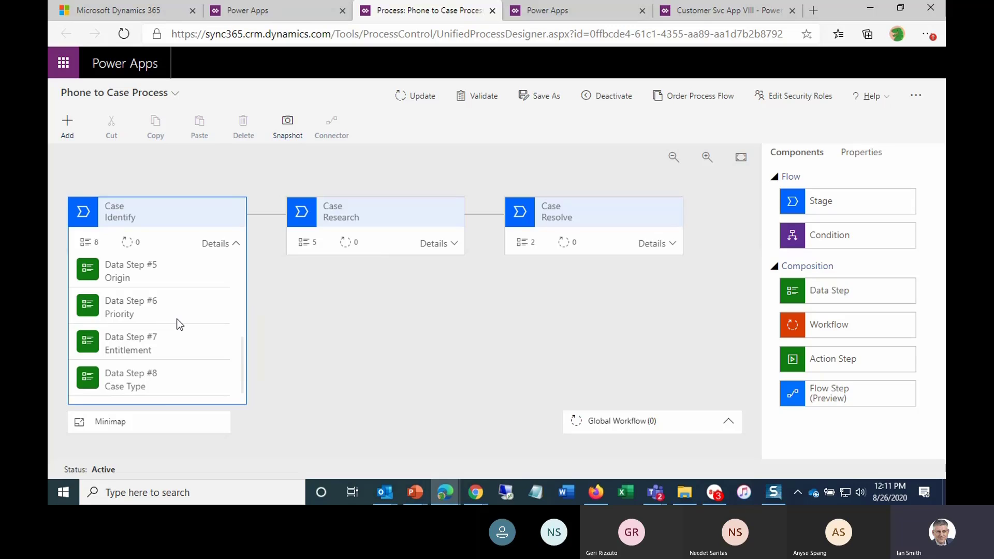
scroll(181, 293, "down", 1)
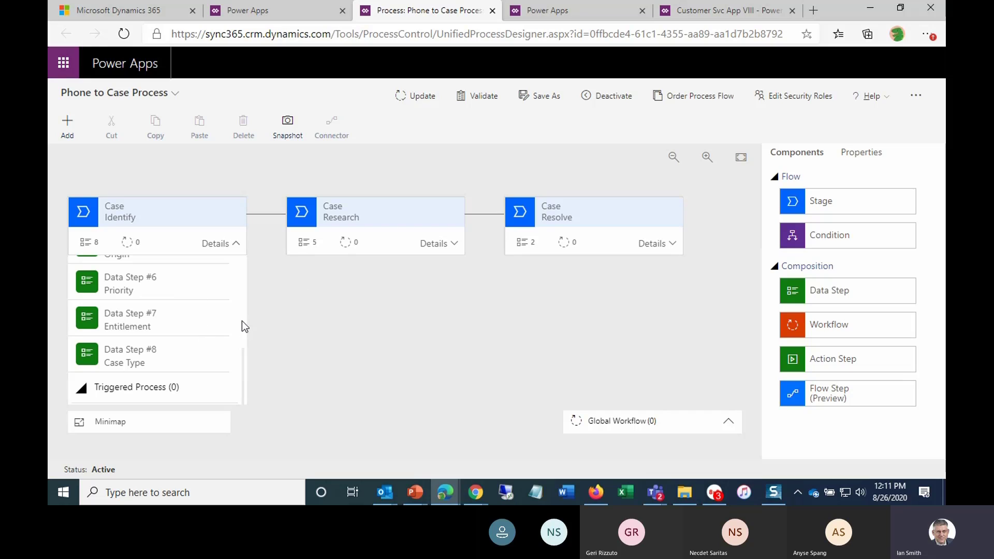
left_click(452, 244)
scroll(403, 301, "down", 3)
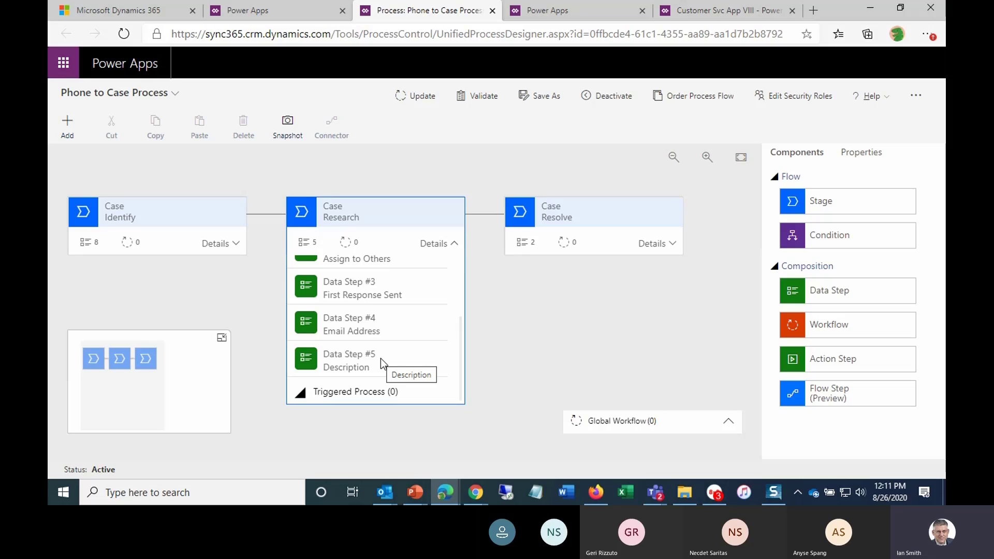
left_click(673, 244)
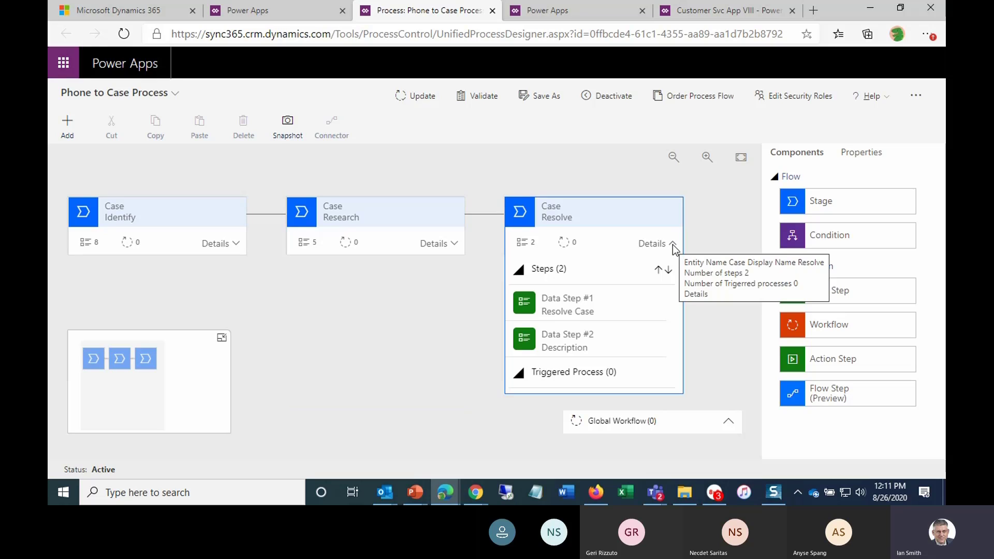
left_click(605, 337)
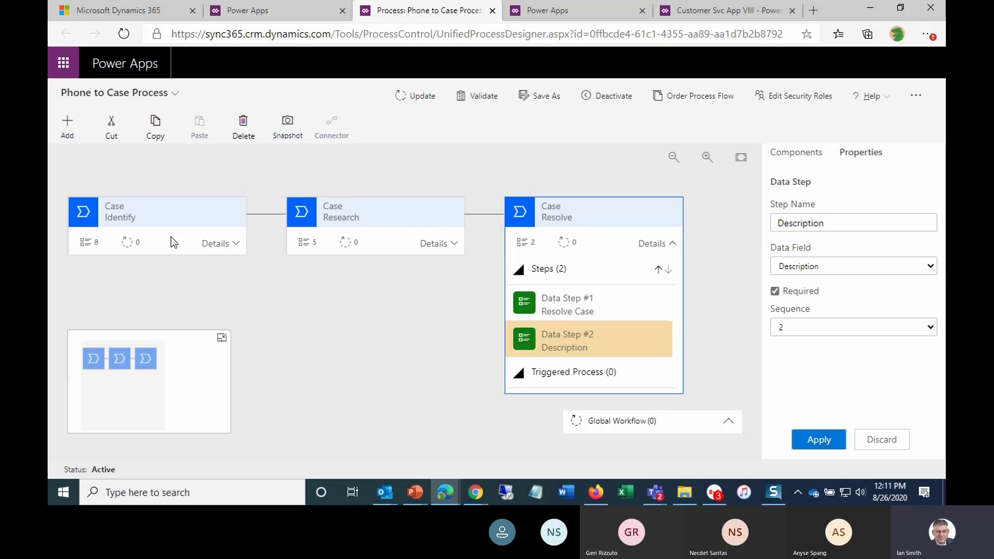
left_click(449, 244)
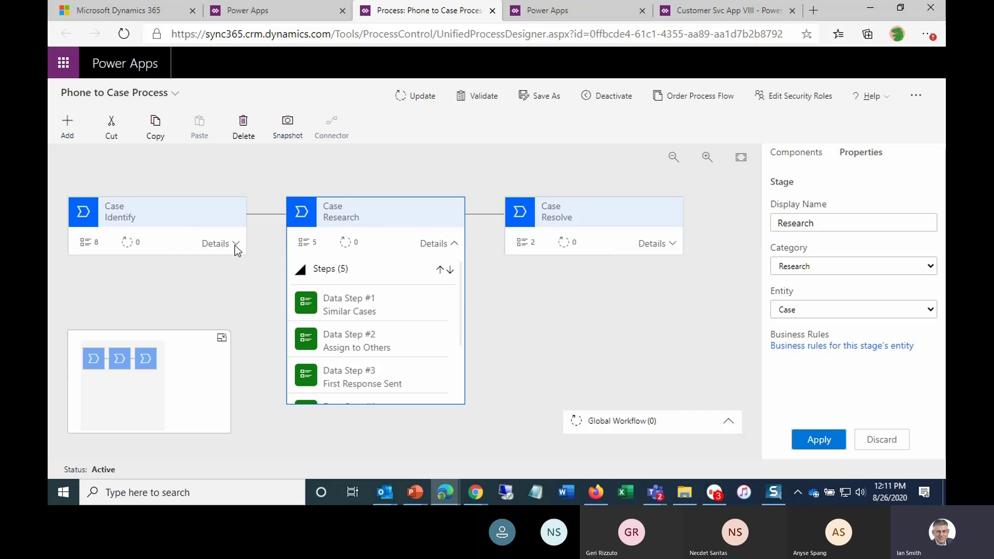
- Switch to the Customer Service Hub Tier 1 Dashboard window and show it in full screen
left_click(253, 15)
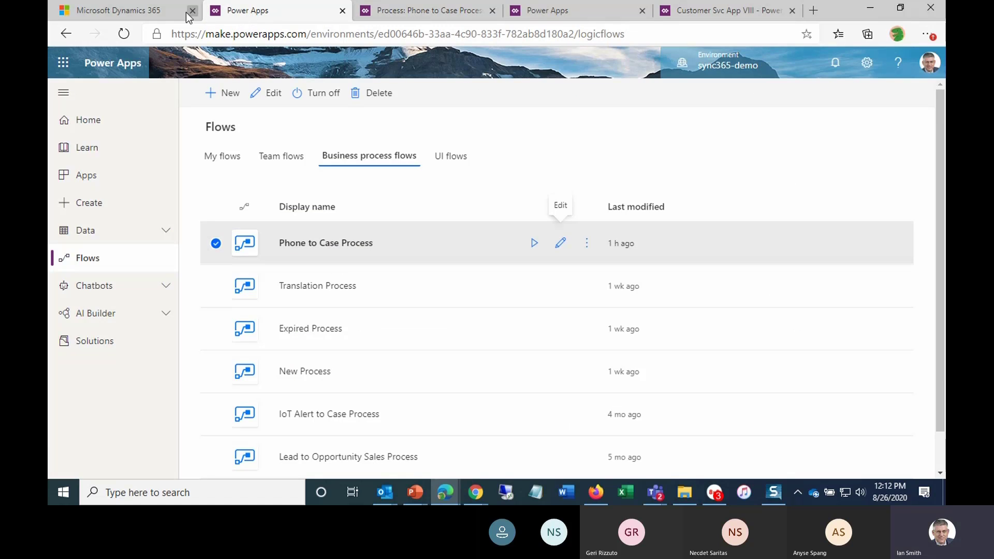
left_click(141, 15)
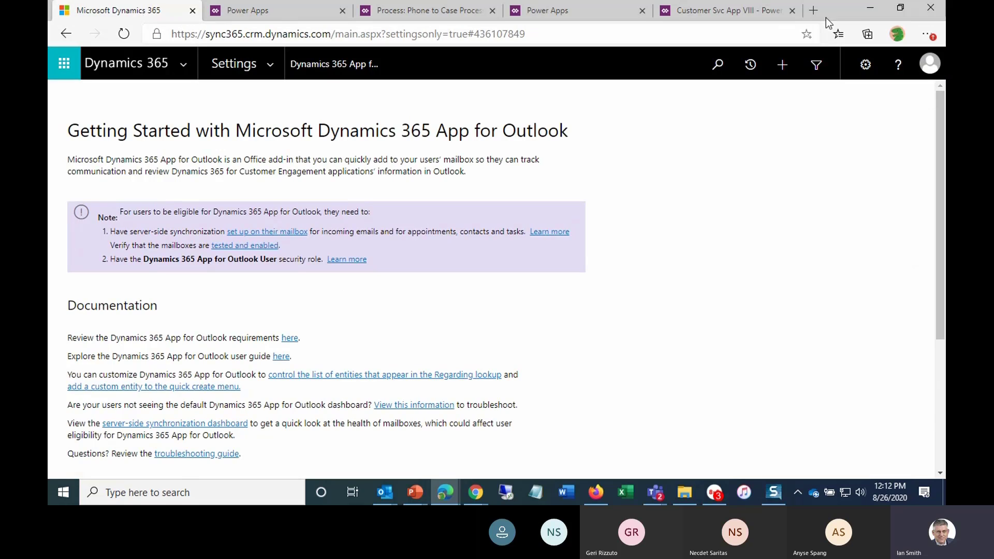
left_click(870, 11)
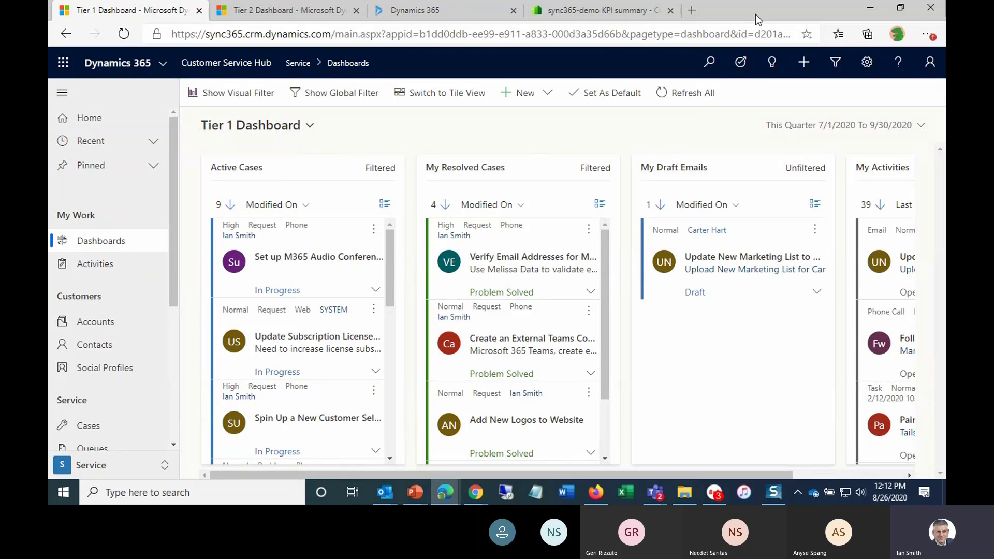
key("F11")
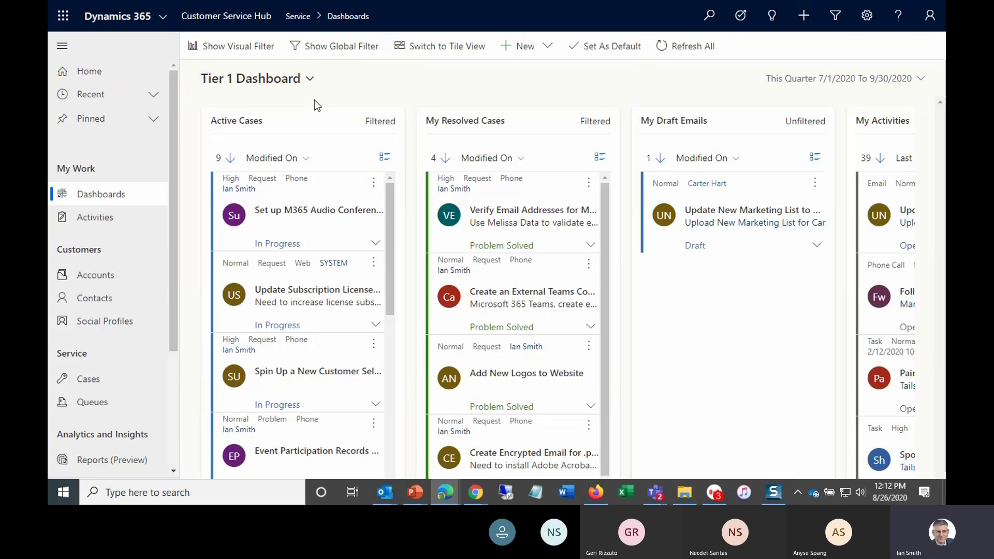
- Switch to the Tier 2 Dashboard and filter it by the Microsoft 365 subject in the Case Mix chart
left_click(311, 86)
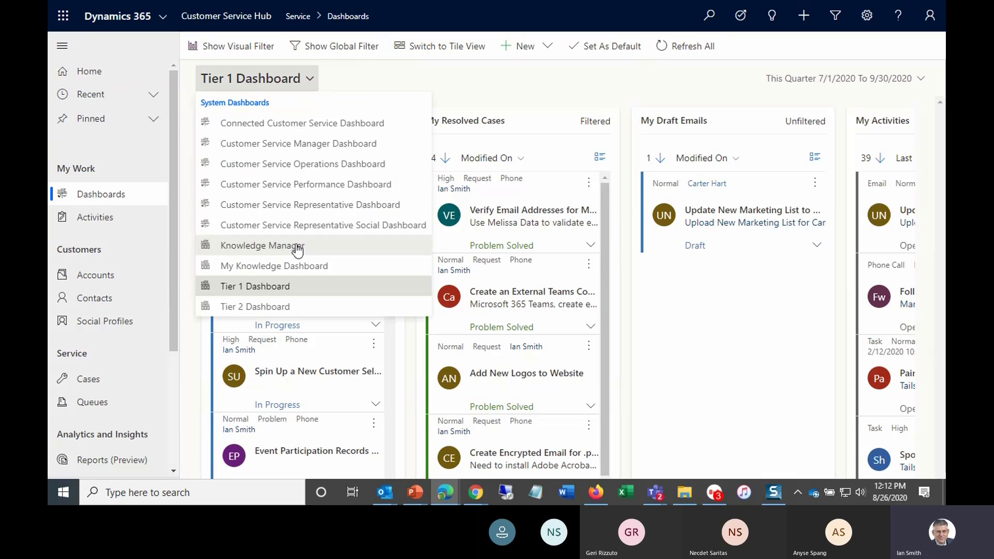
left_click(263, 306)
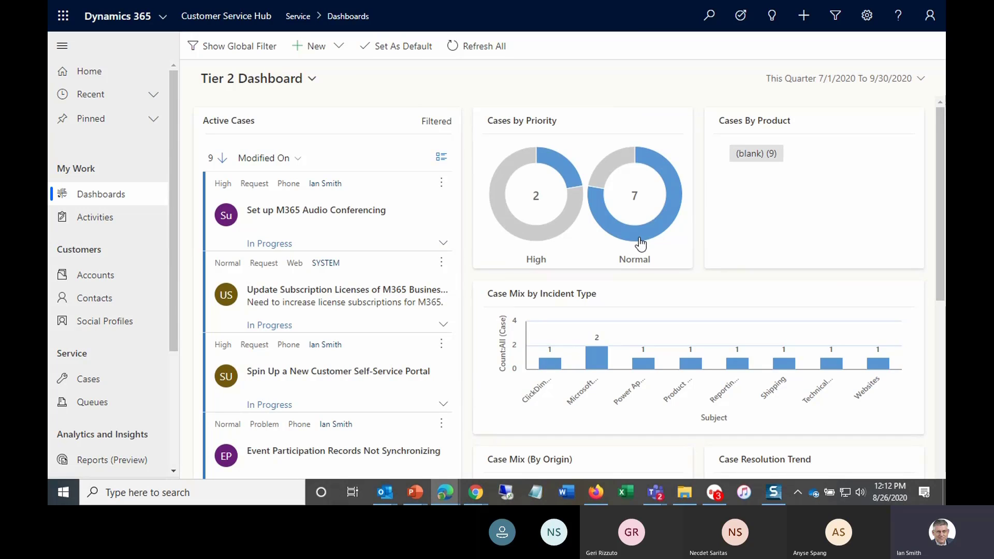
left_click(596, 362)
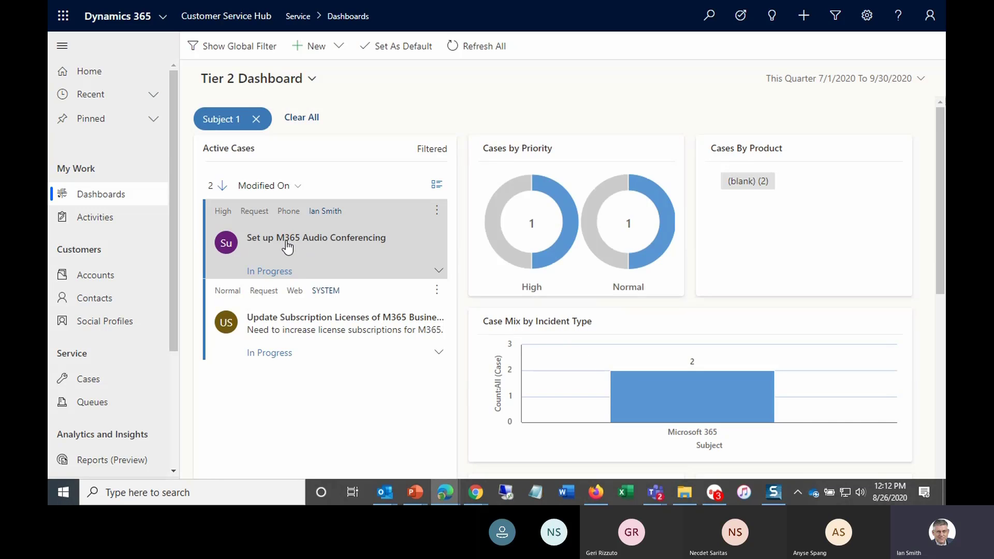
- Open the Set up M365 Audio Conferencing case and close the active cases list beside it
left_click(286, 242)
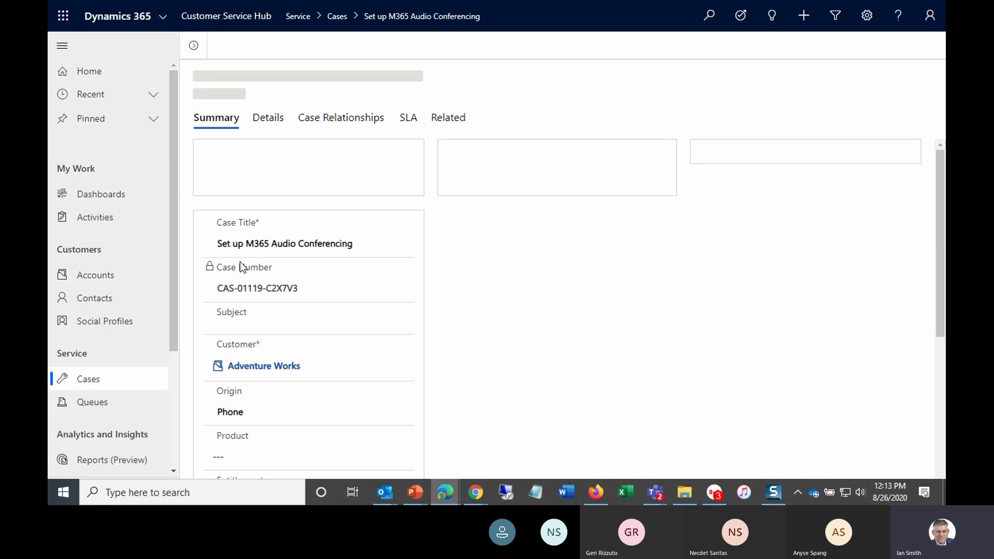
left_click(197, 47)
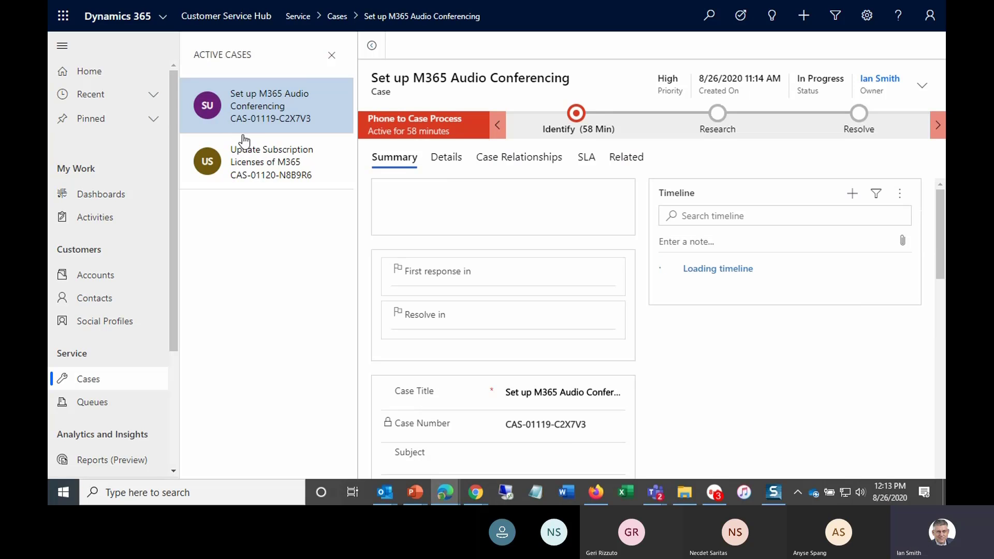
left_click(332, 56)
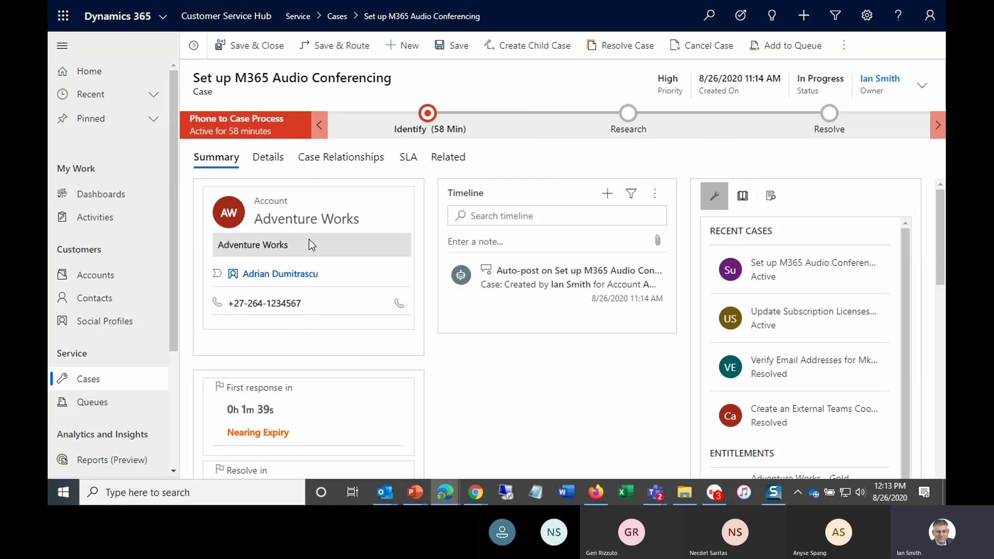
- Collapse the navigation pane while reviewing the case's SLA timers
scroll(337, 278, "down", 2)
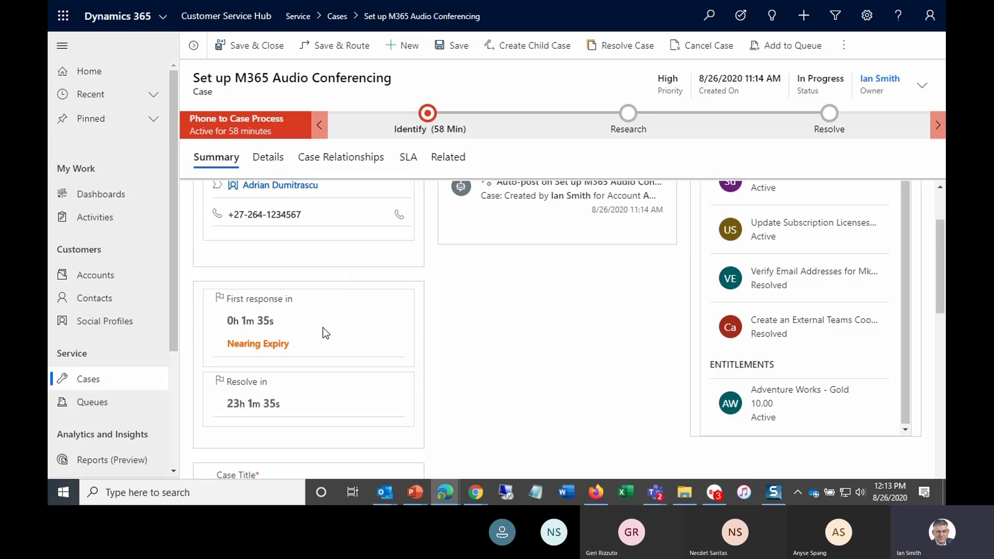
scroll(324, 333, "up", 1)
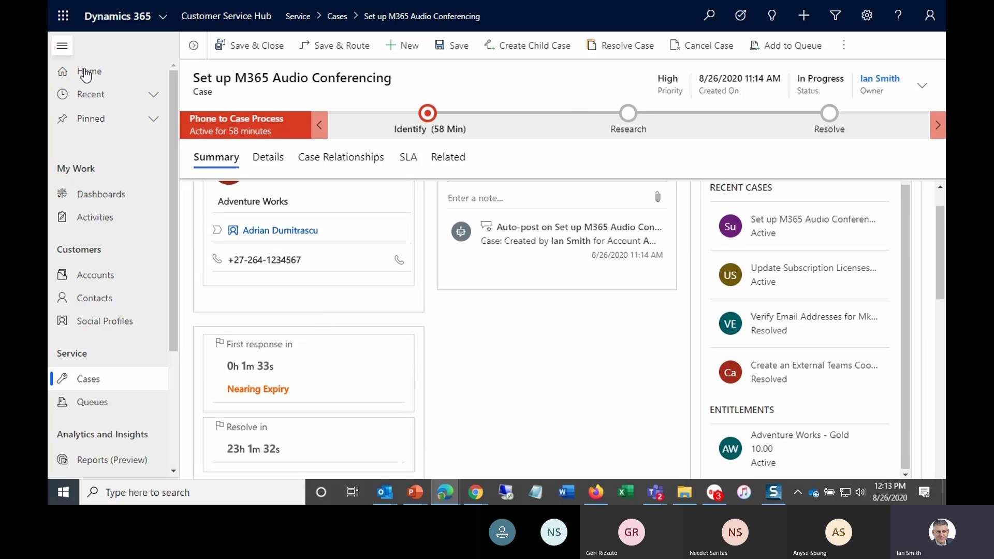
left_click(62, 45)
scroll(274, 310, "down", 2)
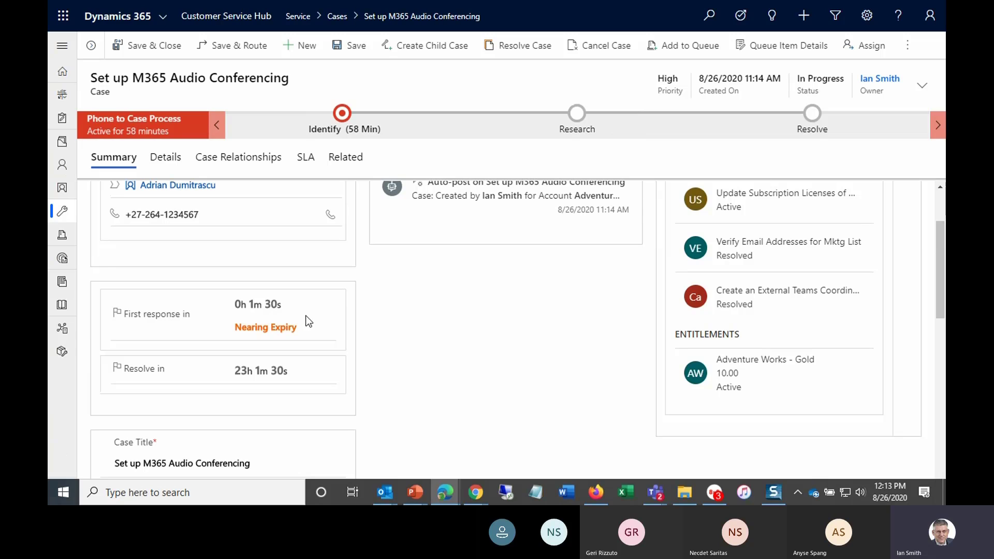
- Exit full screen and view the Customer Service Insights KPI summary in its browser tab
scroll(305, 320, "up", 1)
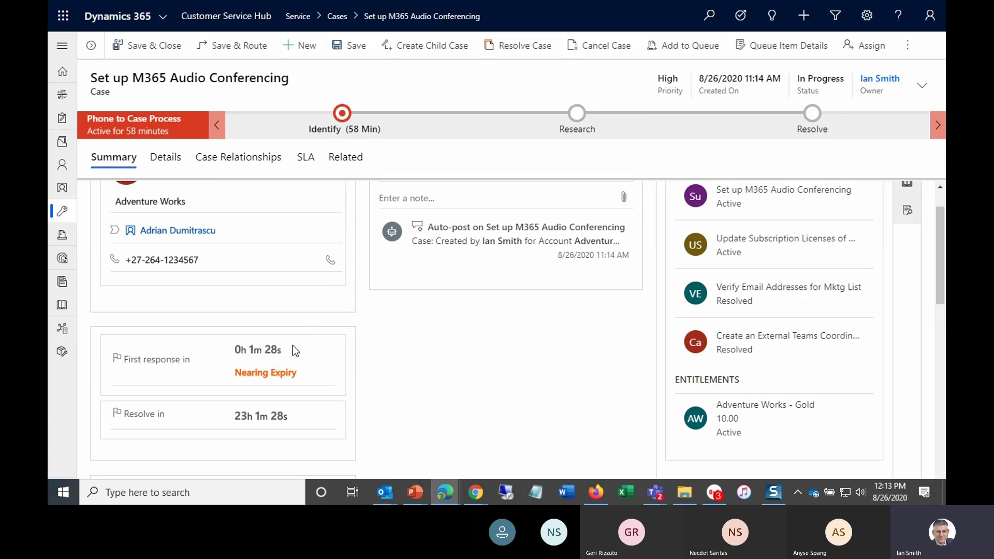
scroll(293, 345, "up", 1)
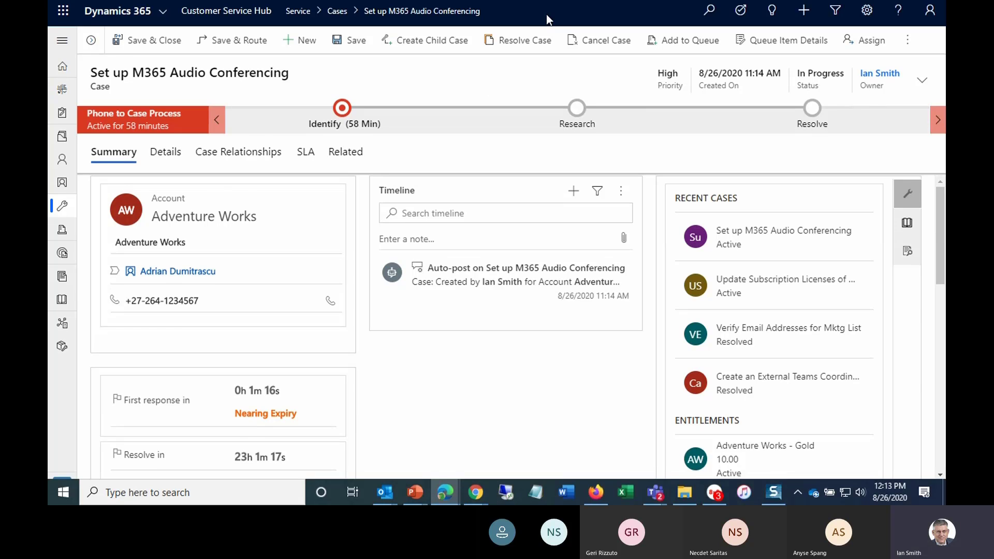
key("F11")
left_click(546, 14)
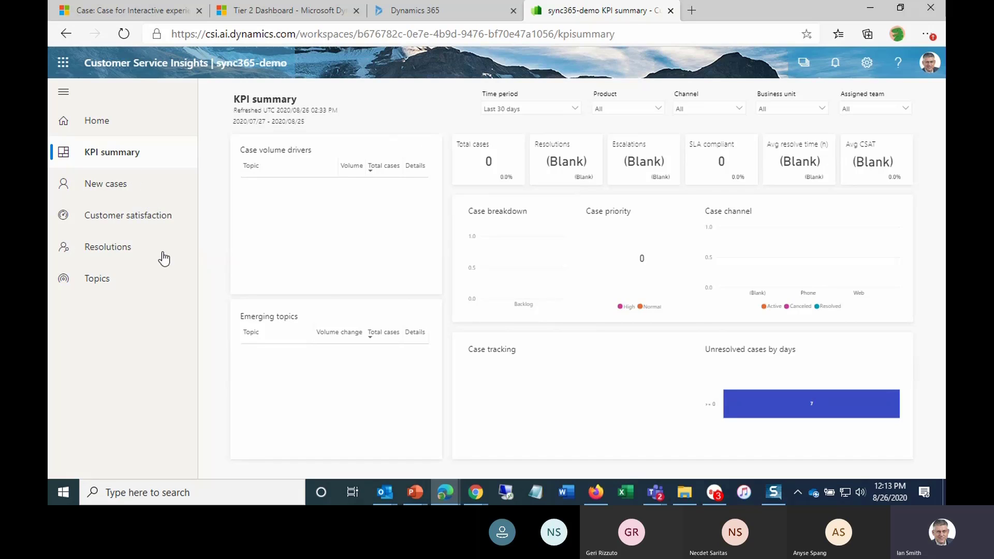
left_click(124, 34)
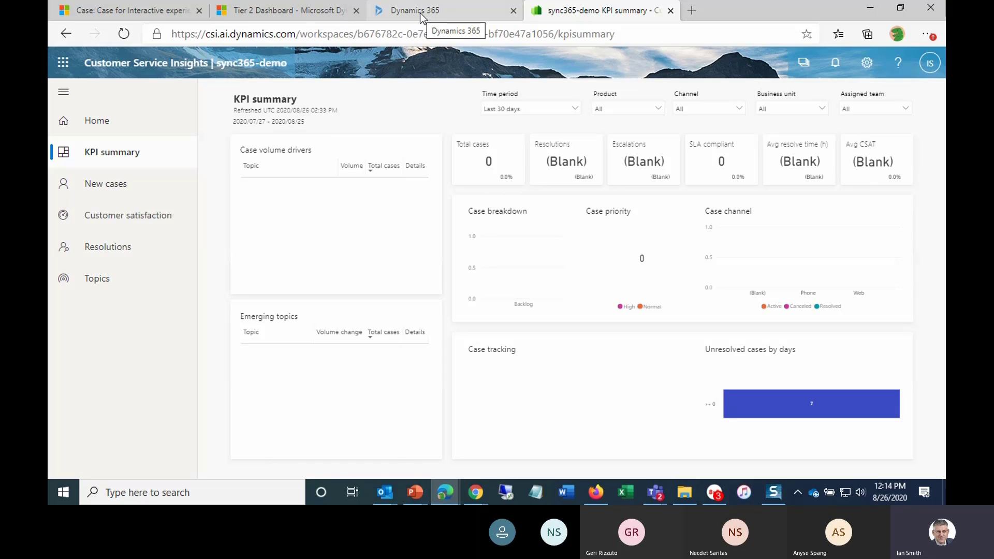
- Return to the case tab and set First Response Sent to Yes on the case's Details tab
left_click(162, 19)
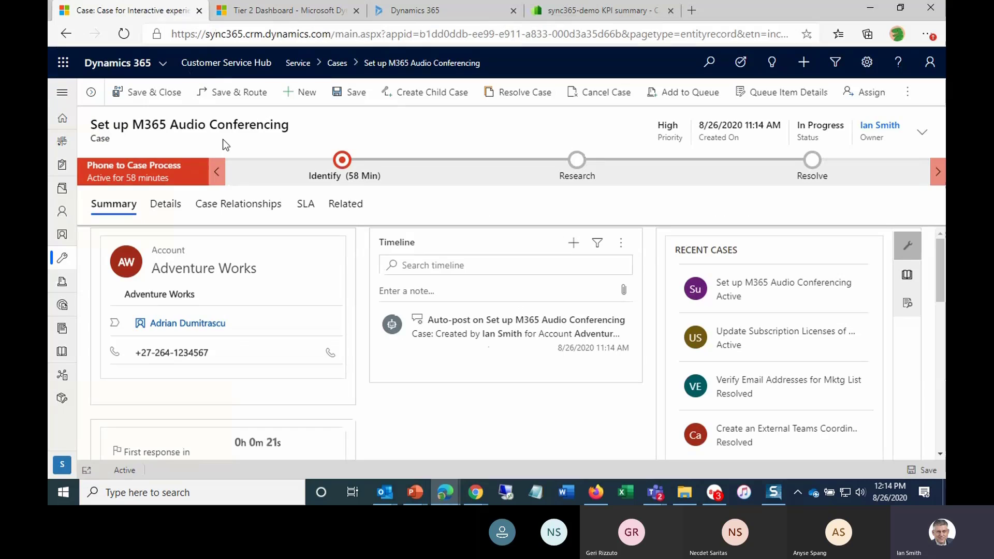
scroll(229, 352, "down", 1)
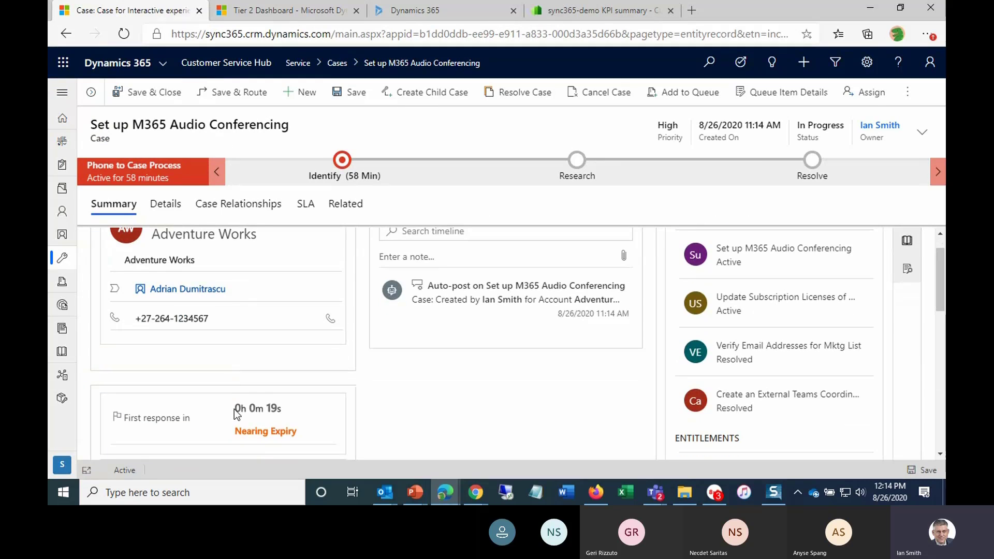
scroll(234, 408, "down", 1)
left_click(168, 207)
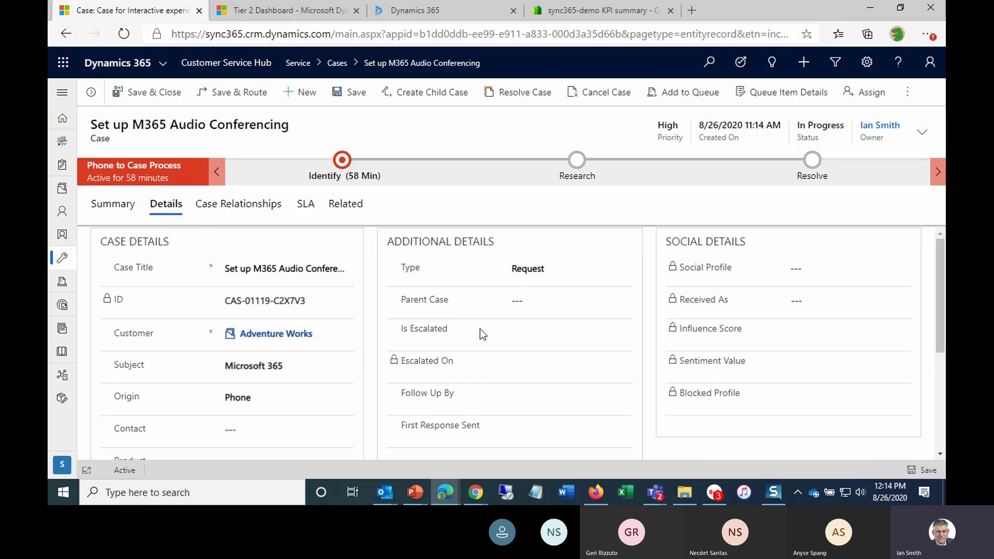
scroll(486, 327, "down", 1)
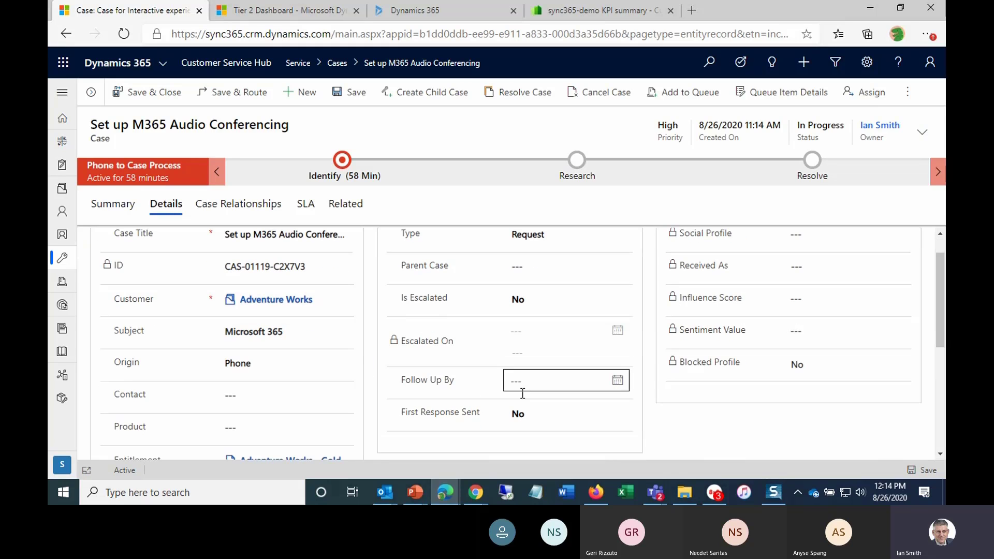
left_click(524, 414)
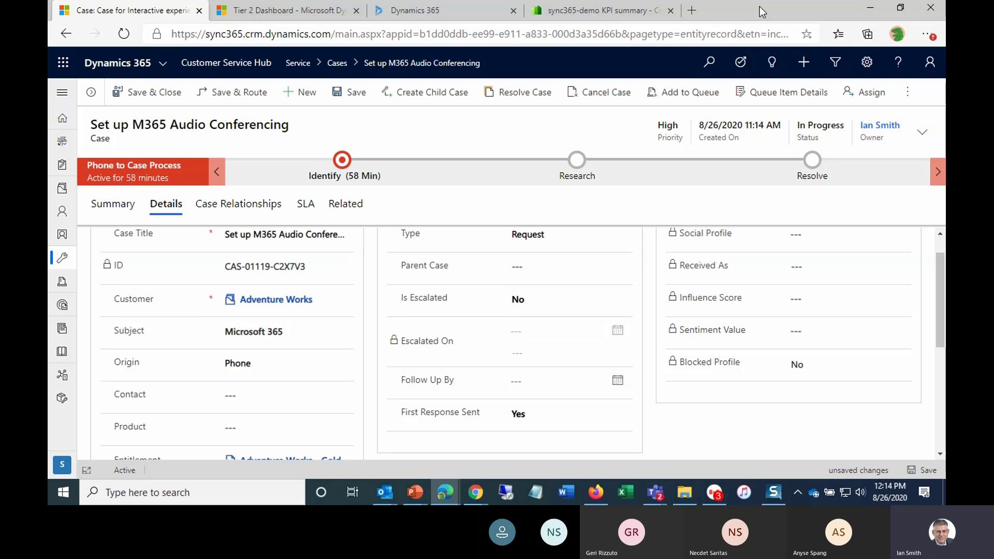
- Go back to full screen and start a new email activity from the case's Summary timeline
key("F11")
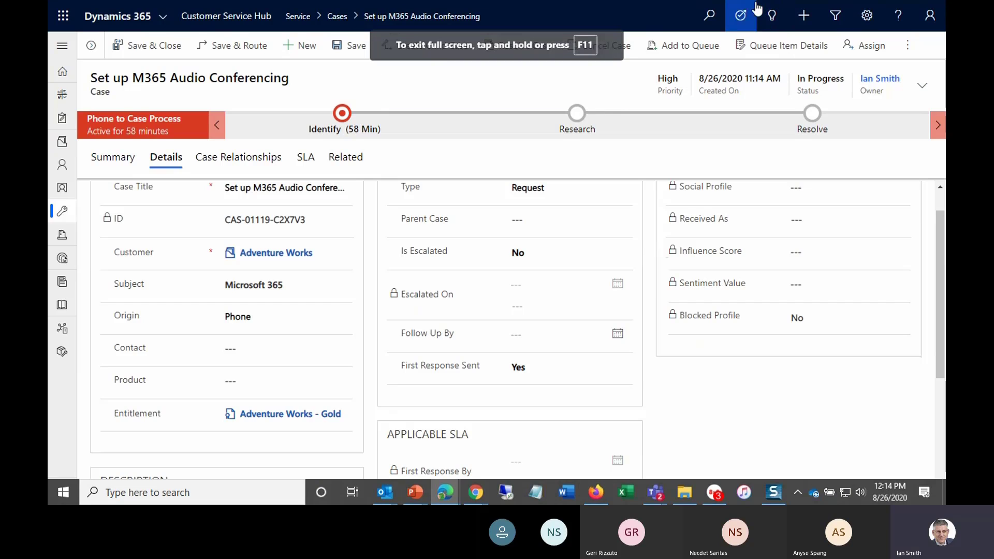
scroll(456, 301, "up", 1)
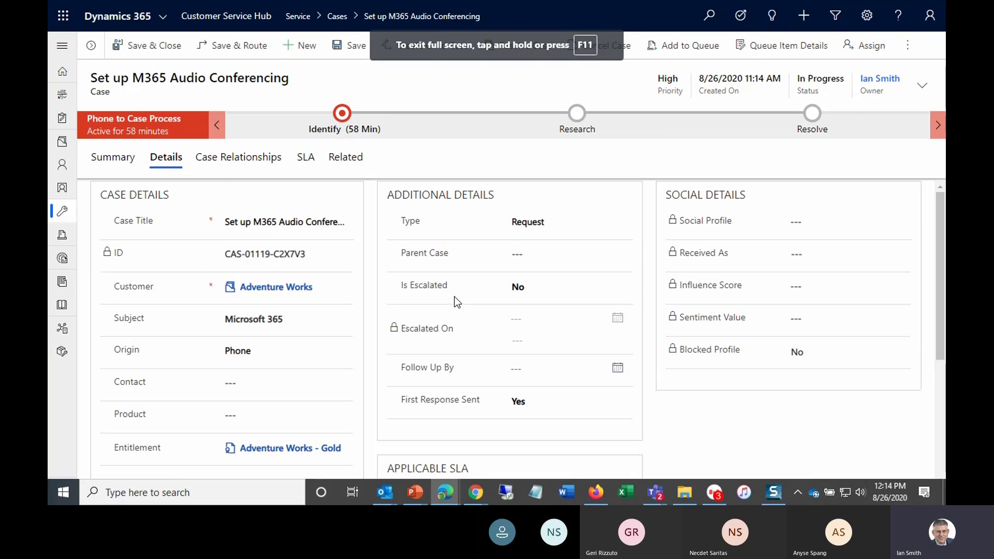
left_click(117, 159)
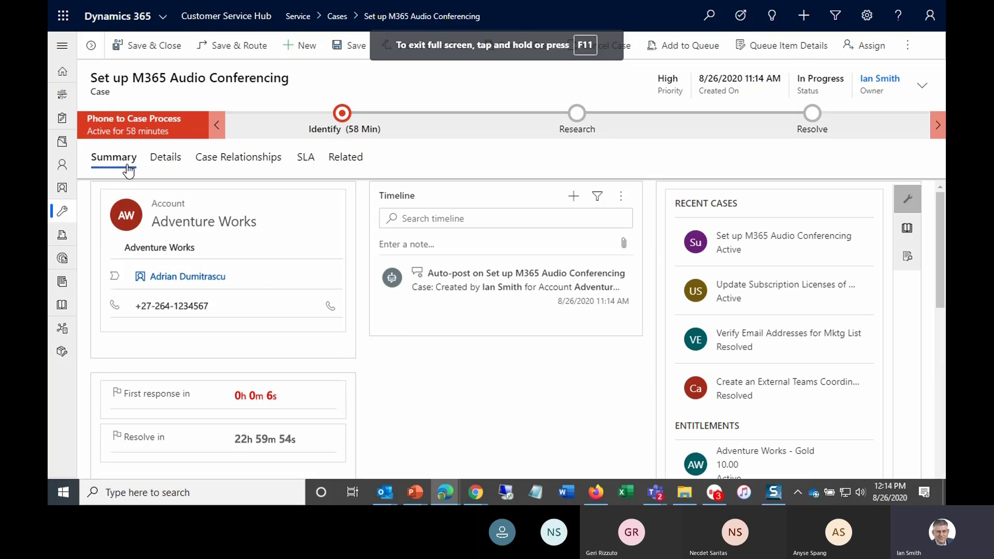
left_click(573, 197)
left_click(604, 263)
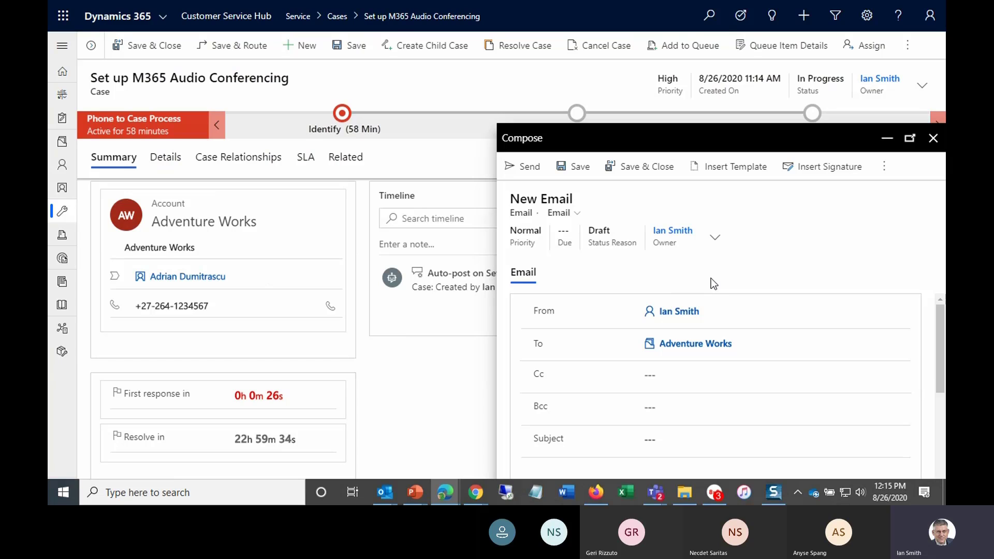
- Insert the Marketing communication unsubscribe acknowledgement email template into the new email for Adventure Works
left_click(712, 385)
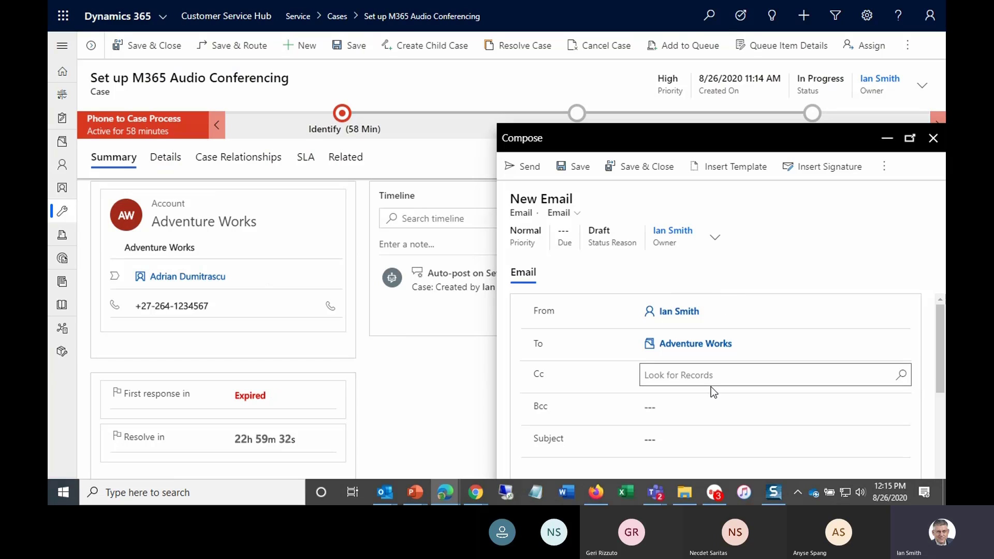
scroll(699, 409, "down", 2)
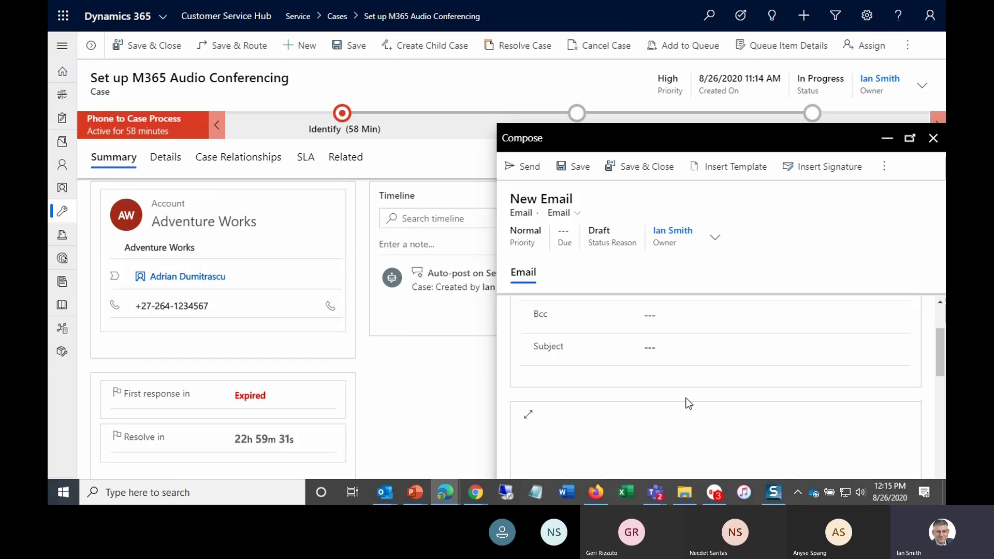
scroll(672, 394, "down", 1)
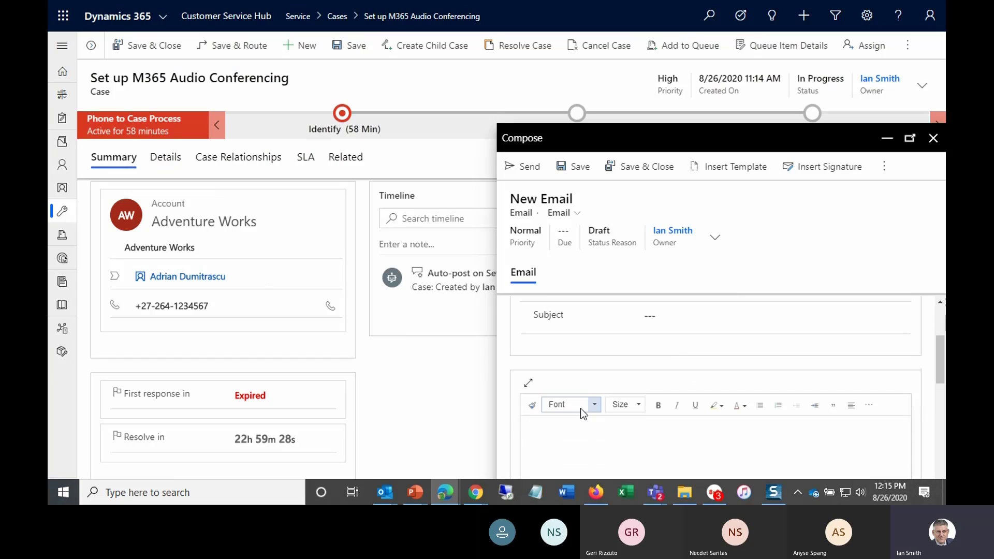
left_click(556, 432)
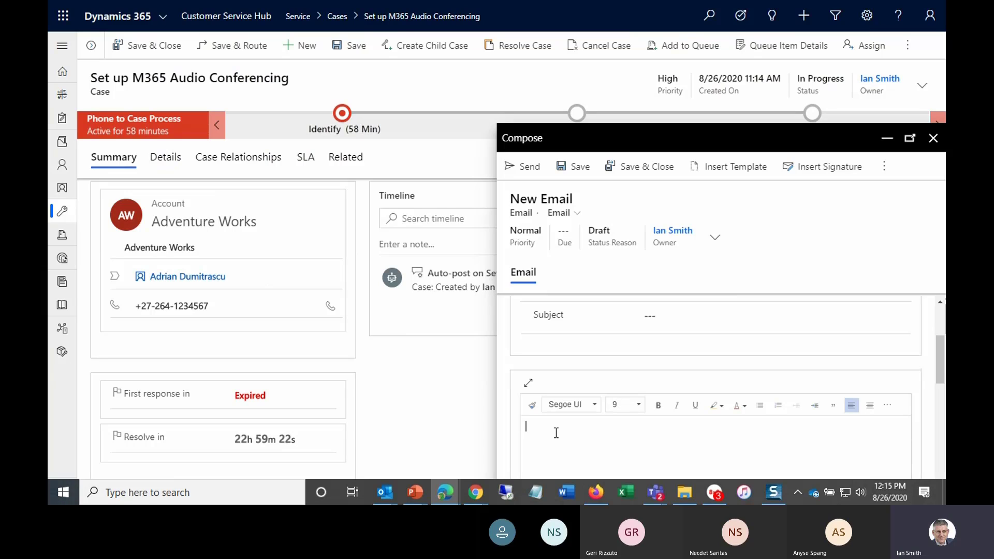
left_click(746, 167)
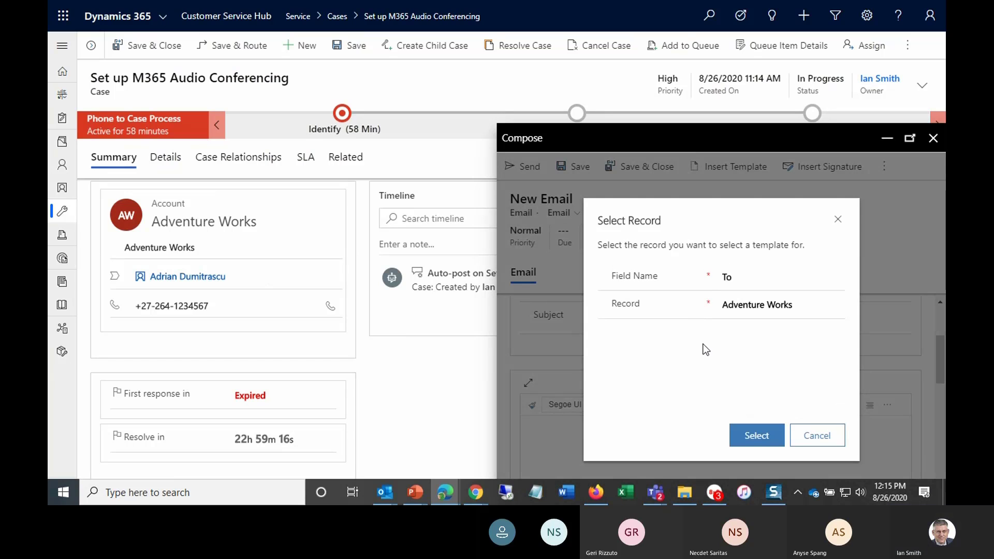
left_click(753, 435)
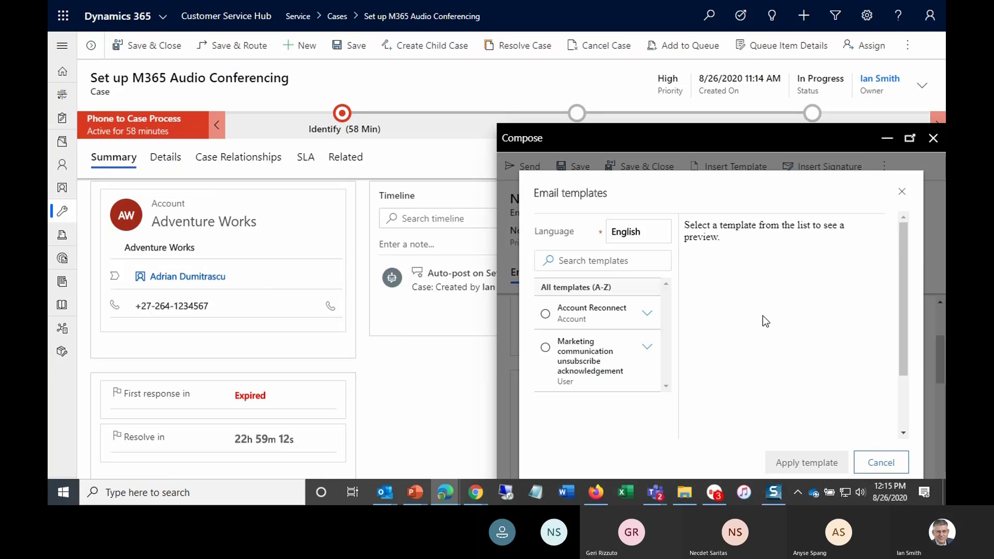
left_click(578, 359)
left_click(545, 347)
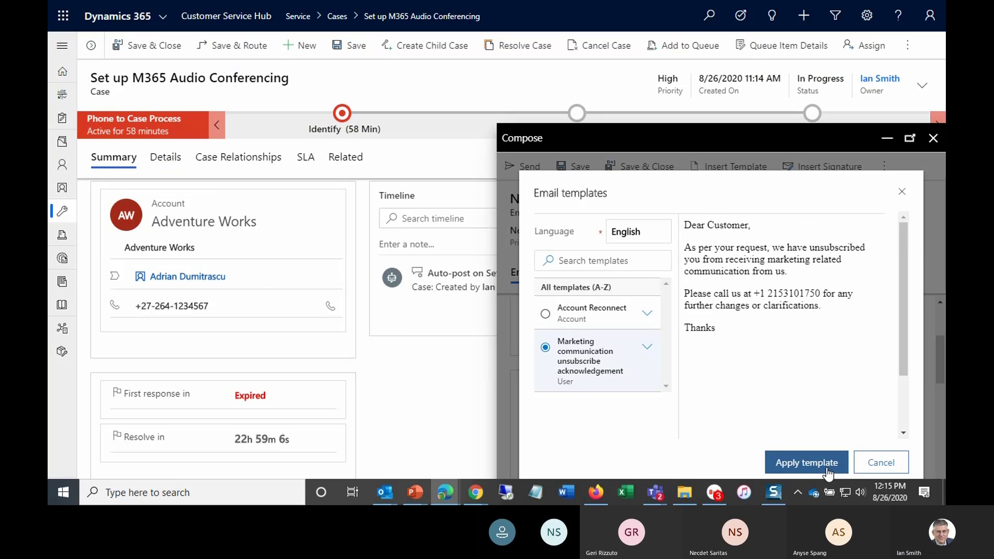
left_click(827, 471)
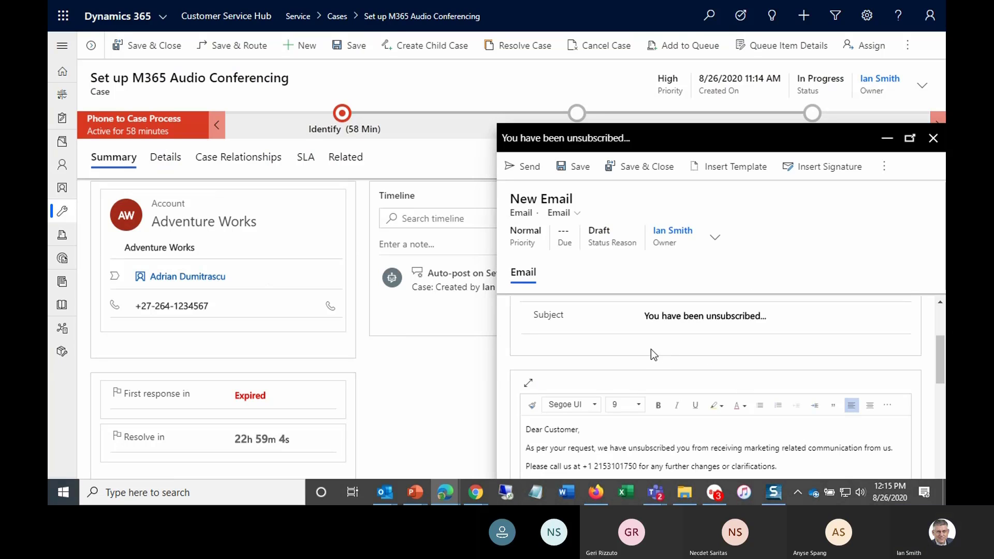
- Save the email draft, close the compose window, and refresh the case timeline
scroll(644, 351, "up", 3)
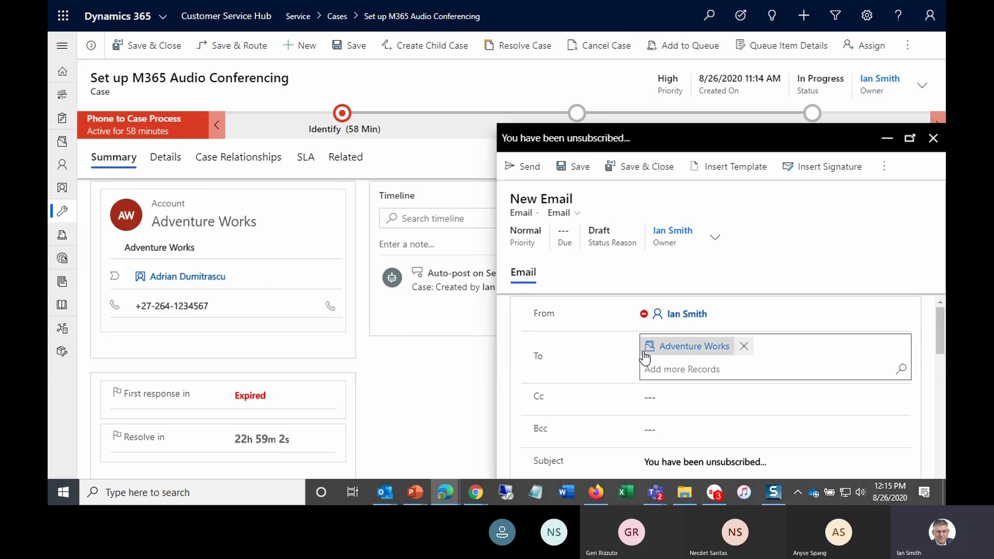
left_click(563, 171)
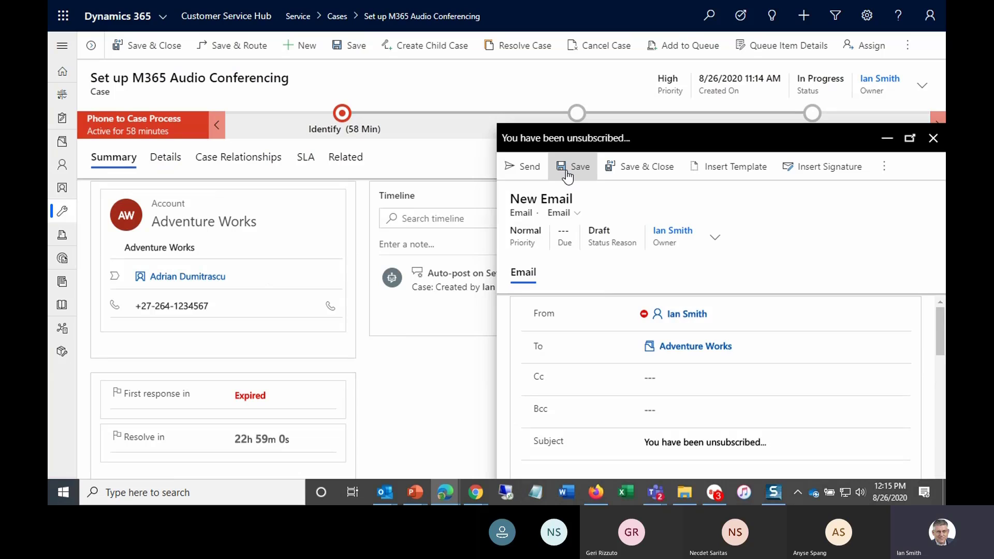
left_click(567, 173)
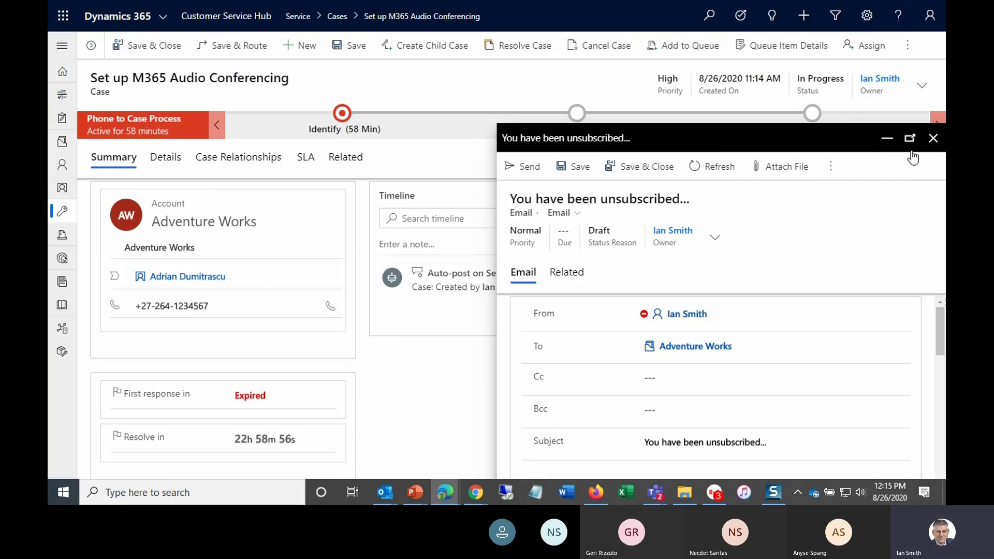
left_click(933, 139)
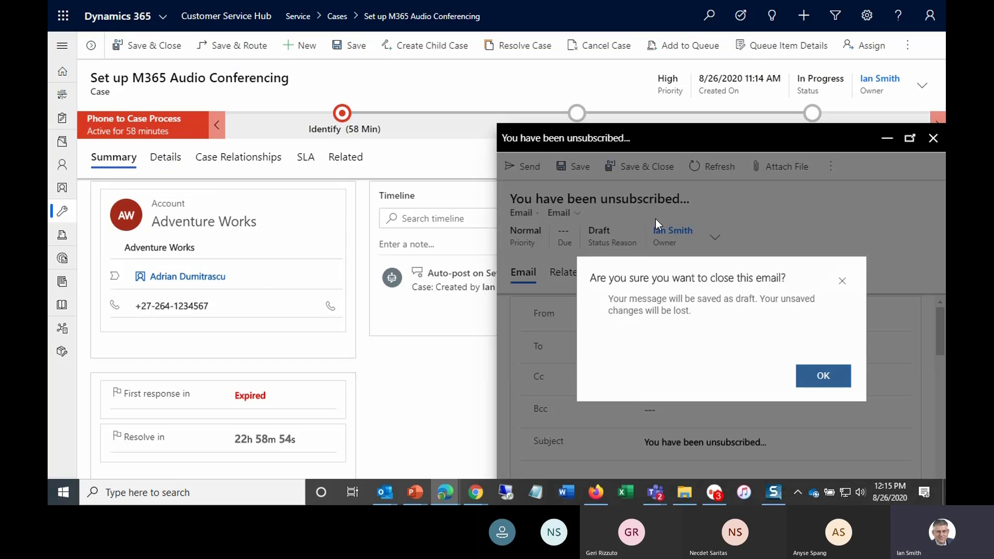
left_click(822, 380)
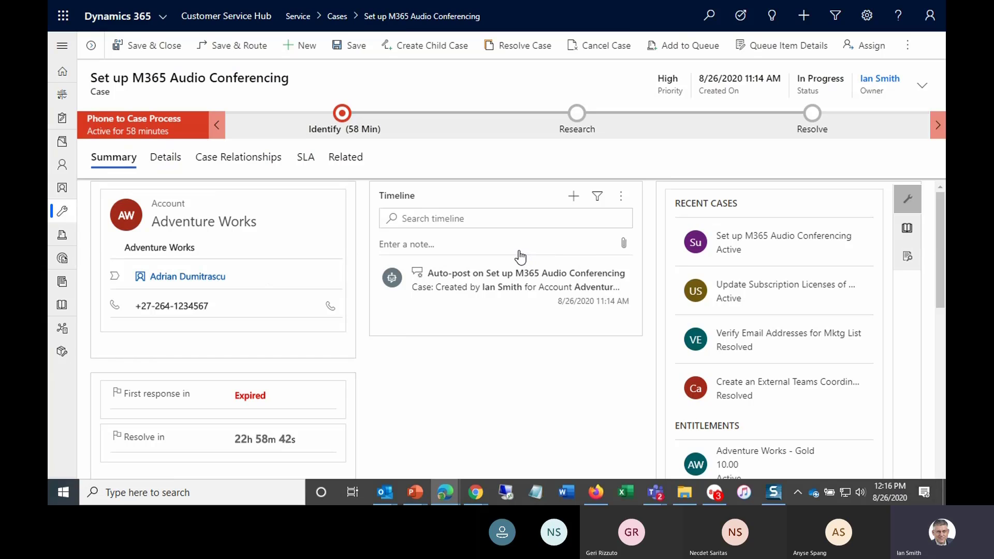
left_click(625, 203)
left_click(638, 220)
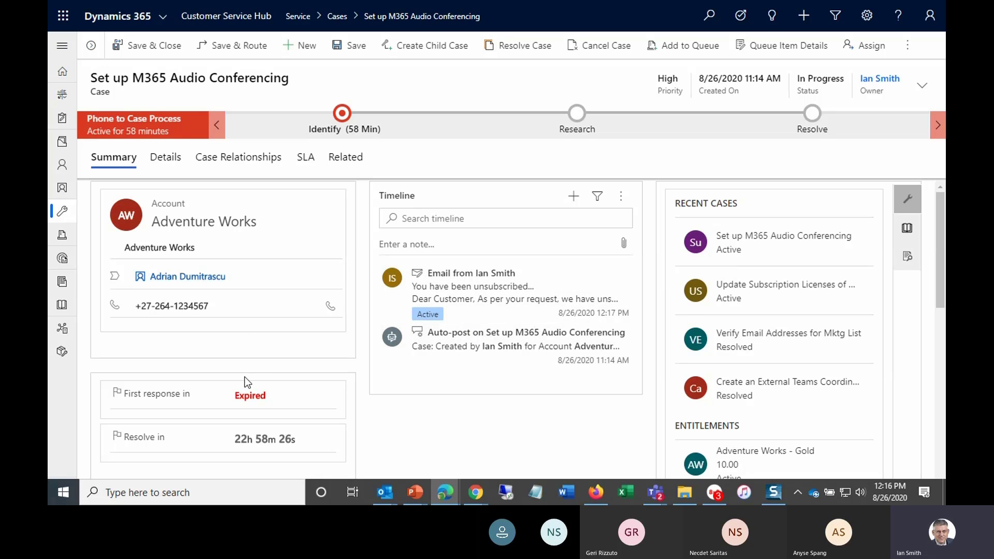
- Open the case's Adventure Works customer account and review its summary and timeline
scroll(244, 376, "down", 3)
scroll(244, 375, "down", 1)
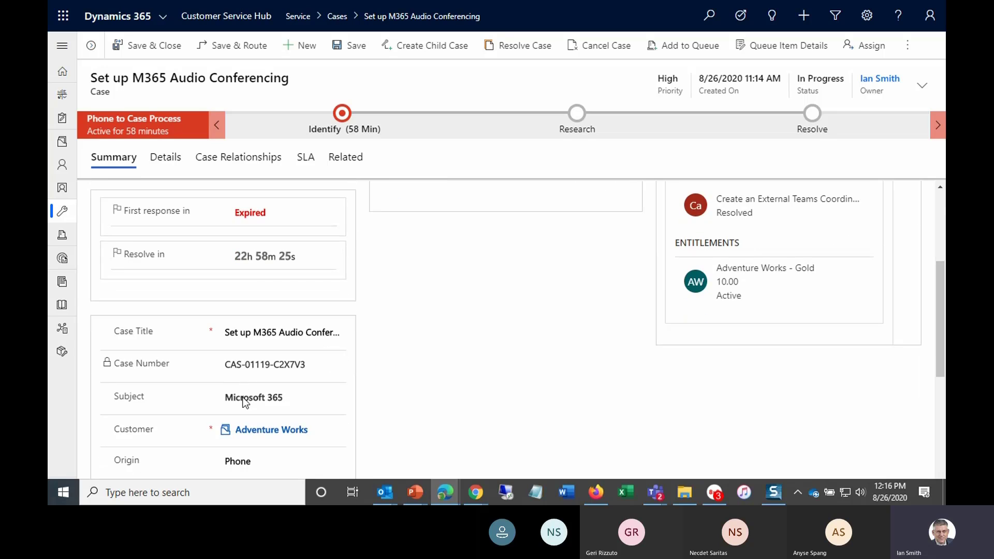
left_click(252, 430)
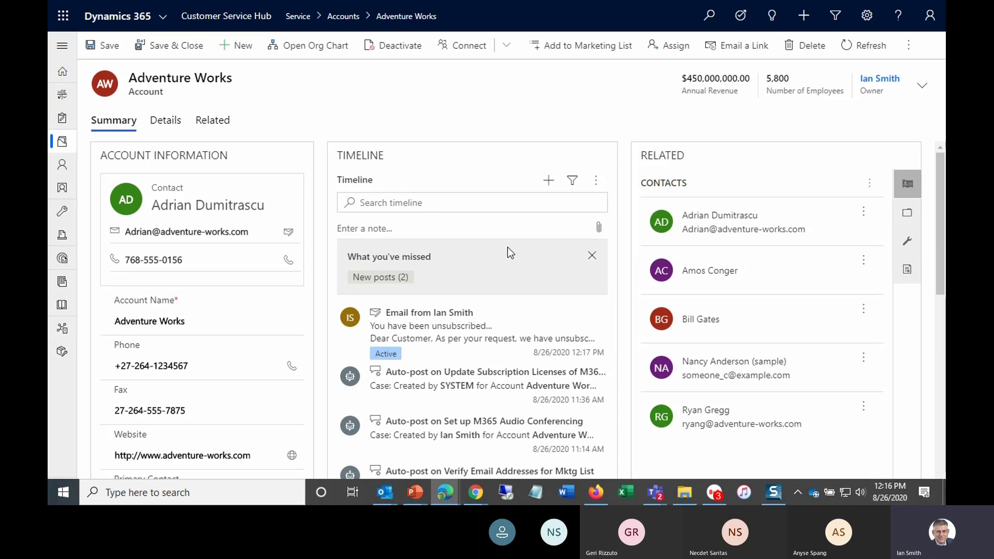
scroll(510, 252, "down", 1)
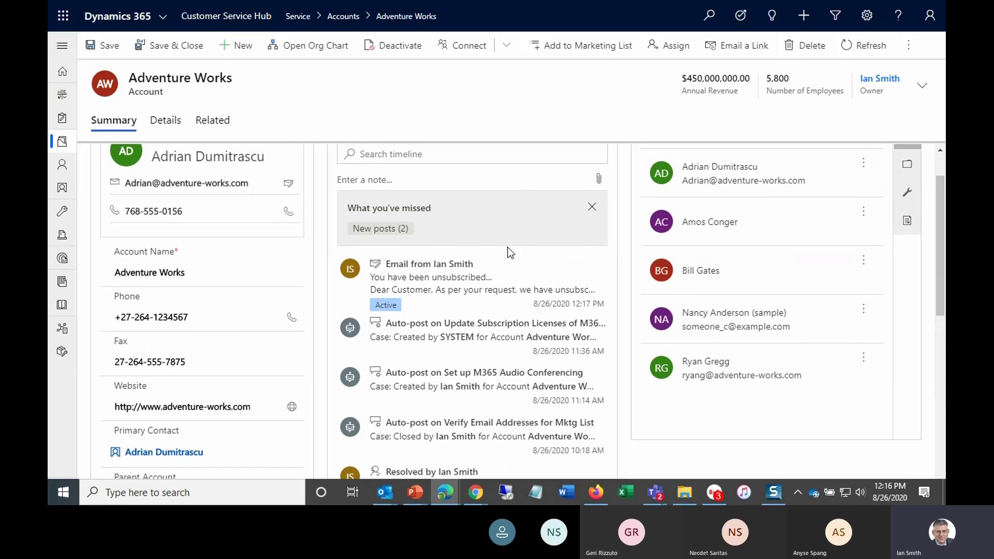
scroll(507, 247, "down", 1)
scroll(507, 247, "up", 2)
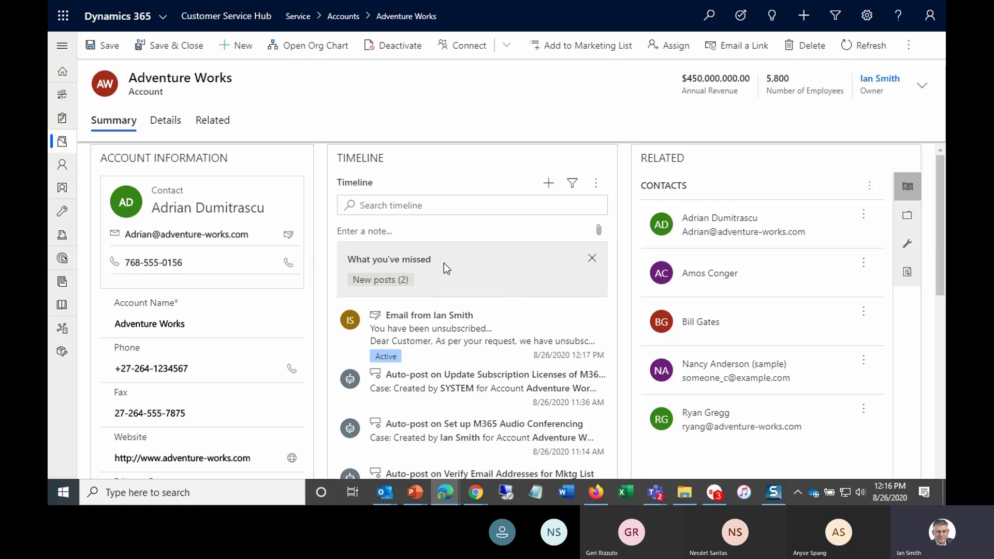
- Dismiss the missed-posts banner and filter the account timeline to show Notes and Activities only
left_click(590, 259)
left_click(574, 188)
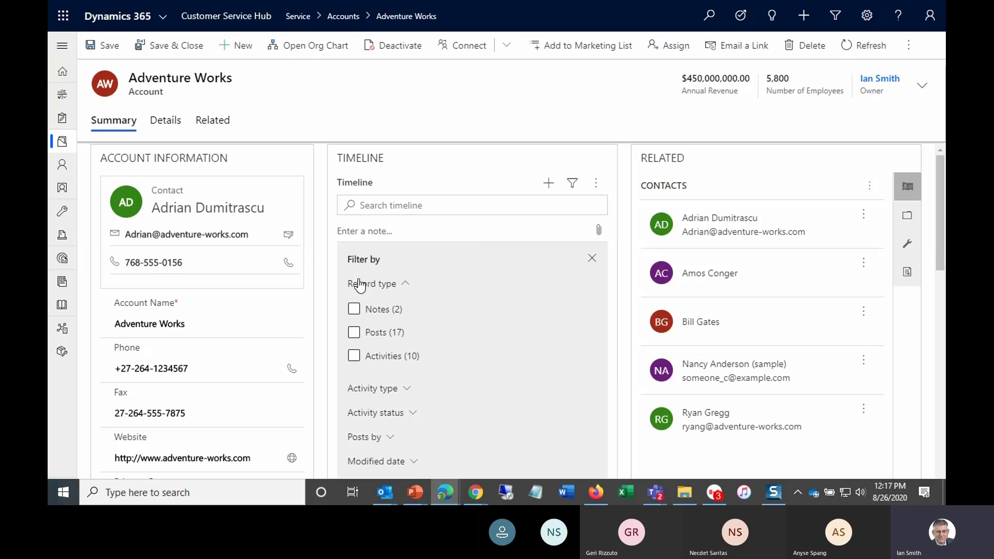
left_click(354, 310)
left_click(354, 356)
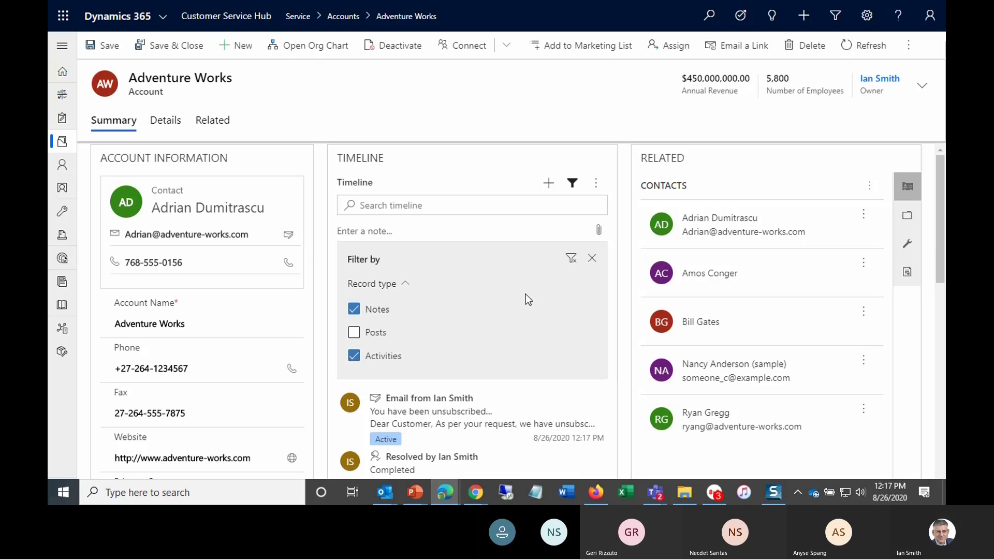
left_click(591, 258)
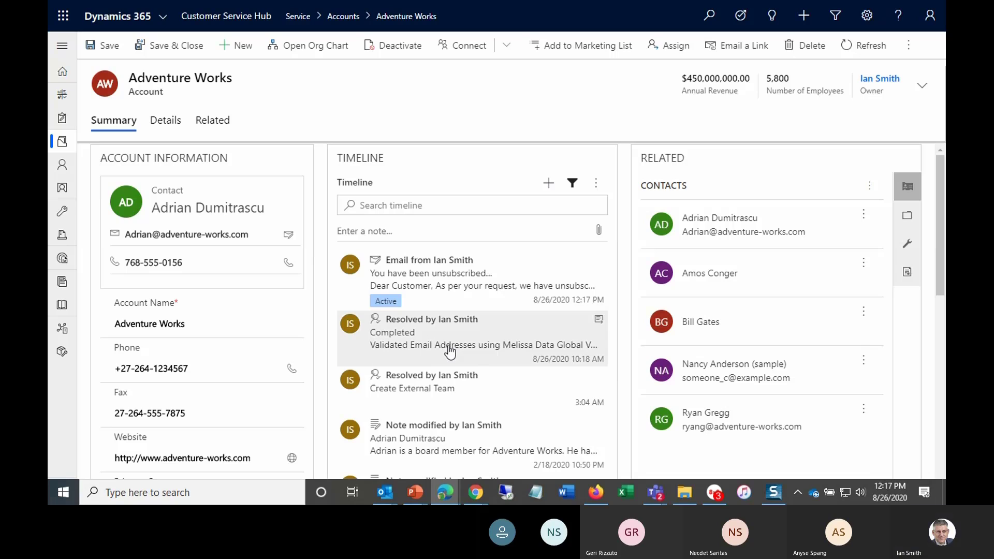
- Expand and collapse the unsubscribe email entry in the account timeline to read its full text
left_click(438, 289)
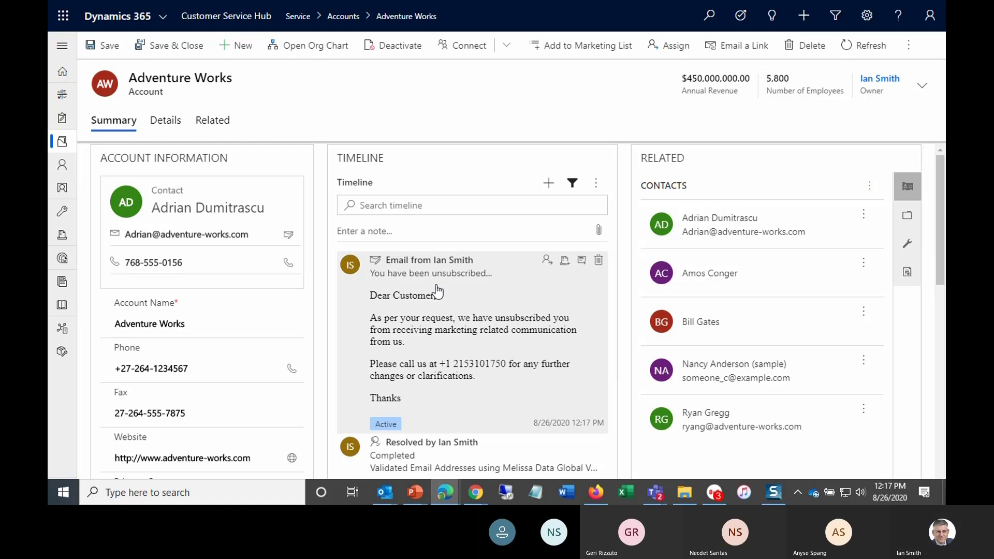
left_click(437, 291)
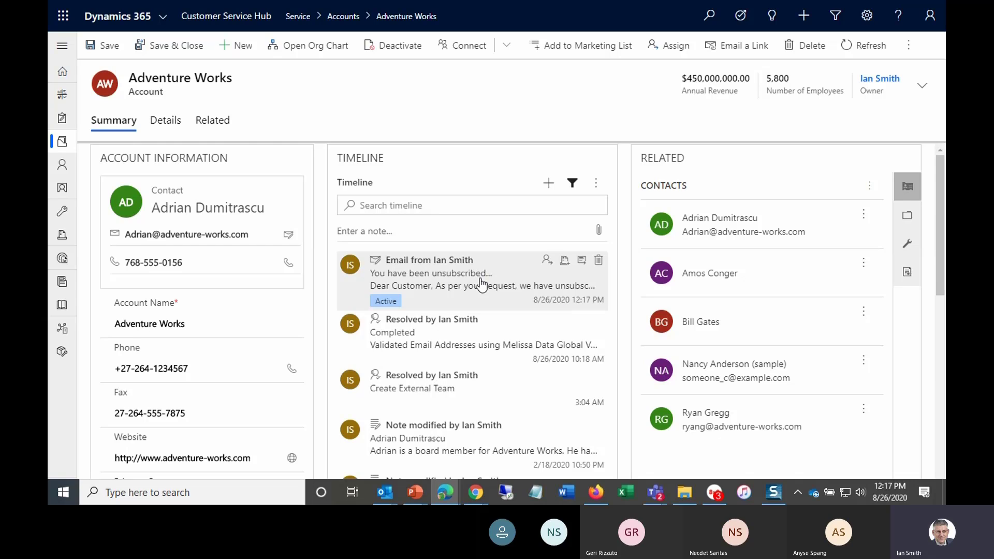
left_click(448, 280)
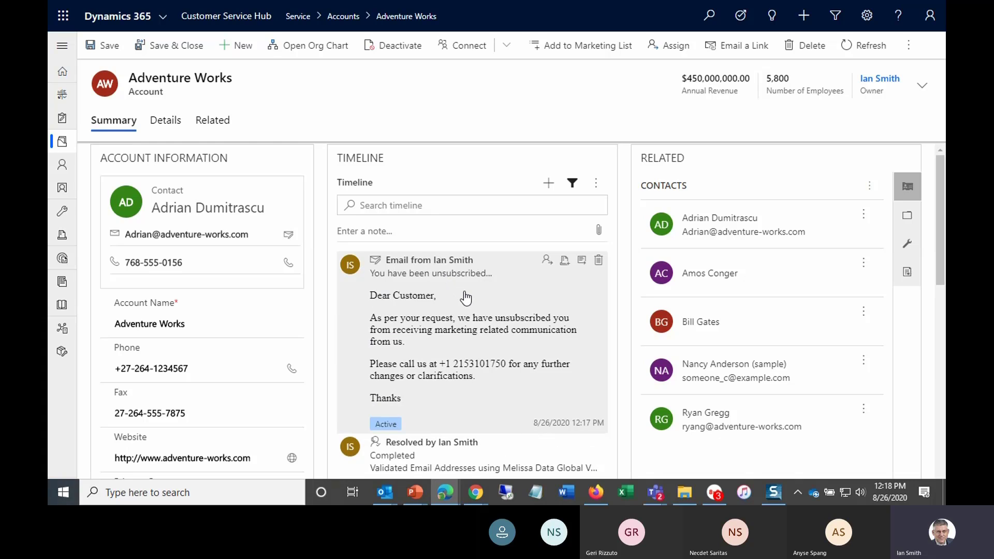
left_click(465, 297)
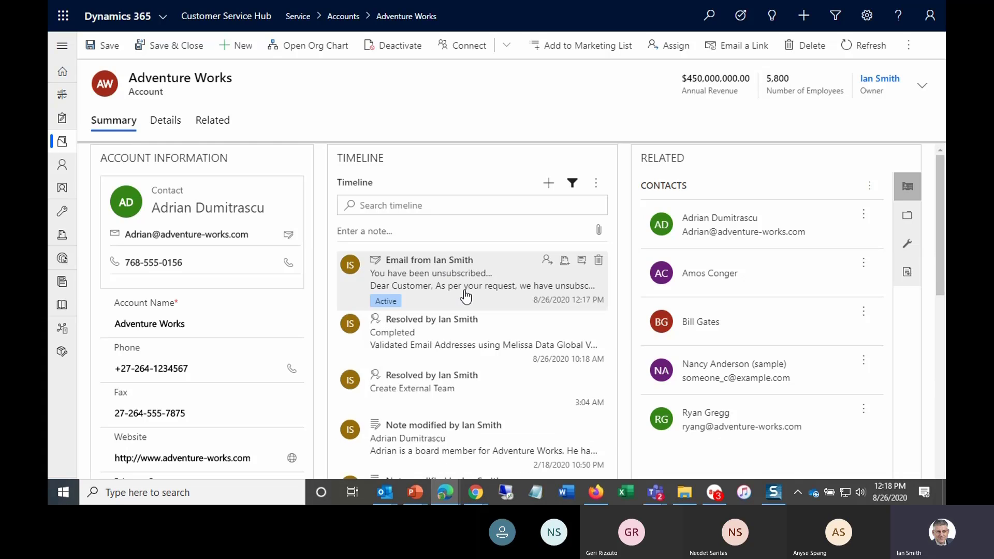
scroll(463, 290, "down", 1)
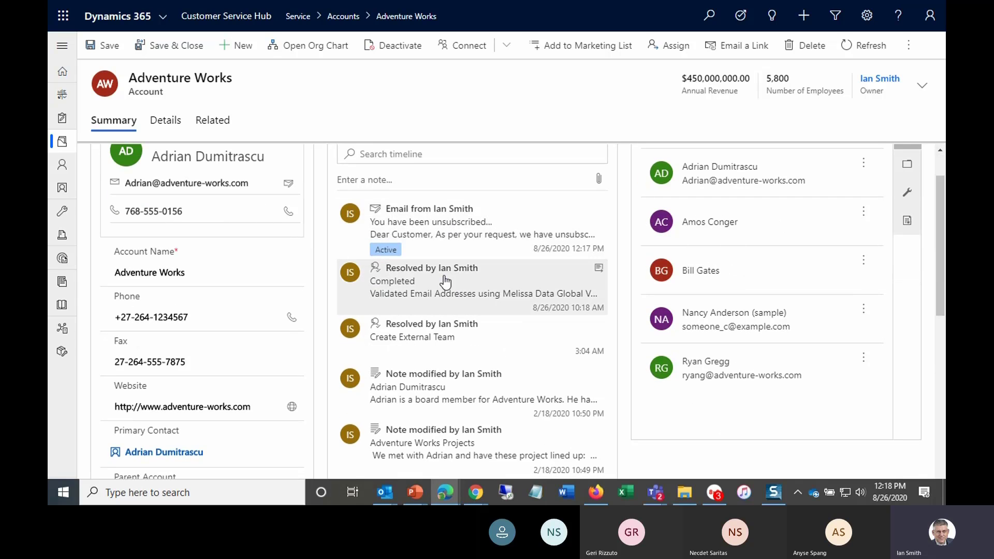
scroll(446, 288, "up", 1)
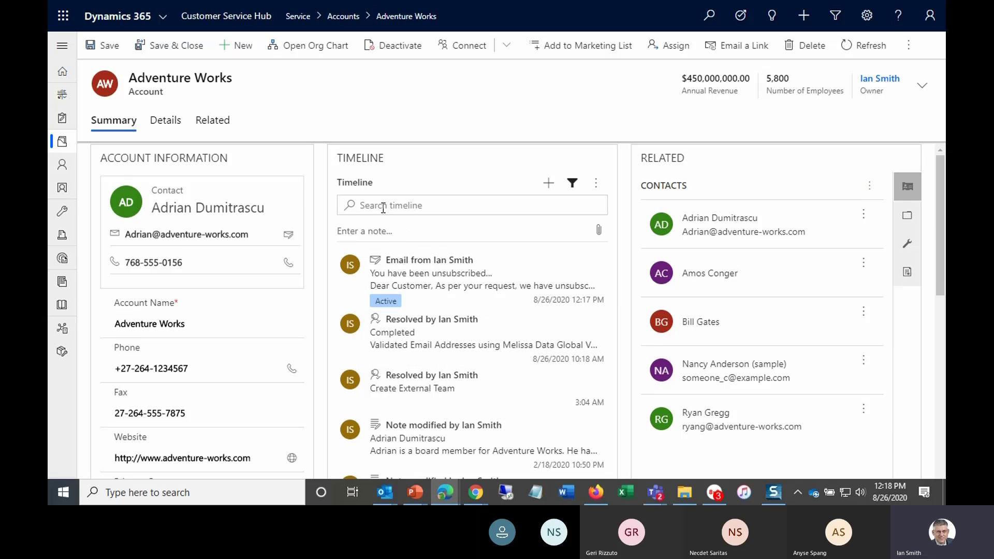
- Browse the timeline's add-record and more-options menus without choosing anything
left_click(548, 186)
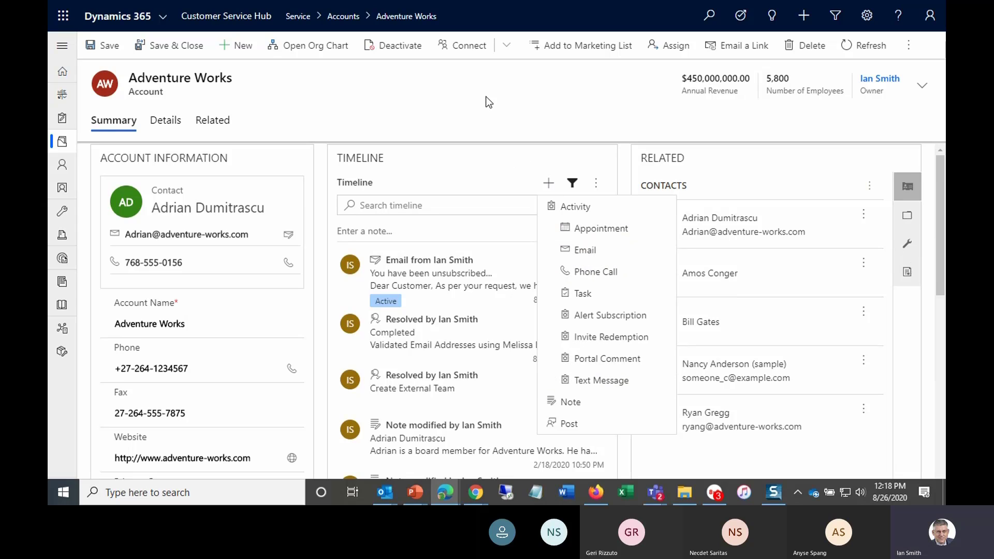
left_click(495, 113)
left_click(597, 185)
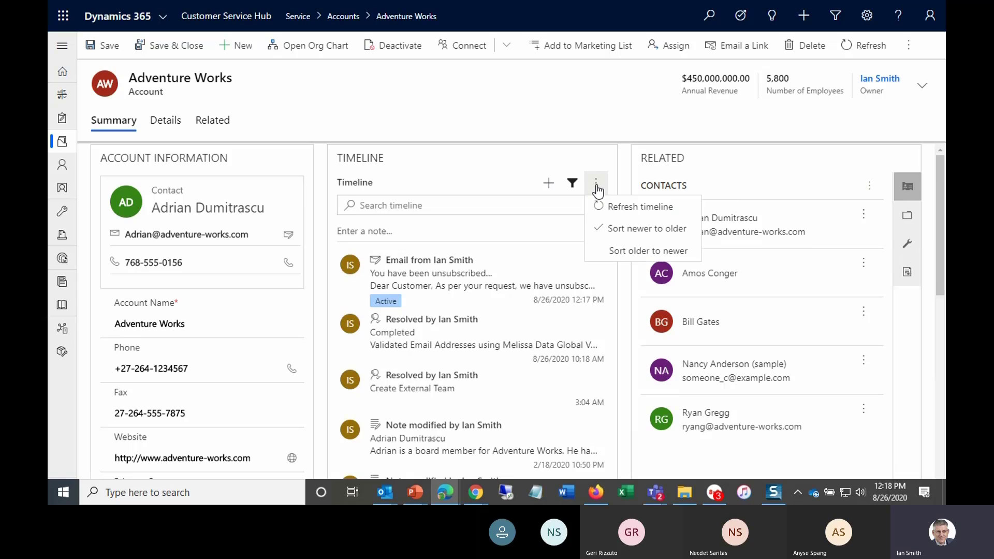
left_click(550, 105)
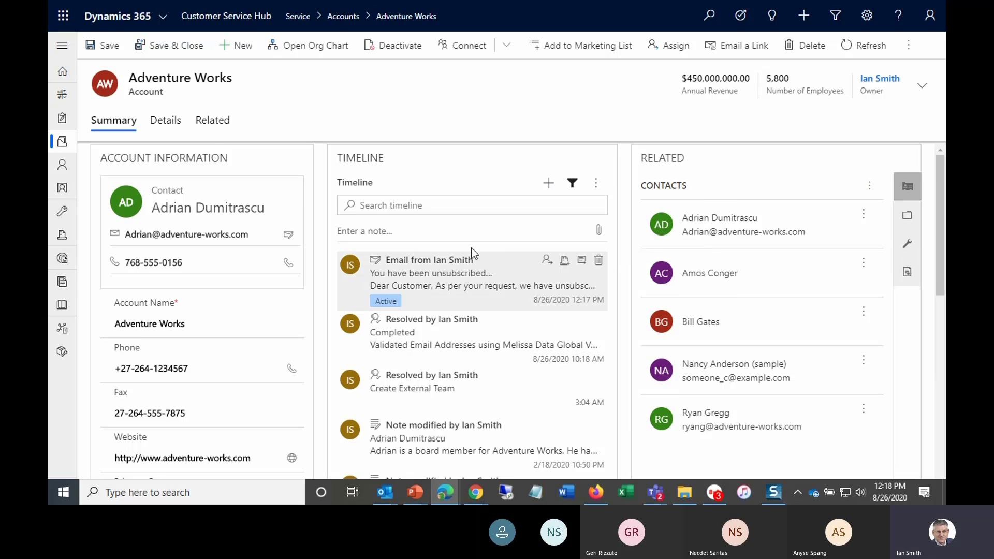
- Review the account's Details tab, the full Summary form, and the entries of the Related menu
left_click(165, 127)
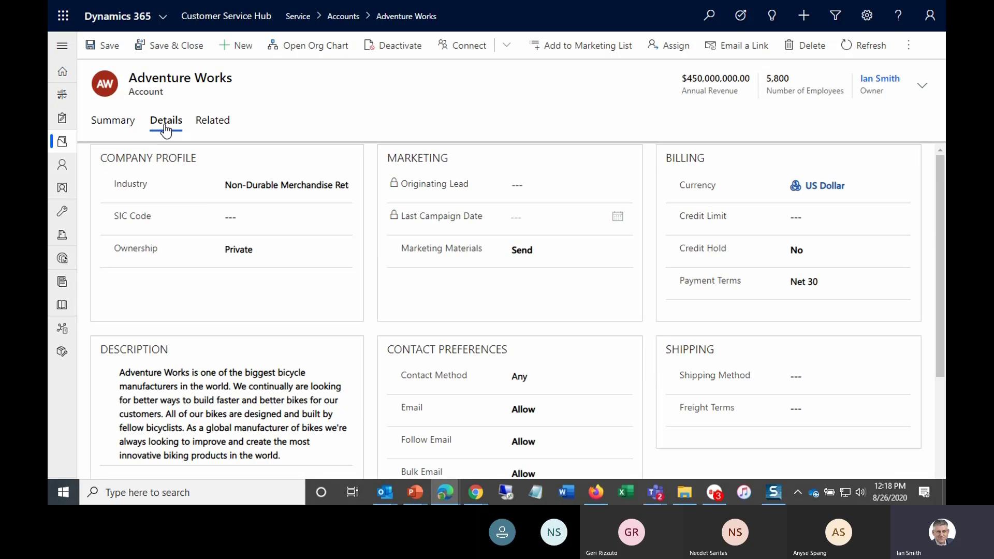
left_click(115, 128)
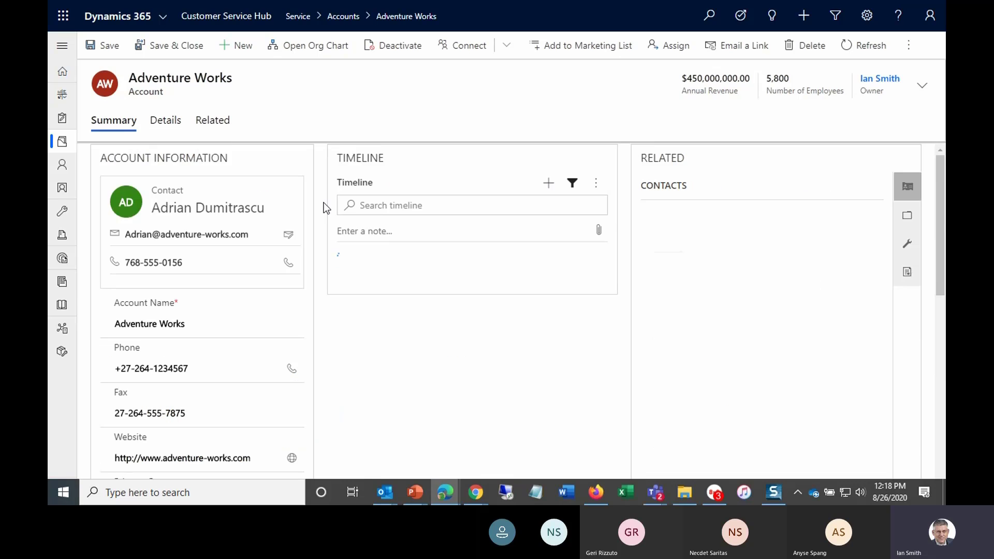
scroll(295, 245, "down", 3)
scroll(295, 247, "down", 4)
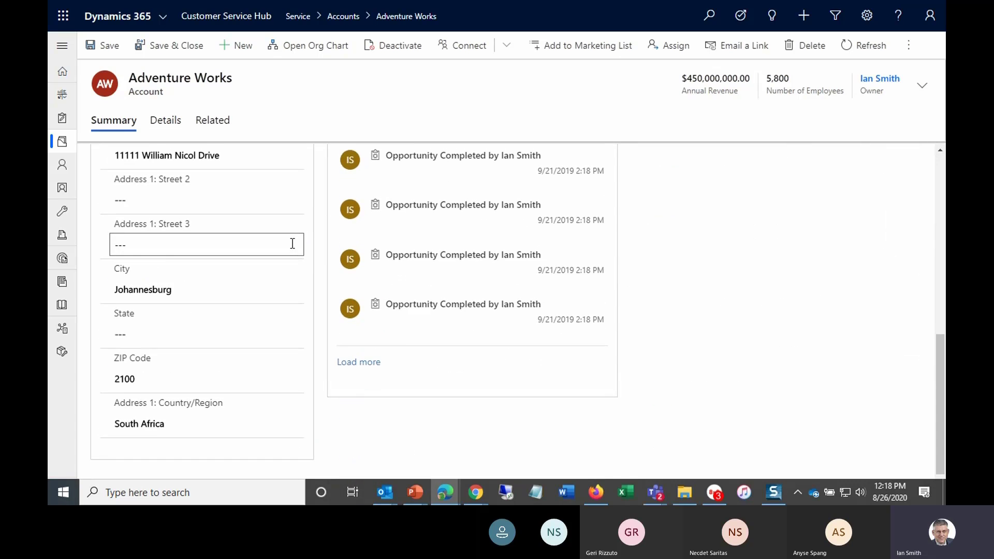
scroll(290, 238, "up", 8)
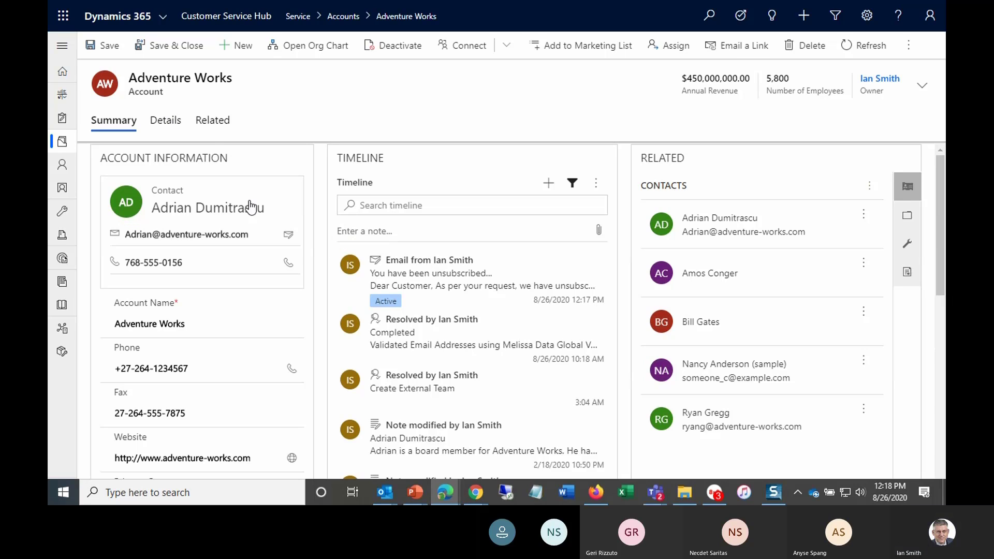
left_click(171, 125)
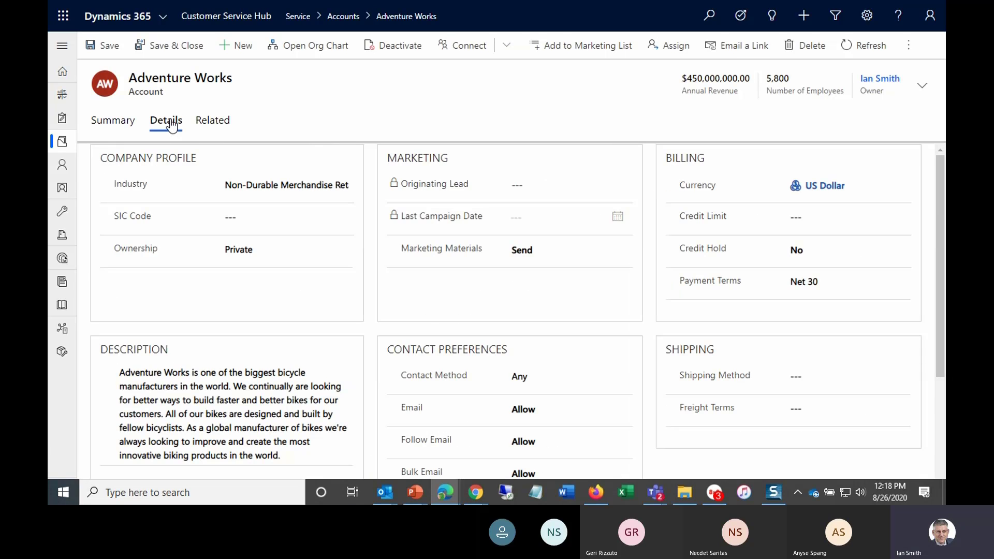
left_click(212, 124)
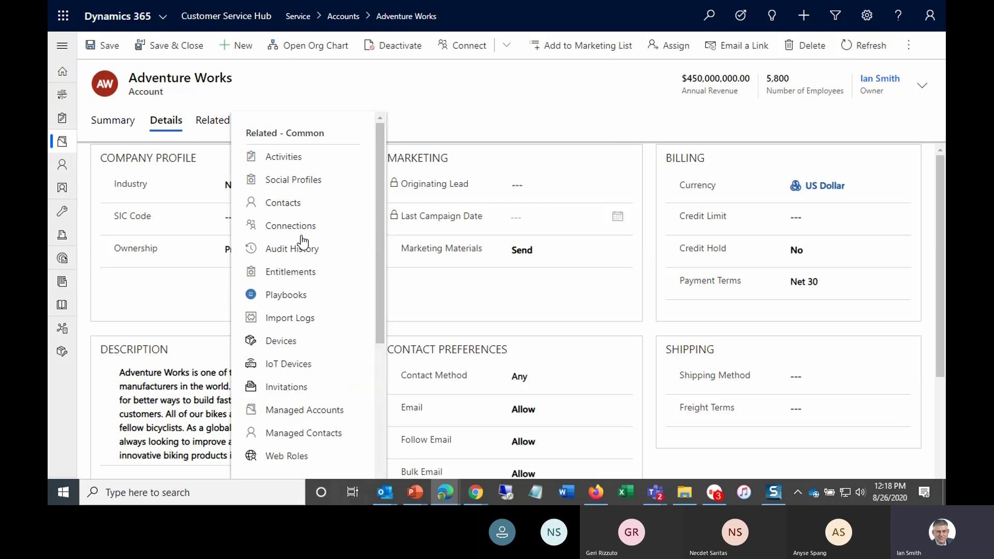
scroll(284, 285, "down", 5)
scroll(284, 287, "up", 5)
scroll(283, 283, "down", 5)
scroll(283, 283, "up", 5)
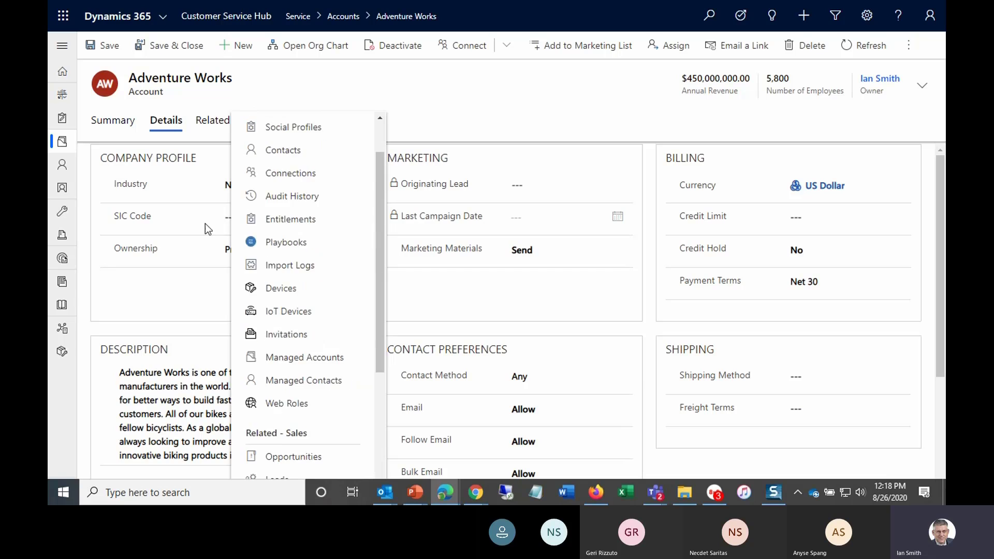
left_click(112, 129)
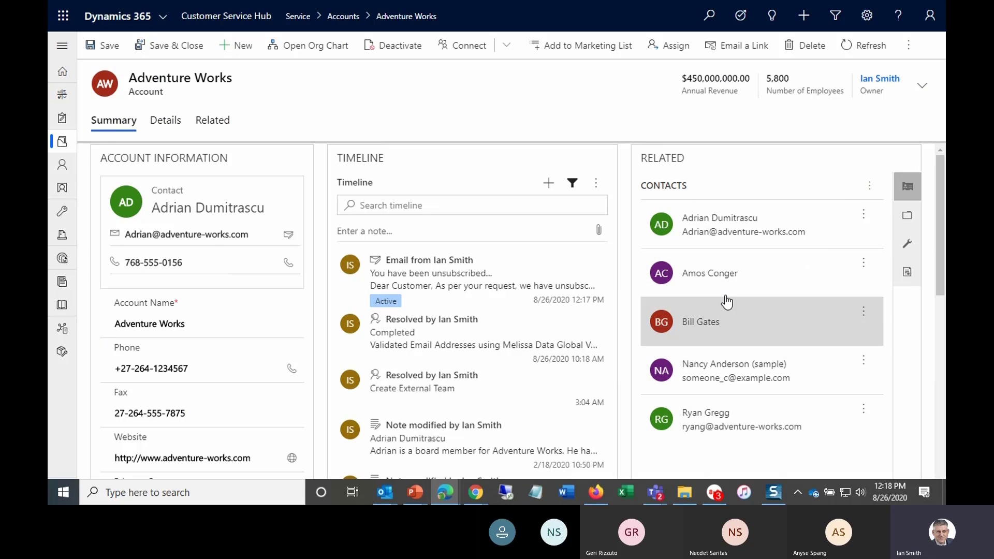
- Browse the related pane's views, including recent cases and entitlements, and reopen the Related menu
left_click(908, 221)
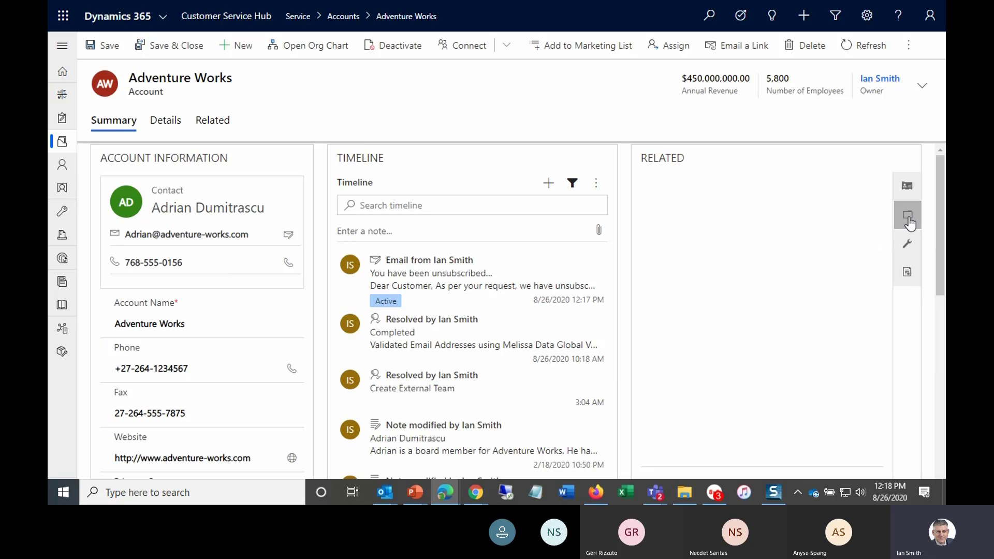
left_click(906, 245)
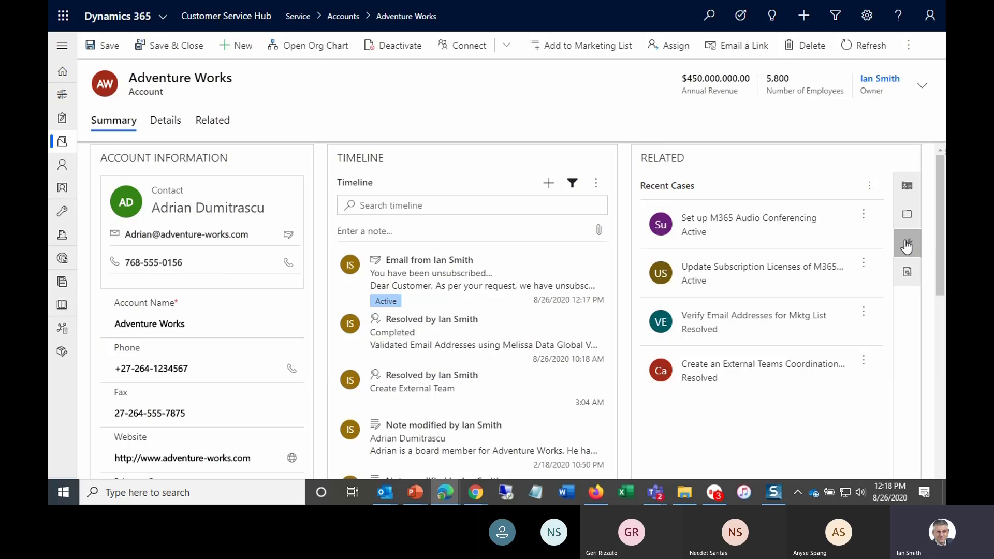
left_click(906, 272)
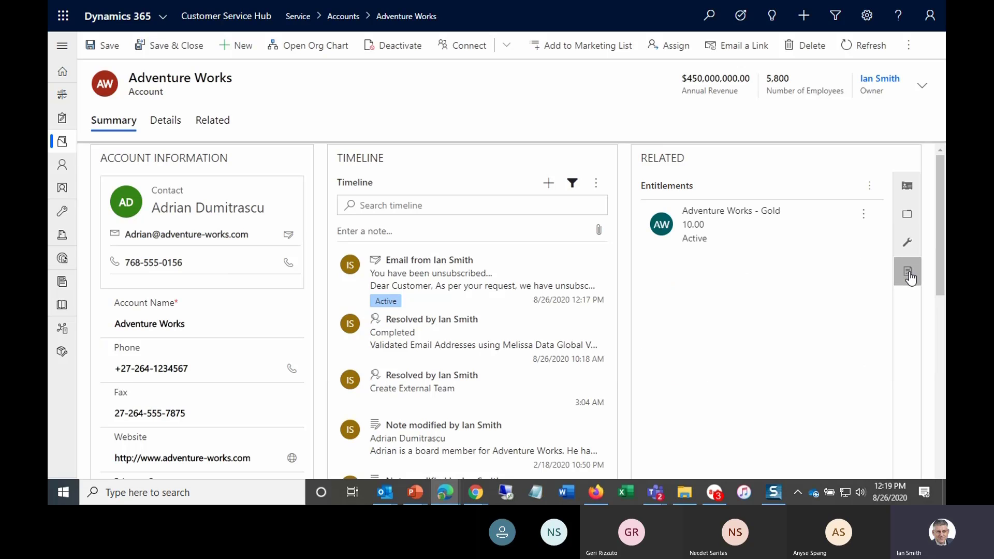
left_click(906, 243)
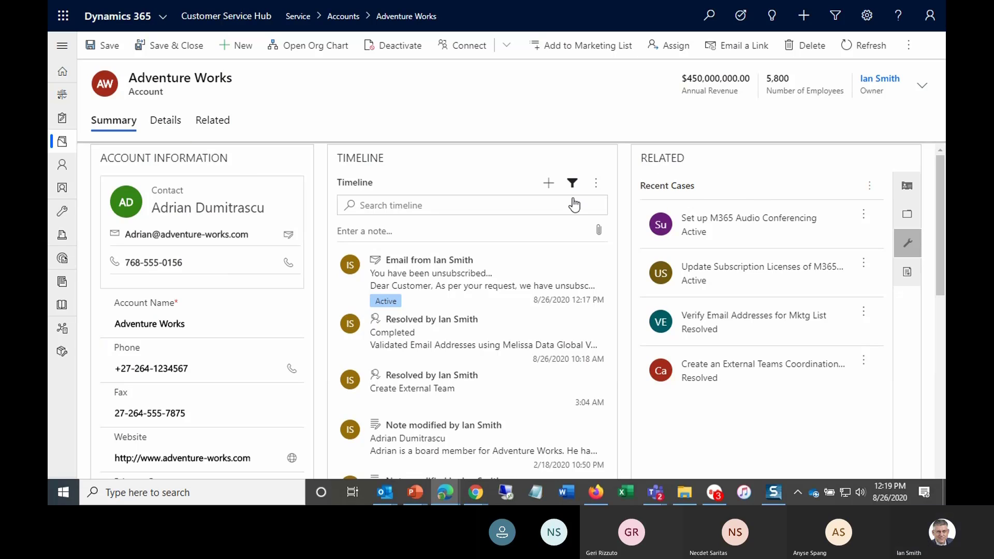
left_click(169, 126)
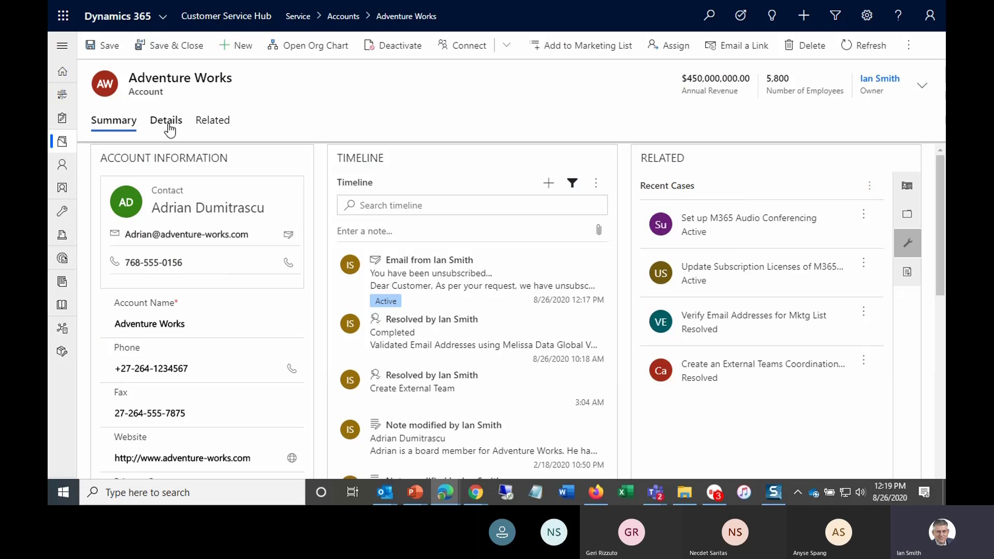
left_click(119, 131)
left_click(218, 126)
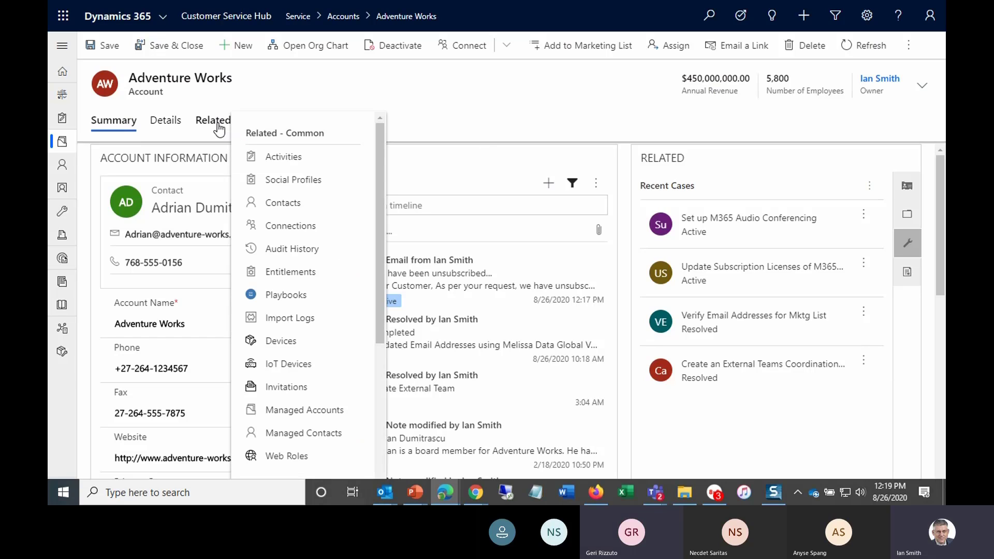
left_click(436, 112)
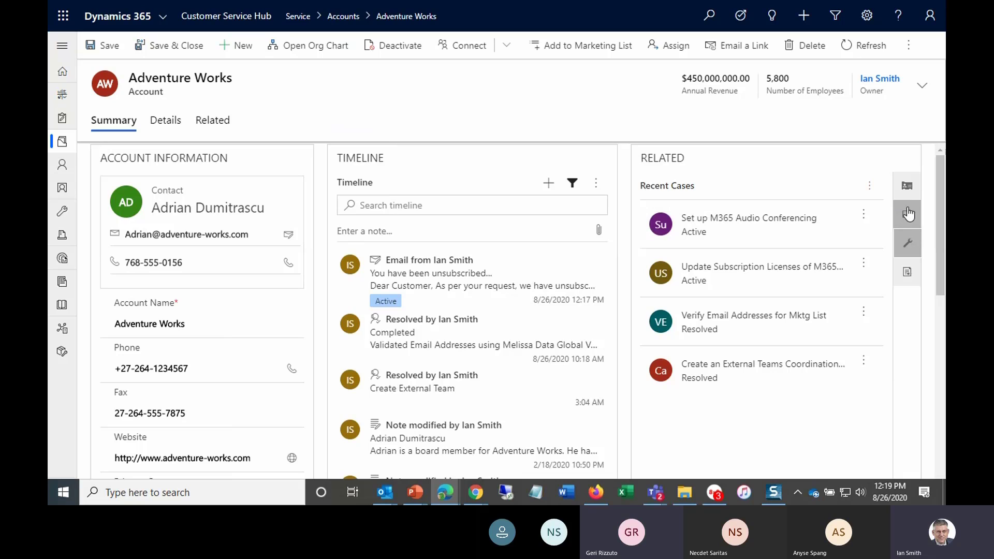
- Create a new case from the Recent Cases list titled Install Virtual Office Phone App on Users PC
left_click(869, 193)
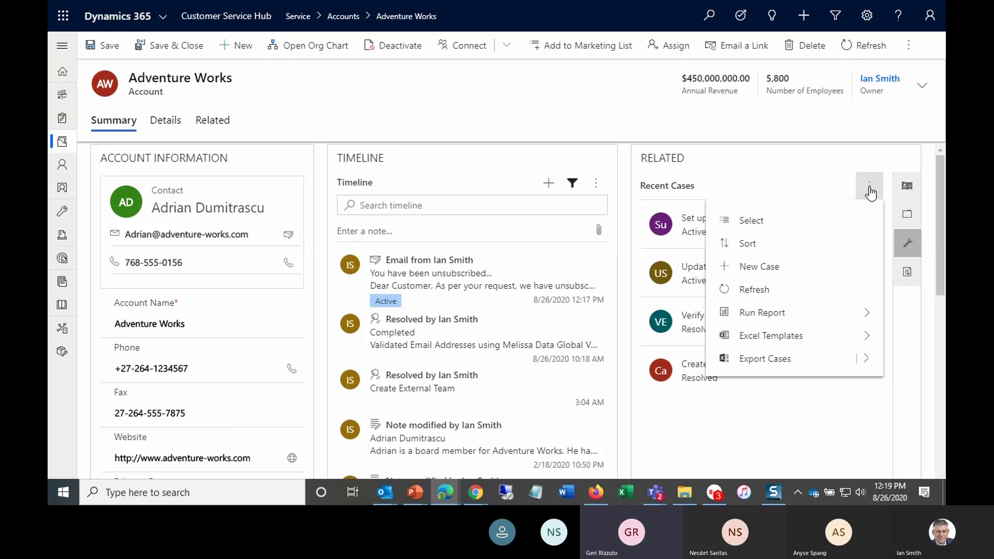
left_click(774, 267)
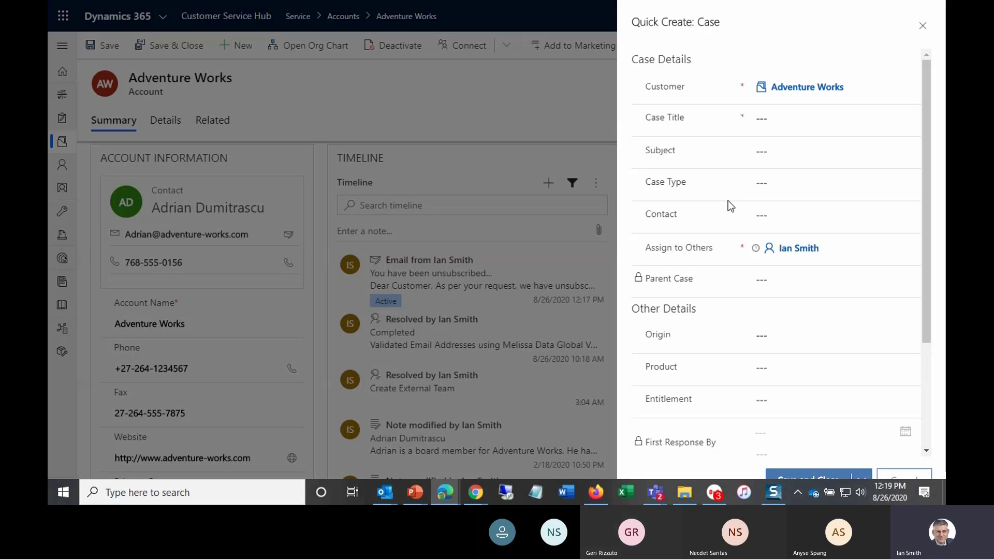
left_click(768, 122)
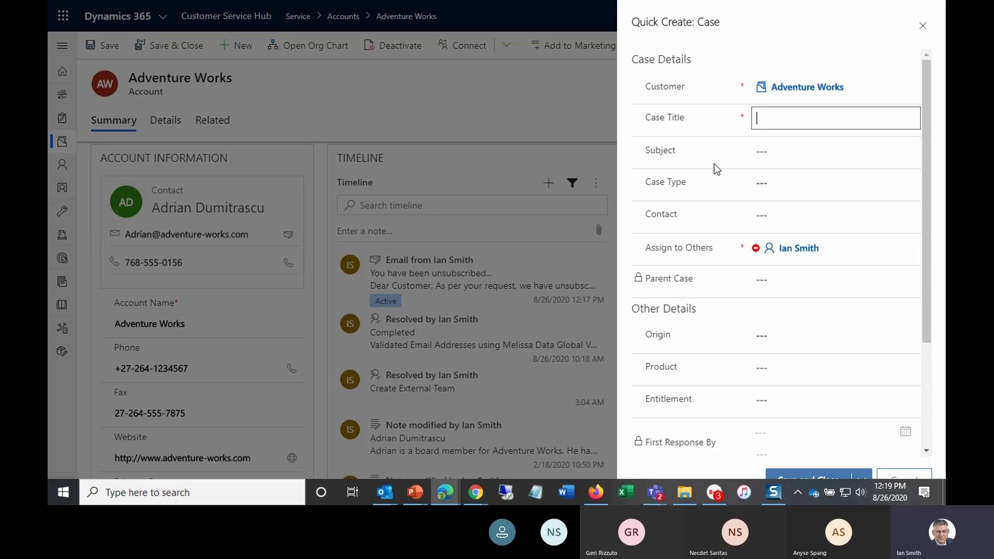
type("Install P")
key("BackSpace")
type("Virtual Office Phone App on")
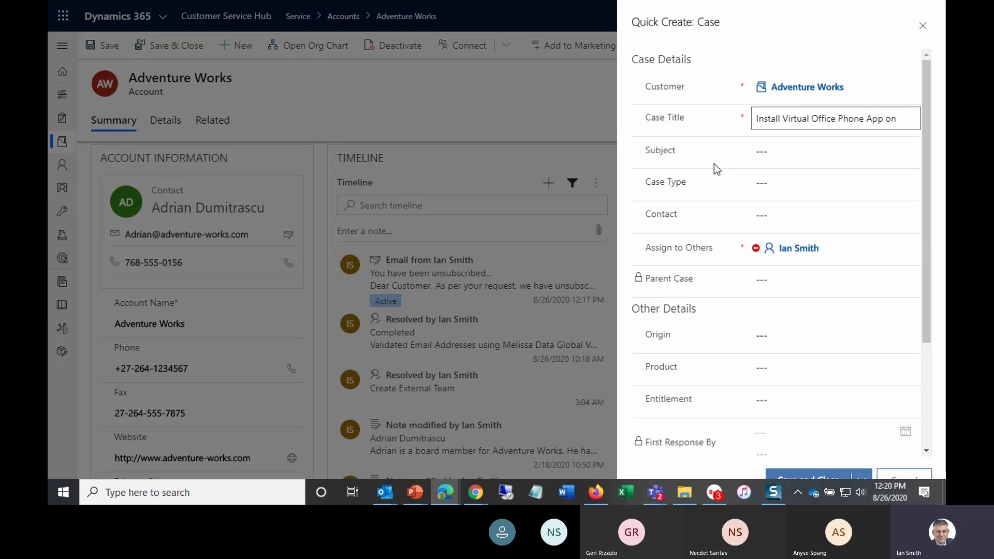
type(" Users PC")
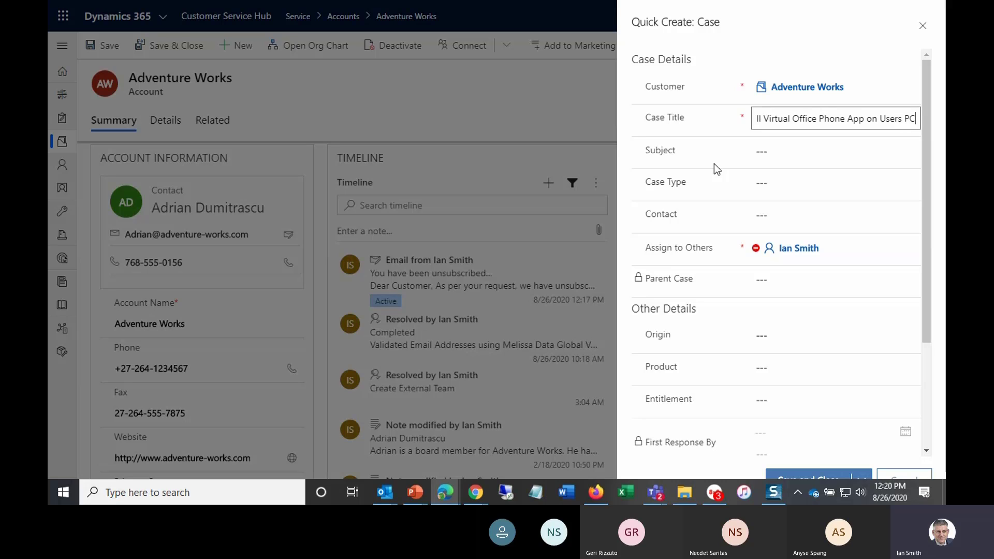
key("Tab")
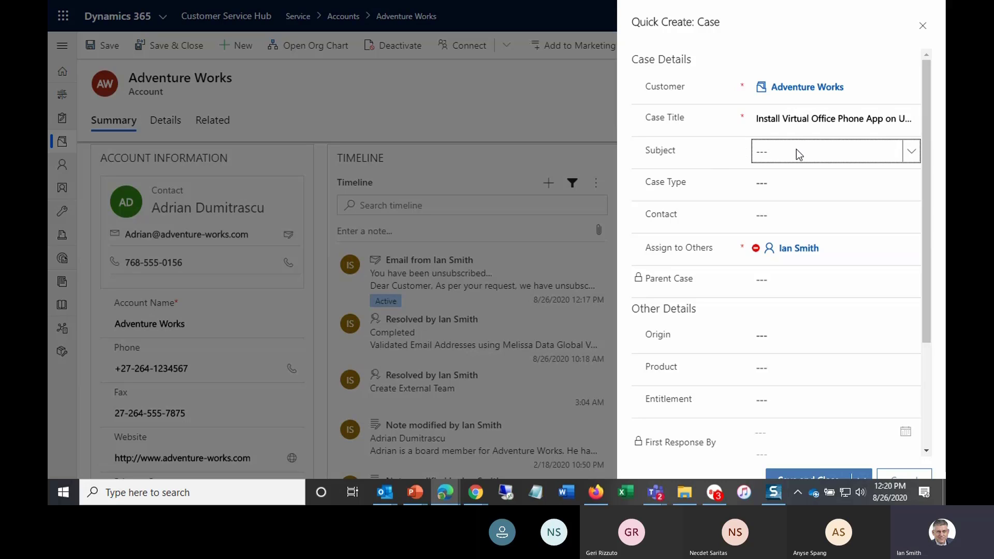
- Set the new case's Subject to Microsoft 365 and its Case Type to Request
left_click(895, 154)
scroll(839, 222, "down", 1)
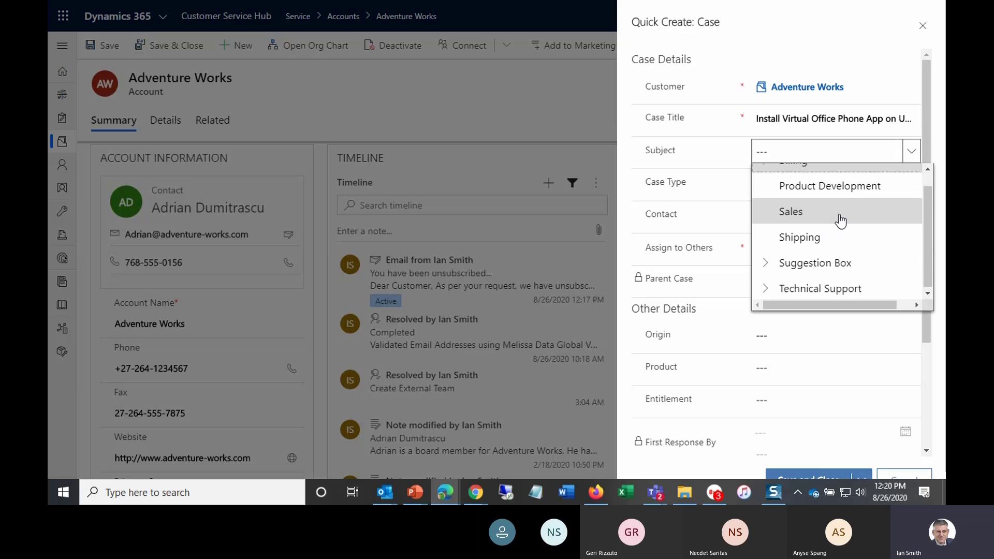
left_click(765, 287)
scroll(808, 256, "down", 1)
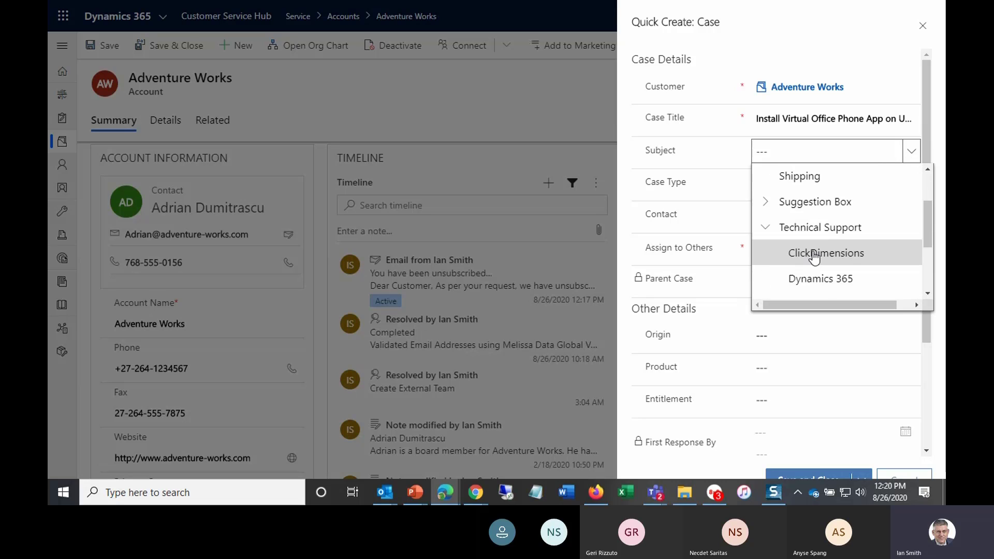
scroll(874, 252, "down", 4)
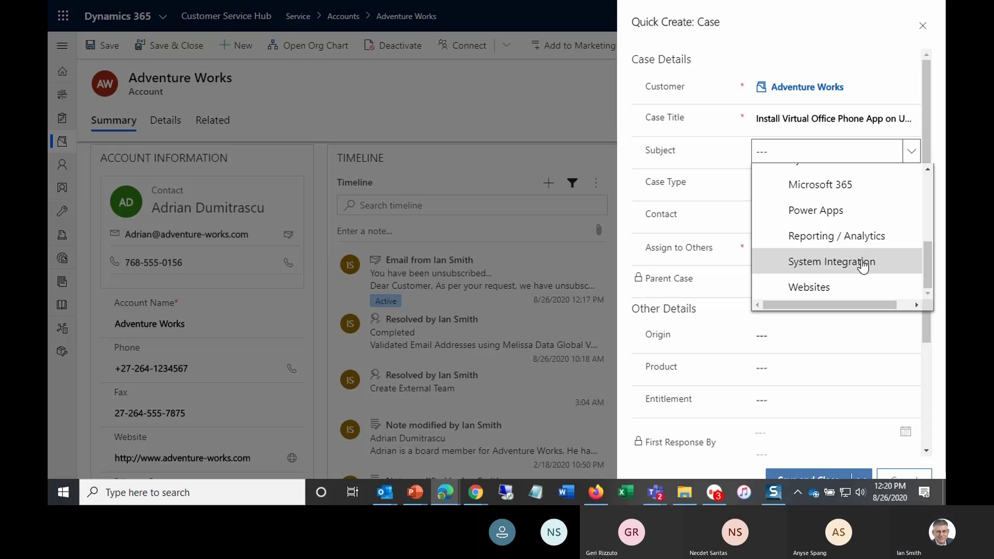
left_click(864, 200)
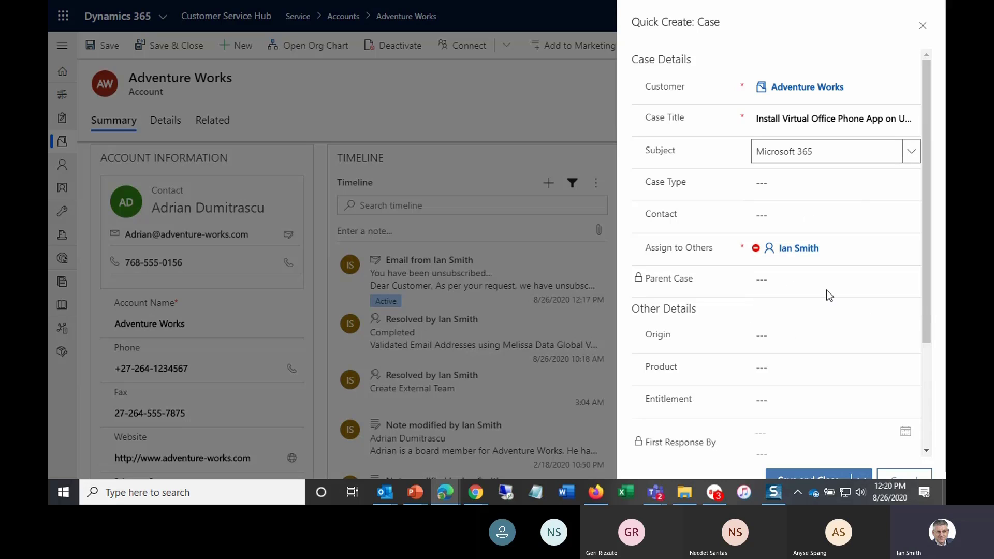
left_click(800, 186)
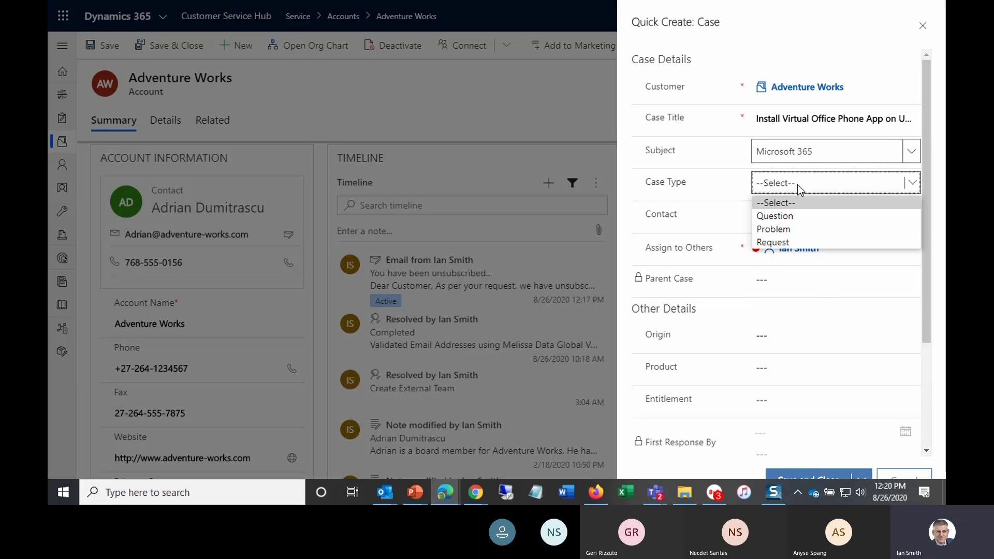
left_click(774, 243)
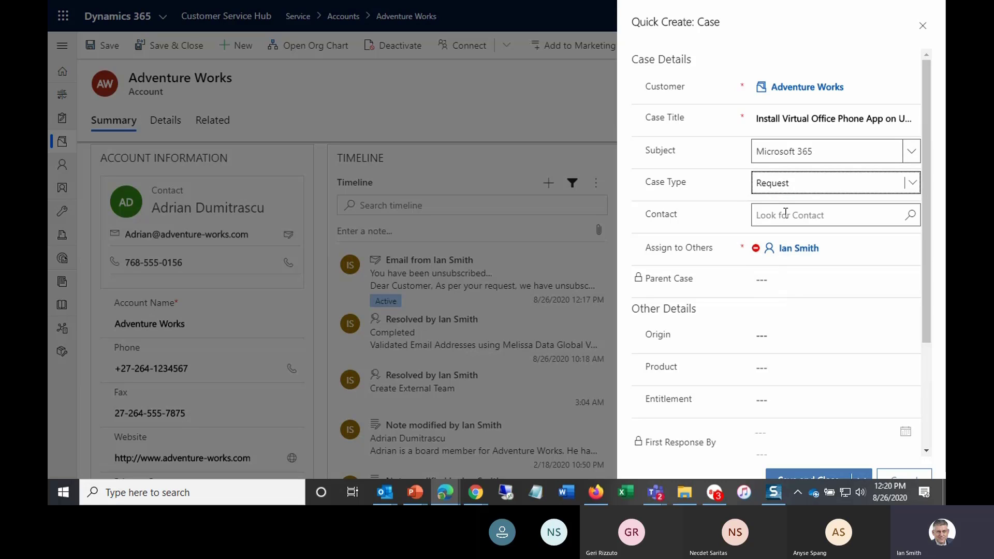
- Save and close the new quick-create case
scroll(783, 316, "down", 1)
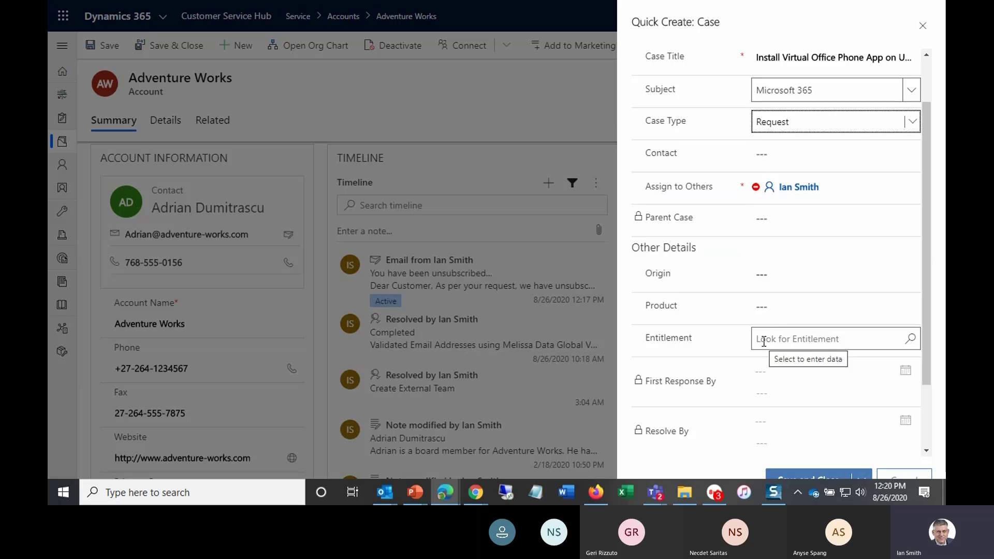
scroll(802, 414, "down", 1)
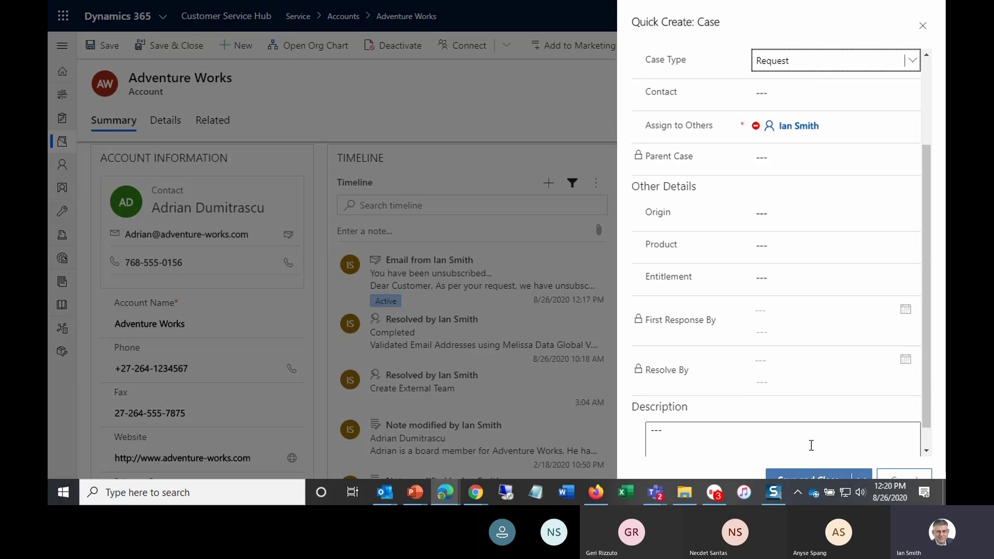
left_click(810, 479)
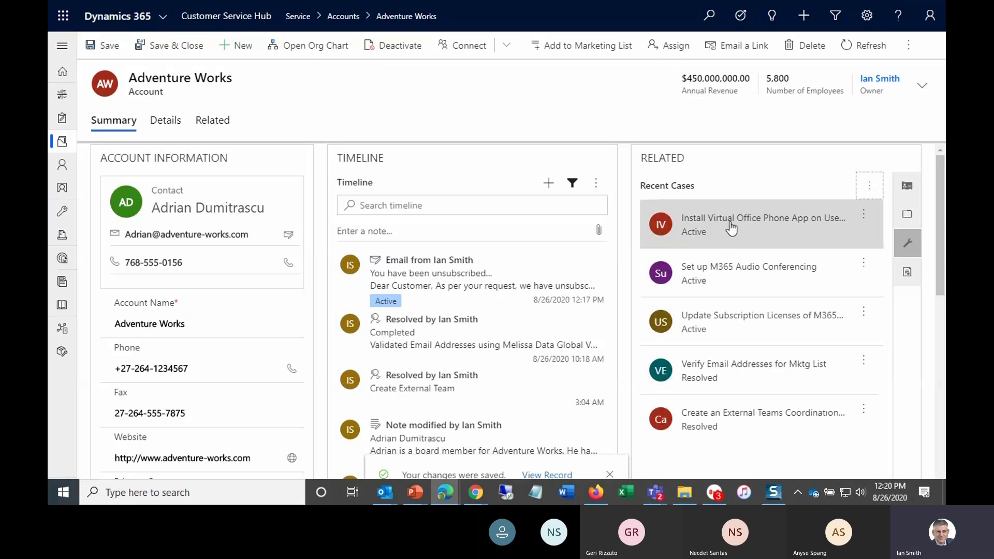
- Preview the new case in the related pane and return to the Recent Cases list
left_click(729, 228)
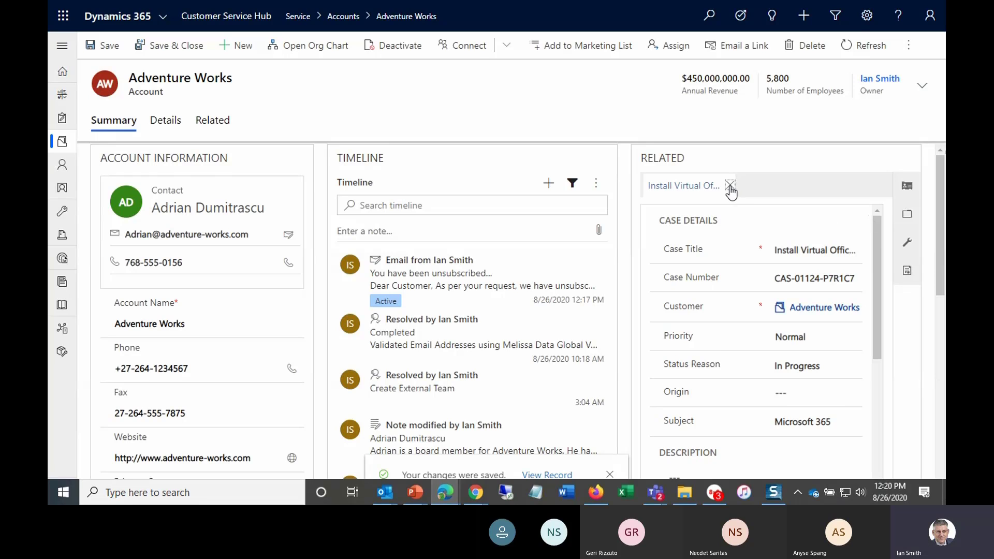
left_click(730, 185)
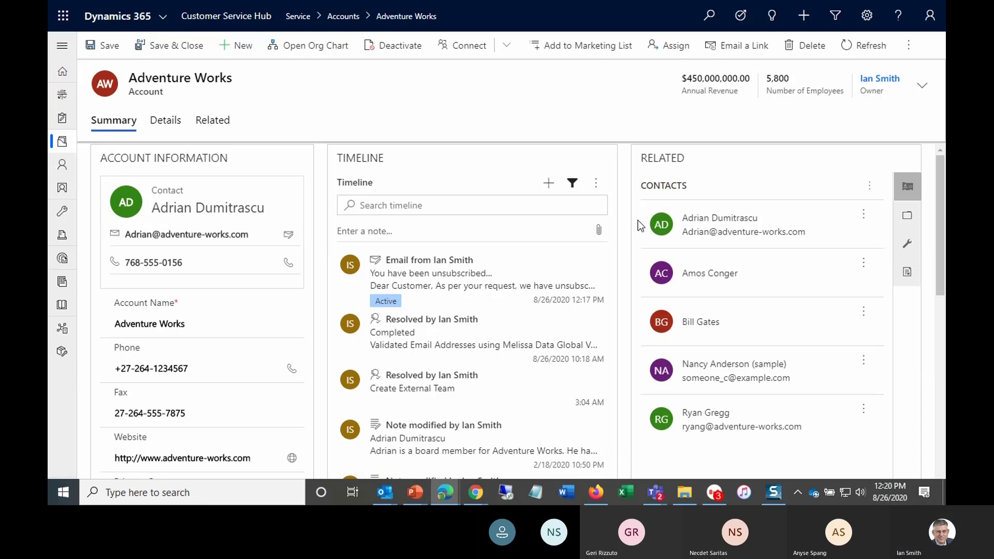
left_click(907, 243)
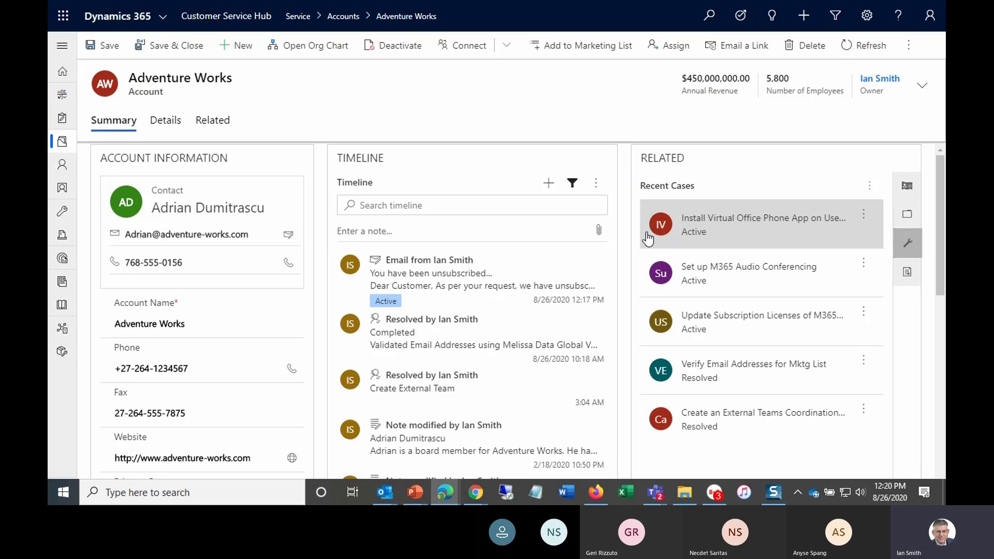
- Open the new case for editing and browse its Knowledge and Similar Cases panes
left_click(862, 220)
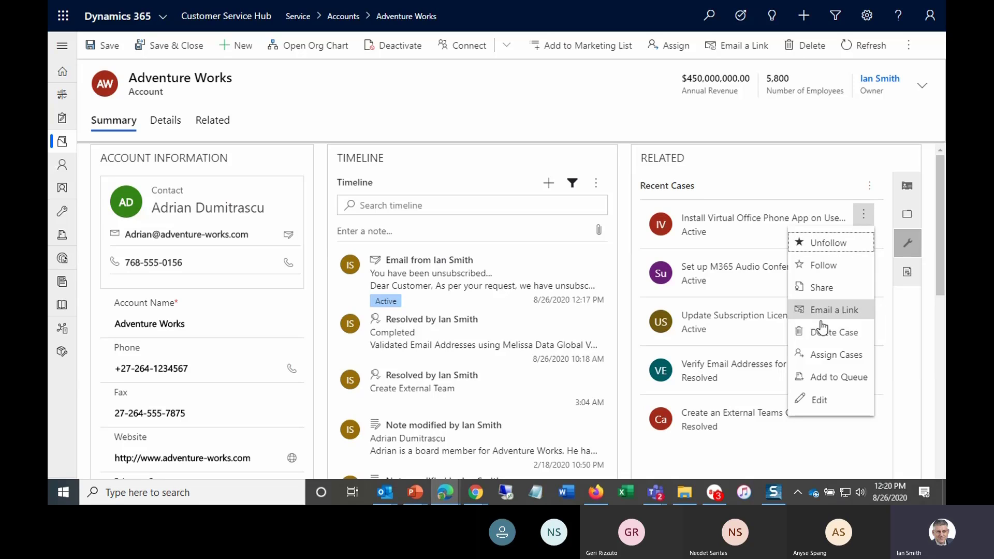
left_click(817, 403)
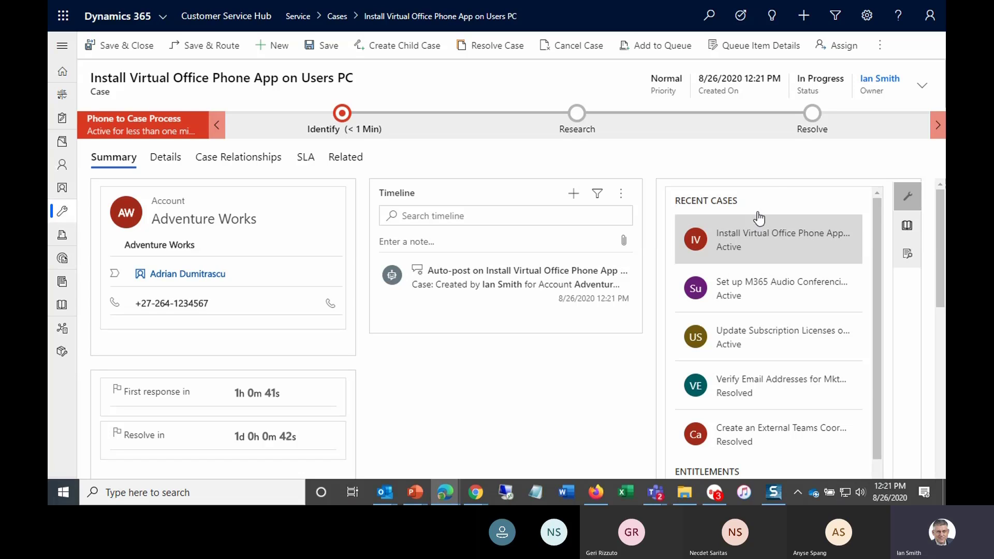
left_click(907, 228)
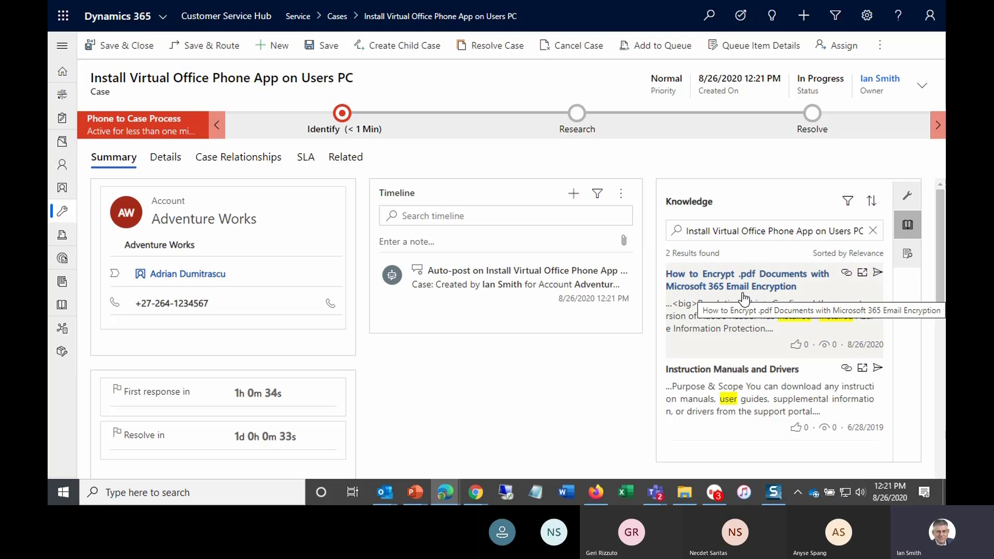
left_click(906, 255)
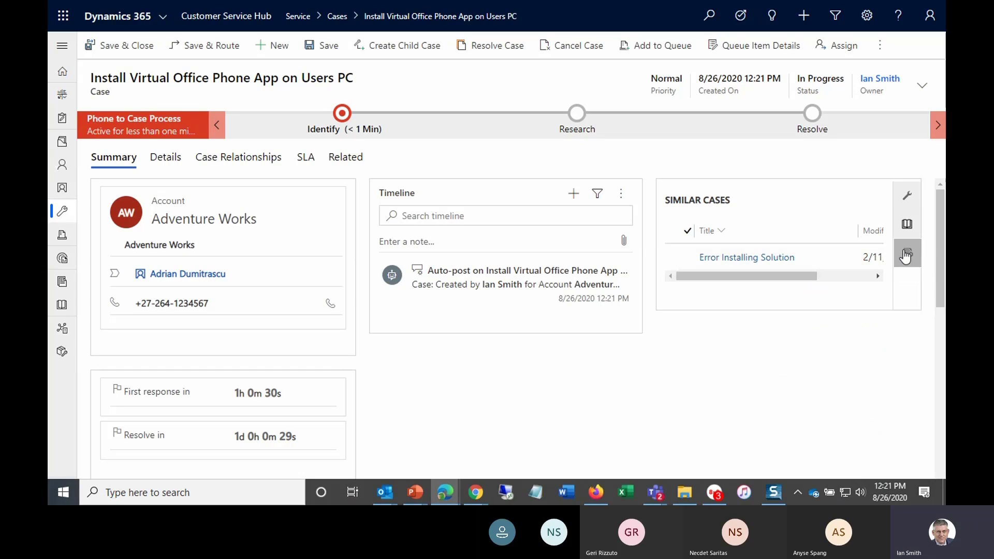
left_click(907, 202)
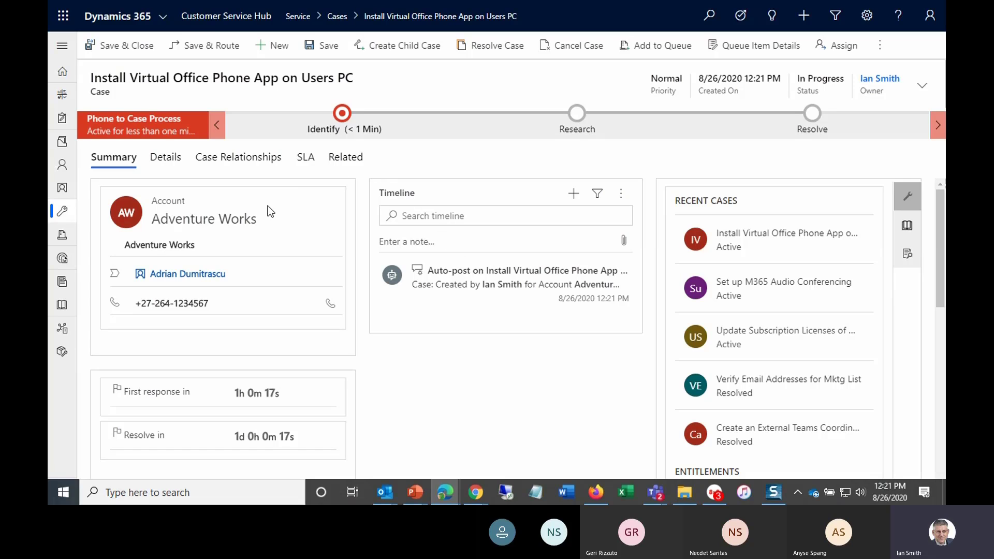
- Scroll through the case's Summary form to review its SLA timers and case fields
scroll(200, 352, "down", 1)
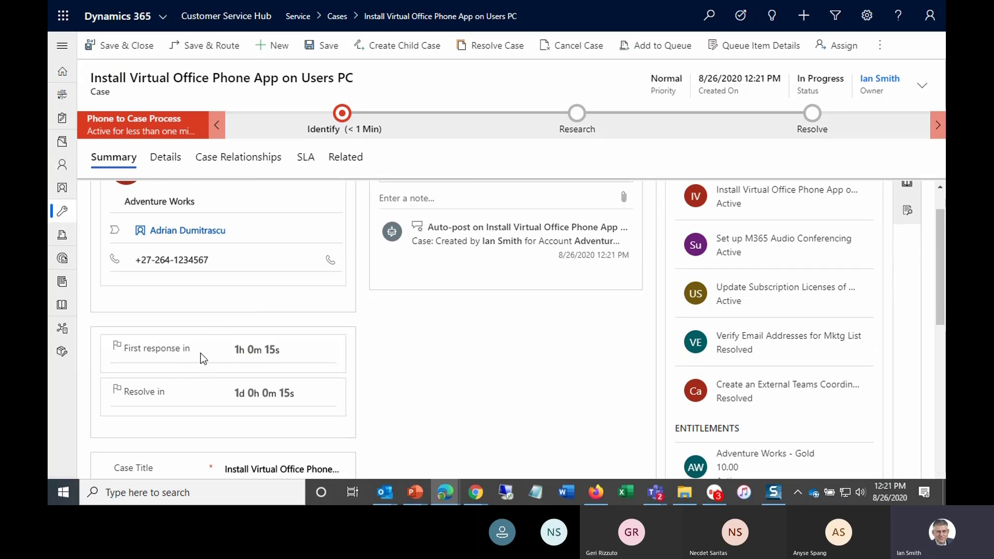
scroll(199, 352, "down", 1)
scroll(194, 331, "down", 1)
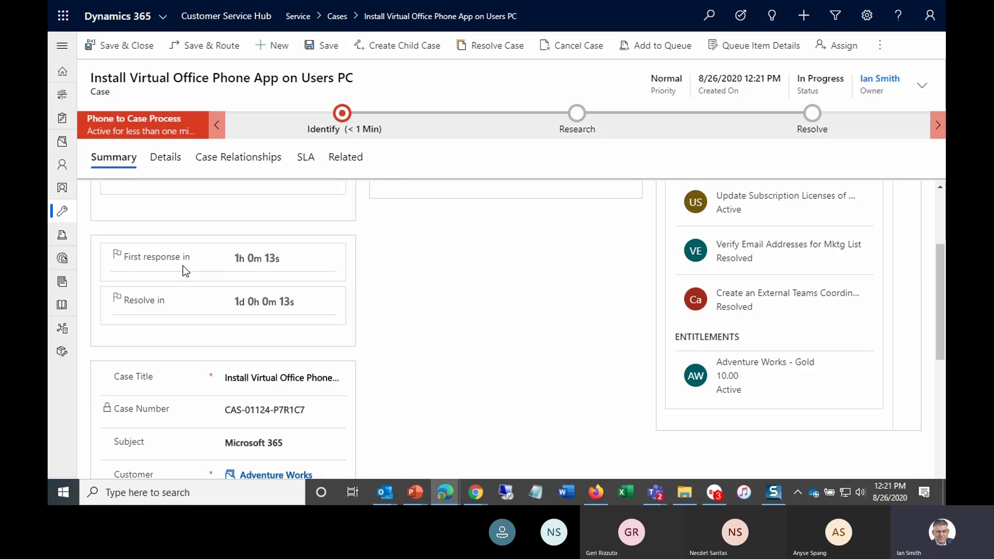
scroll(182, 311, "down", 2)
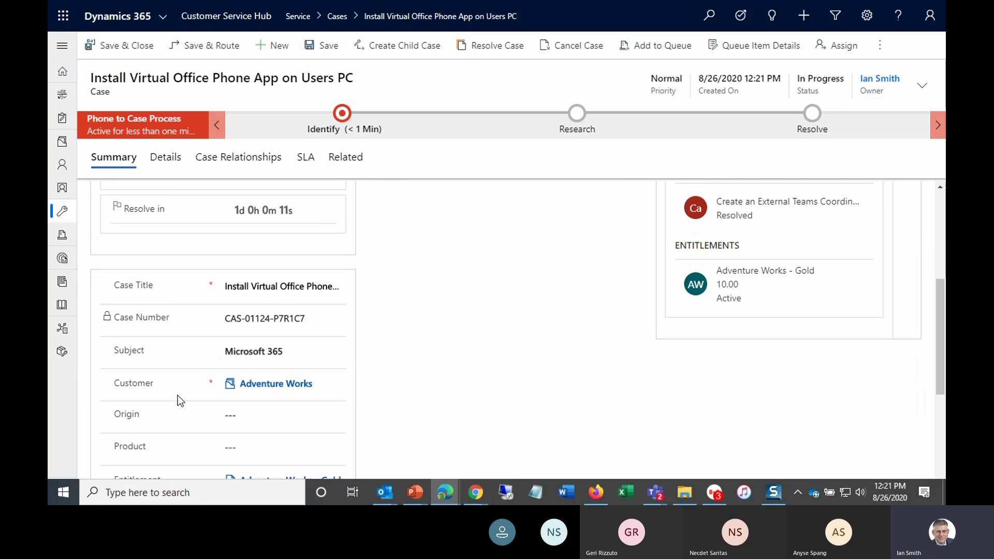
scroll(178, 395, "down", 2)
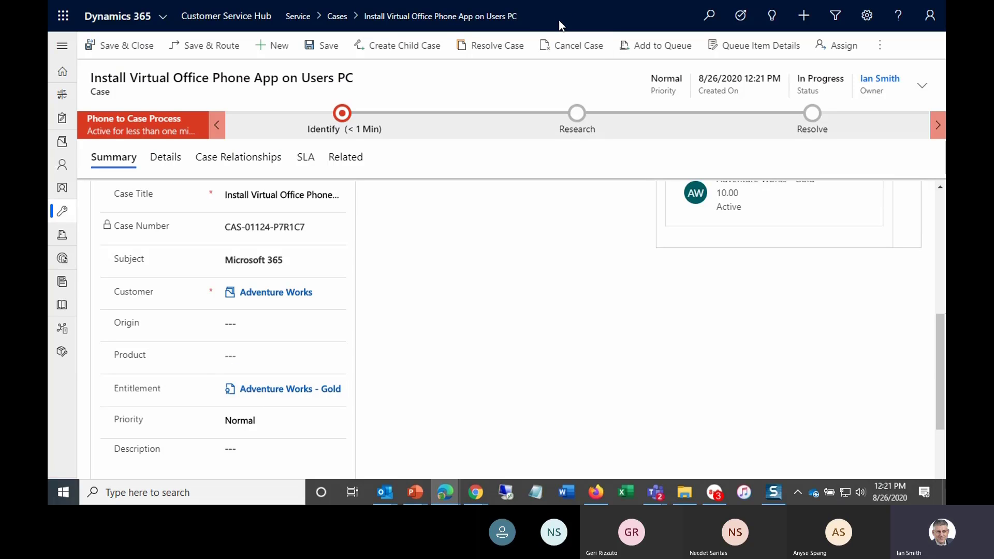
- Switch to the Service Management area and open the Entitlements list
key("F11")
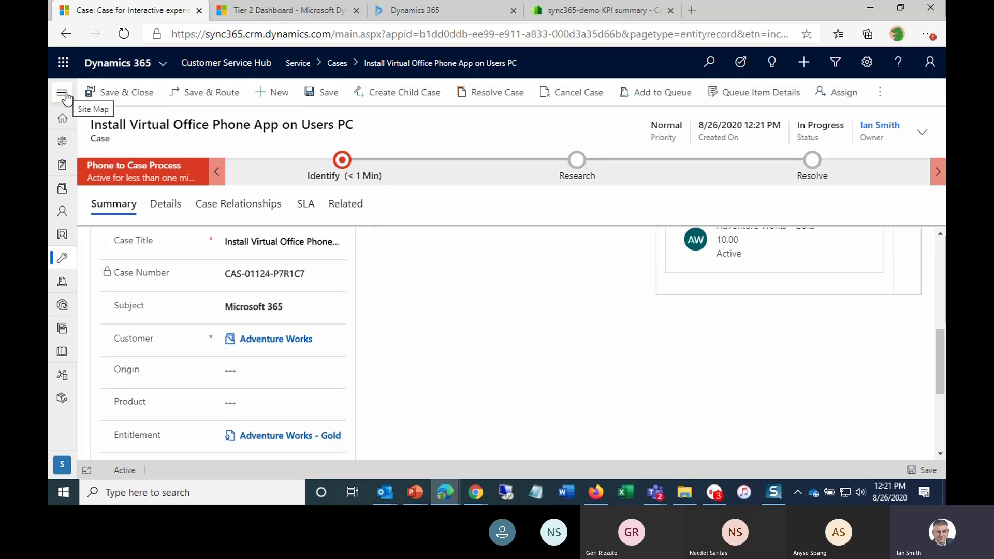
left_click(335, 66)
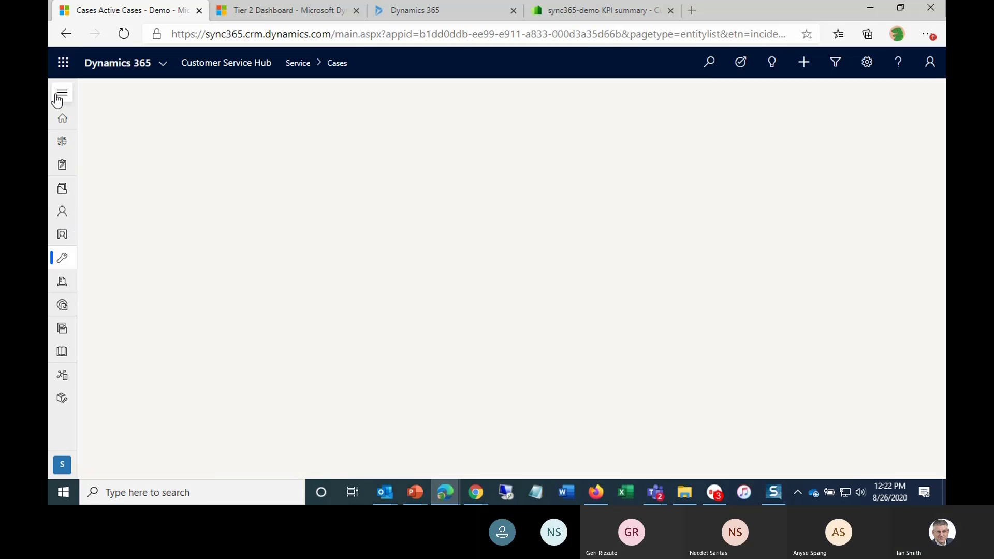
left_click(59, 95)
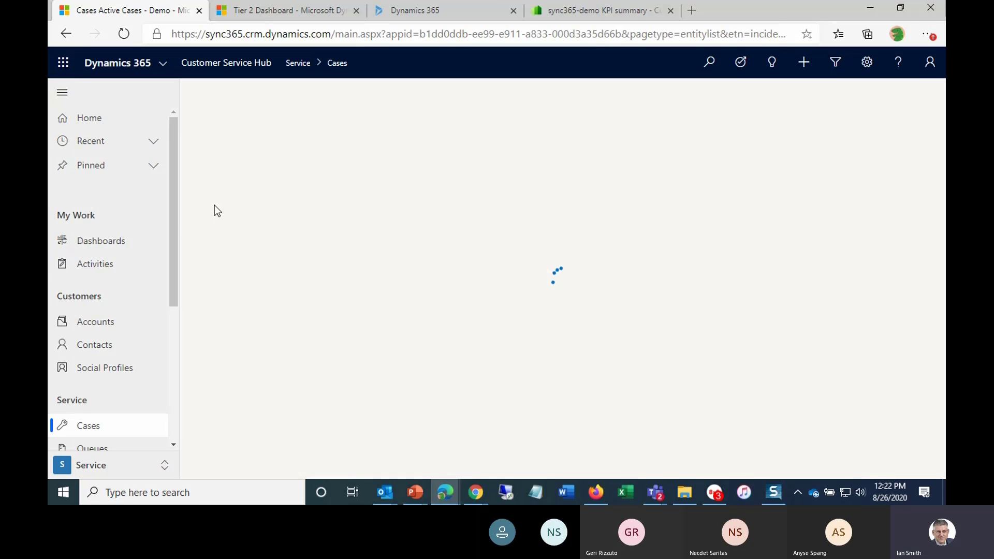
scroll(103, 300, "down", 4)
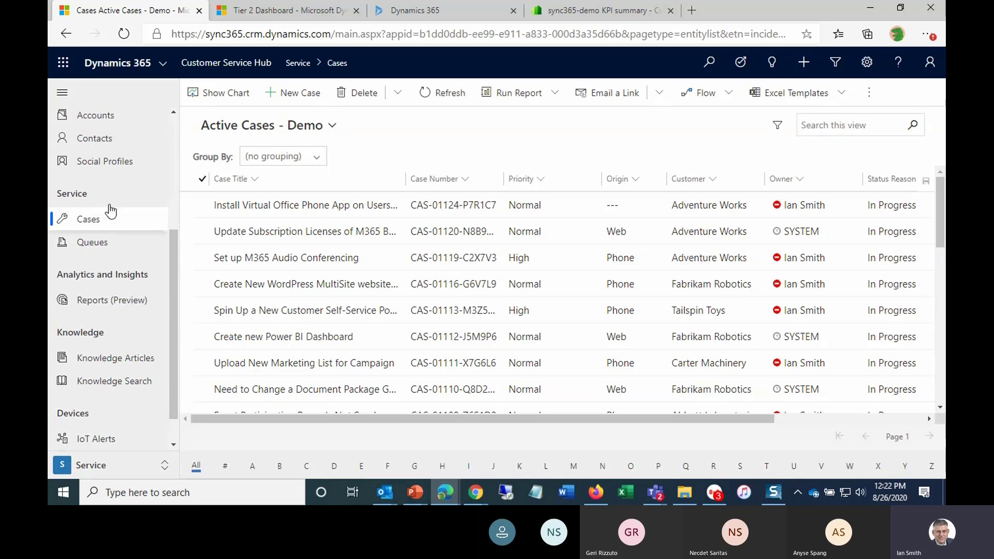
left_click(109, 467)
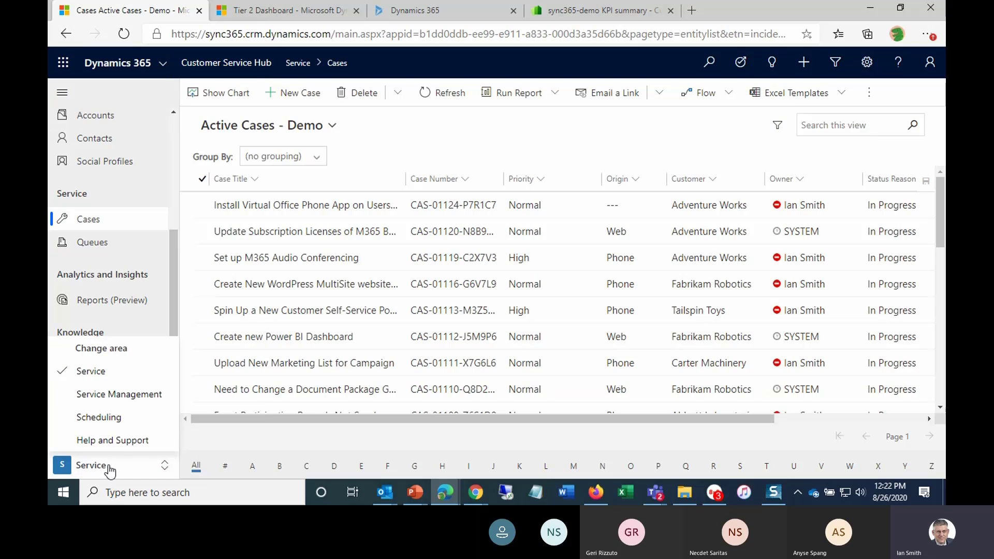
left_click(111, 396)
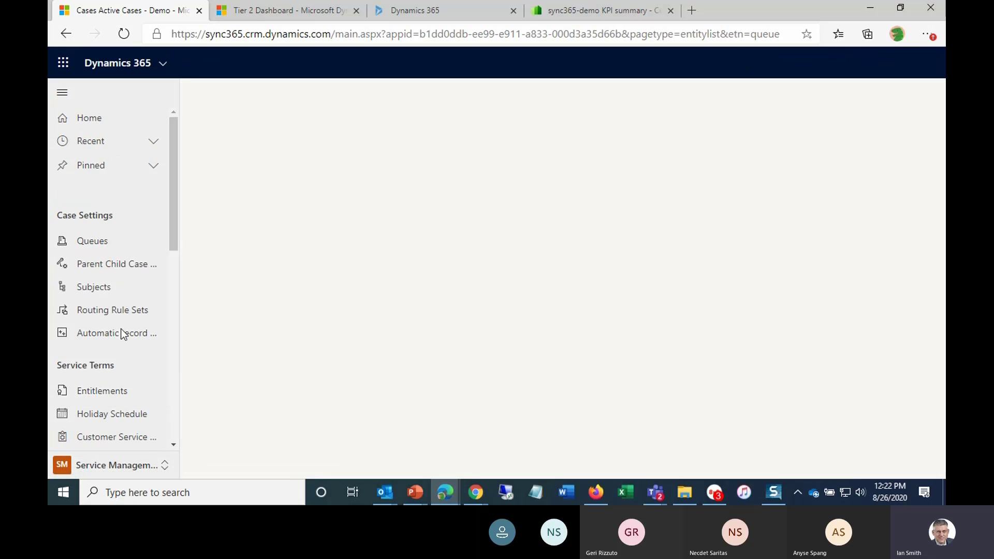
left_click(108, 396)
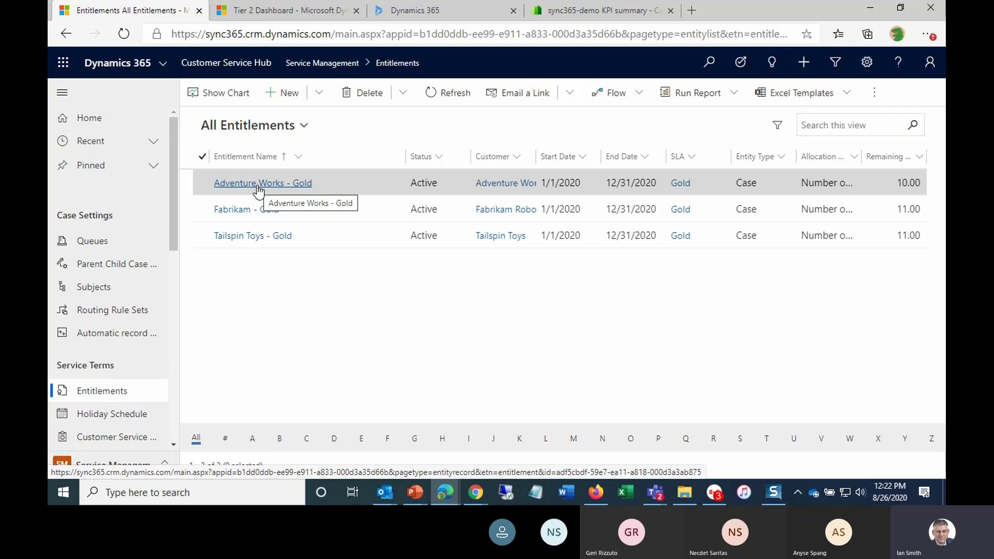
left_click(283, 97)
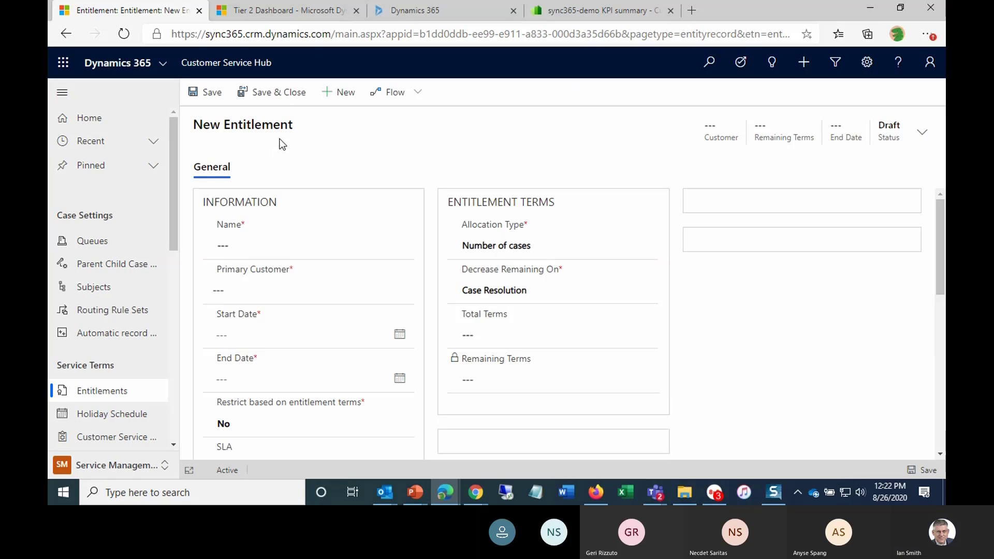
left_click(235, 240)
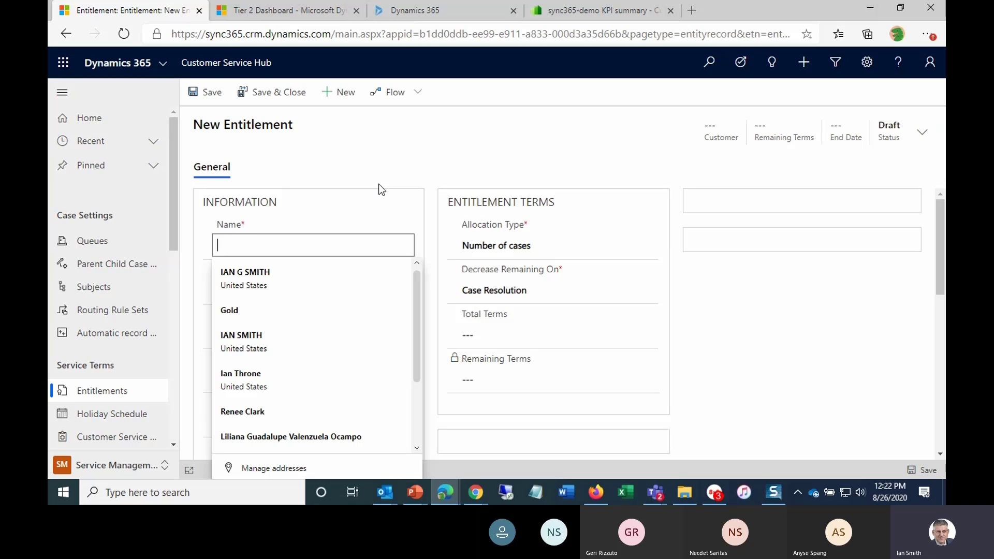
left_click(66, 34)
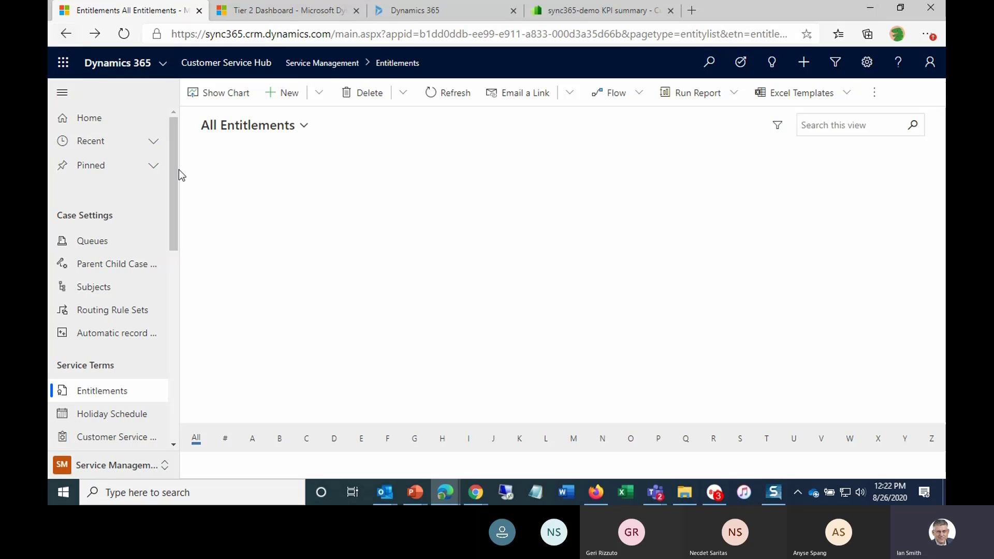
- Create a new entitlement from the Gold Plus entitlement template
left_click(319, 93)
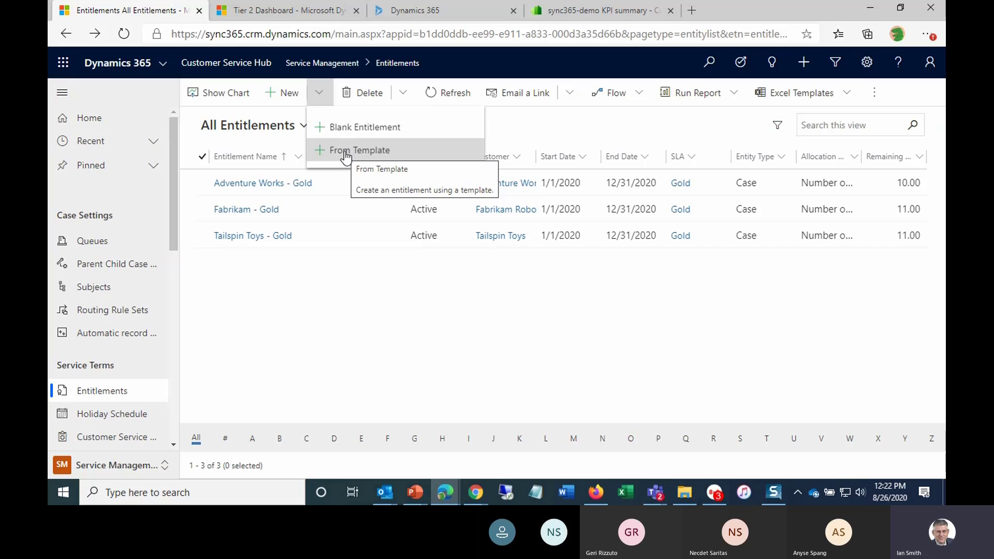
left_click(344, 151)
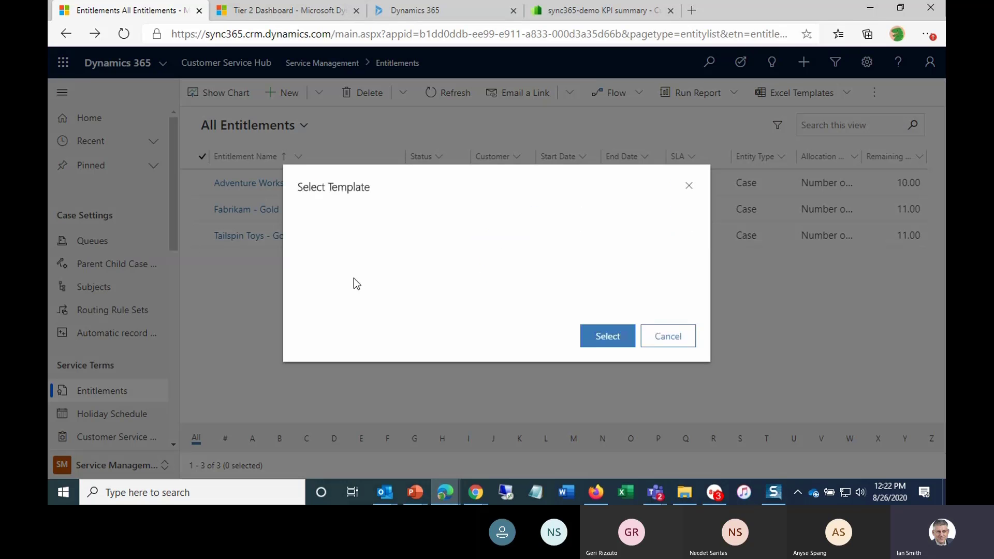
left_click(559, 223)
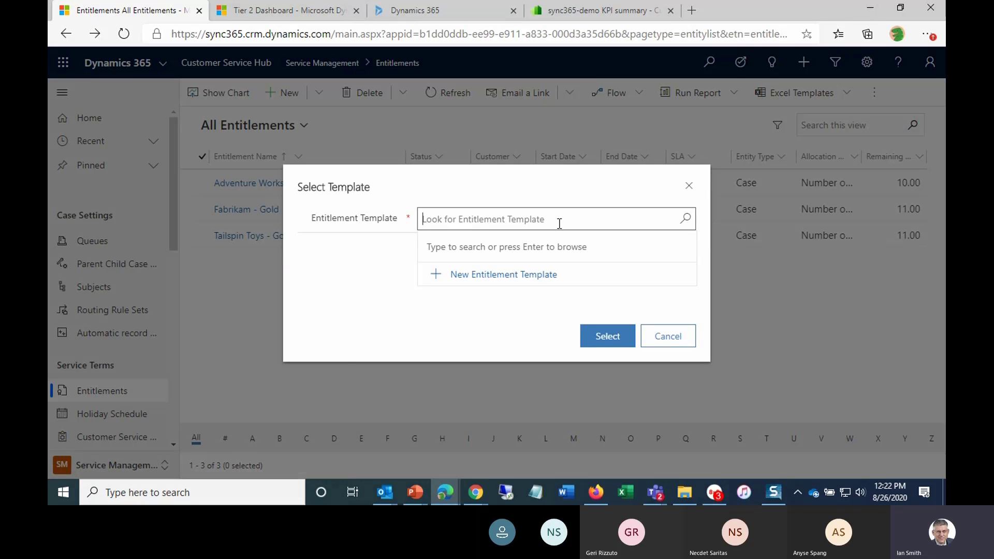
left_click(685, 219)
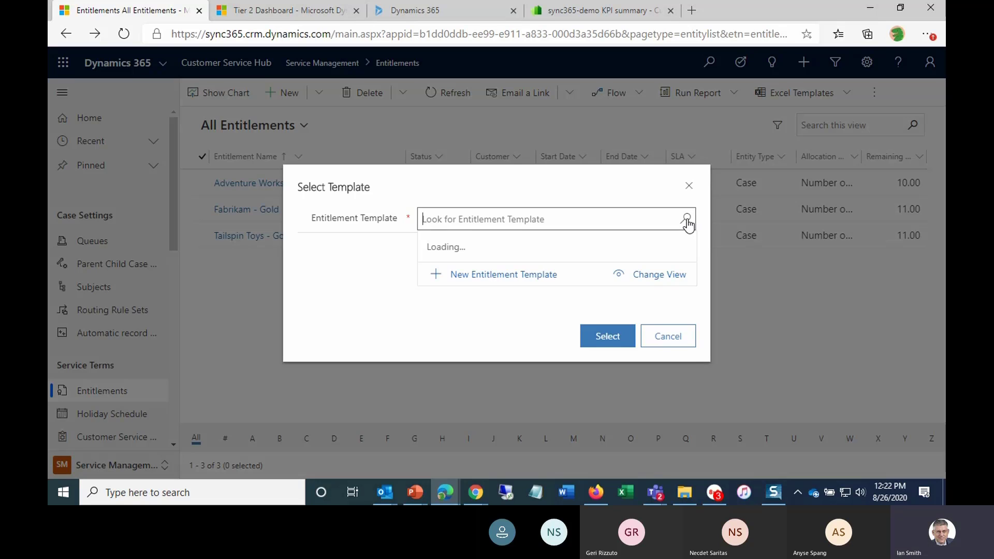
left_click(528, 271)
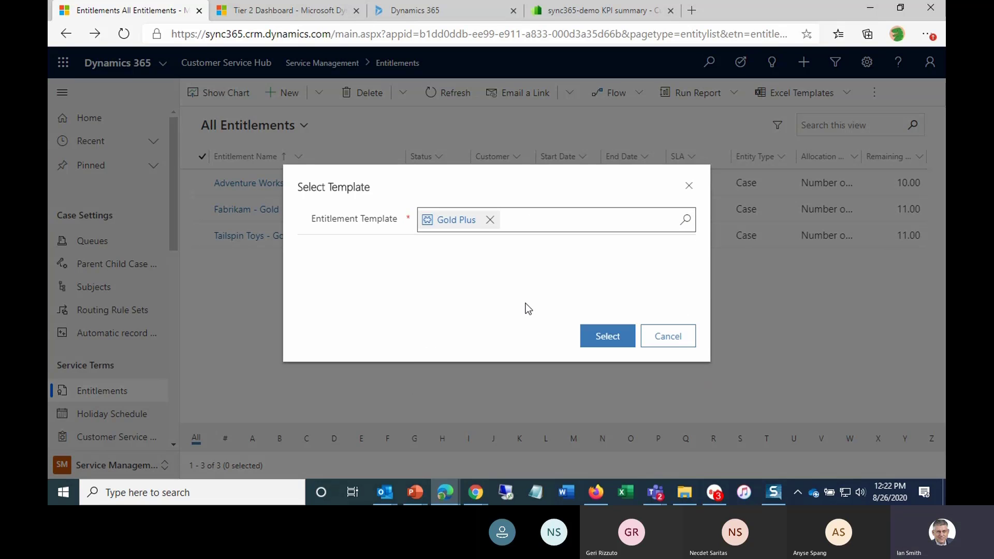
left_click(600, 335)
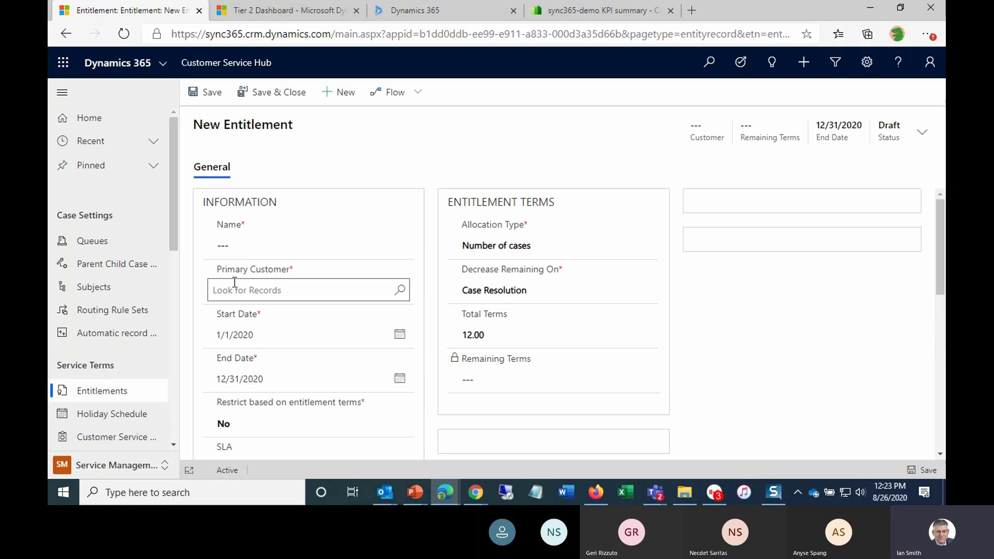
- Name the entitlement Carter Machinery - Gold, set its primary customer to Carter Machinery, and save and close it
left_click(244, 250)
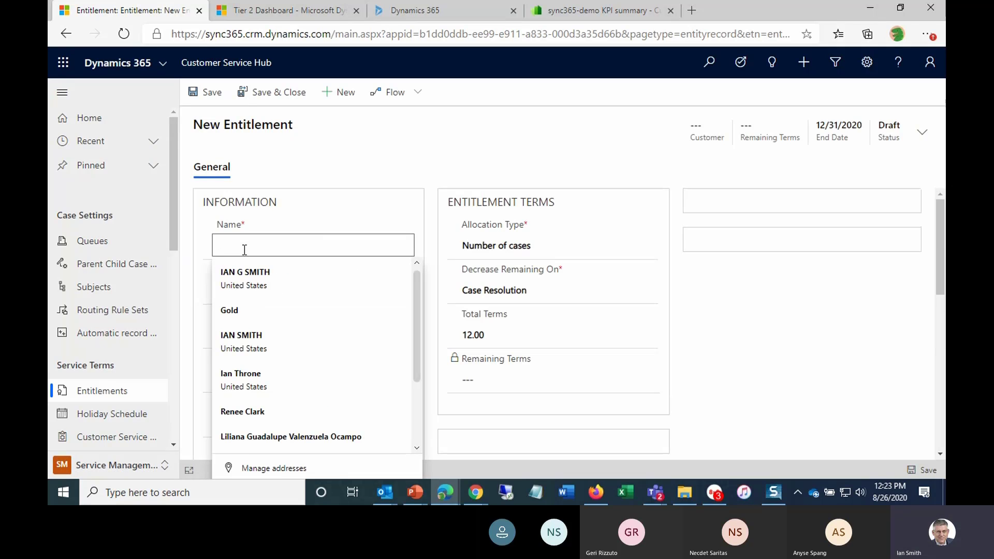
type("Carter Machinery - Gold")
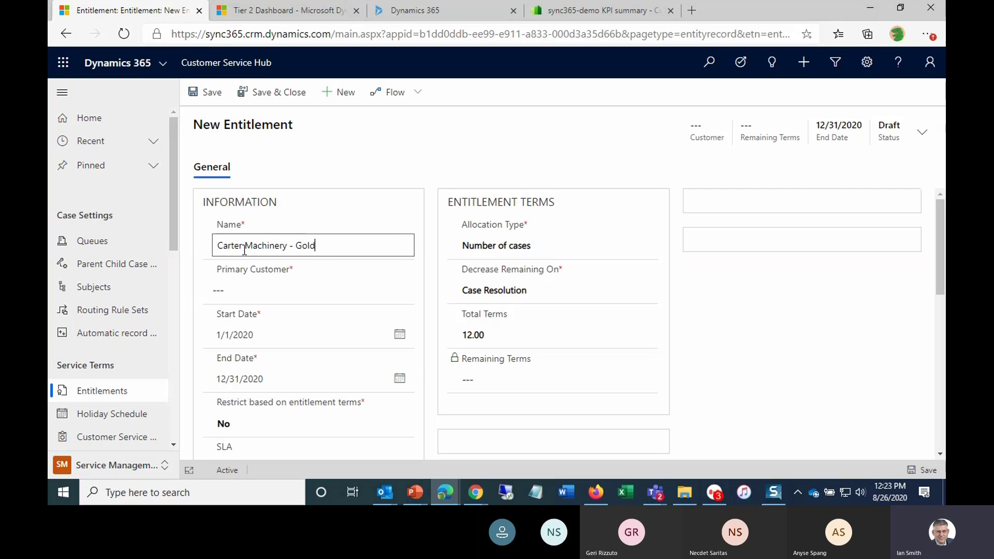
left_click(250, 290)
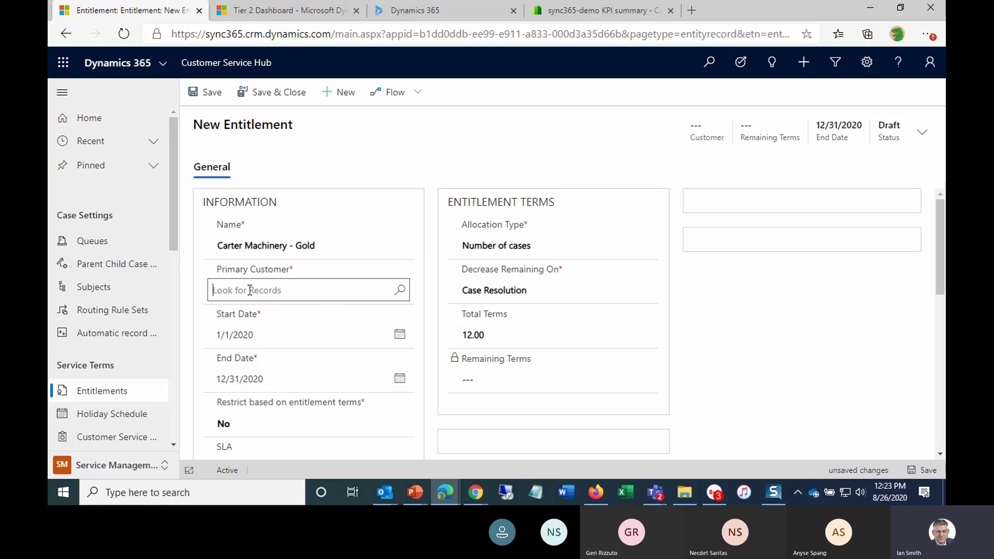
type("Carter")
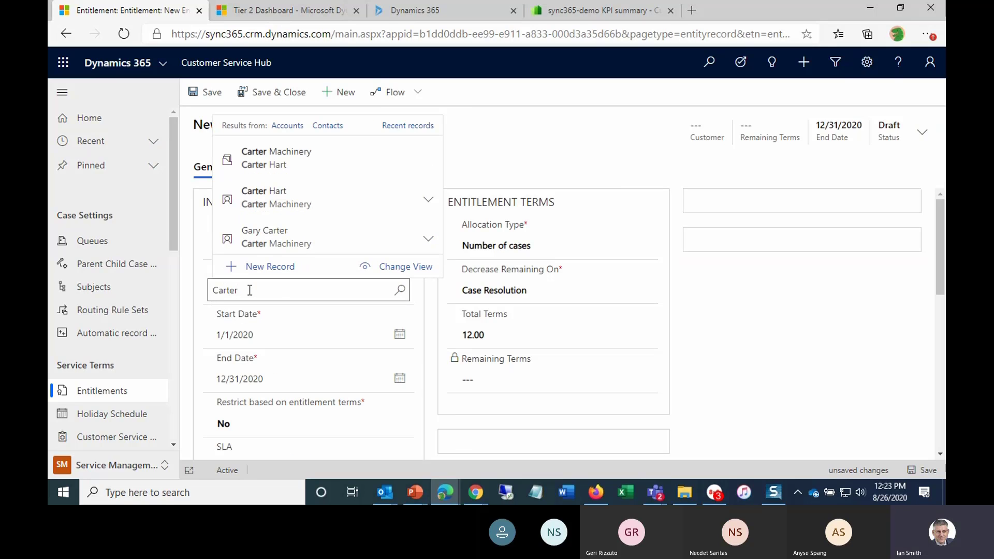
left_click(351, 156)
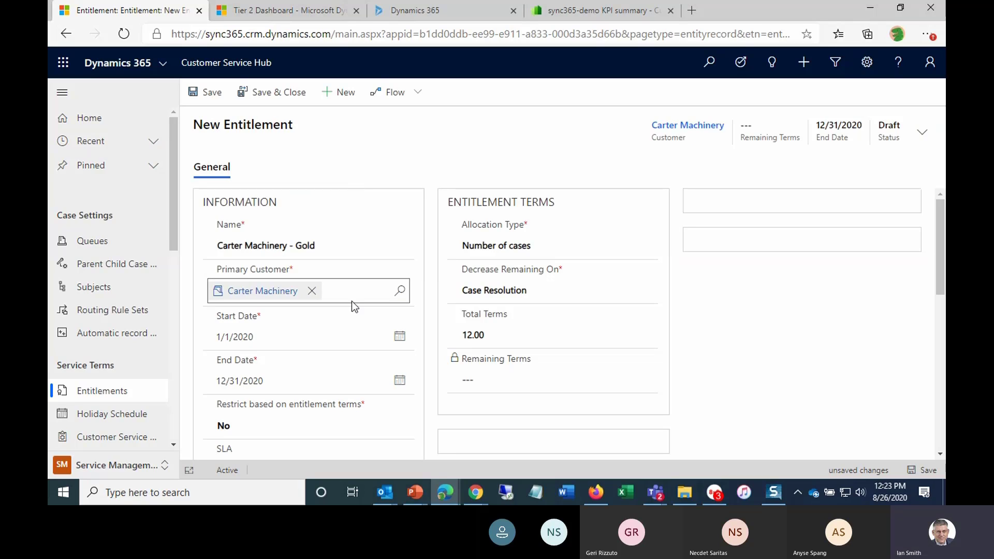
left_click(272, 97)
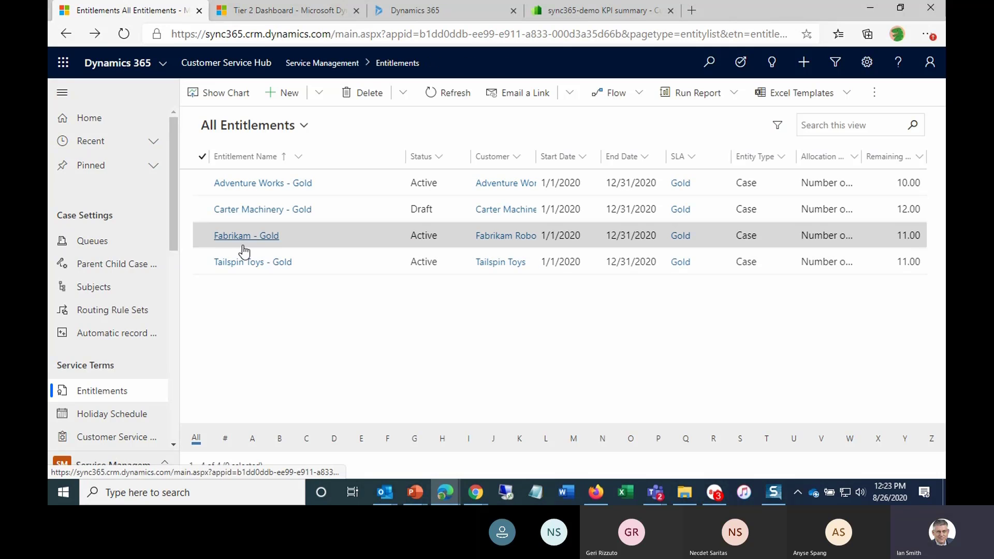
- Open the Carter Machinery account and start a quick-create case from its related recent cases
left_click(490, 212)
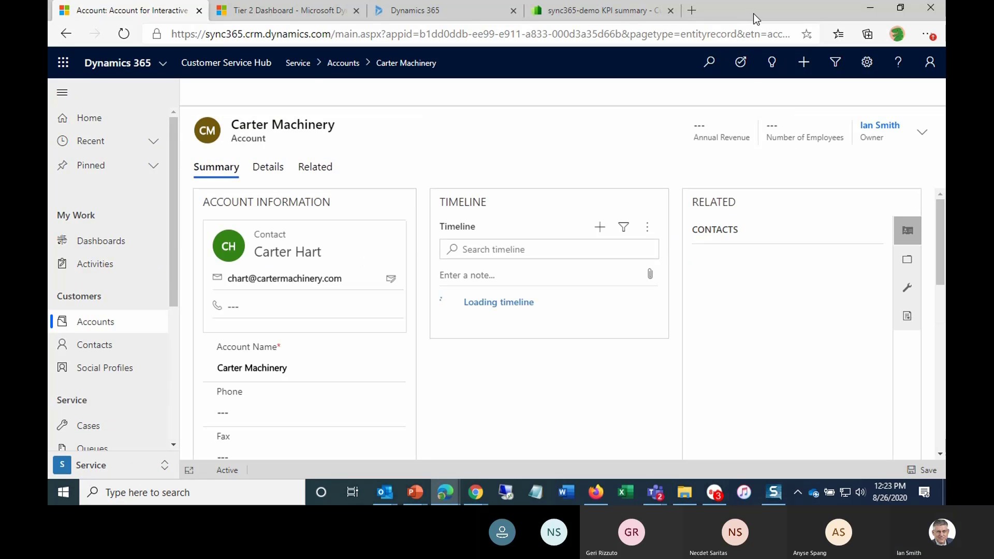
key("F11")
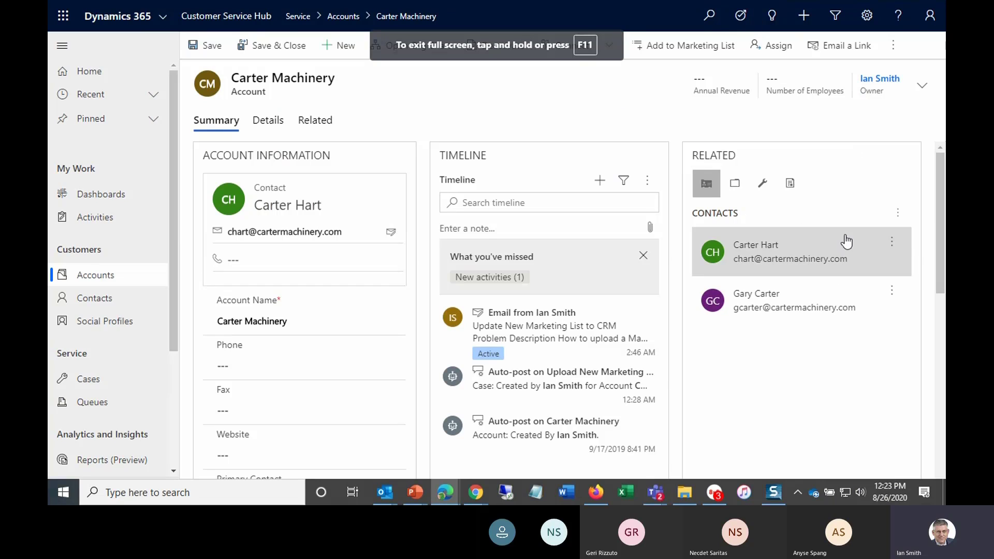
left_click(763, 184)
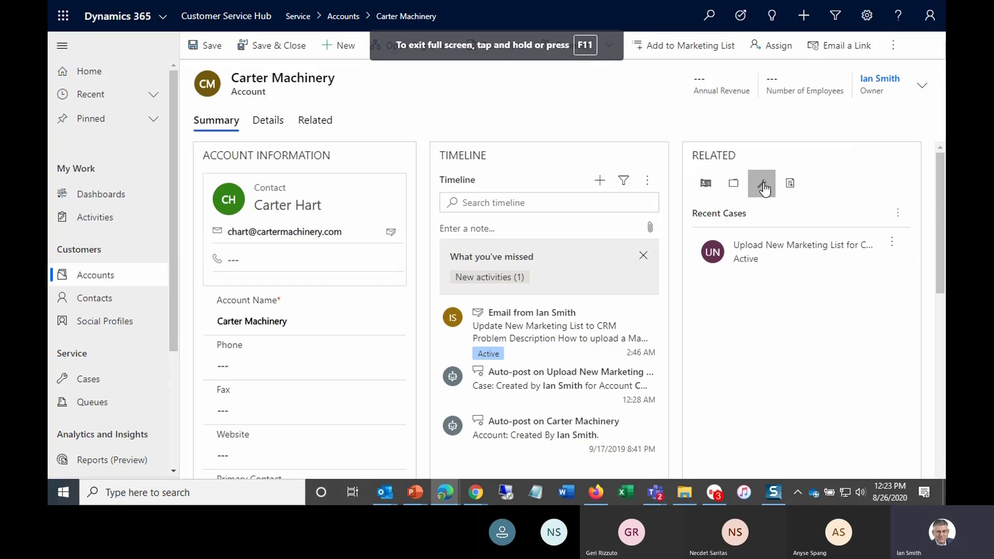
left_click(899, 214)
left_click(787, 296)
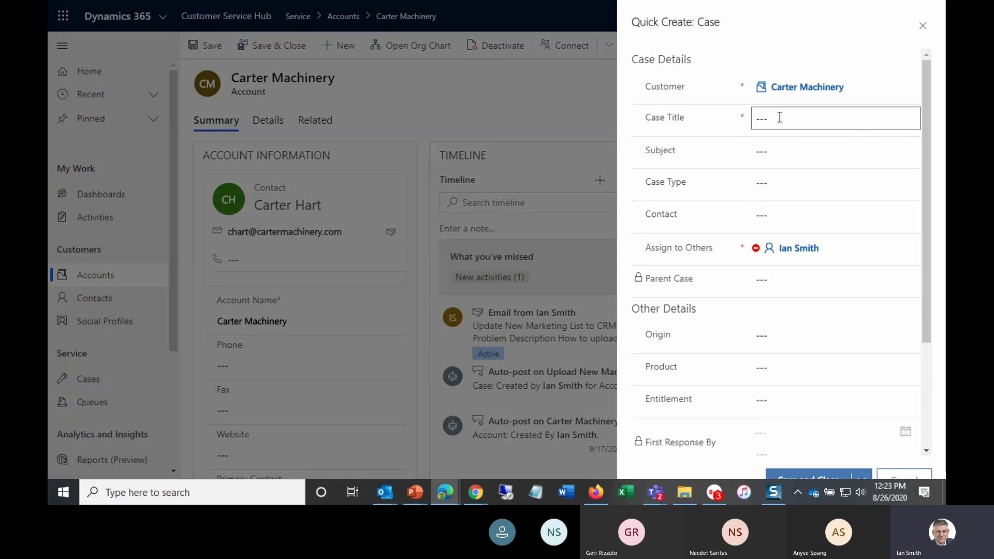
- Title the case Configure Customer Service Entitlements and set its subject to Dynamics 365 under Technical Support
left_click(779, 117)
type("vice En")
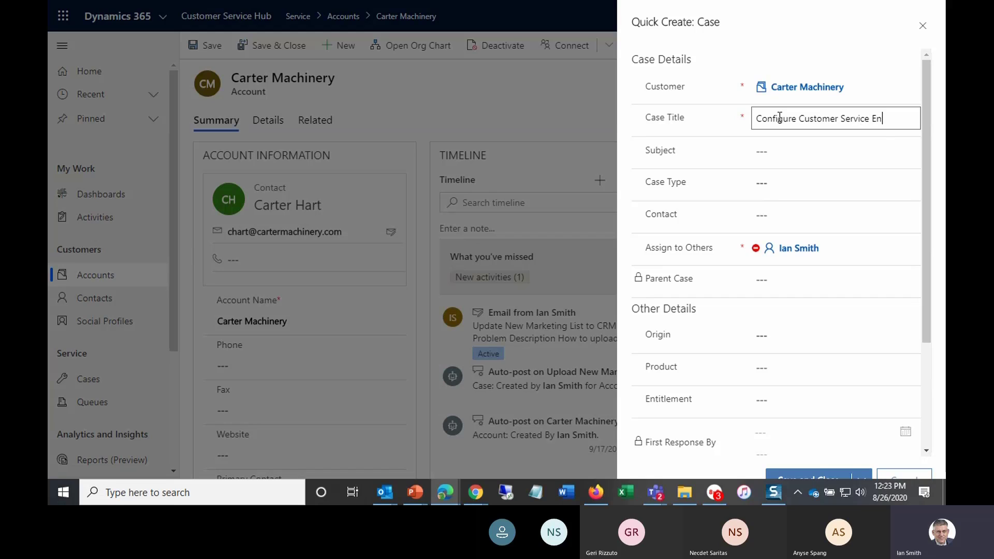
type("titlements")
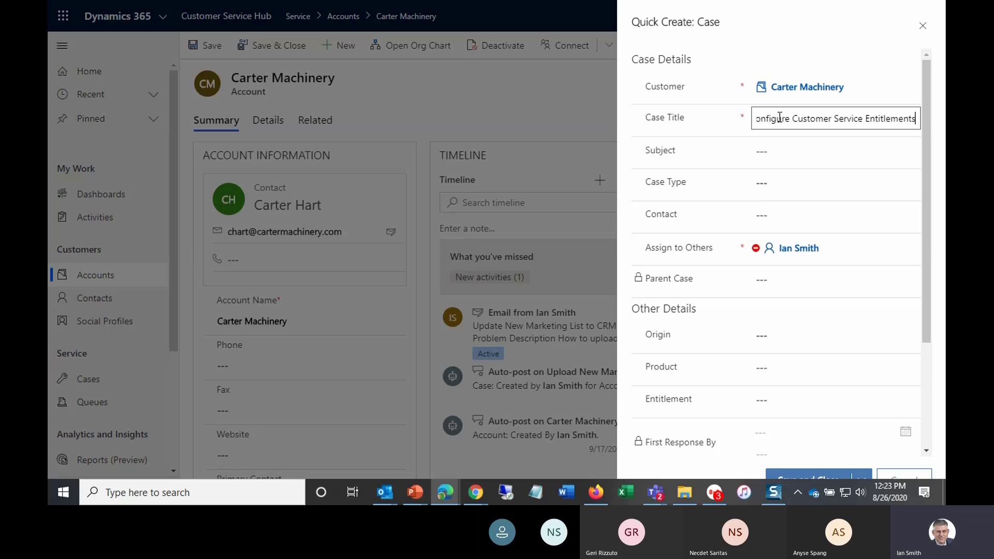
left_click(783, 151)
scroll(832, 214, "down", 1)
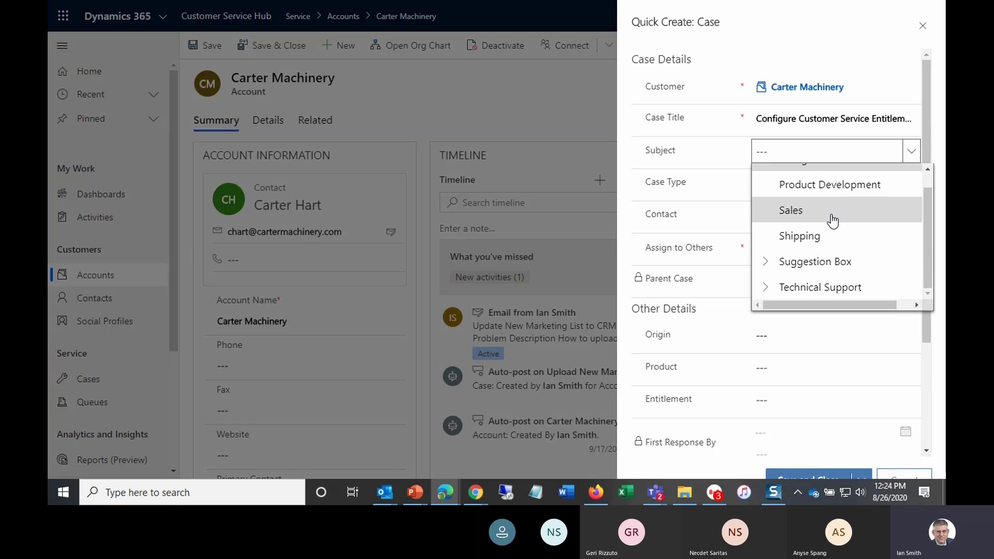
left_click(764, 287)
scroll(803, 240, "down", 1)
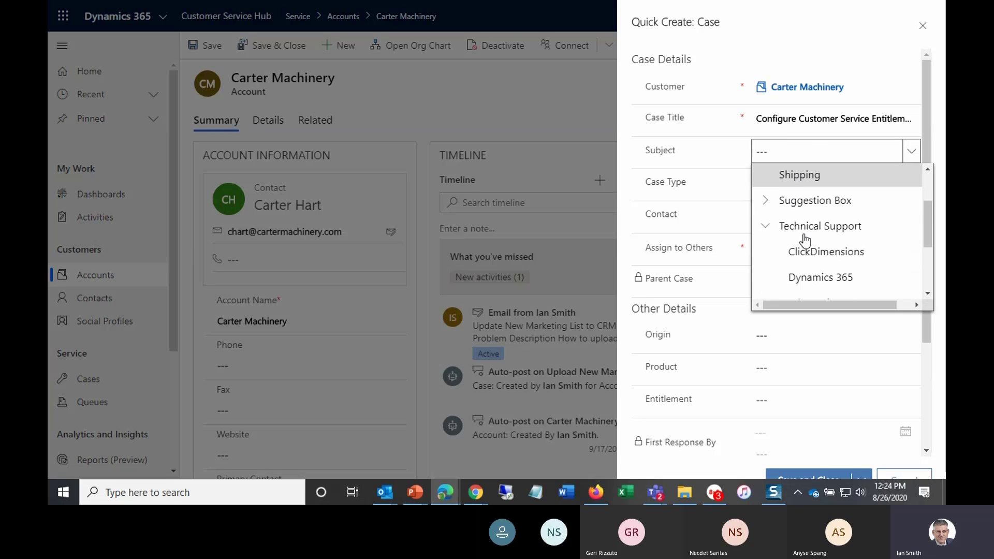
left_click(804, 275)
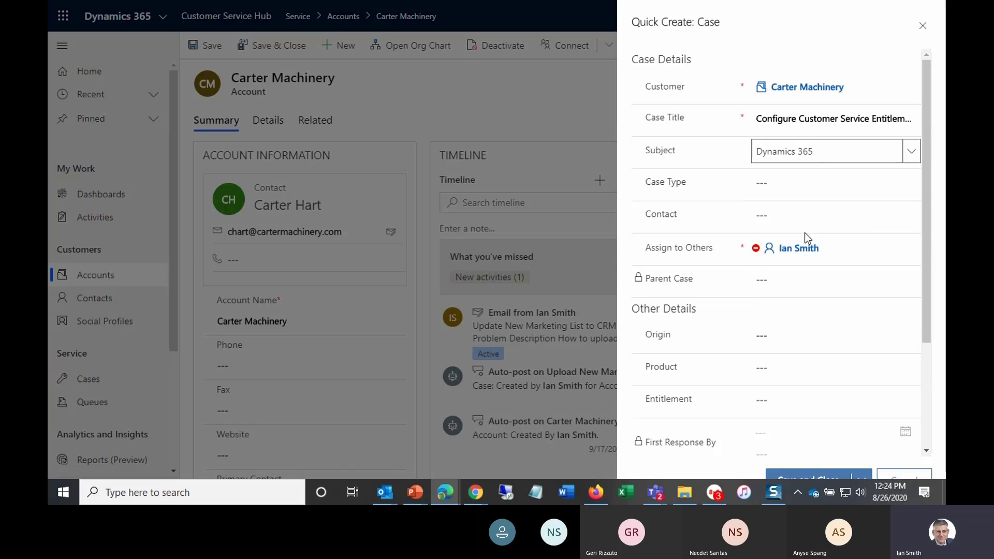
- Set the case type to Request and save the quick-create case
left_click(794, 184)
left_click(774, 242)
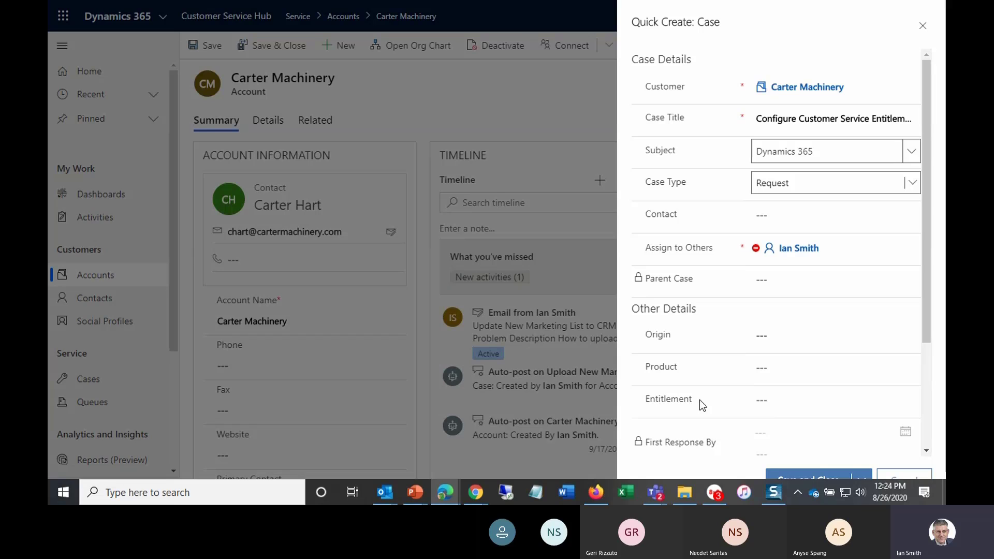
left_click(804, 475)
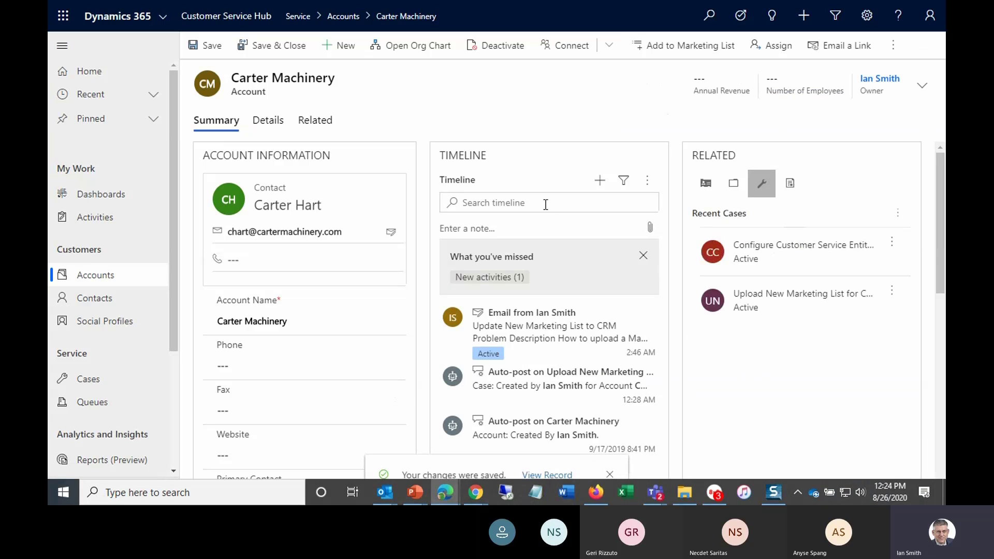
- Open the new Configure Customer Service Entitlements case for editing from the account's recent cases
left_click(62, 46)
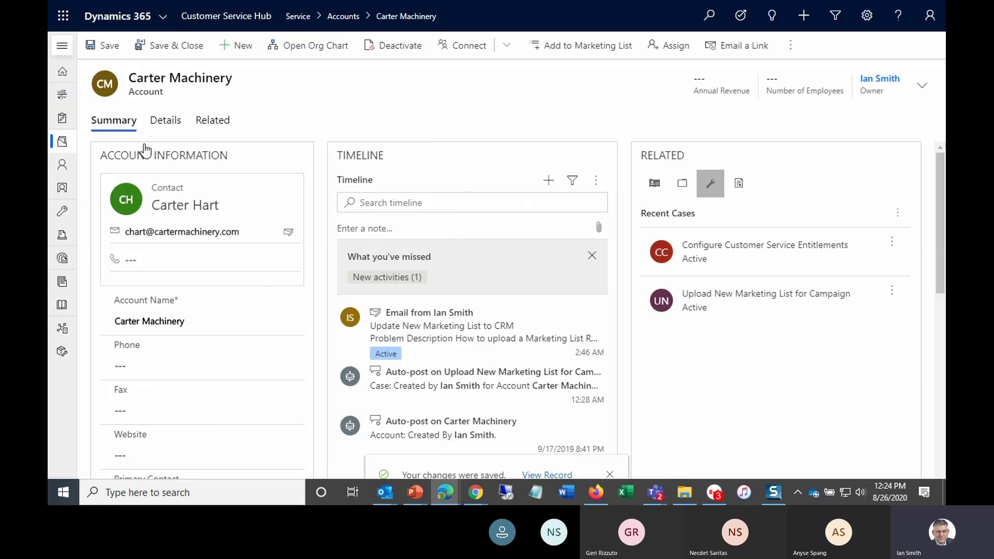
scroll(261, 273, "down", 8)
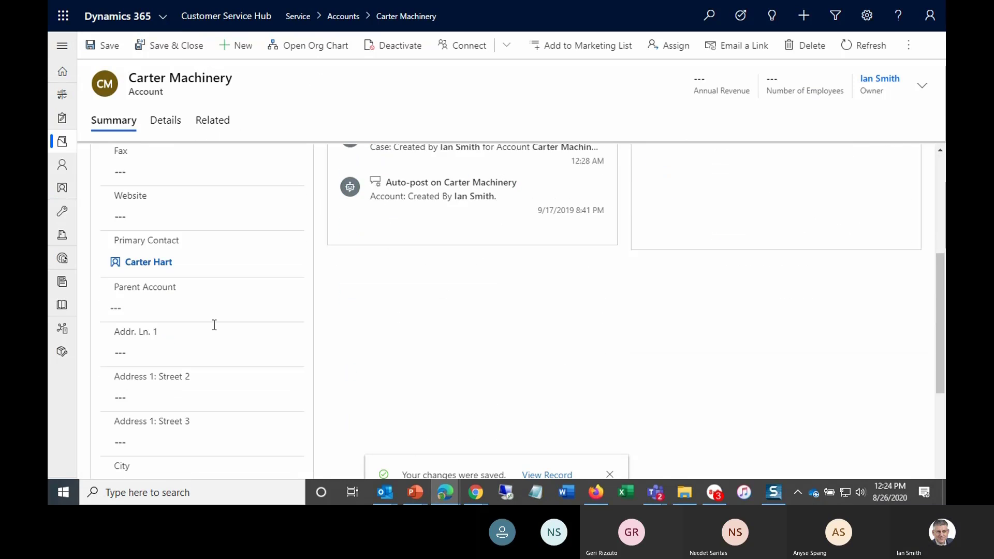
scroll(213, 325, "up", 8)
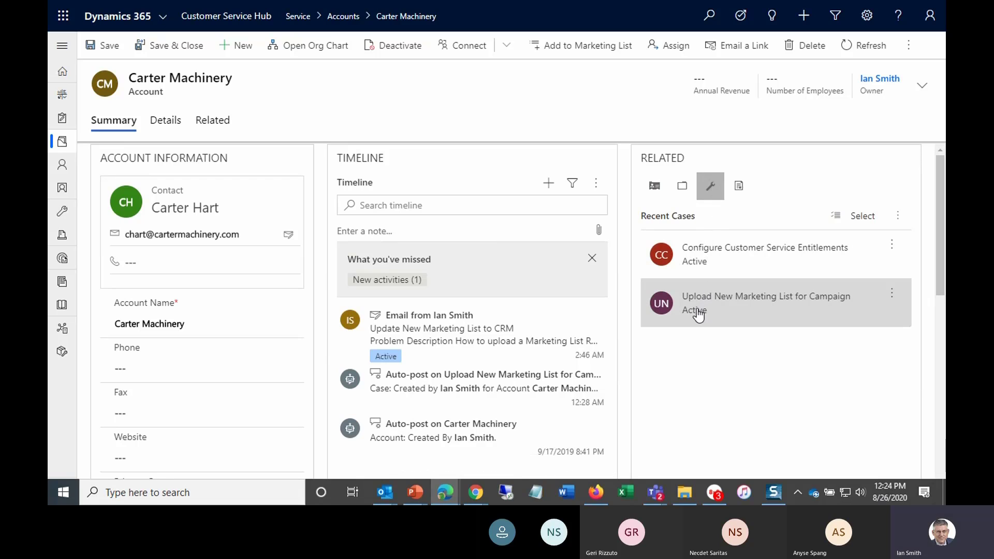
left_click(891, 246)
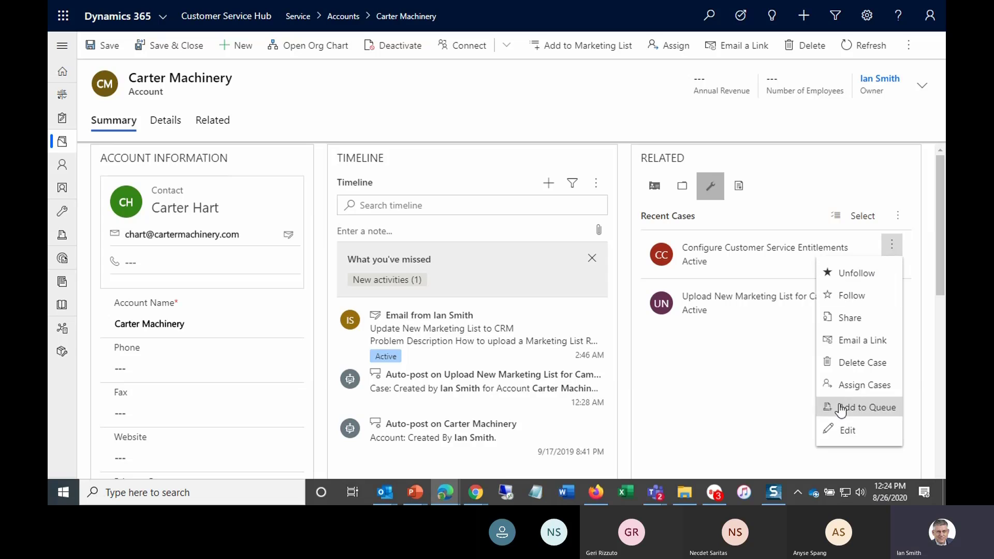
left_click(843, 429)
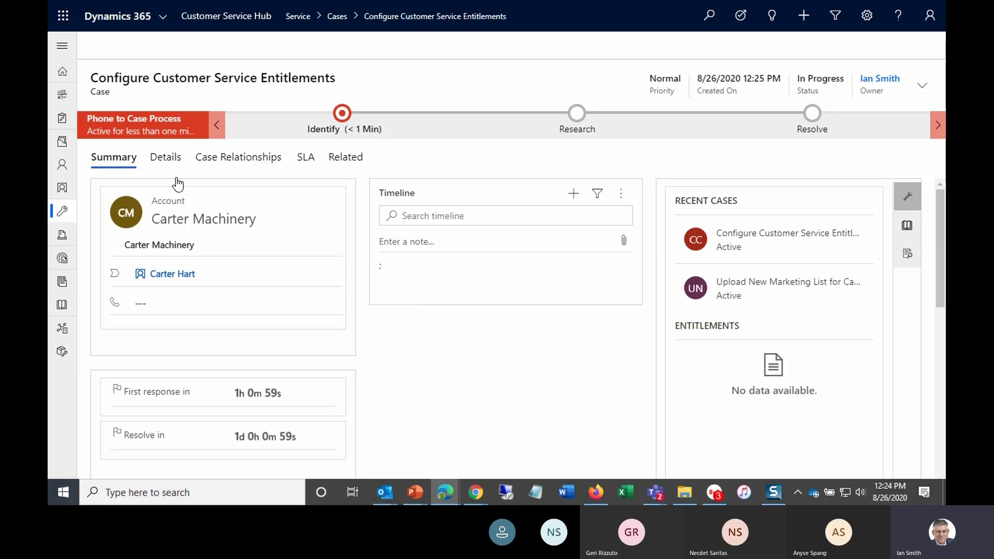
- Review the case's Details and Summary tabs for its entitlement and SLA fields
left_click(165, 159)
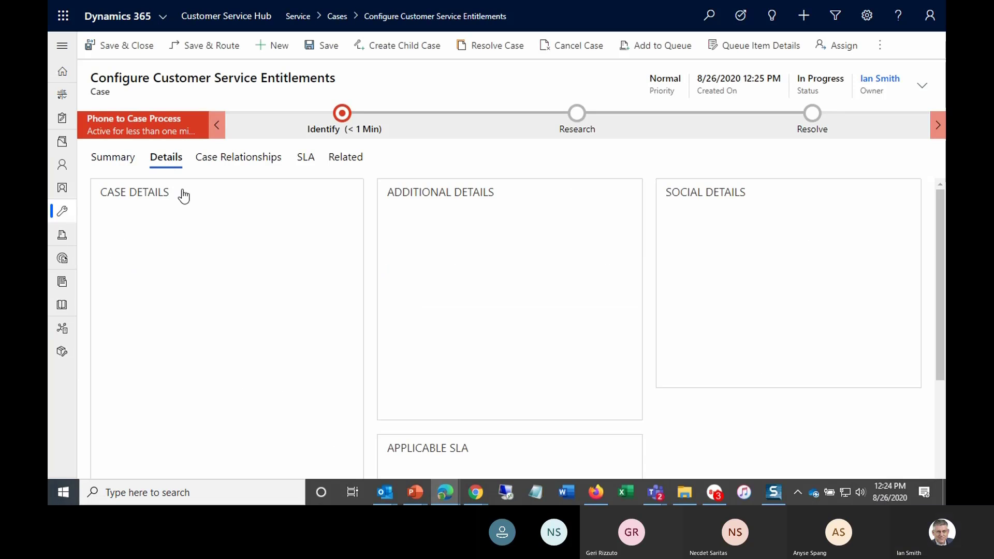
scroll(289, 282, "down", 3)
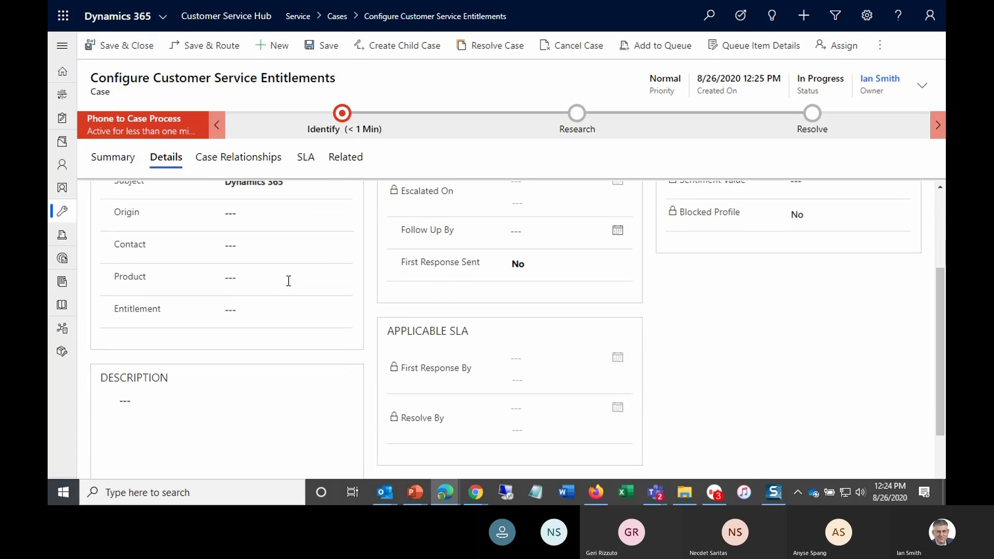
scroll(288, 281, "down", 1)
scroll(287, 280, "up", 4)
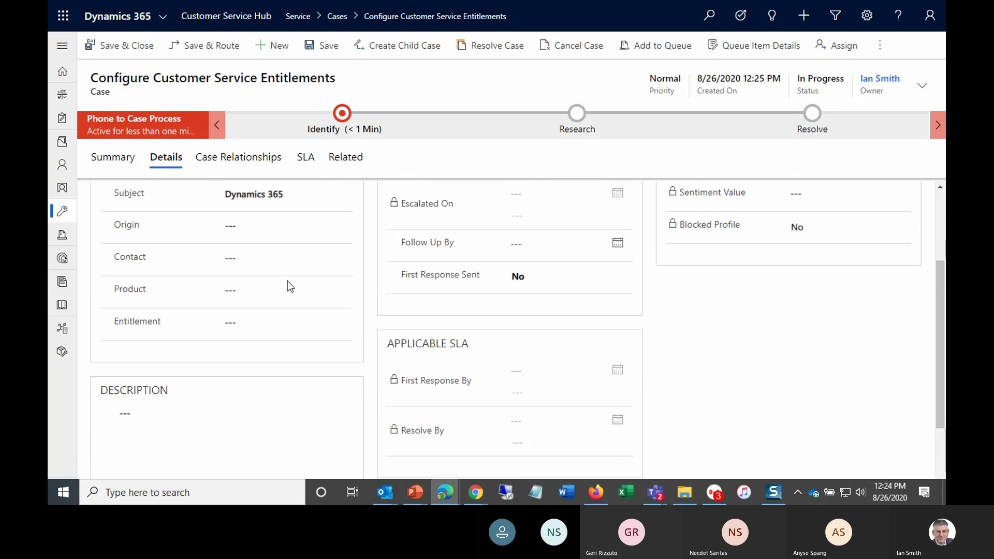
left_click(128, 158)
scroll(257, 317, "down", 1)
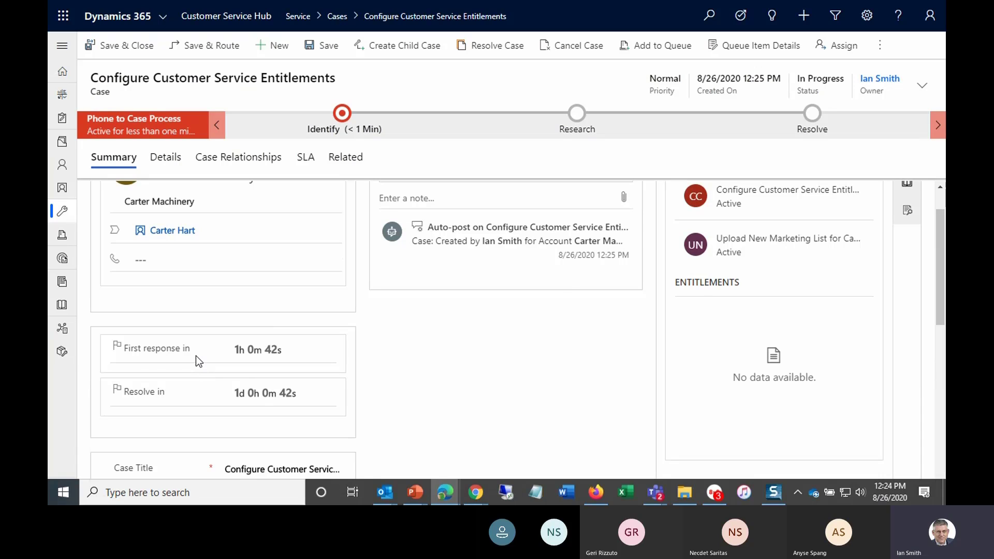
scroll(195, 355, "up", 2)
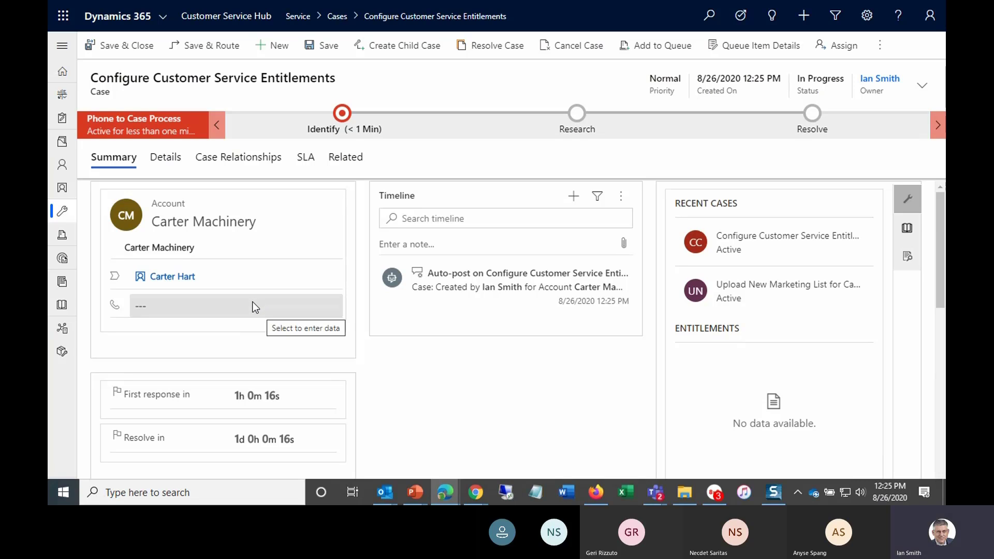
- Review the case's Identify stage fields and scroll the Summary form to its Entitlement field
left_click(651, 48)
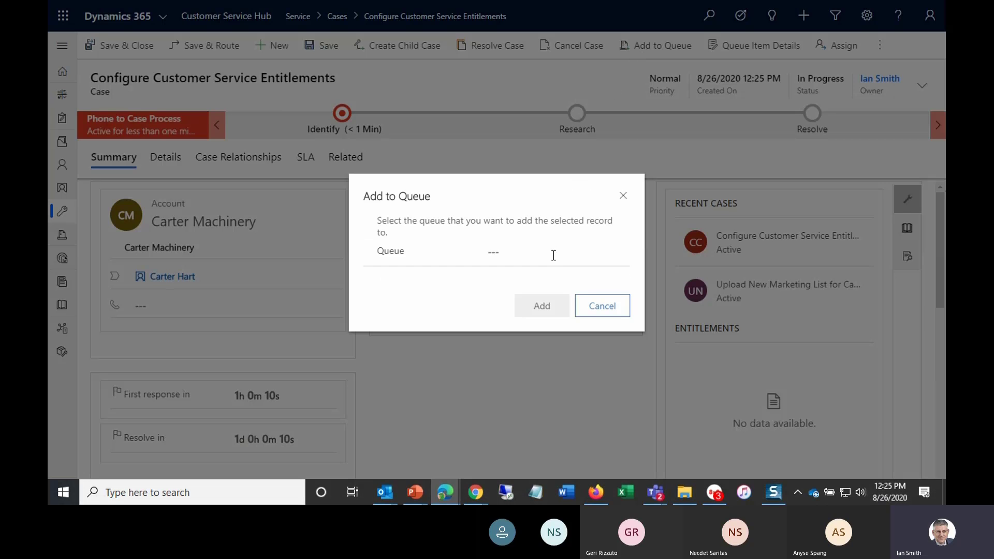
left_click(595, 309)
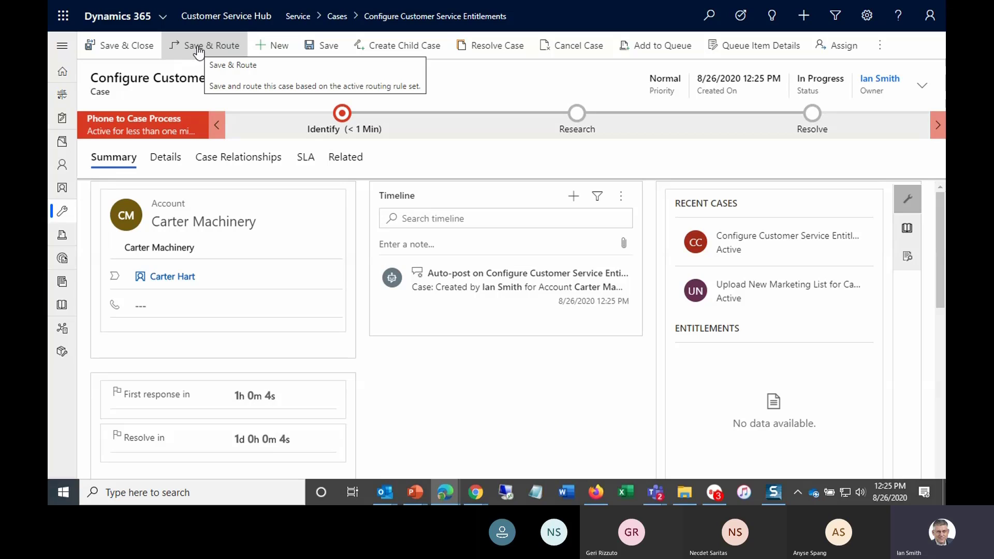
left_click(339, 128)
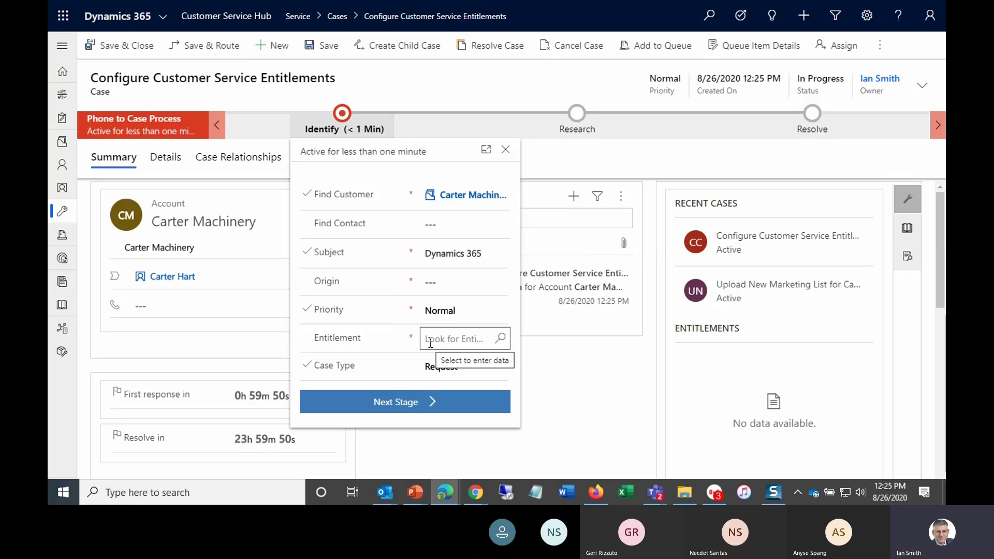
left_click(120, 163)
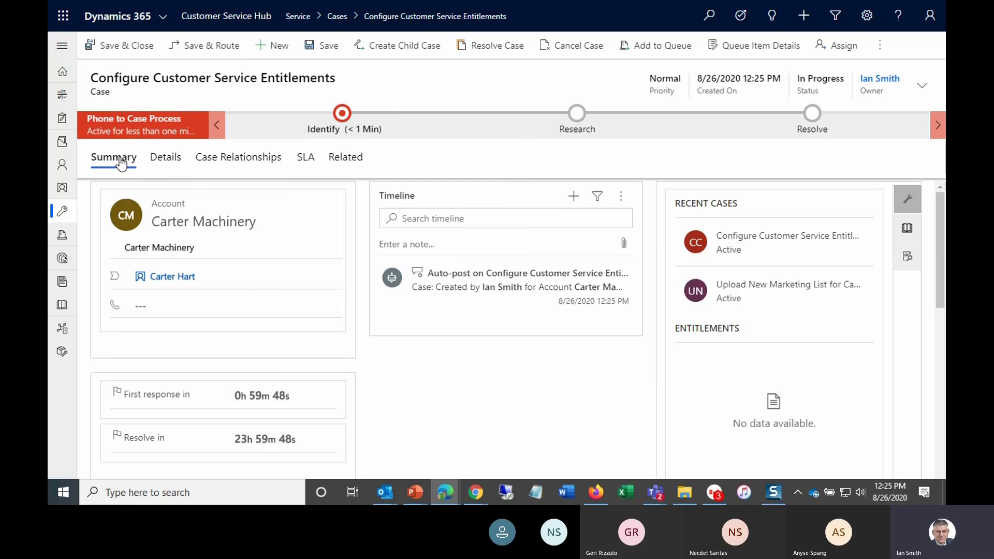
scroll(234, 284, "down", 4)
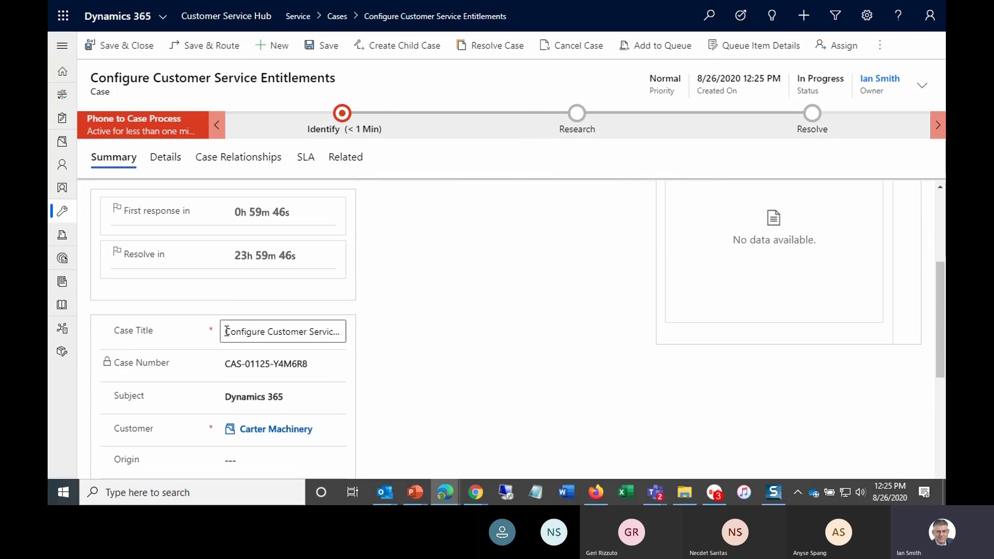
scroll(202, 390, "down", 3)
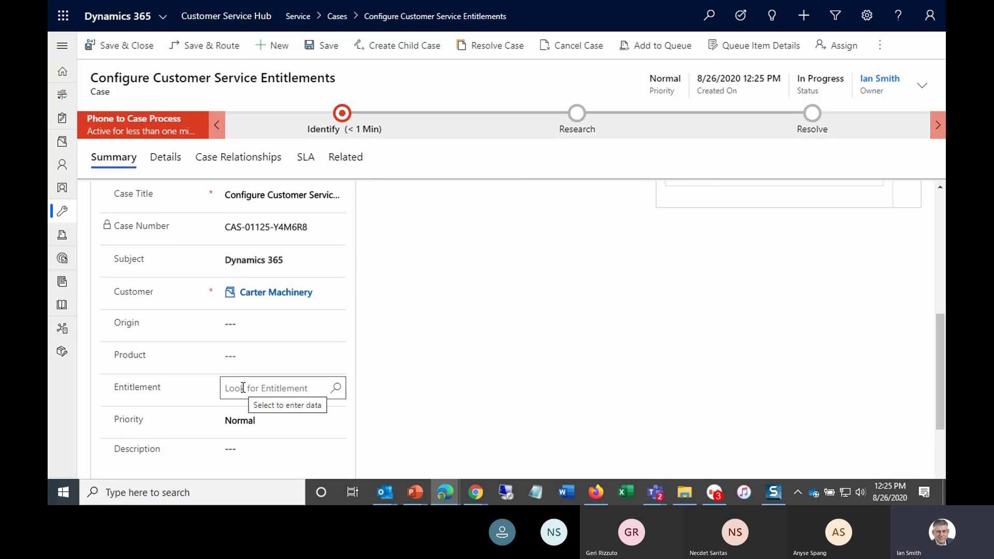
scroll(233, 356, "up", 2)
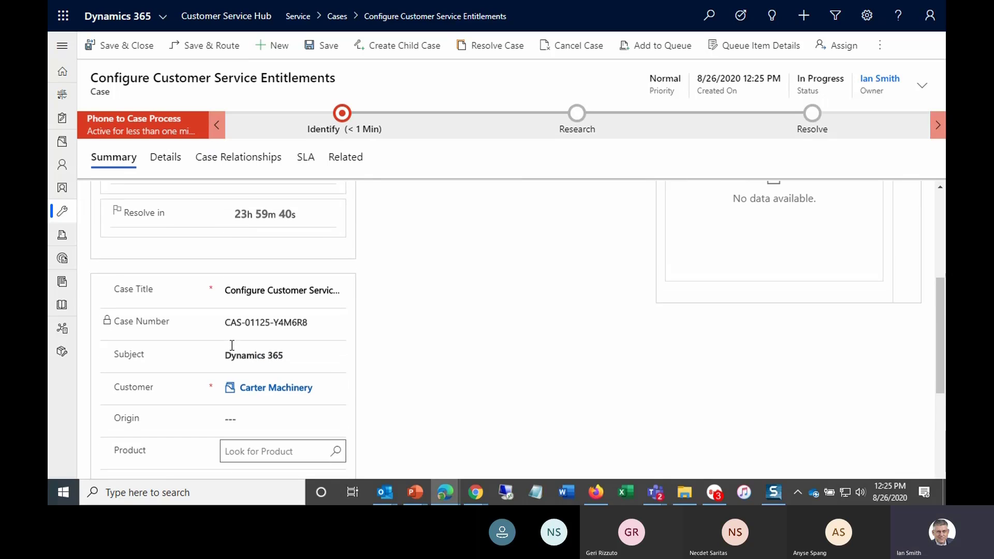
scroll(232, 345, "up", 2)
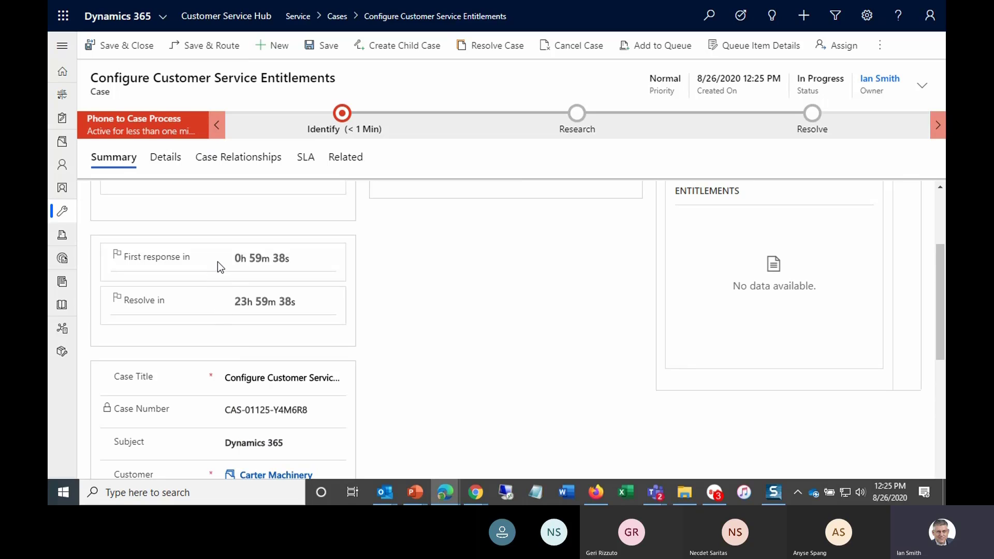
scroll(219, 334, "down", 3)
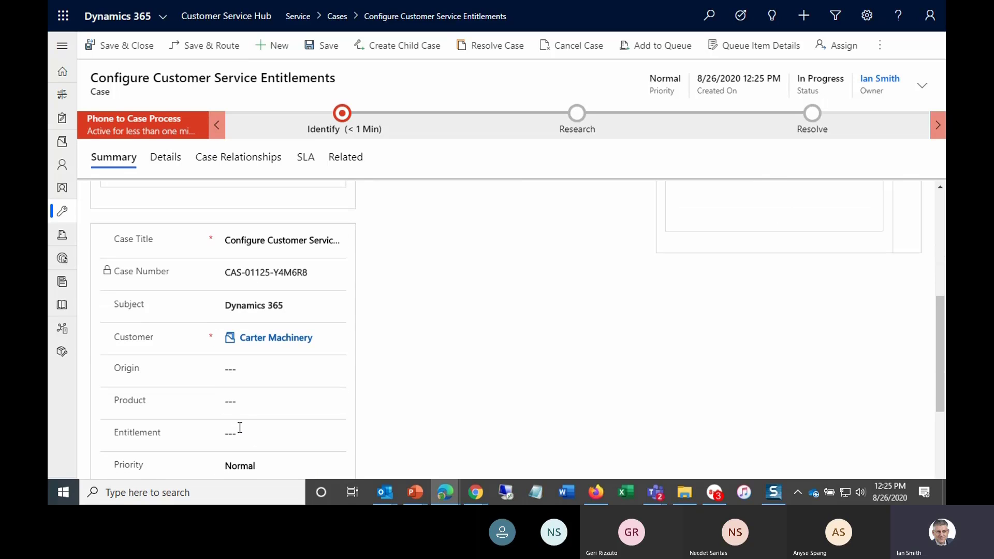
- Search the case's Entitlement field for a Carter entitlement
left_click(238, 430)
left_click(334, 436)
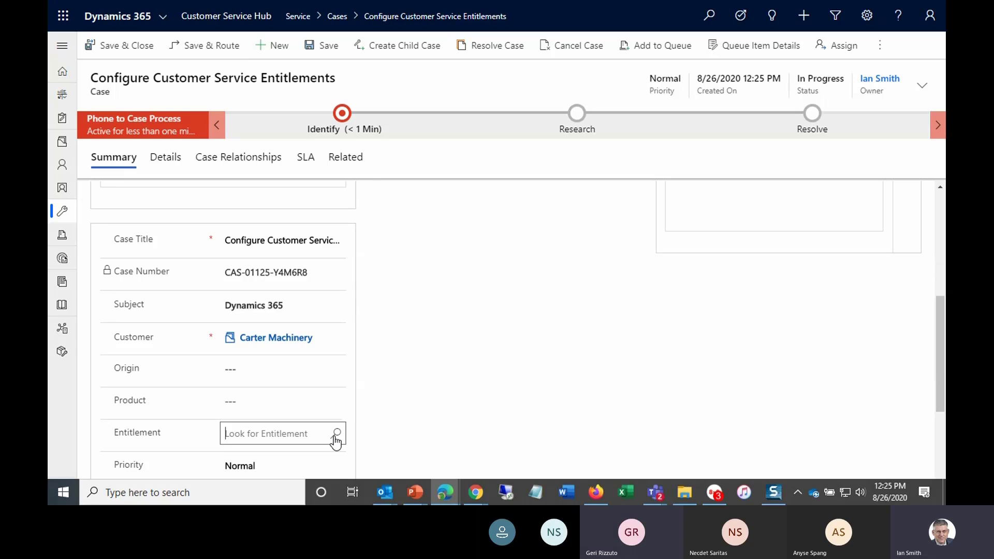
left_click(335, 439)
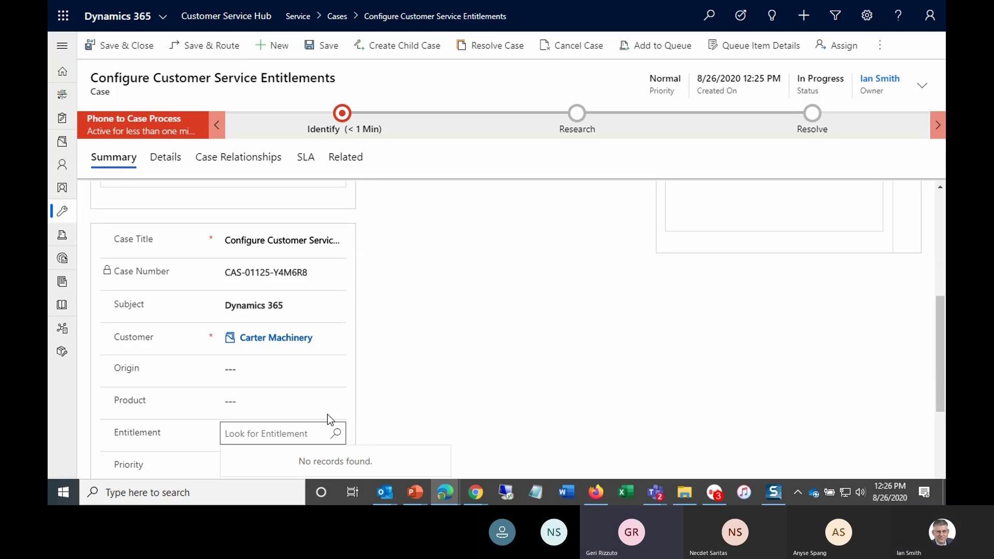
scroll(328, 419, "down", 3)
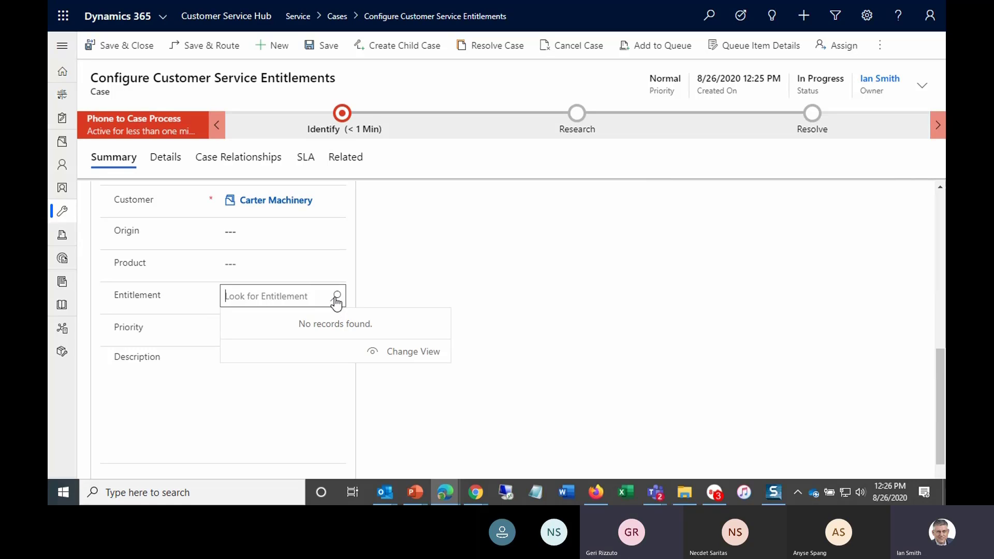
left_click(335, 299)
type("cart")
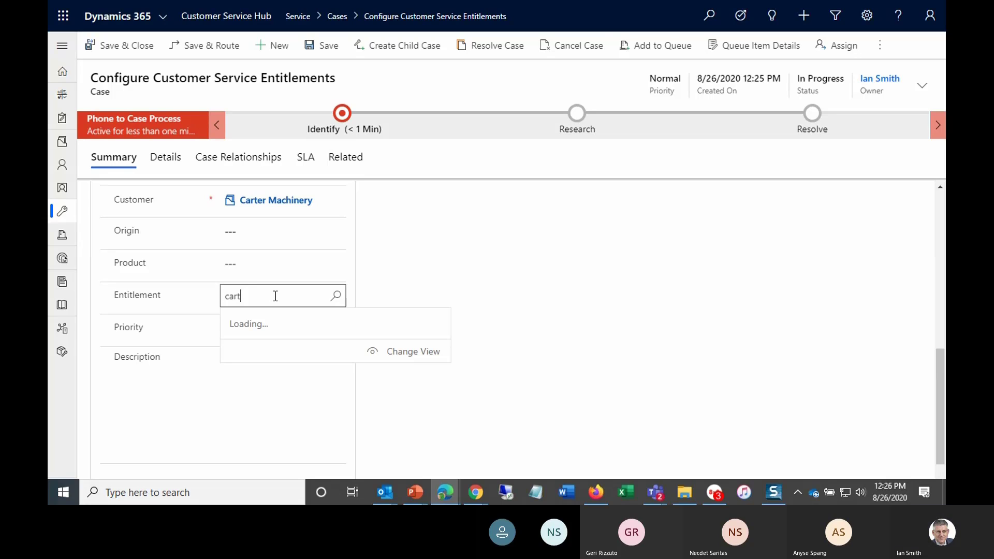
type("er")
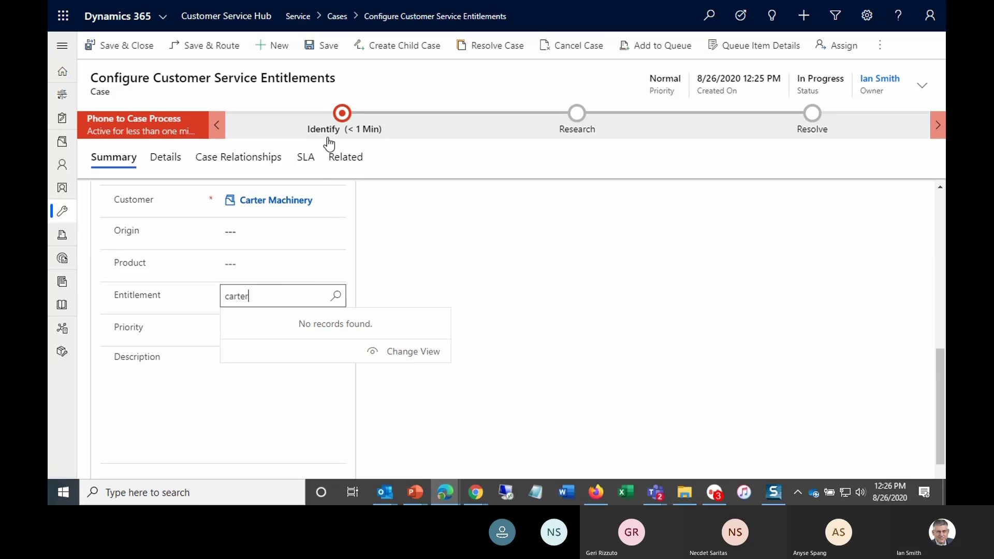
- Set the Identify stage's Entitlement to Carter Machinery - Gold from the recent entitlements
left_click(341, 117)
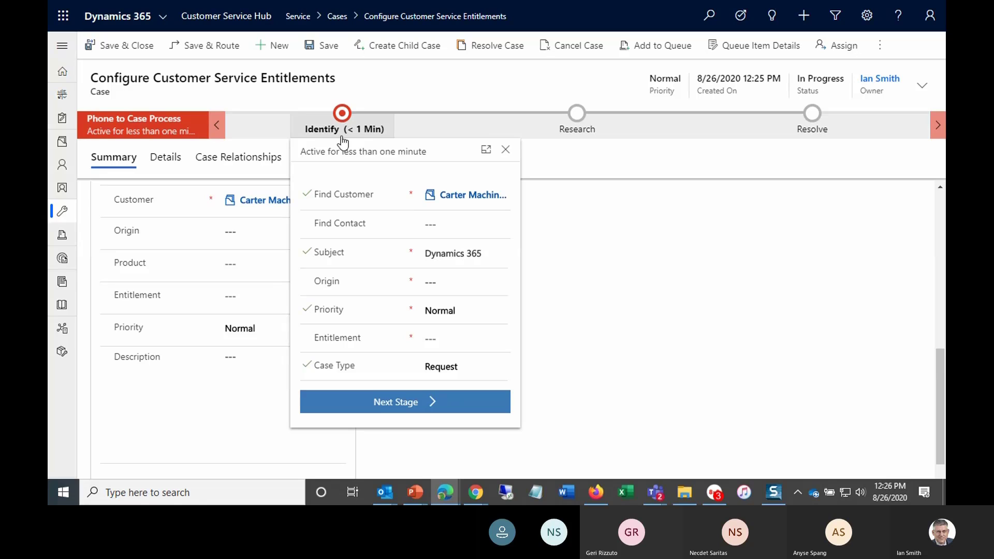
left_click(446, 338)
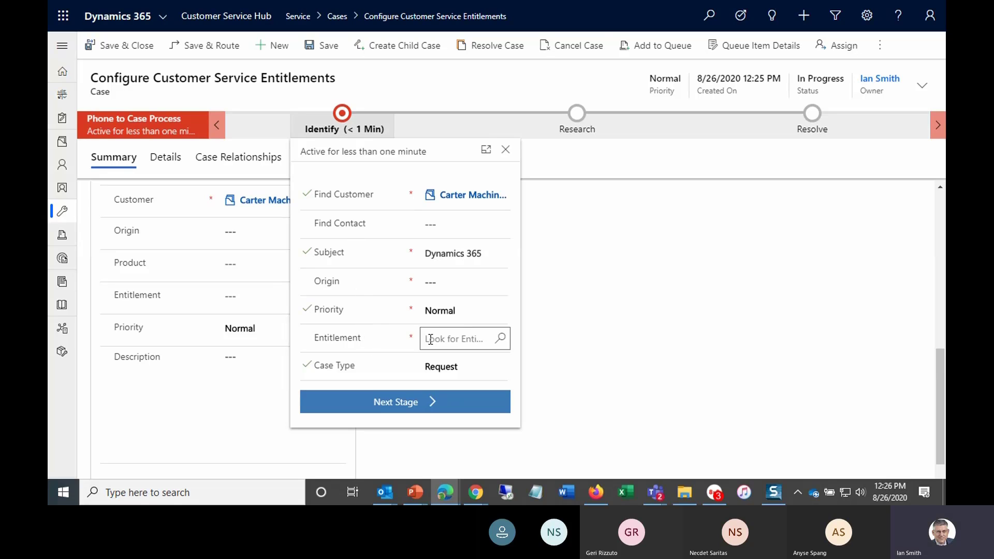
left_click(500, 340)
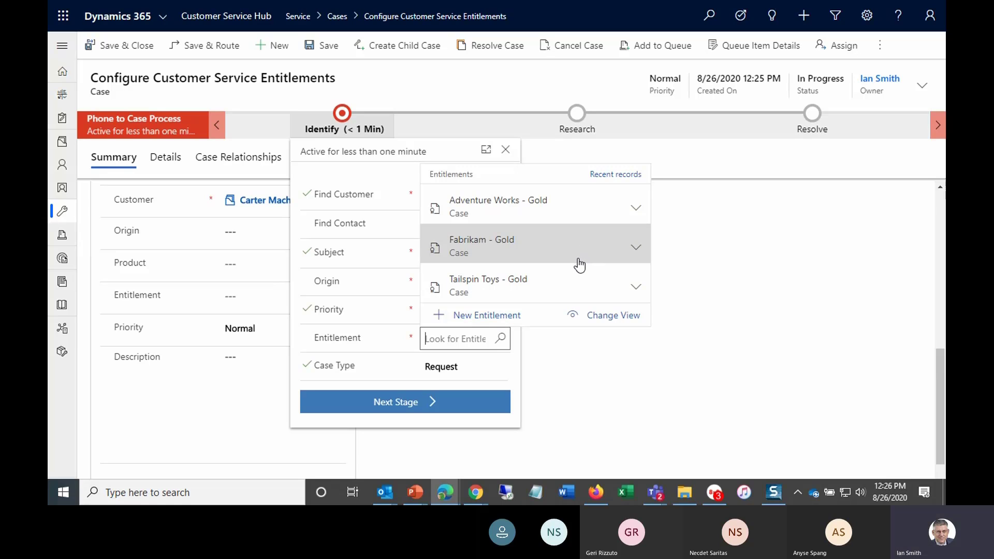
left_click(615, 176)
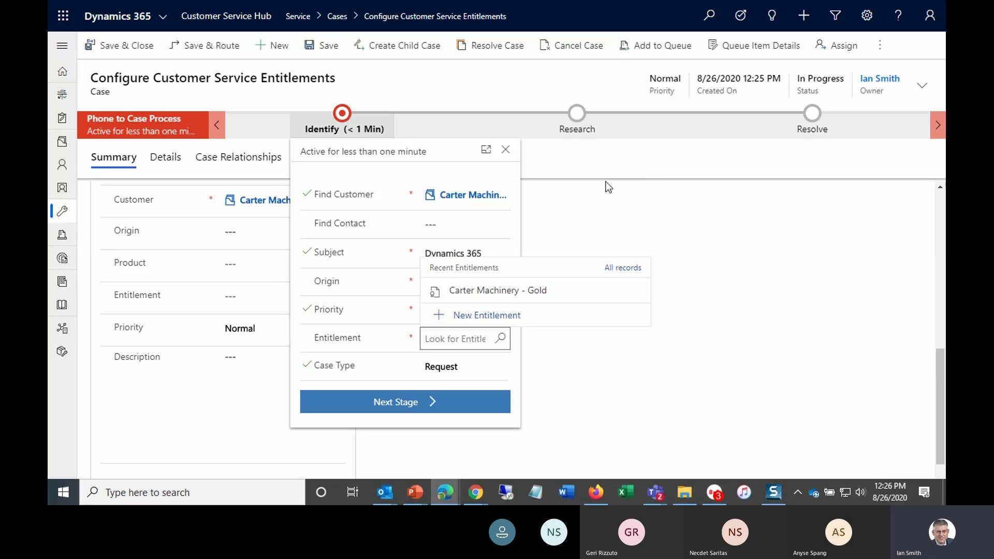
left_click(570, 294)
- Set the Identify stage's Origin to Phone and try to advance the case to the Research stage
left_click(397, 408)
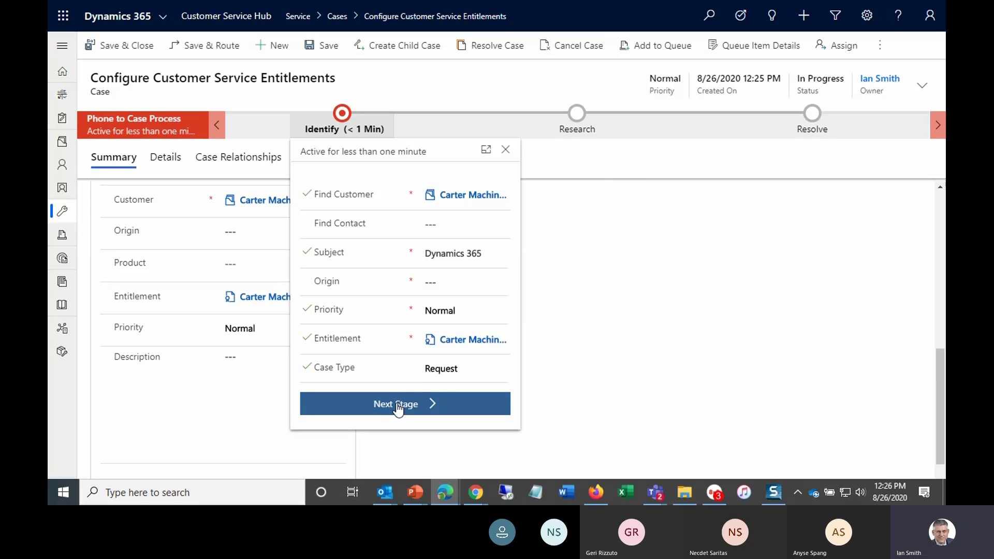
left_click(438, 286)
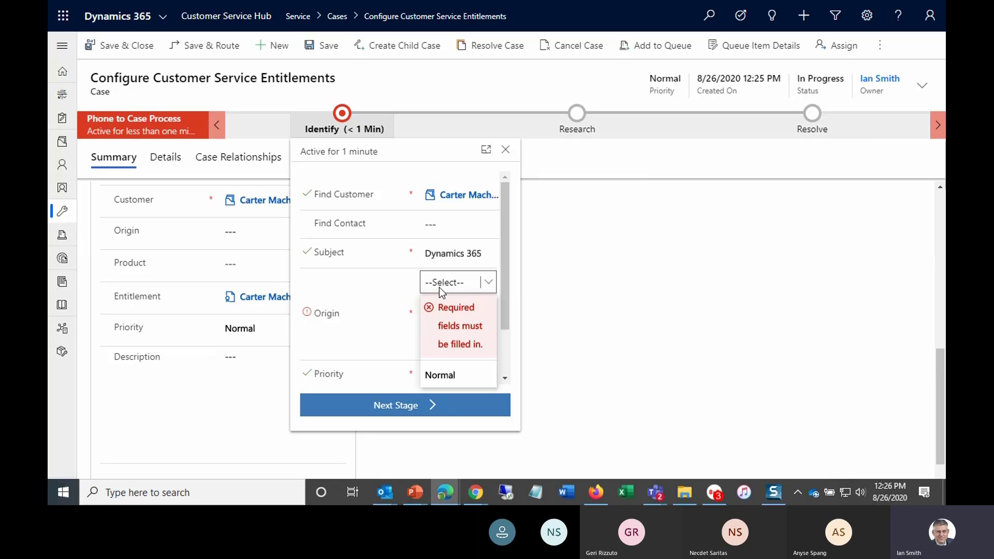
left_click(442, 314)
left_click(401, 411)
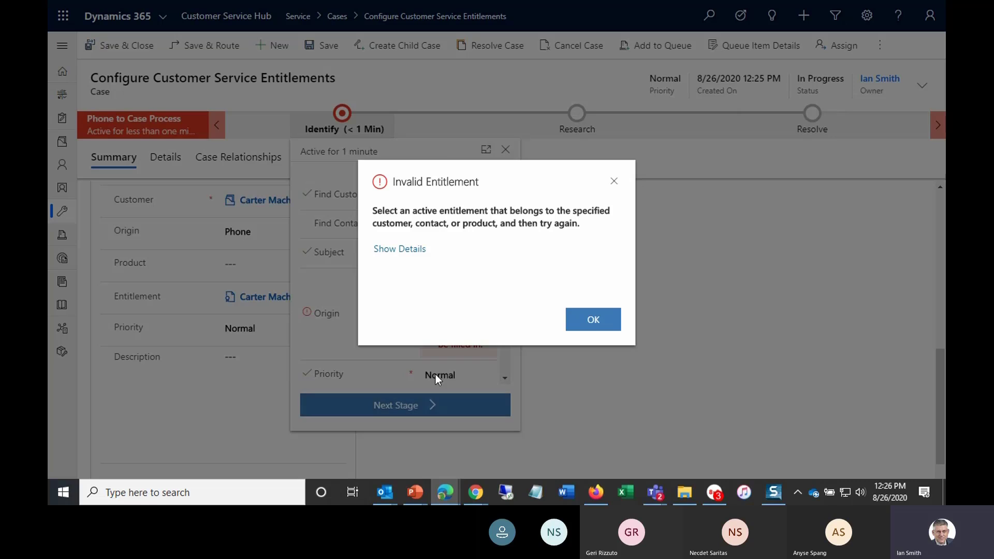
left_click(587, 325)
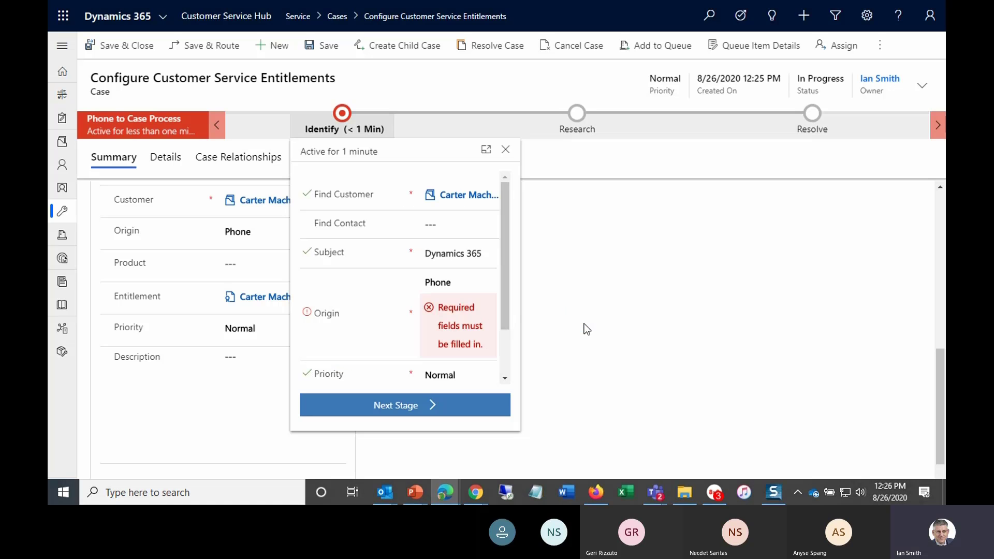
- Close the stage panel and leave the case for the Active Cases list
left_click(366, 95)
left_click(337, 16)
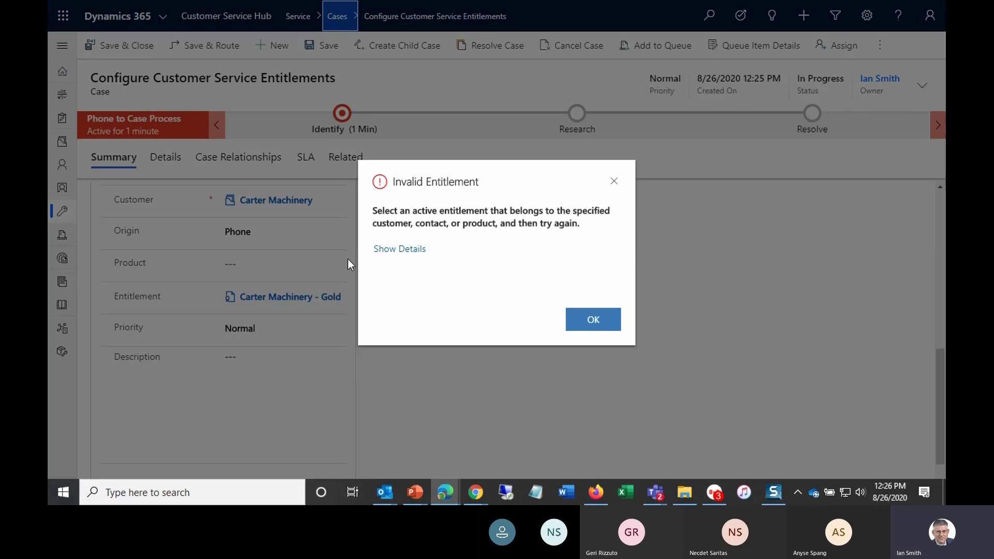
left_click(571, 322)
left_click(550, 326)
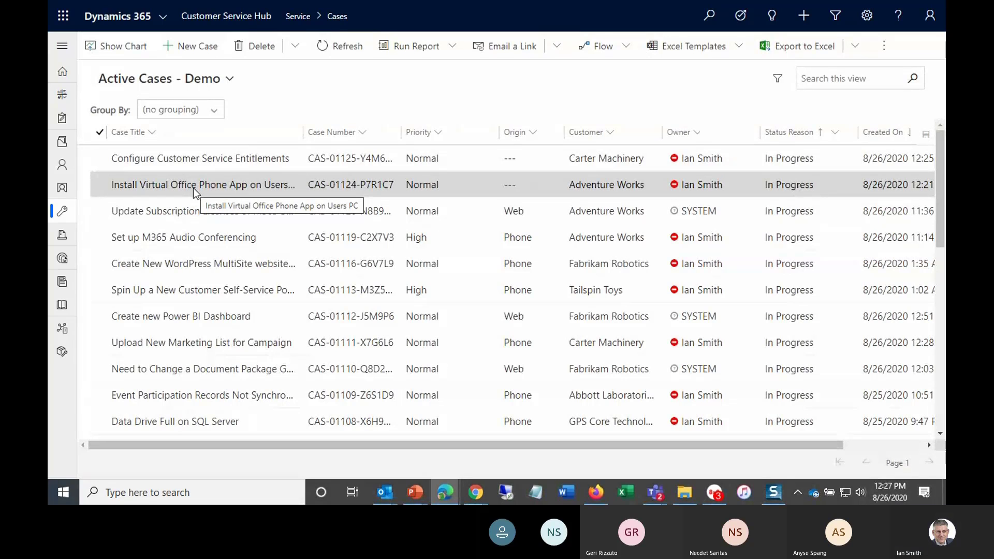
- Open the Install Virtual Office Phone App on Users PC case and route it with the active routing rule set
left_click(193, 188)
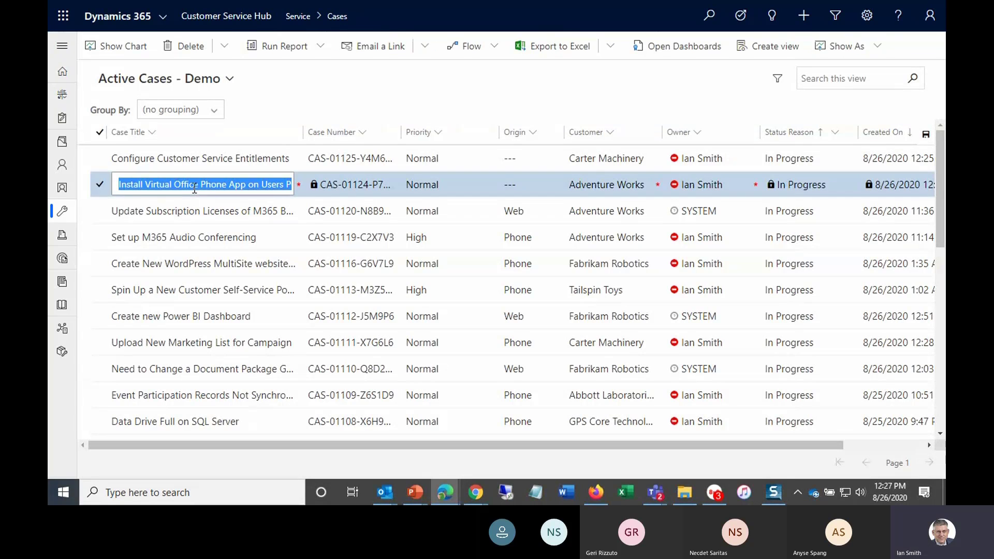
left_click(100, 186)
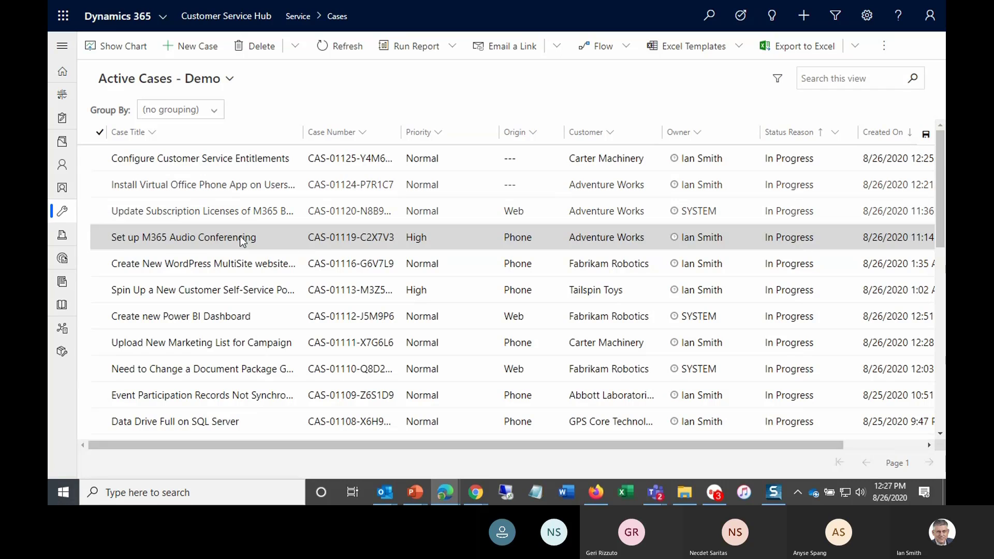
double_click(100, 187)
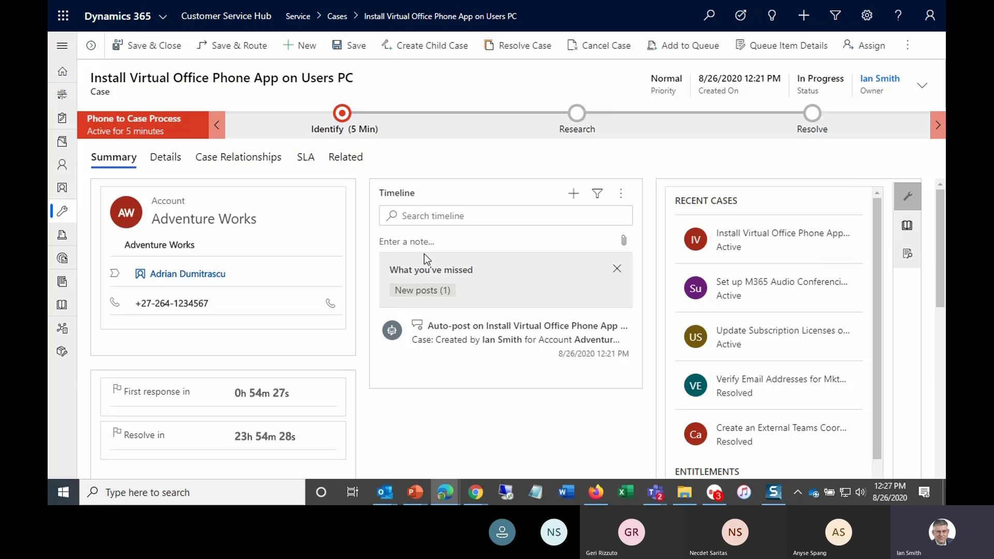
left_click(227, 48)
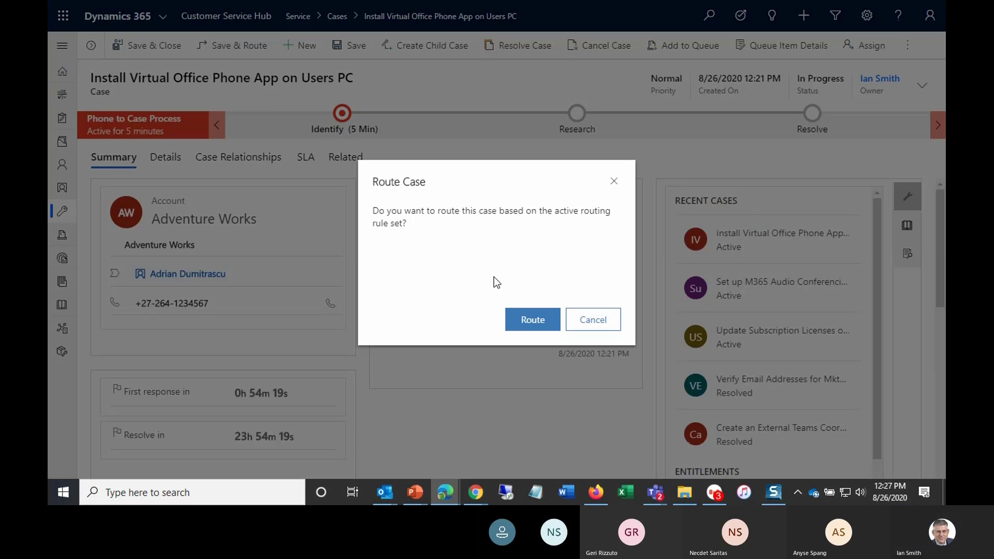
left_click(532, 319)
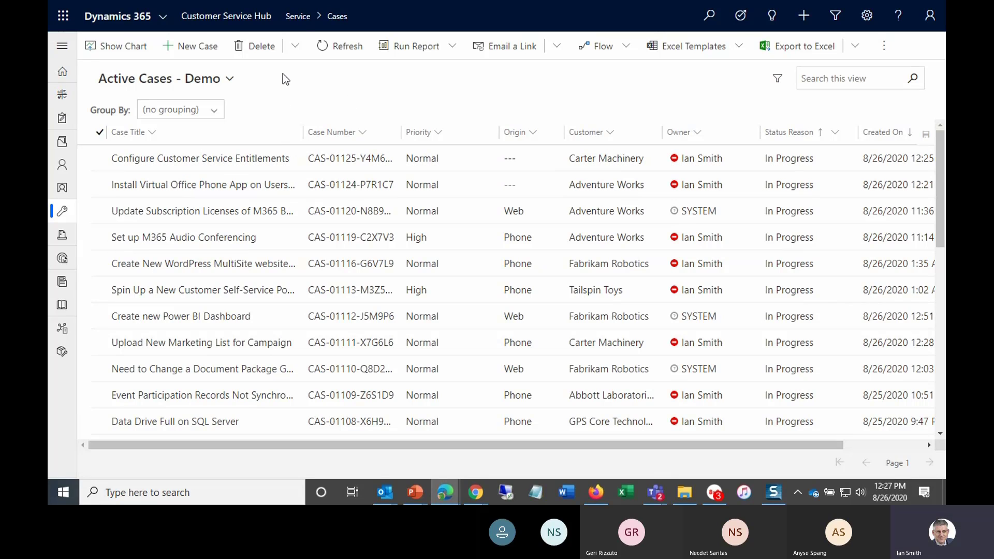
- Open Queues and switch to the All Cases in Selected Queues view
left_click(299, 21)
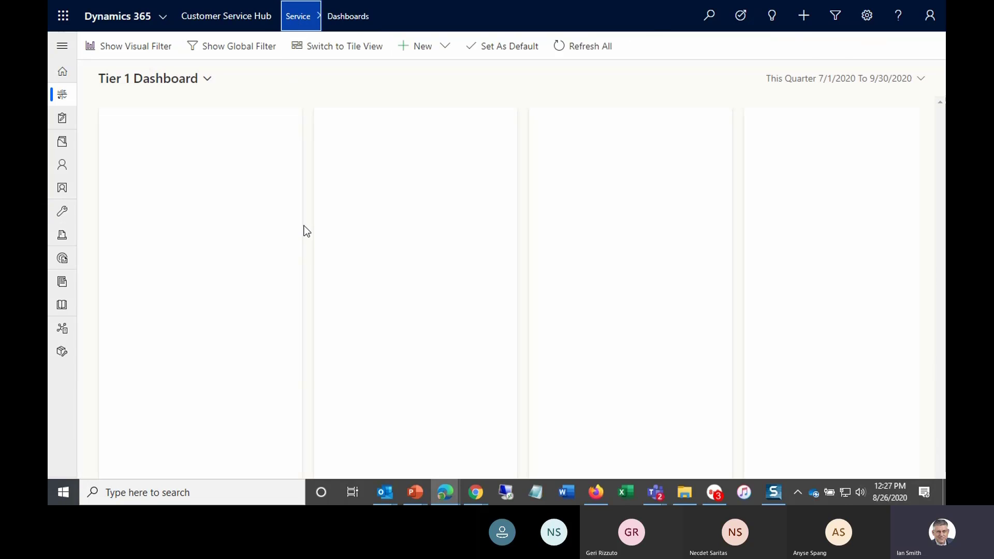
left_click(62, 46)
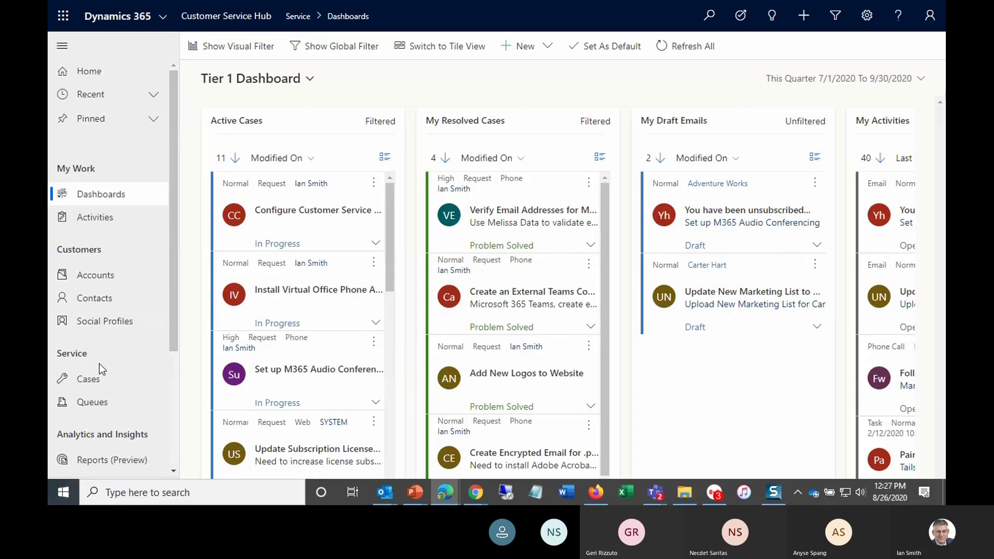
left_click(95, 402)
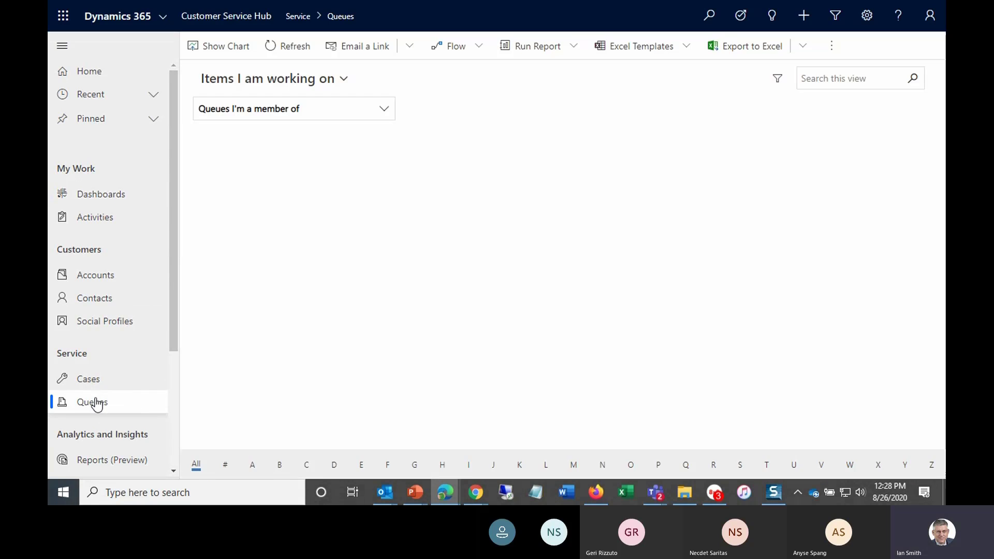
left_click(342, 89)
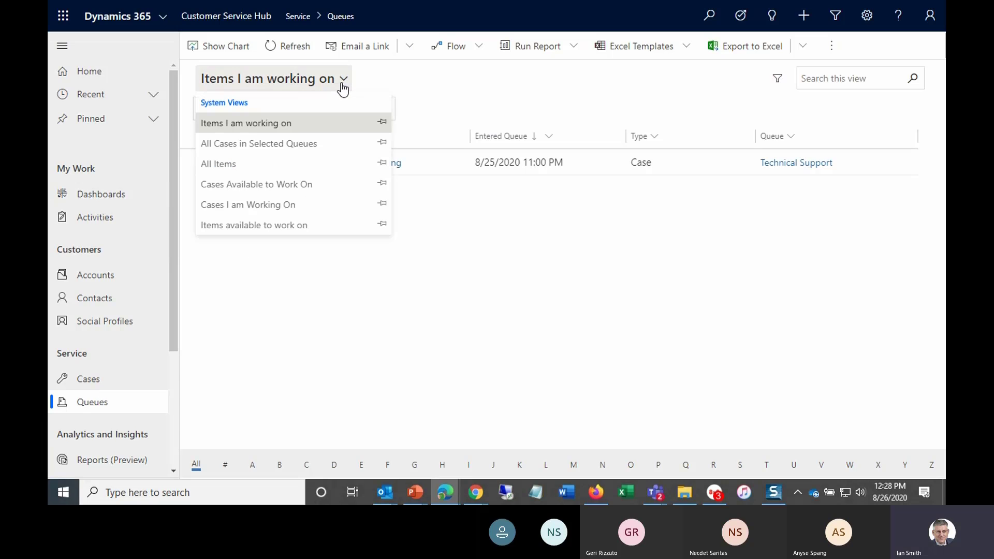
left_click(251, 145)
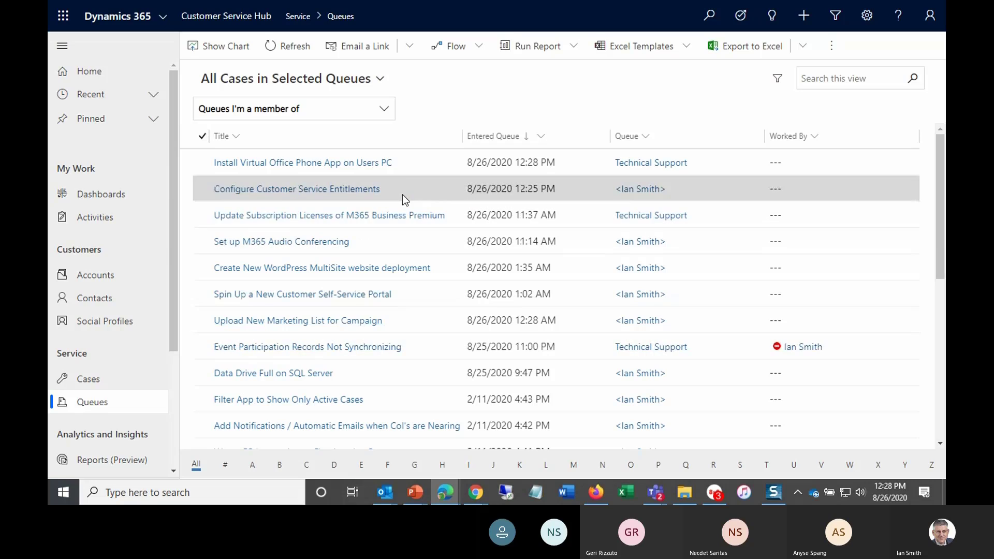
- Open the Install Virtual Office Phone App on Users PC case's queue item details
left_click(289, 164)
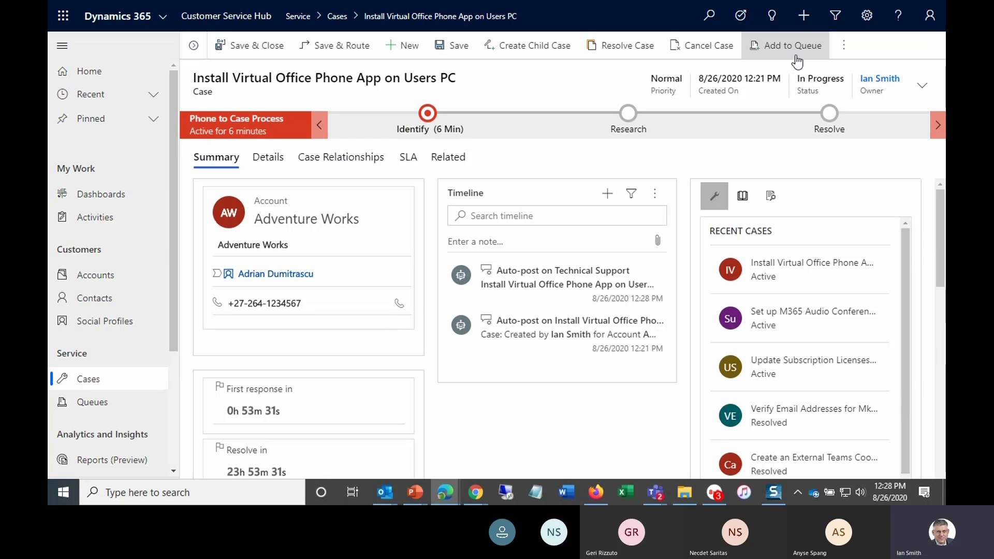
left_click(842, 54)
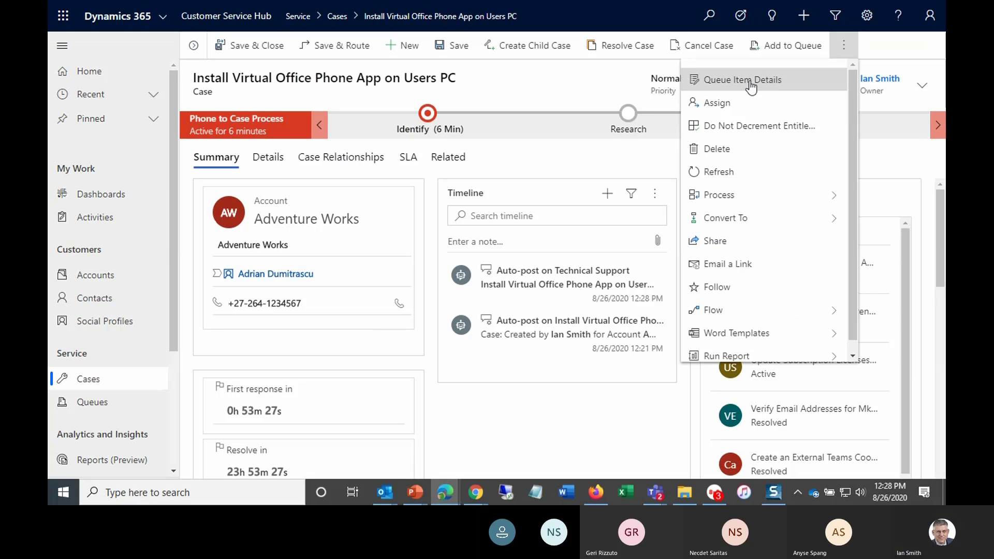
left_click(676, 202)
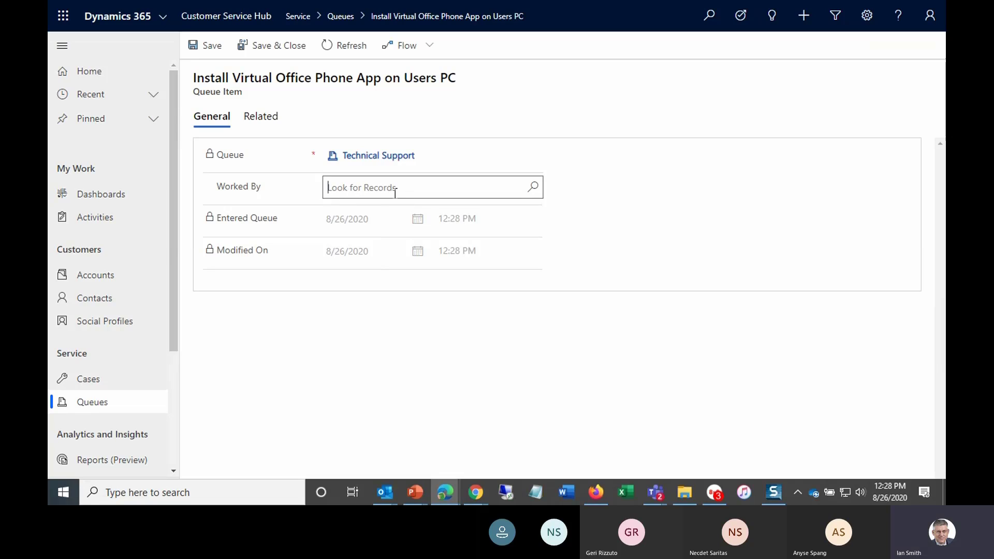
- Pick the Install Virtual Office Phone App on Users PC queue item to work on, then return to Cases
left_click(340, 16)
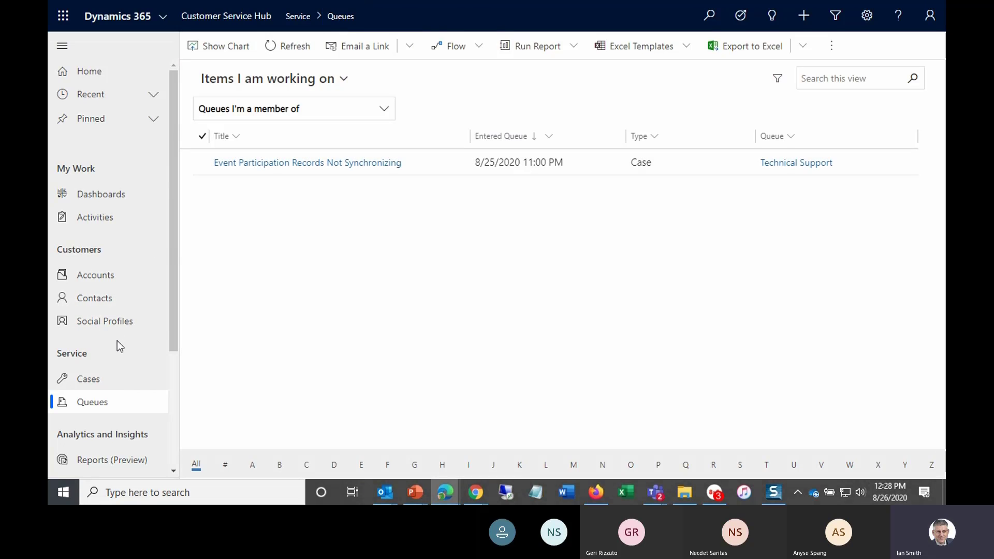
left_click(343, 81)
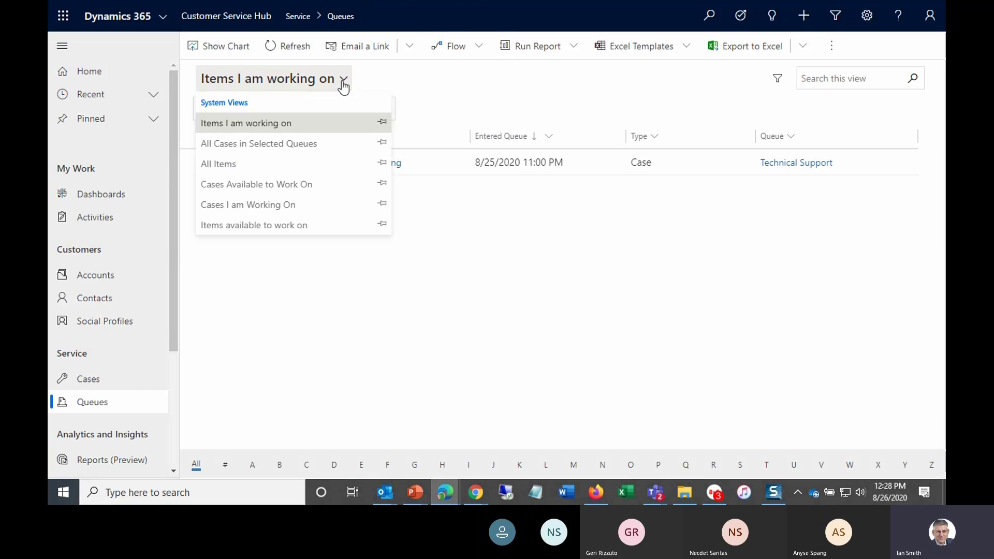
left_click(233, 145)
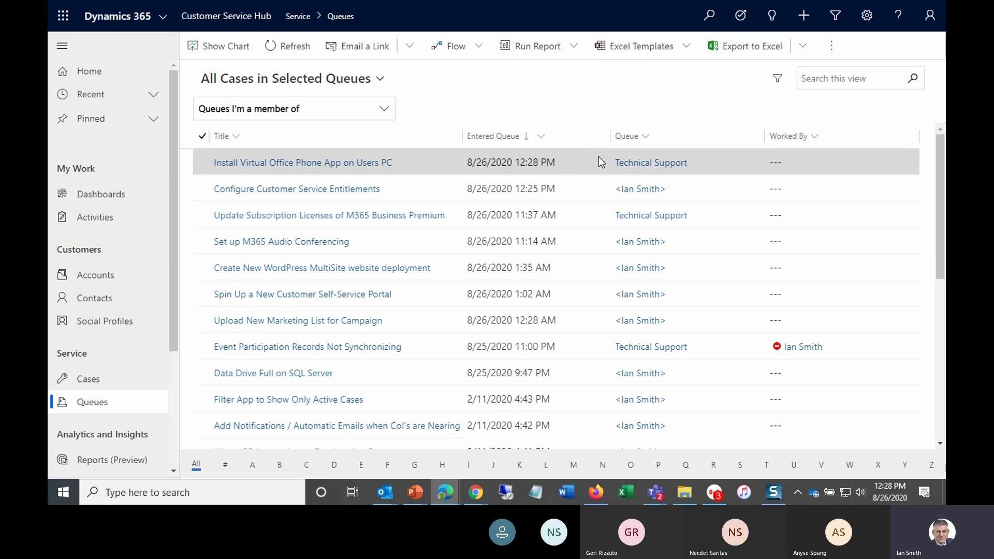
left_click(205, 162)
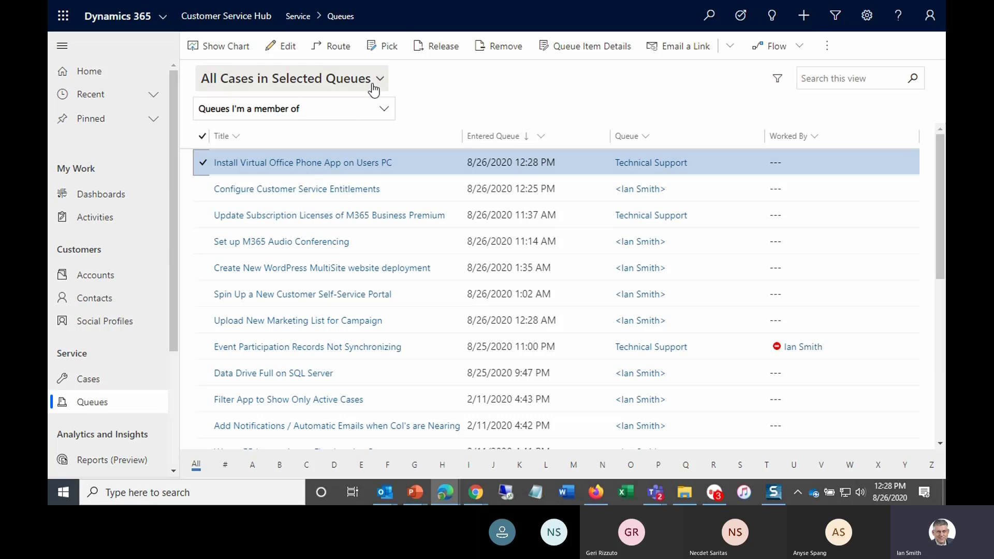
left_click(382, 46)
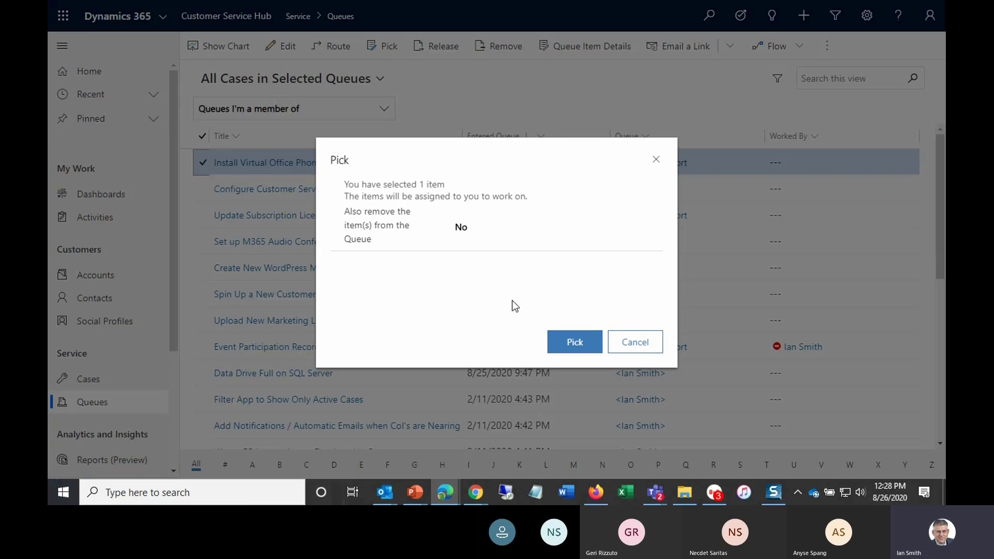
left_click(573, 343)
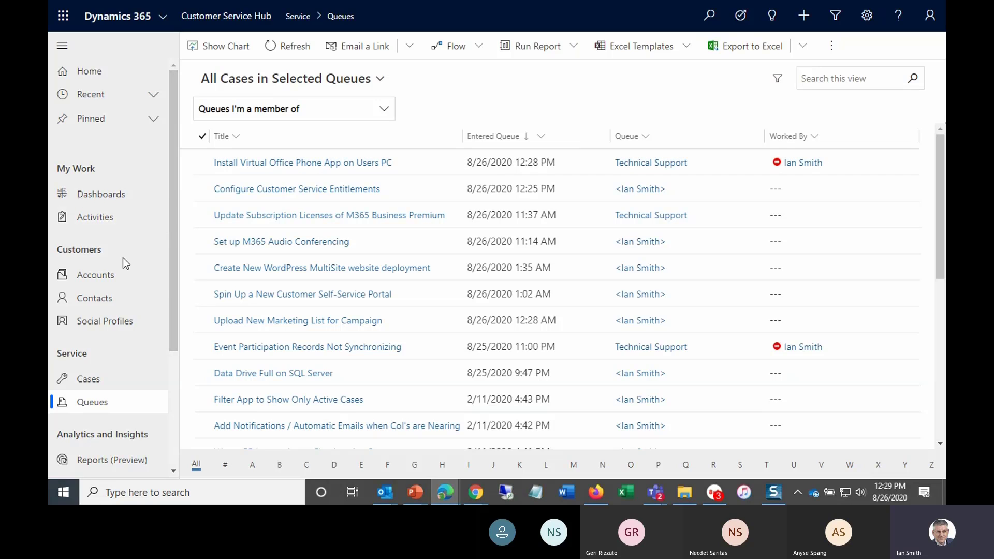
left_click(89, 380)
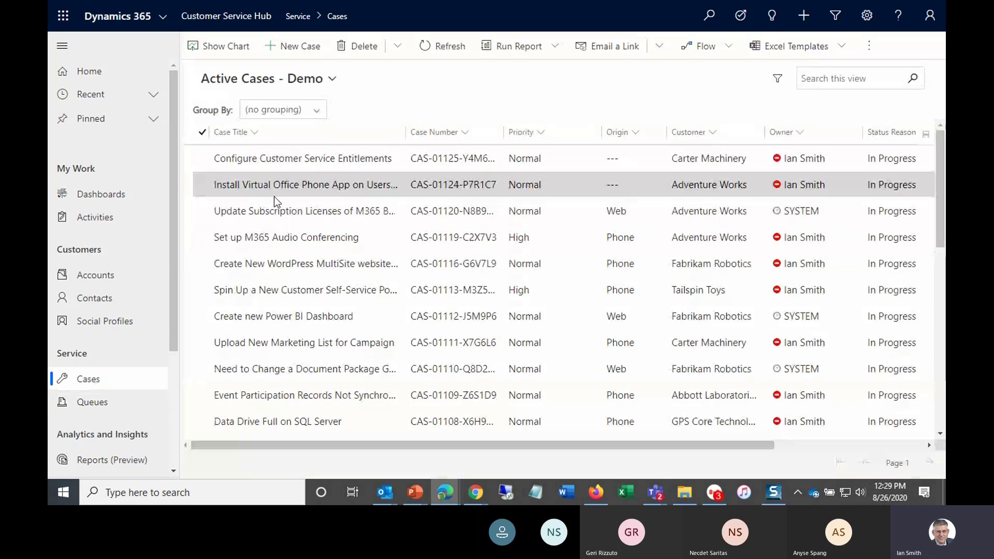
- Open the Install Virtual Office Phone App on Users PC case from the Active Cases - Demo view
left_click(293, 187)
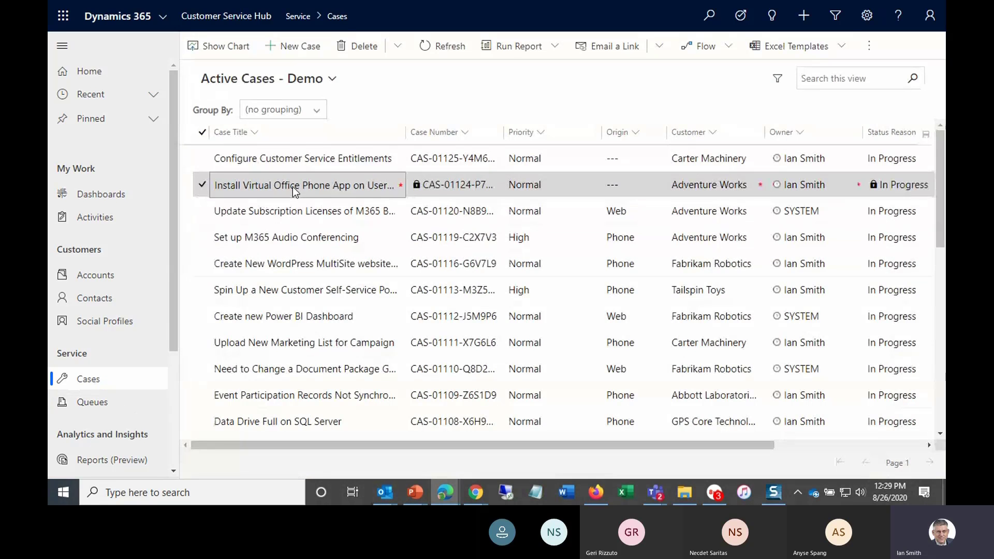
left_click(203, 186)
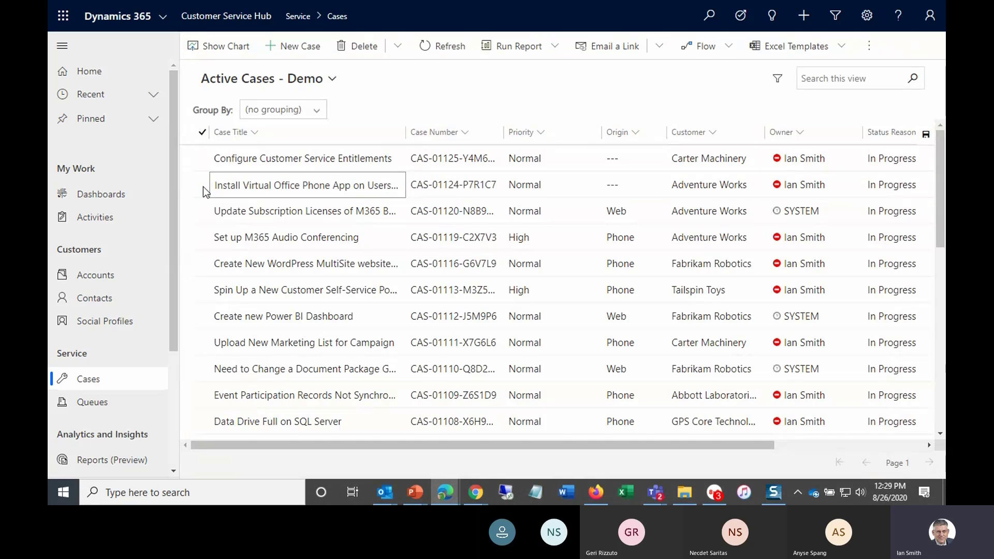
left_click(203, 186)
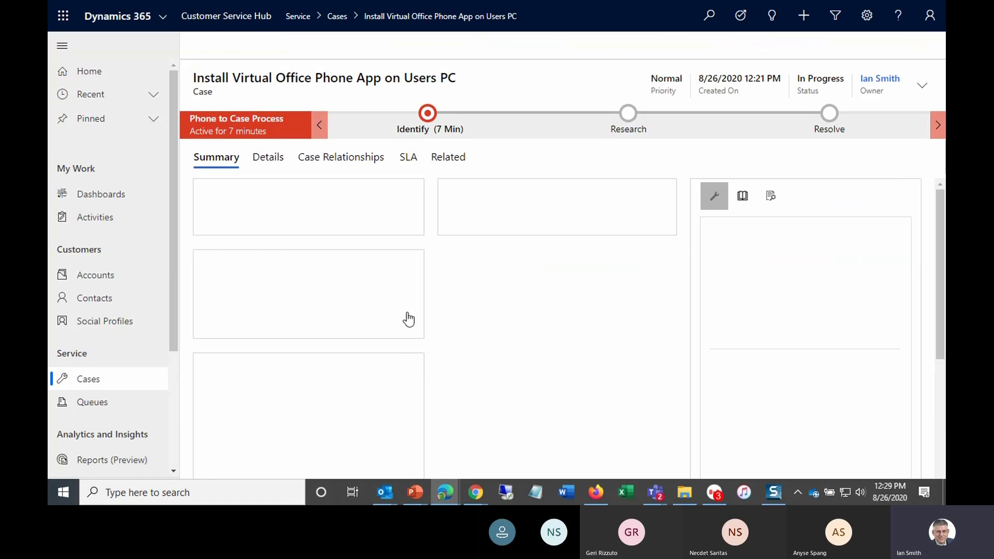
- Set the case's Origin to Phone and advance the Phone to Case Process through Identify and Research to Resolve
left_click(431, 117)
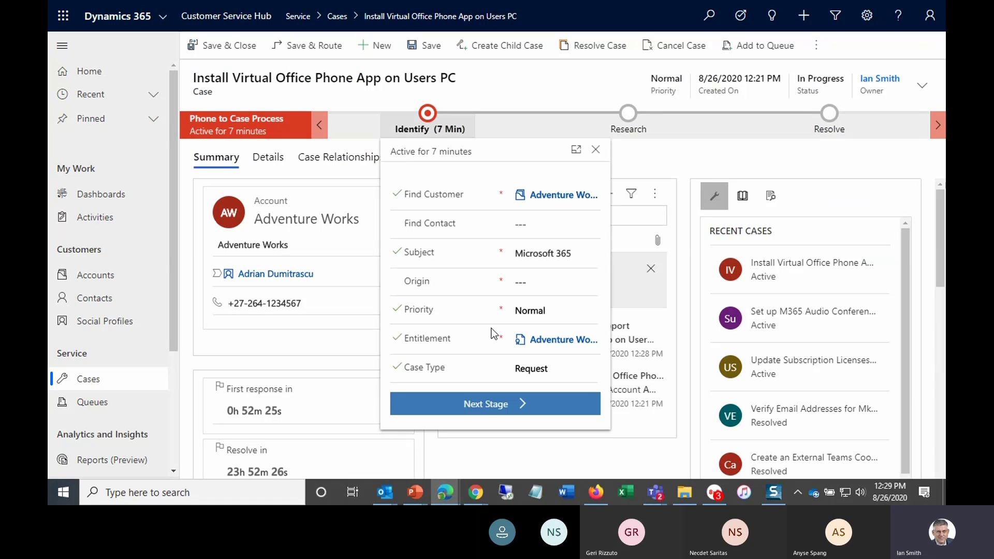
left_click(488, 405)
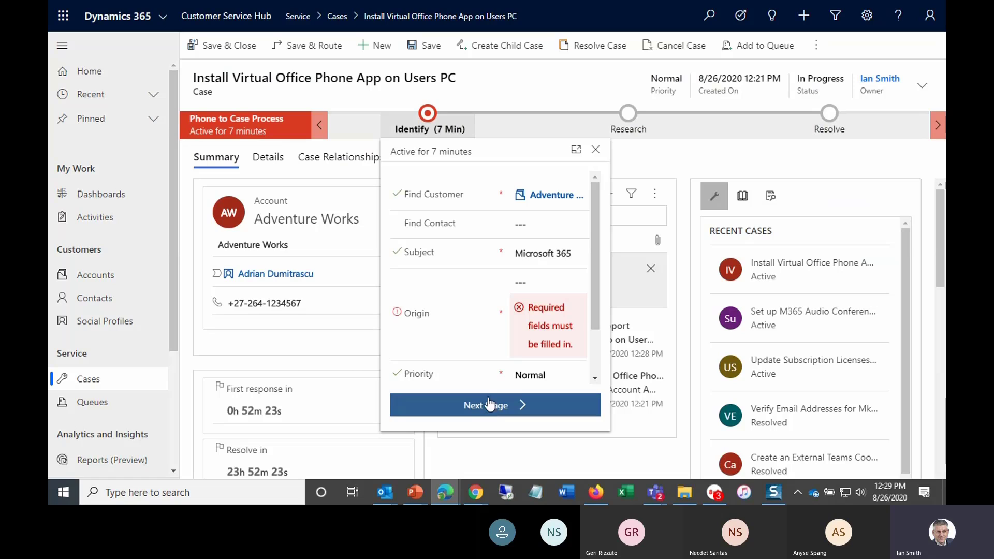
left_click(533, 282)
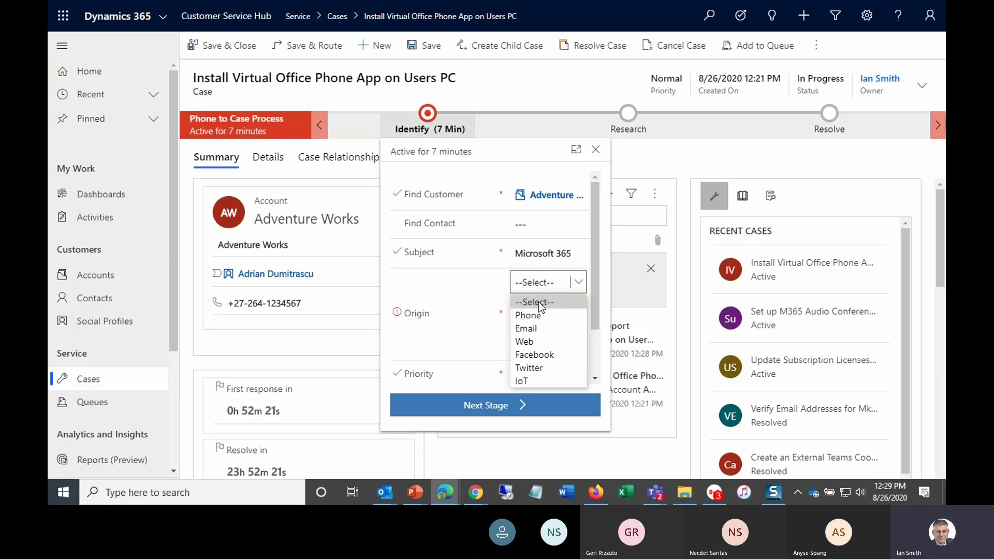
left_click(541, 315)
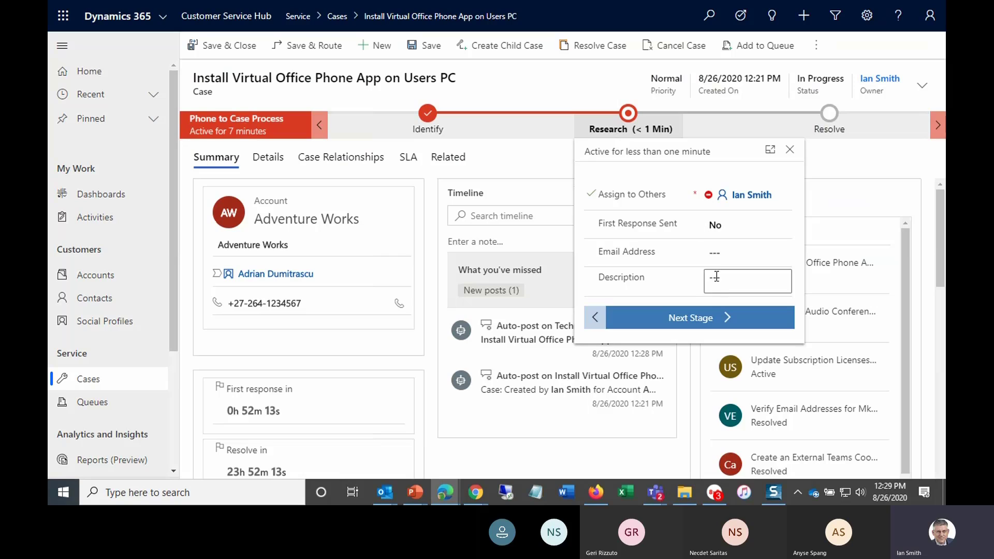
left_click(694, 321)
- Enter the Resolve stage description "go to config and install" and finish the business process flow
left_click(800, 191)
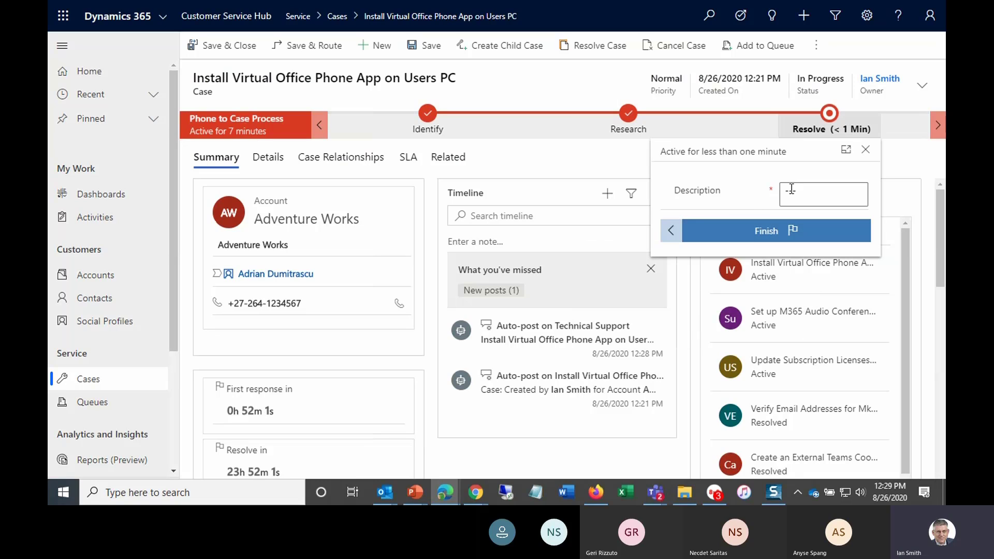
left_click(800, 191)
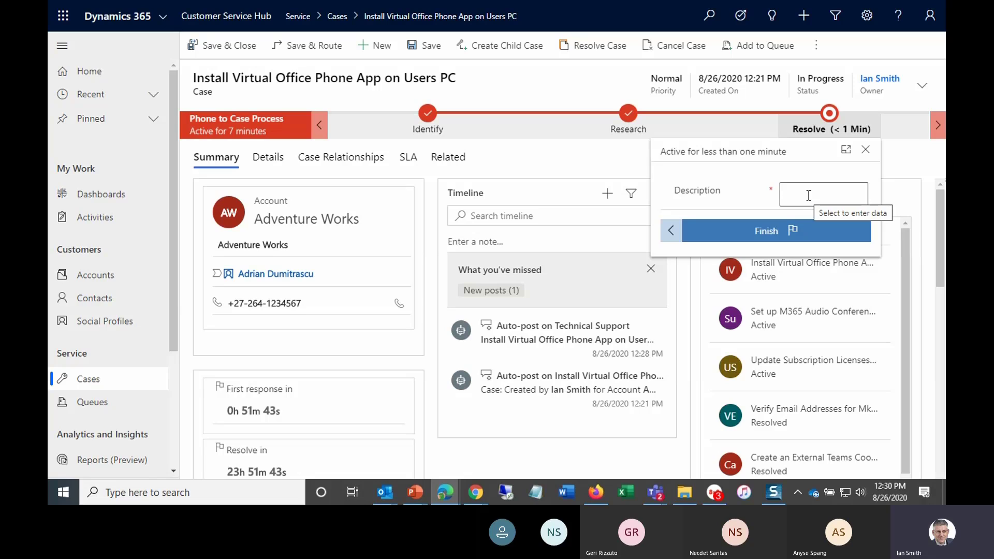
type("go")
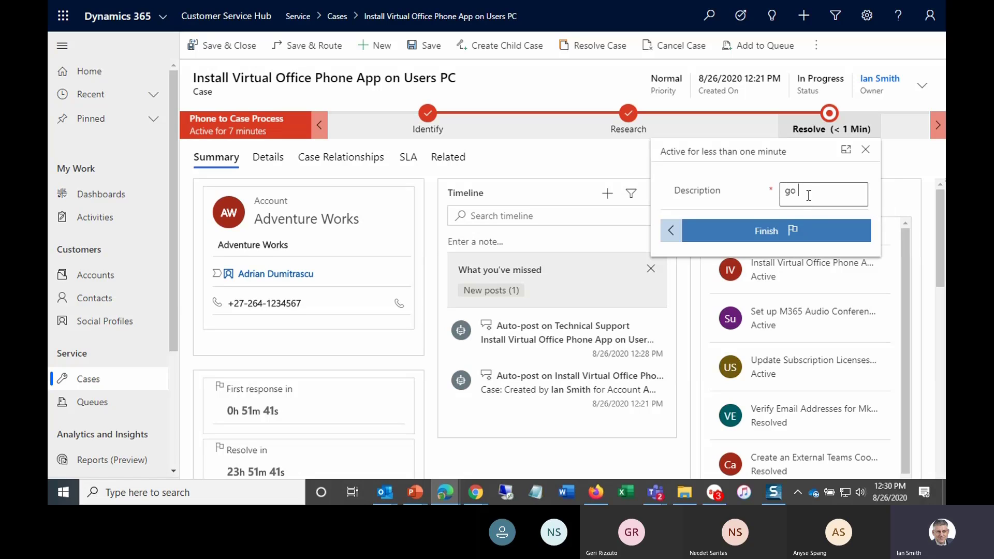
type(" to coniig and instal...")
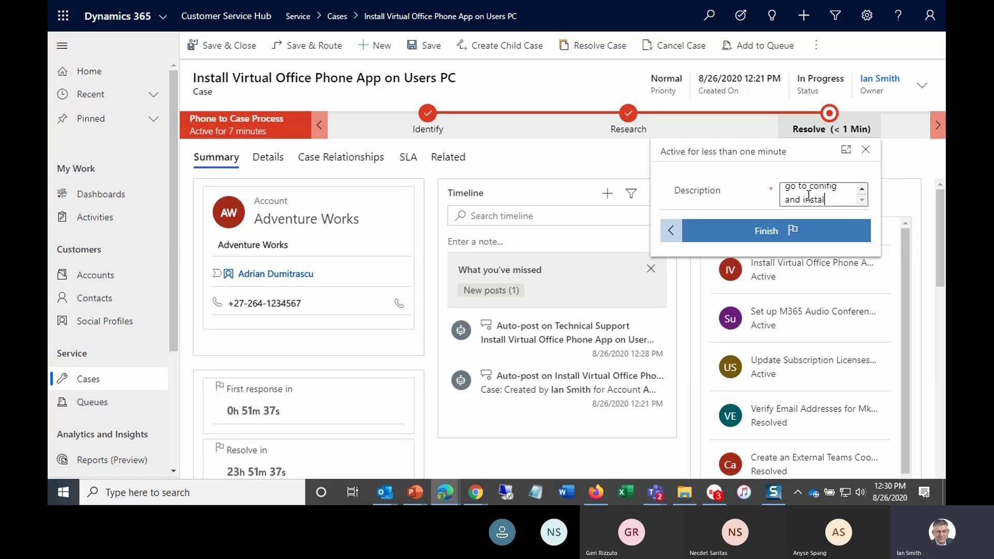
left_click(762, 232)
left_click(763, 232)
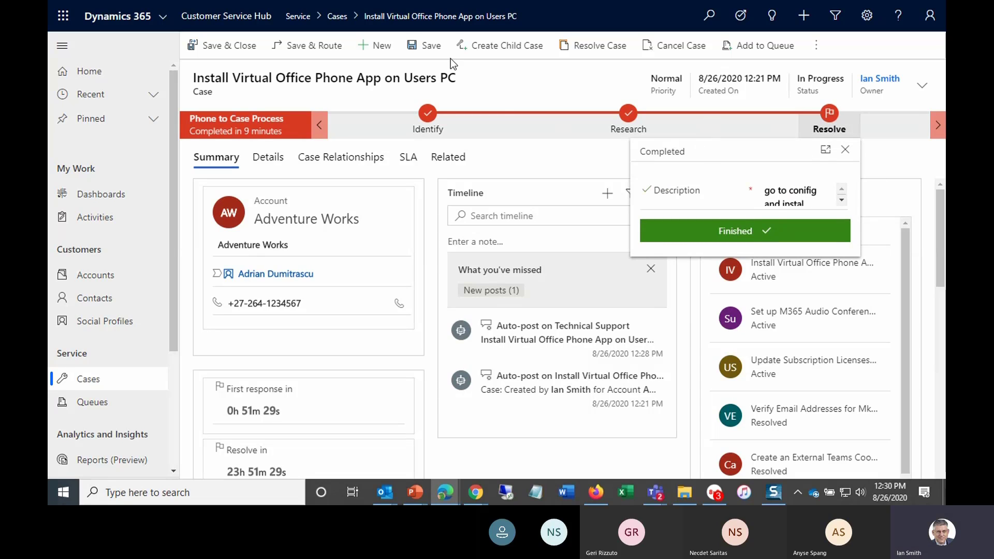
- Resolve the case as Problem Solved with resolution "completed" and Covered by SNAP set to Yes, then save
left_click(607, 51)
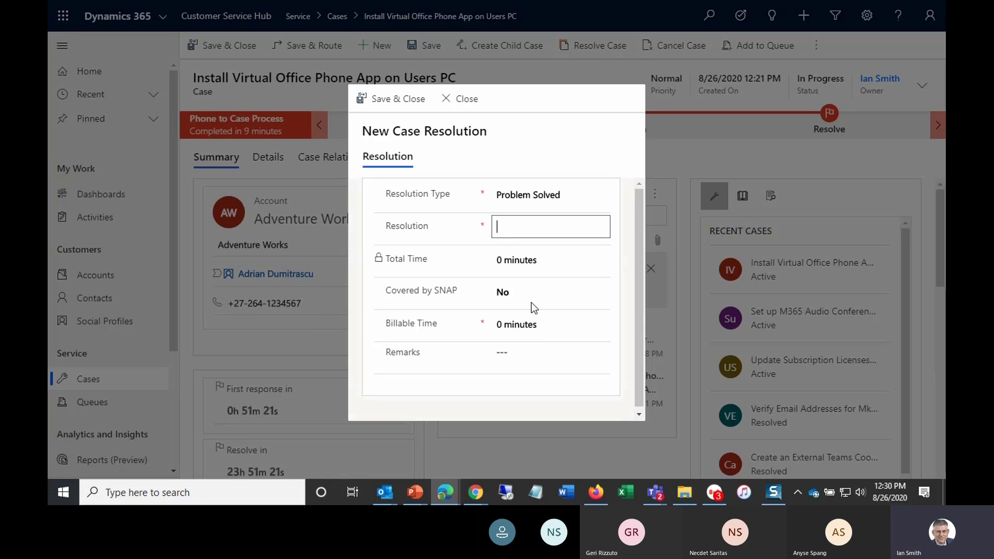
left_click(517, 292)
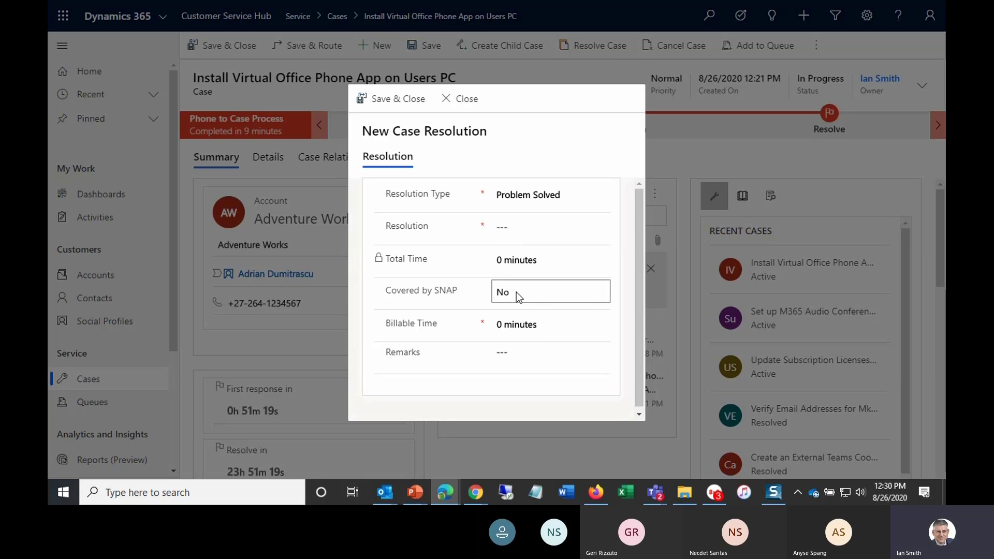
left_click(511, 229)
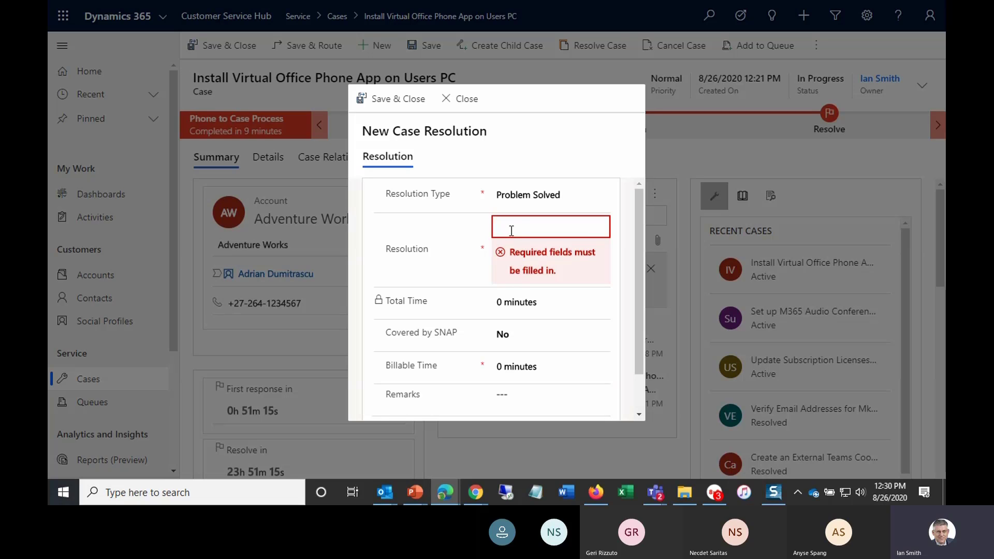
type("completed")
left_click(538, 317)
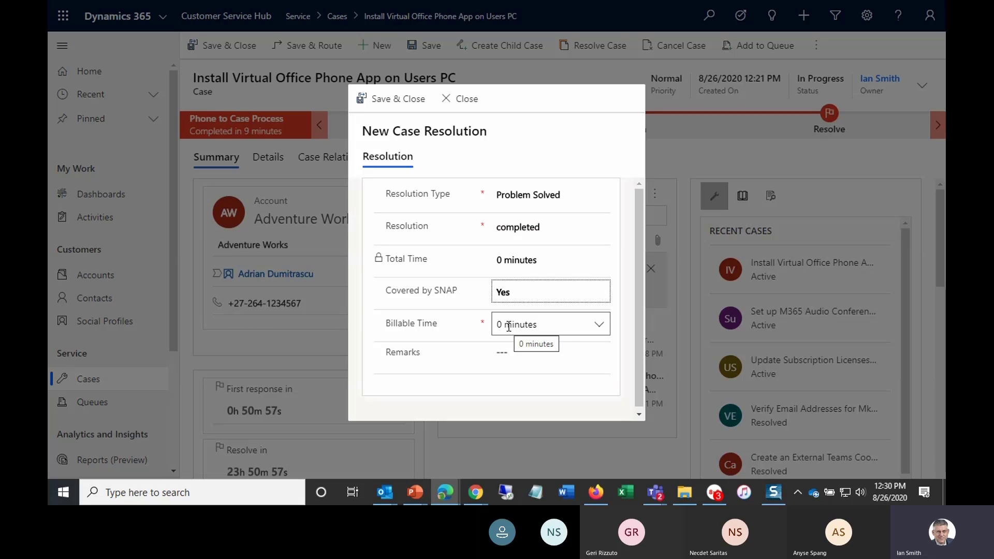
left_click(513, 354)
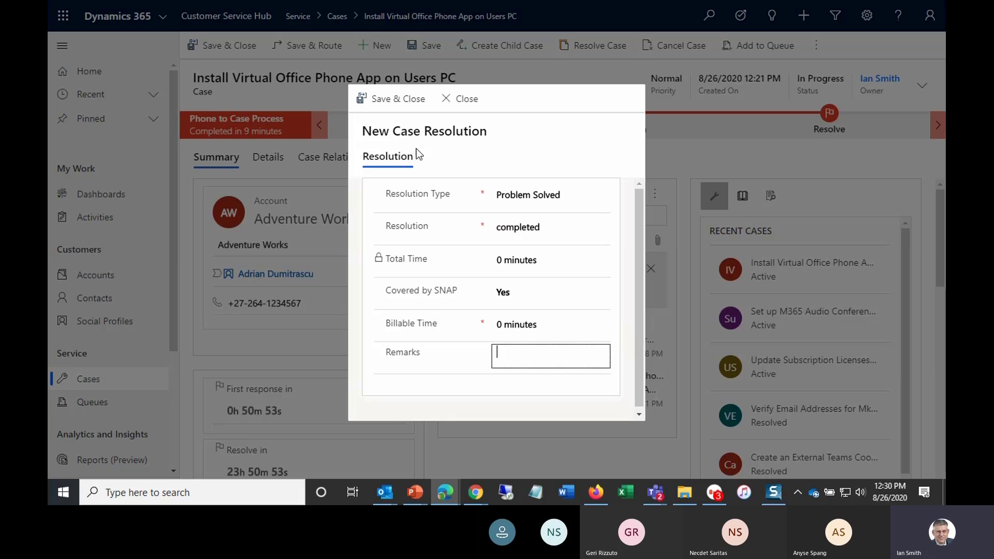
left_click(397, 99)
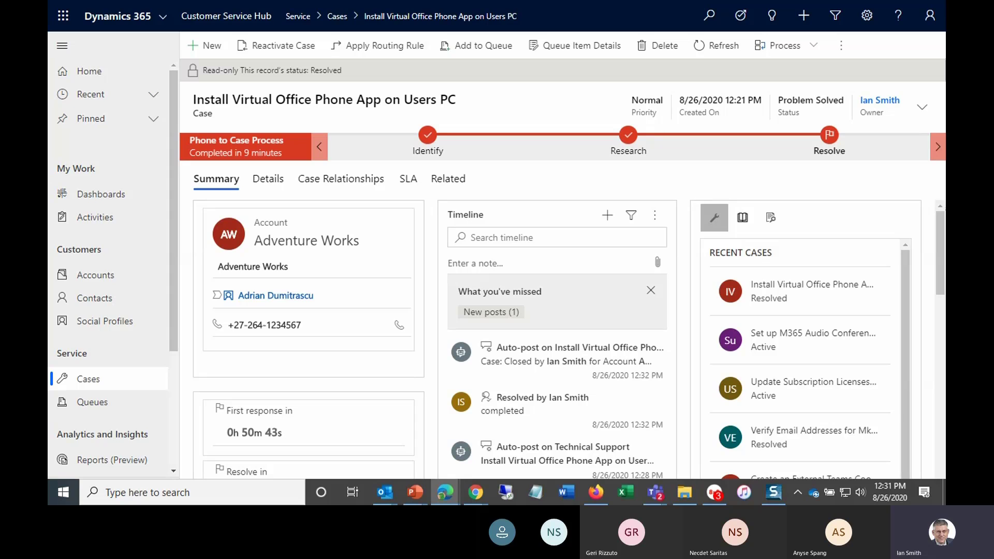
- Switch to PowerPoint and start the slide show from the current slide, swapping presenter view and slide show
left_click(415, 492)
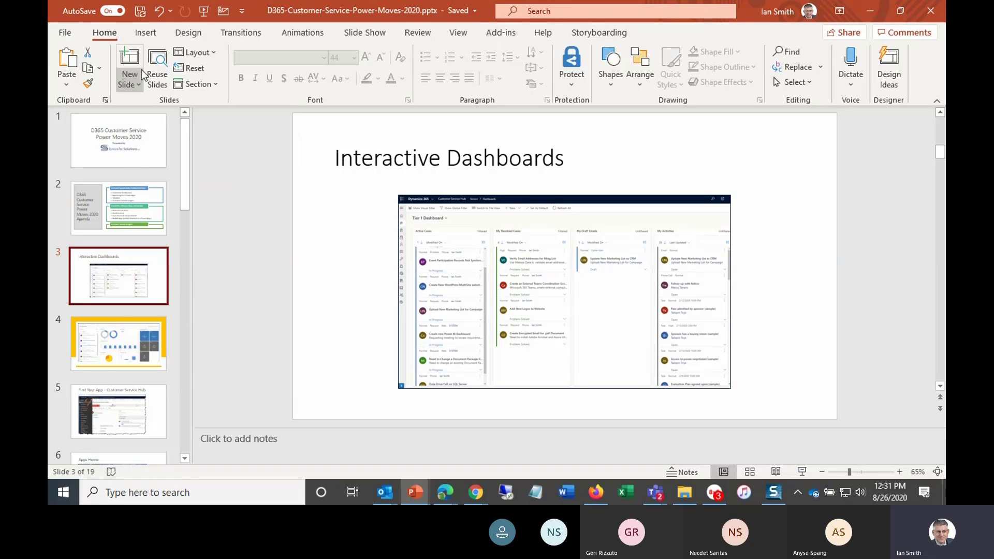
left_click(459, 33)
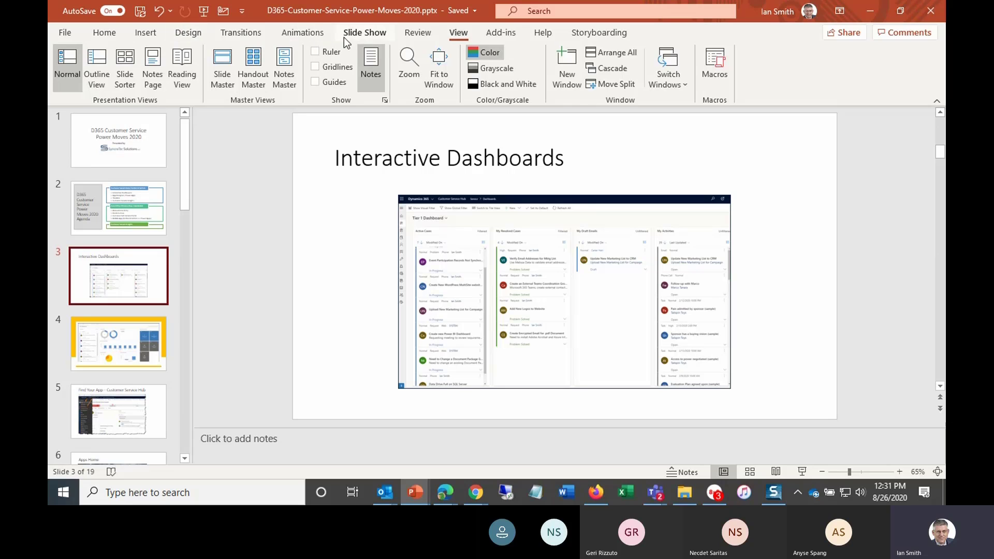
left_click(357, 33)
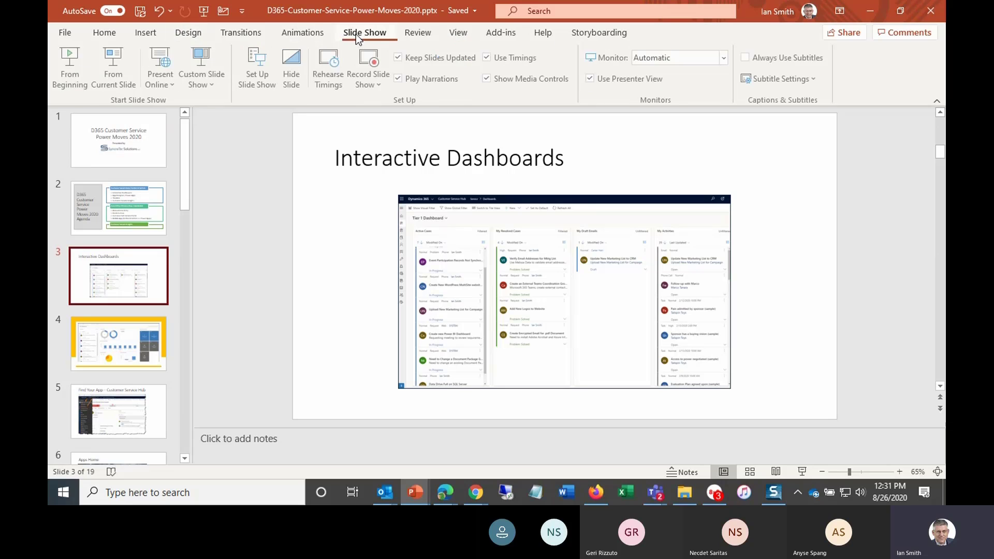
left_click(119, 75)
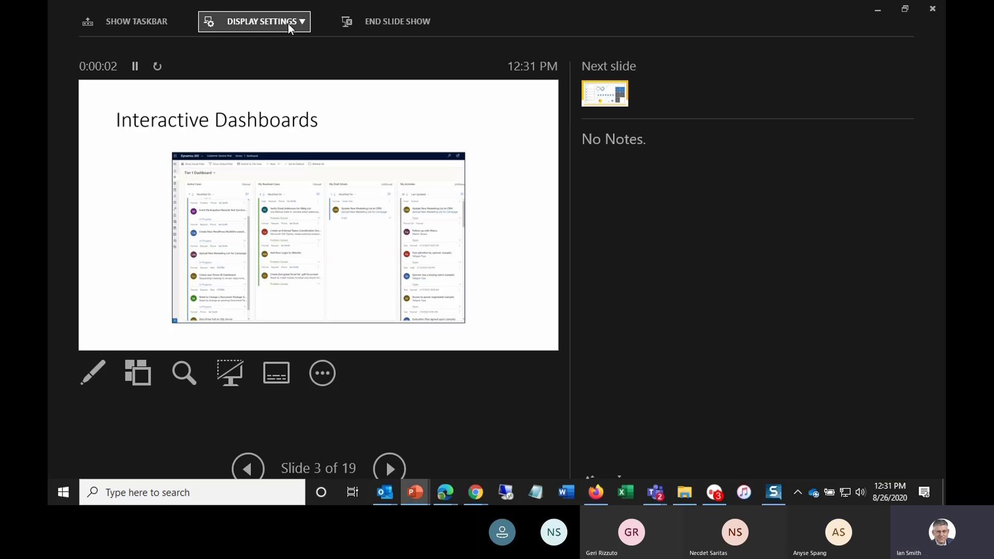
left_click(288, 22)
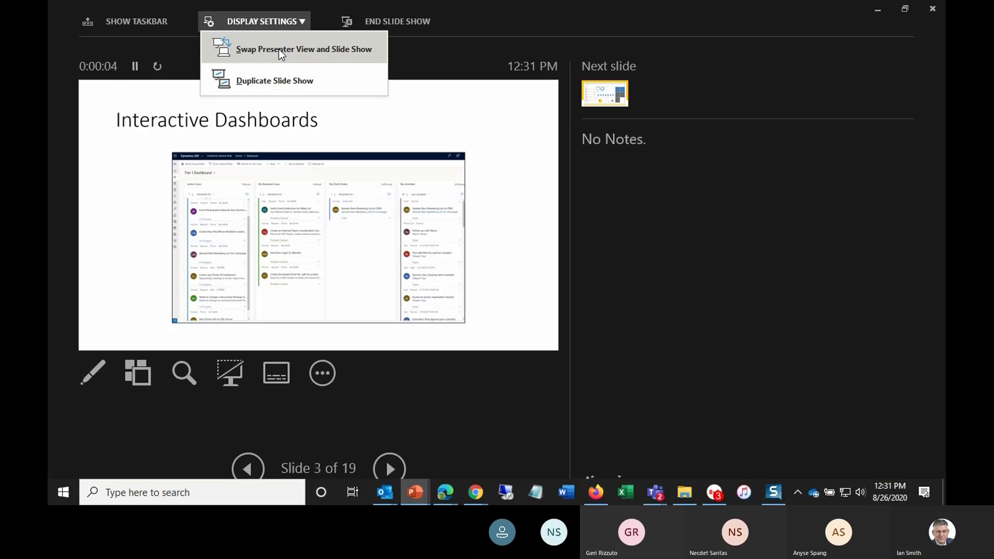
left_click(278, 49)
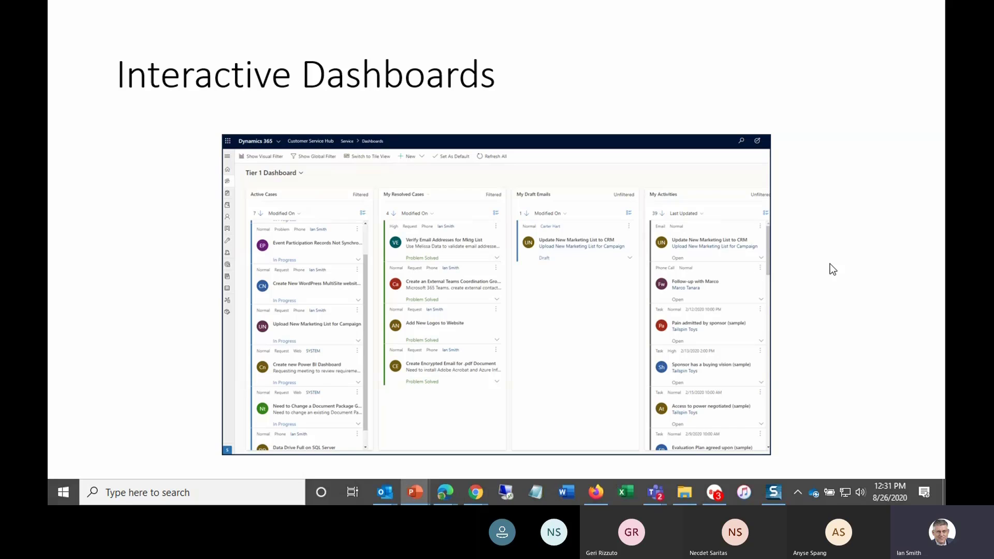
- Advance through the slides from Interactive Dashboards to Business Process Flow
left_click(833, 232)
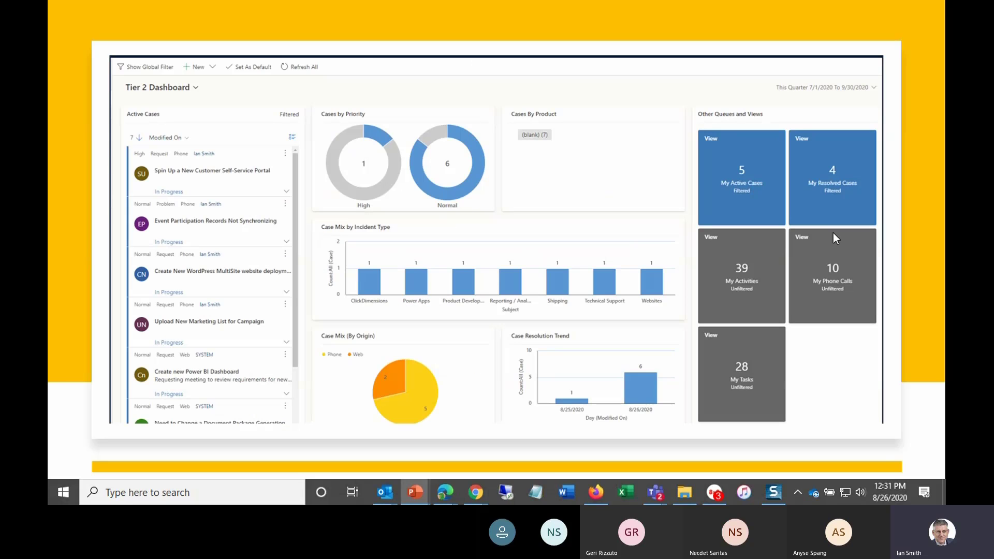
left_click(833, 232)
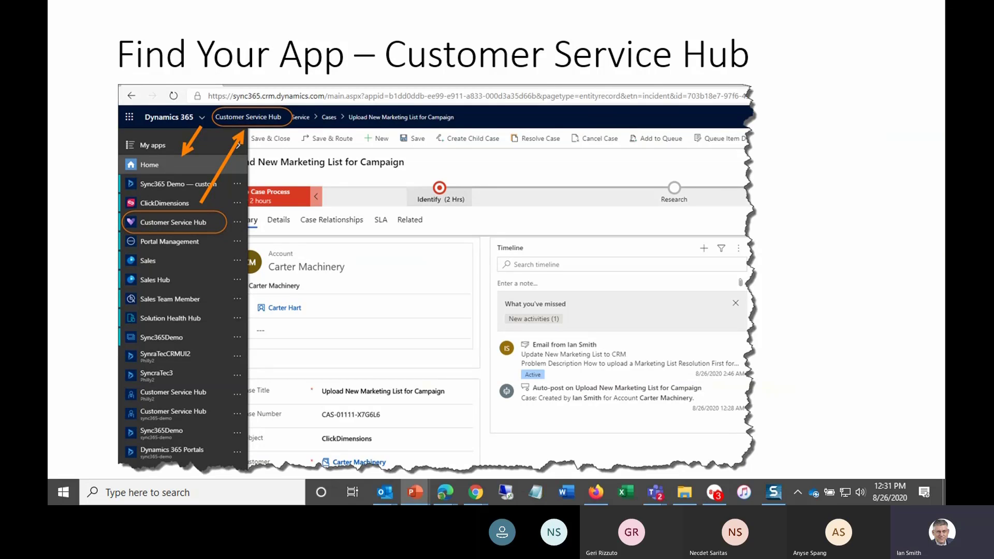
key("Right")
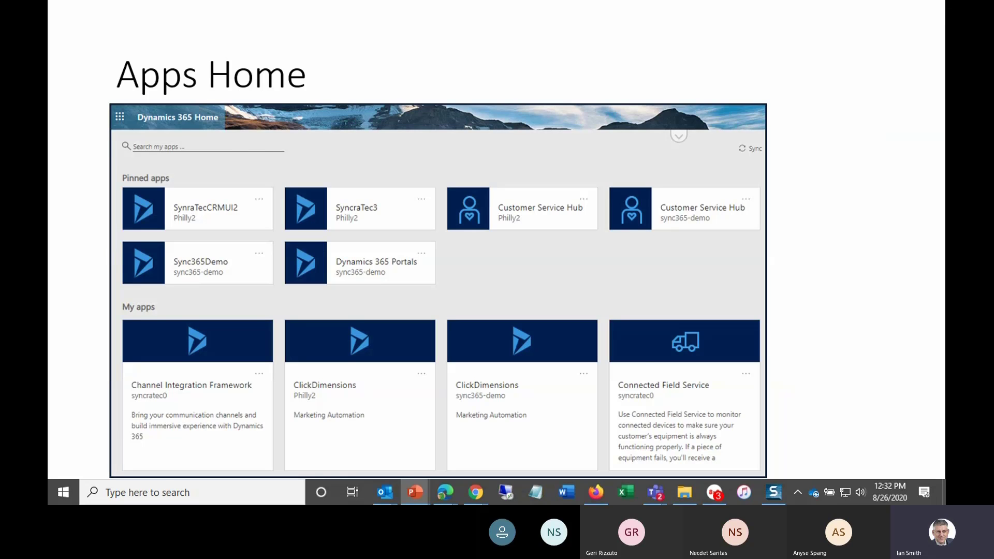
key("Right")
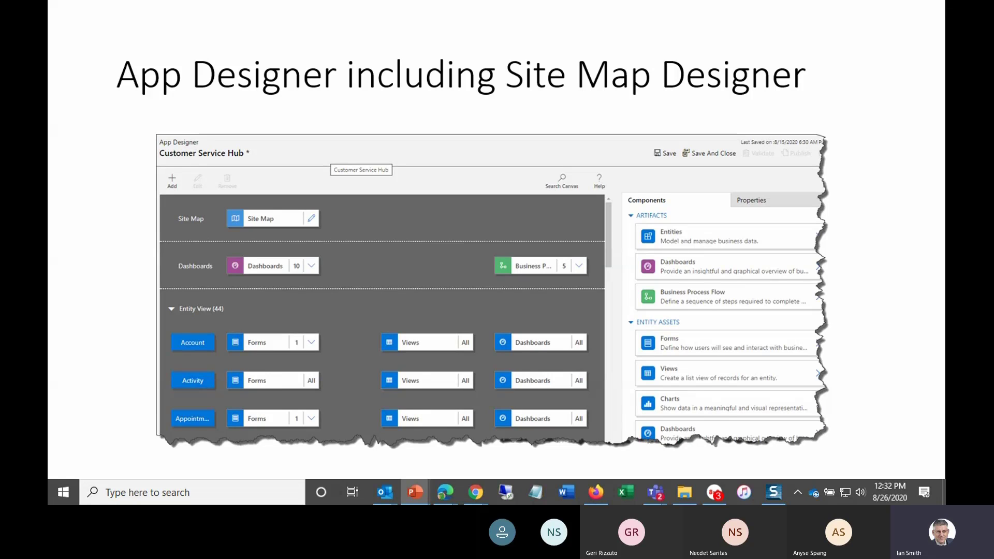
key("Right")
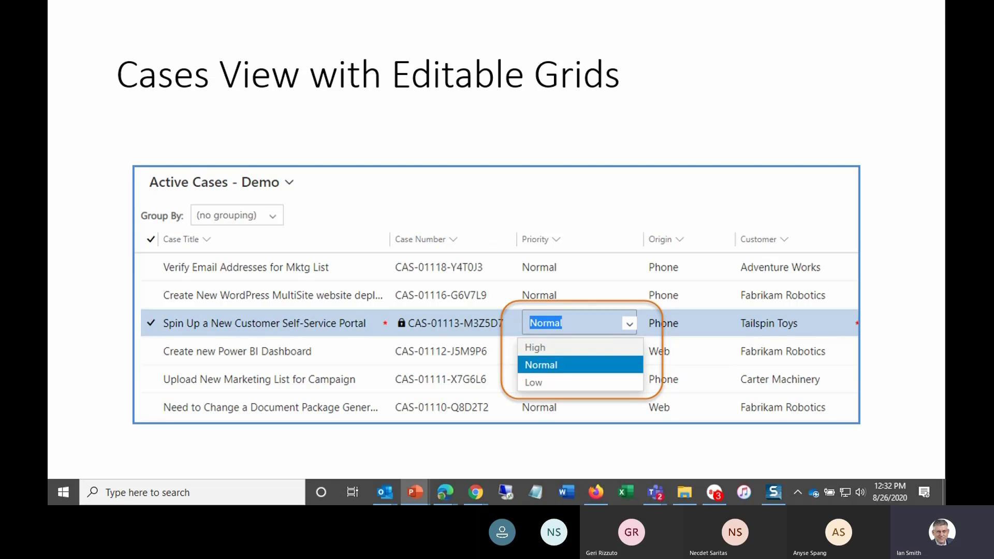
key("Right")
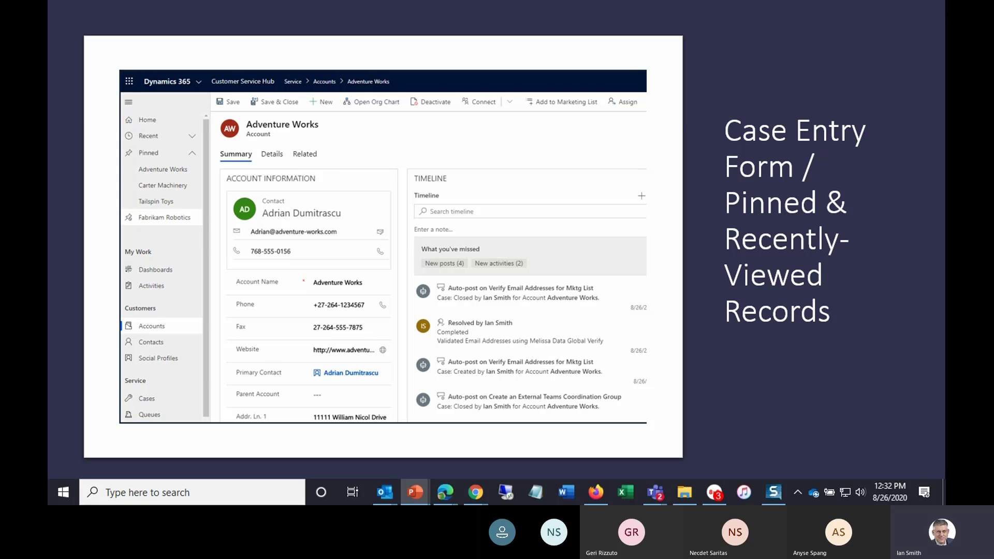
key("Right")
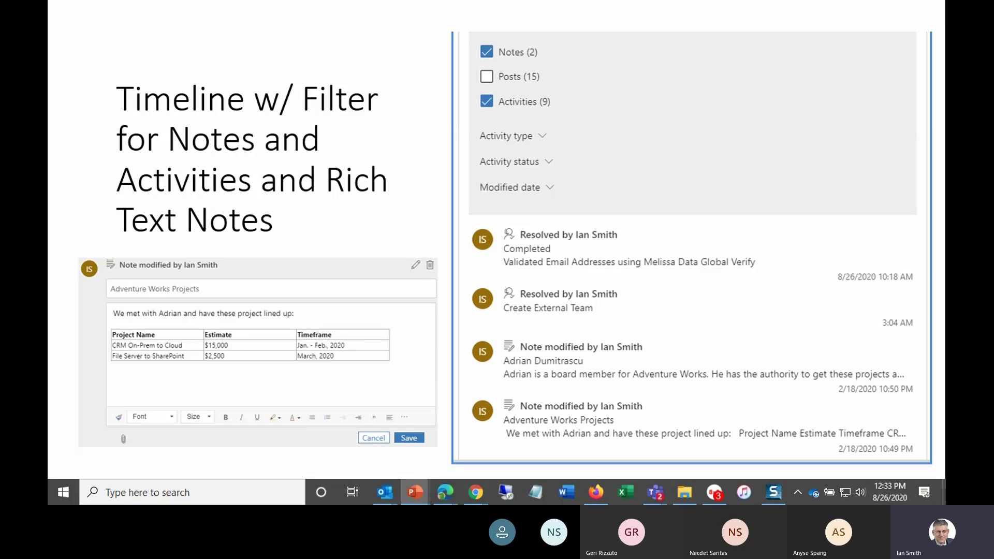
key("Right")
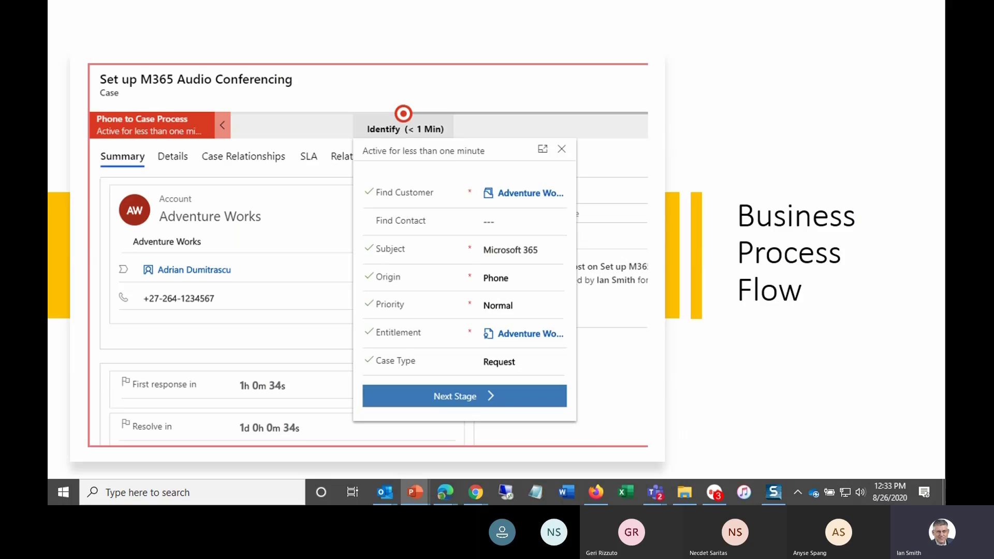
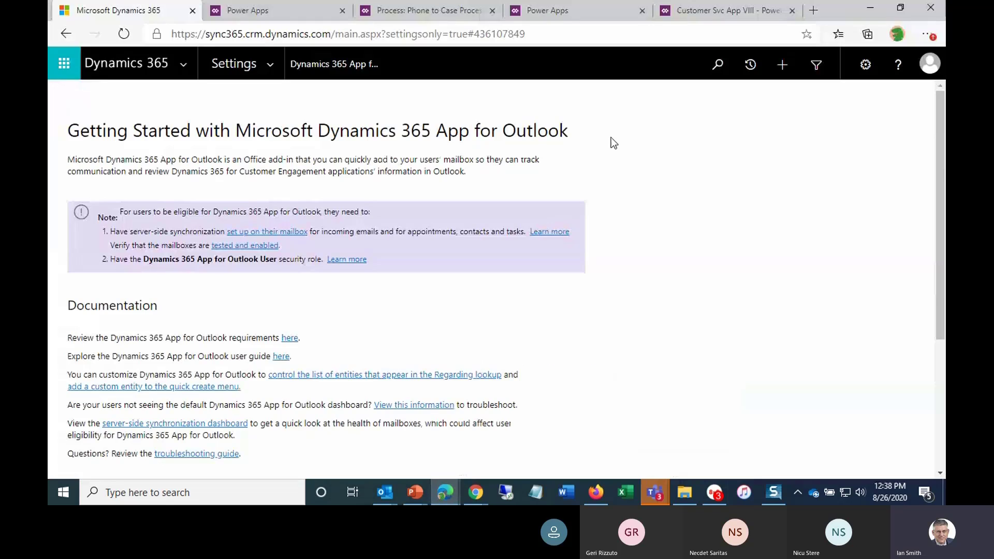
- In the Customer Svc App VIII canvas app, set the Error Installing Solution case's Origin to Email and submit it
left_click(706, 14)
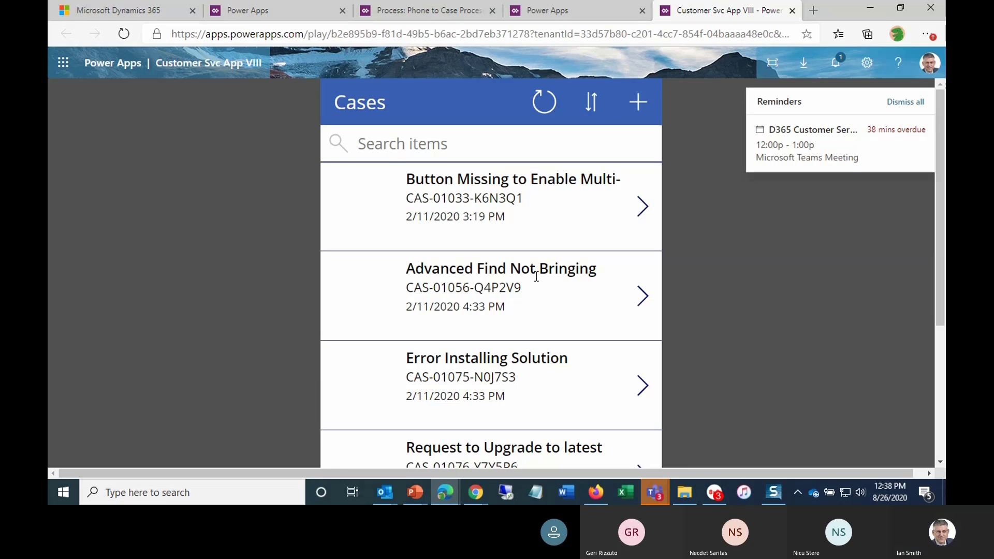
scroll(495, 329, "down", 2)
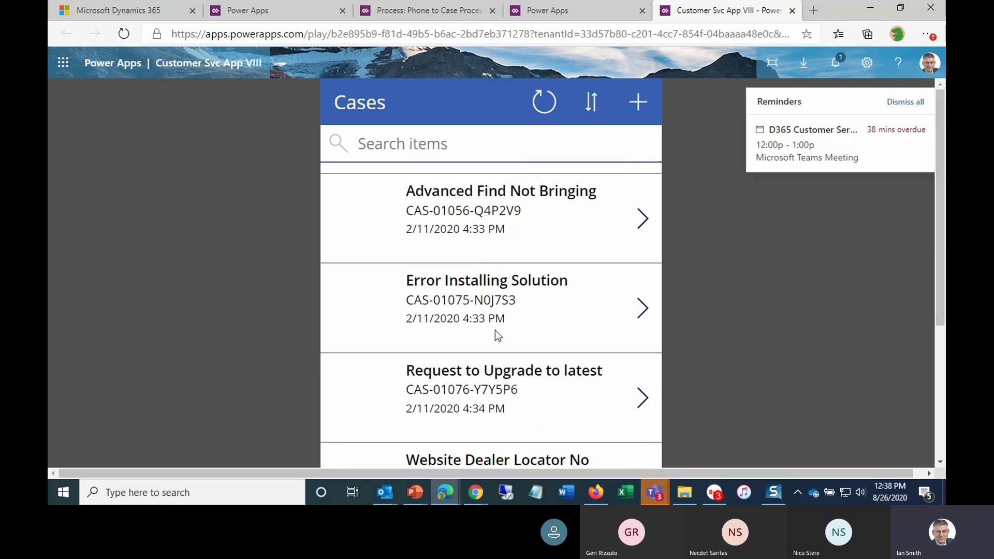
left_click(642, 306)
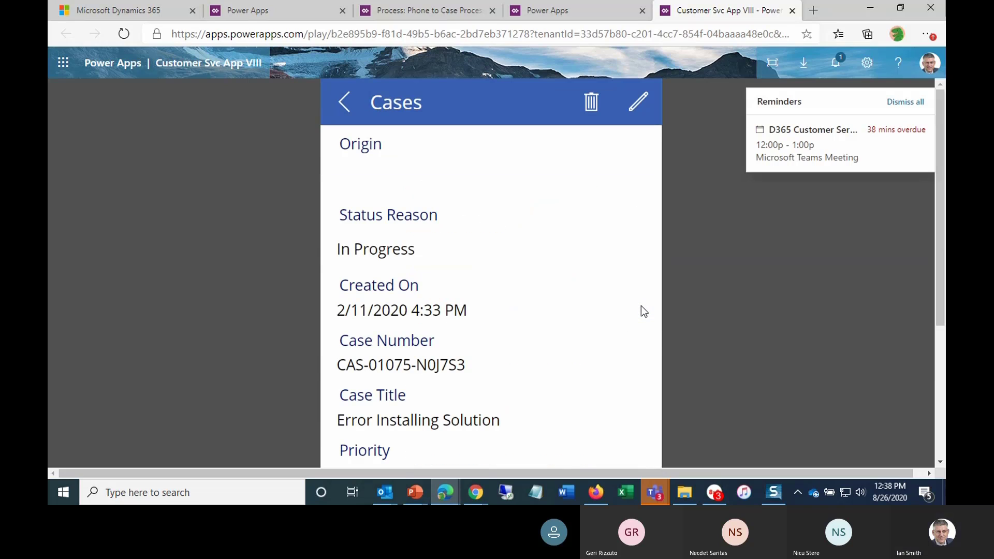
left_click(636, 107)
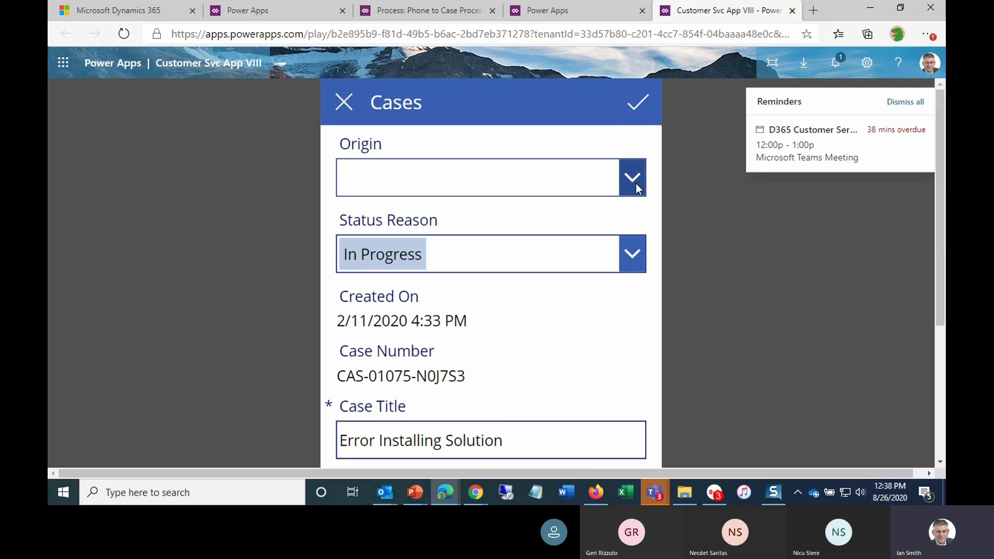
left_click(637, 185)
left_click(402, 213)
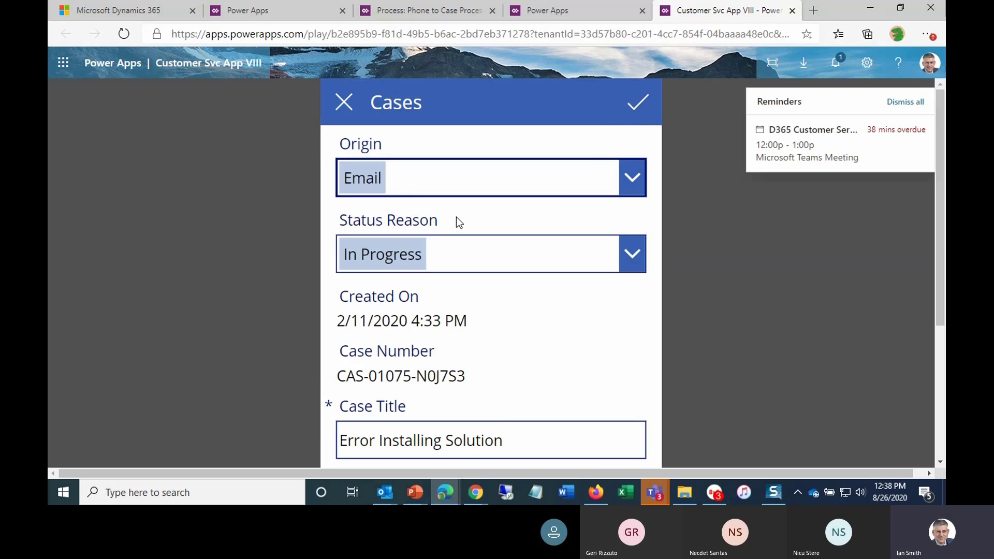
left_click(636, 109)
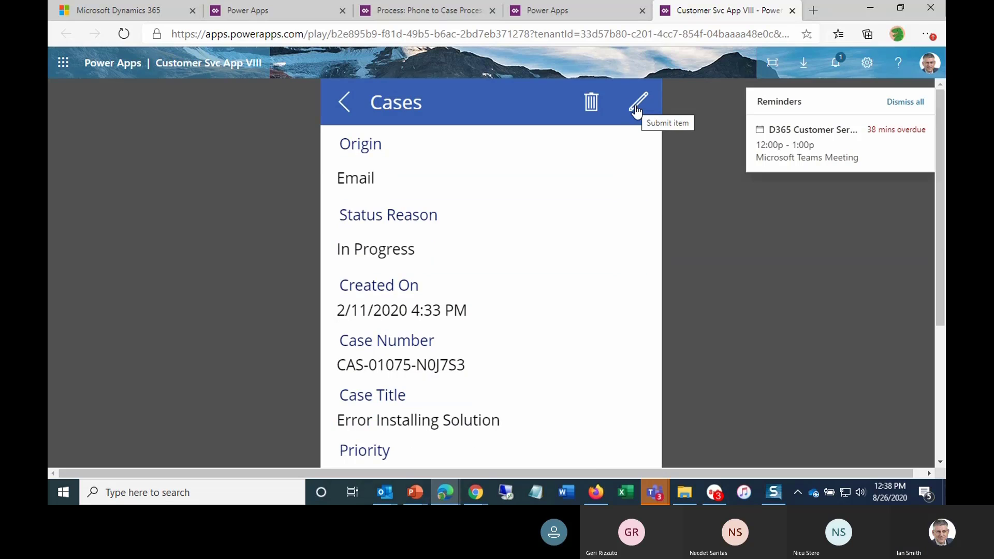
- Browse the open tabs: portal designer, business process flows list, Power Apps apps list with its new-app options, and the process designer
left_click(579, 17)
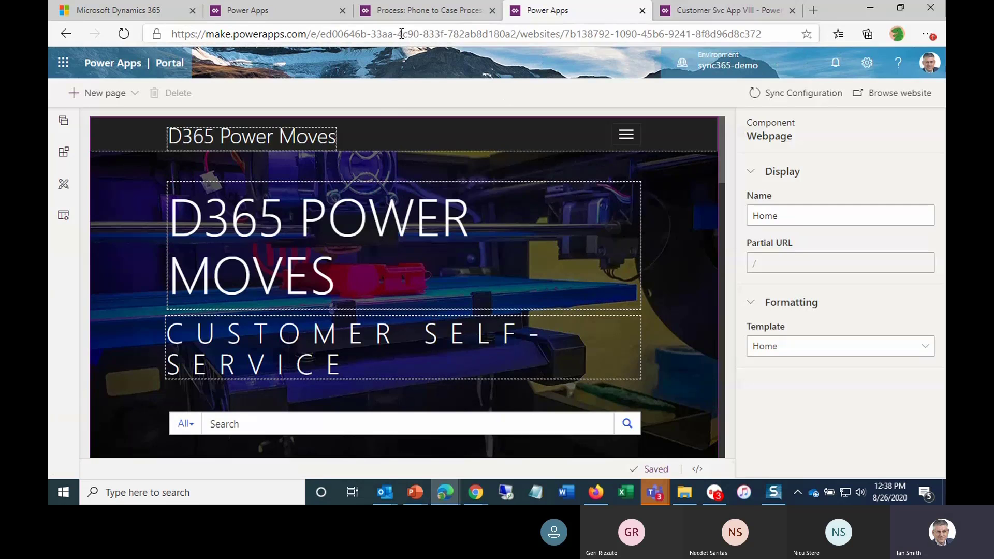
left_click(405, 14)
left_click(298, 21)
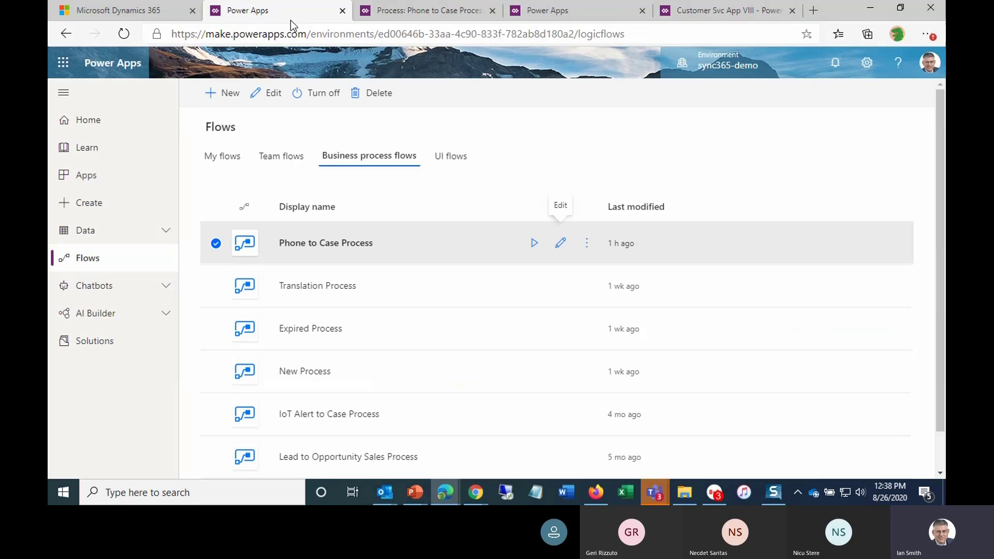
left_click(101, 181)
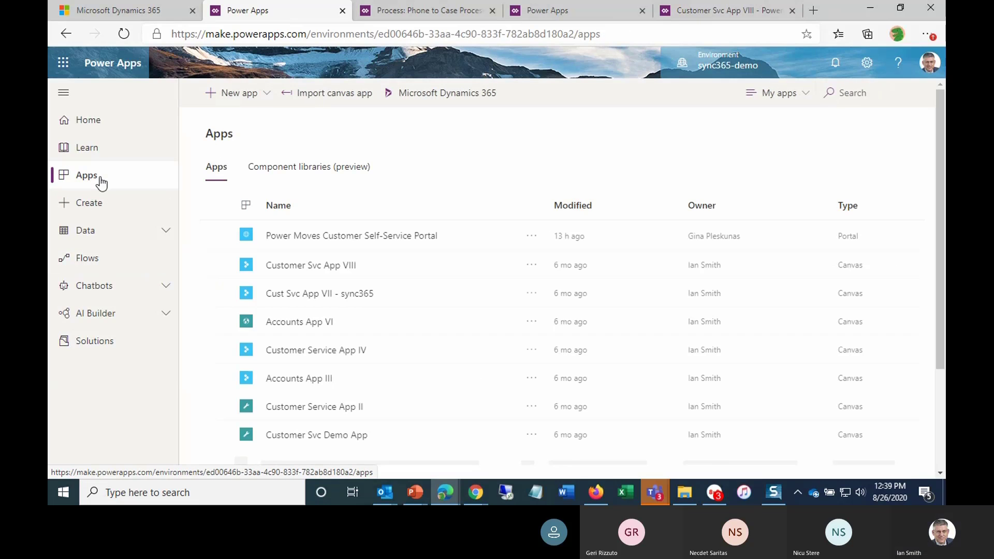
left_click(264, 96)
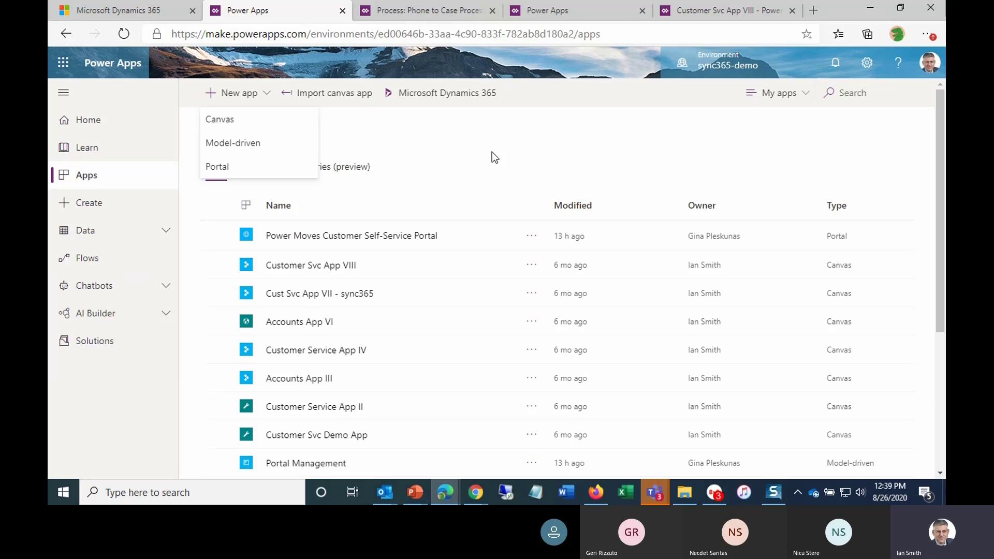
left_click(409, 153)
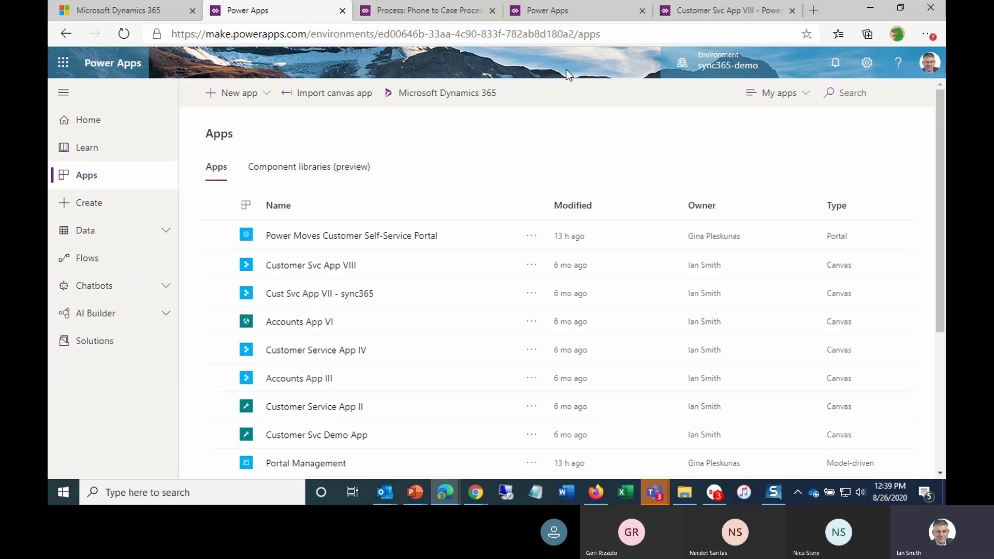
left_click(564, 11)
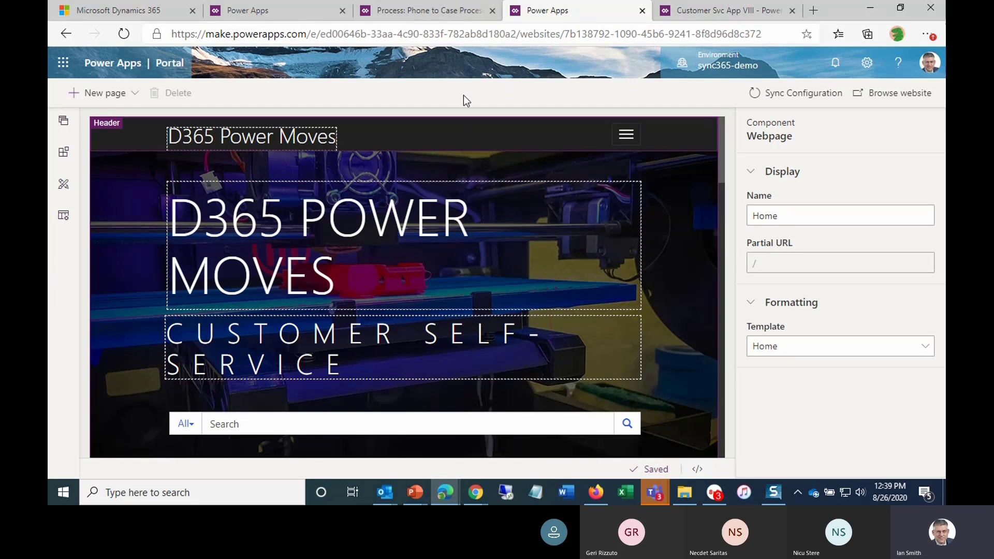
left_click(431, 14)
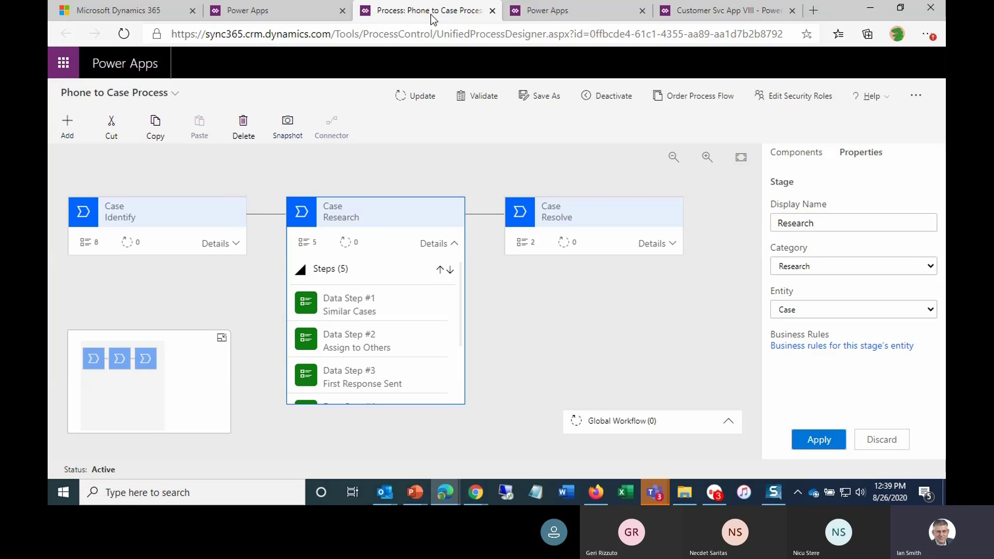
left_click(869, 13)
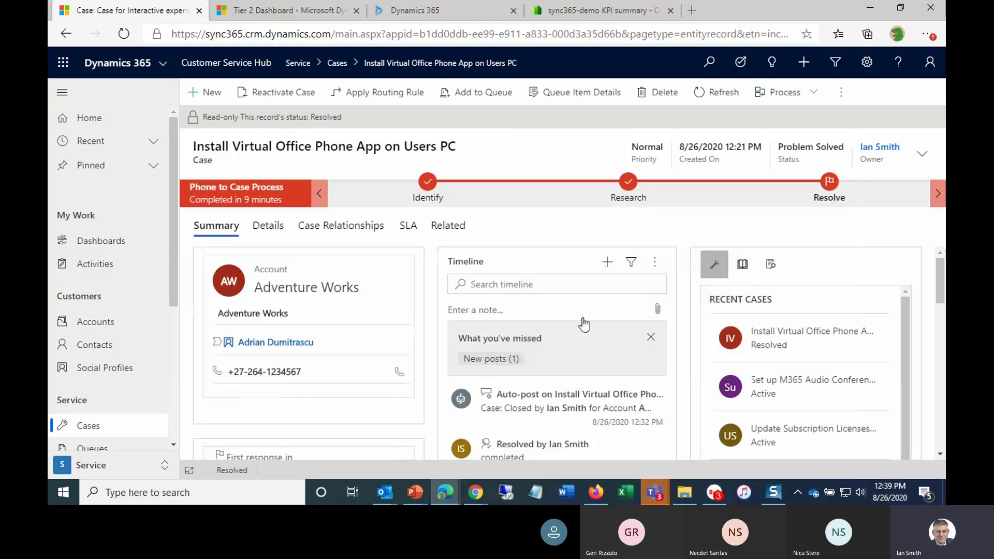
- Switch to the customer self-service support portal and search it for "encryption"
mouse_move(600, 492)
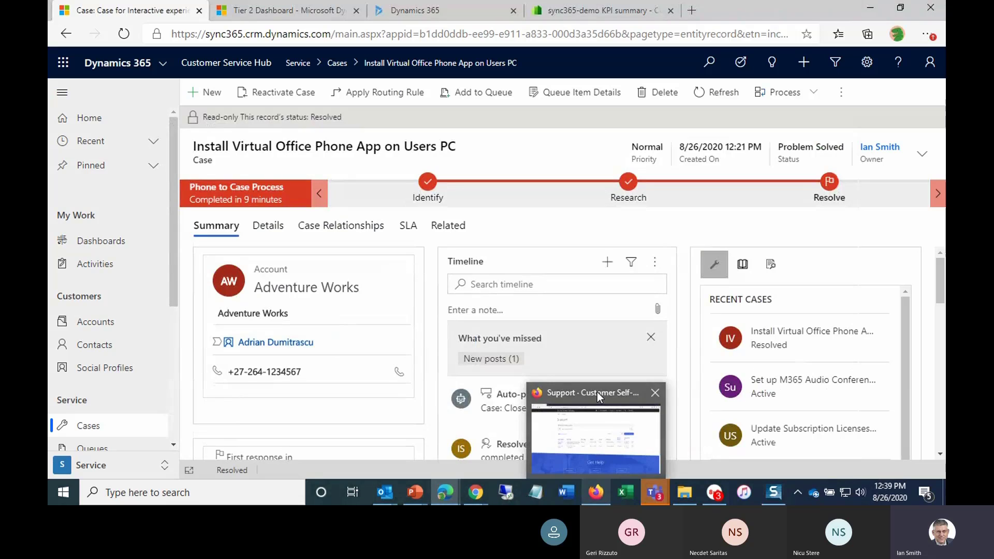
left_click(597, 414)
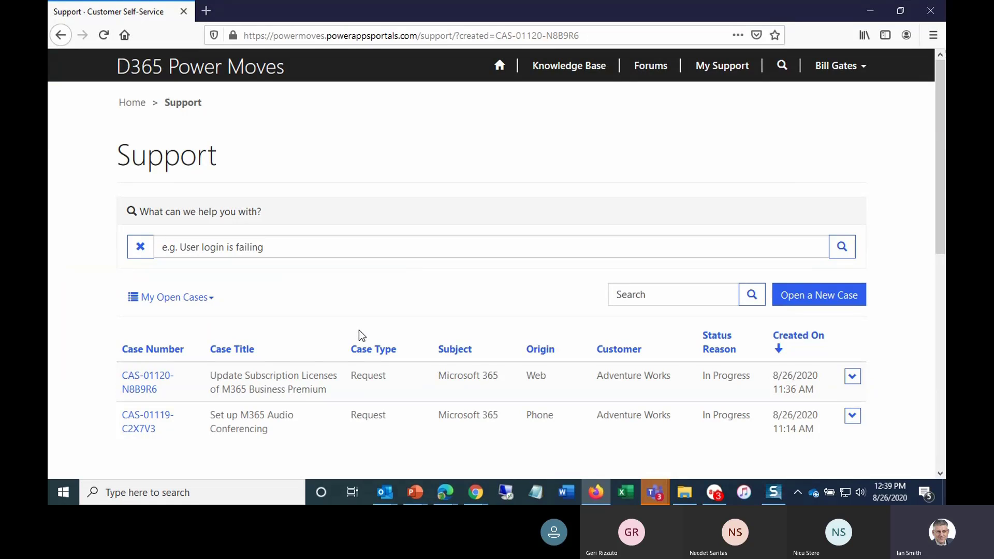
left_click(188, 248)
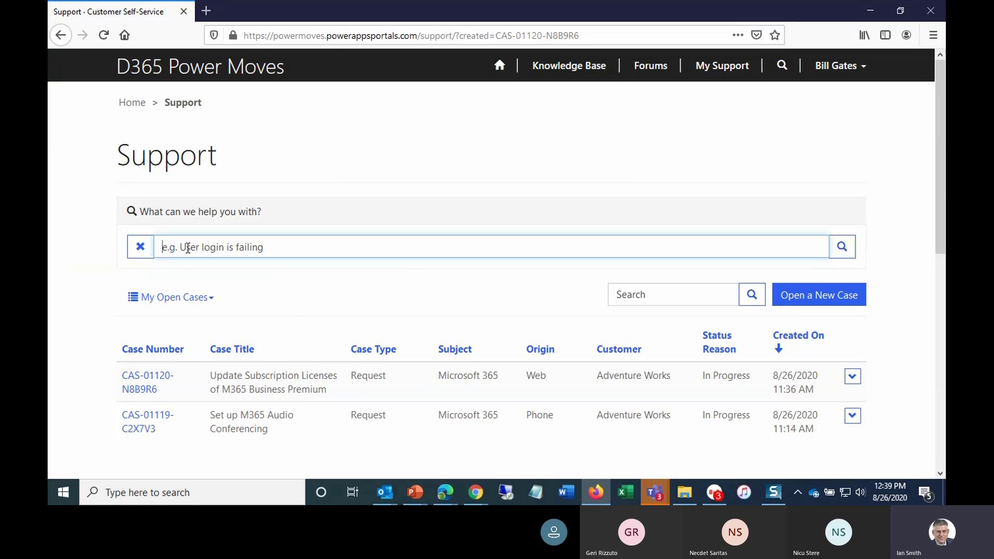
type("encryption")
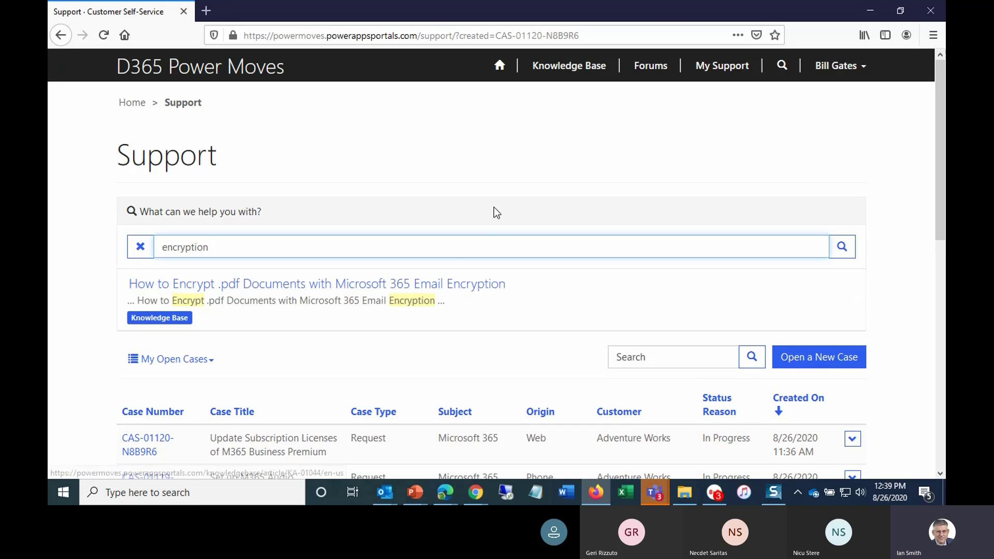
scroll(492, 197, "down", 2)
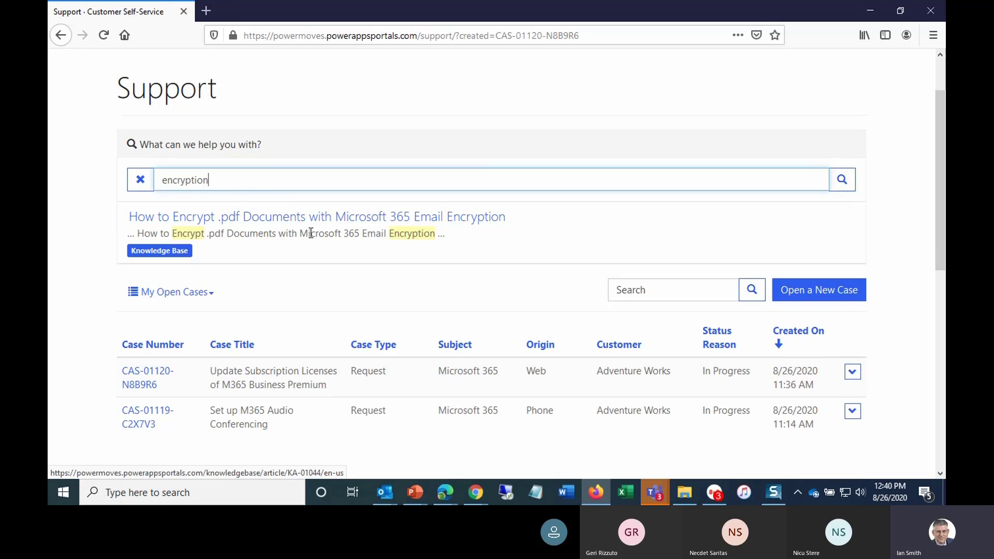
- Open a new portal case and enter the title "Install App for Outlook on New Laptop"
left_click(801, 290)
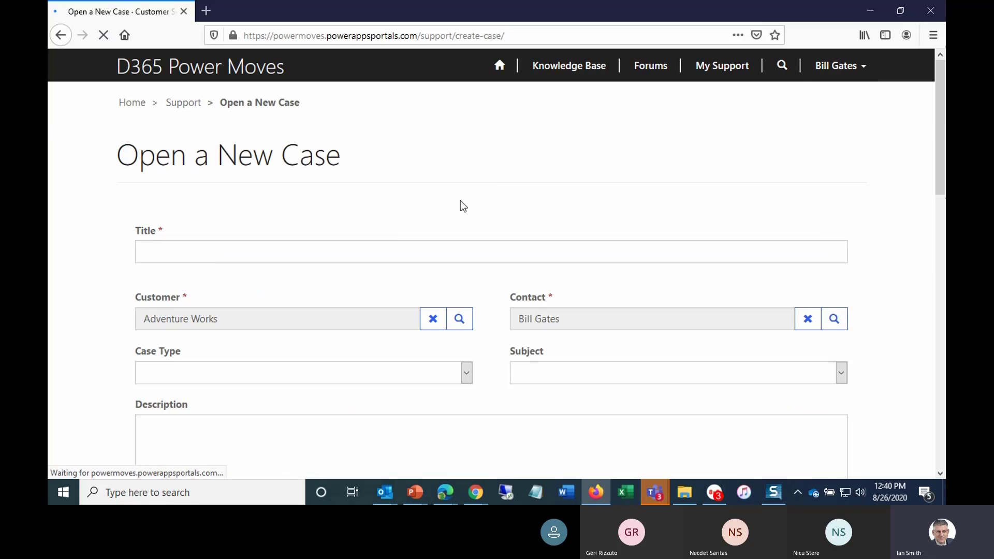
scroll(424, 207, "down", 2)
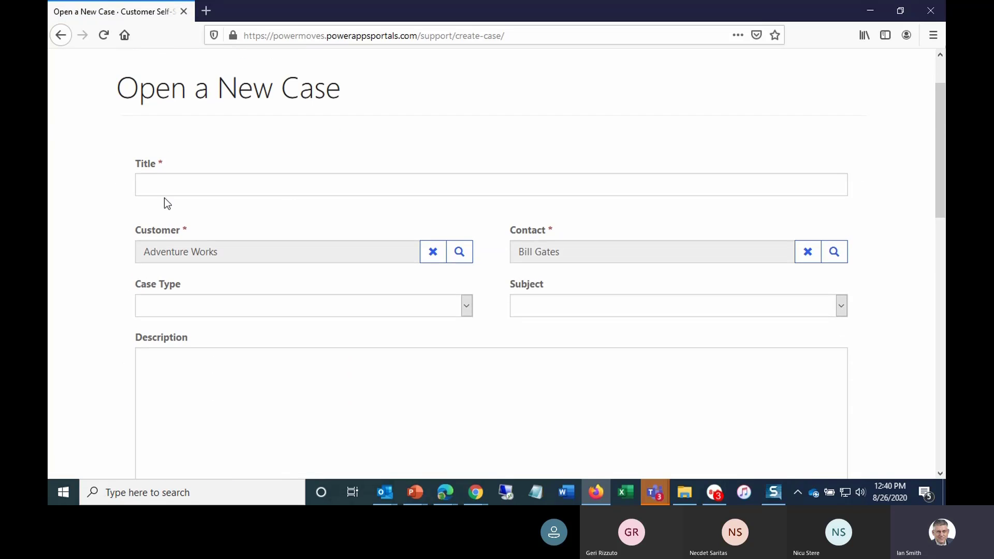
left_click(161, 185)
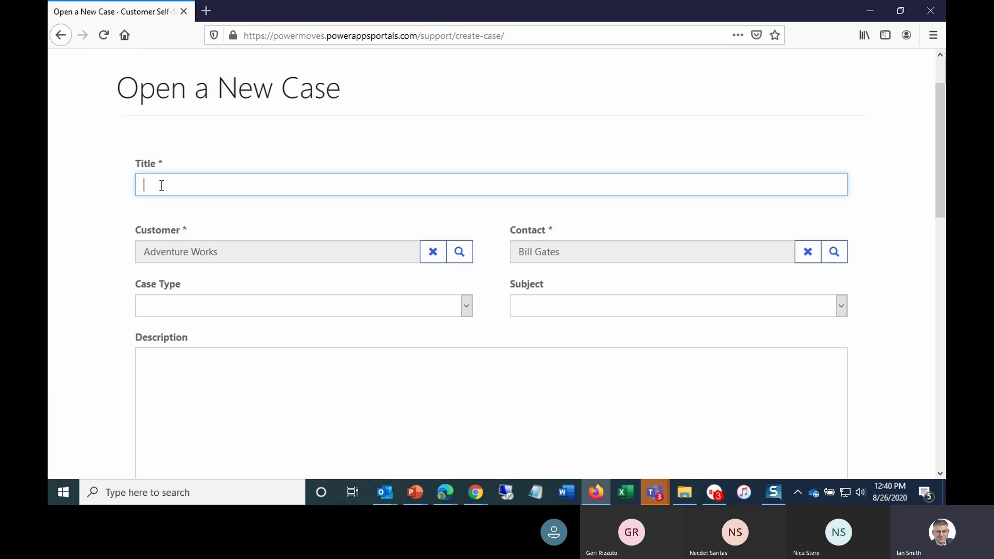
type("Install App for Outlook on New PC")
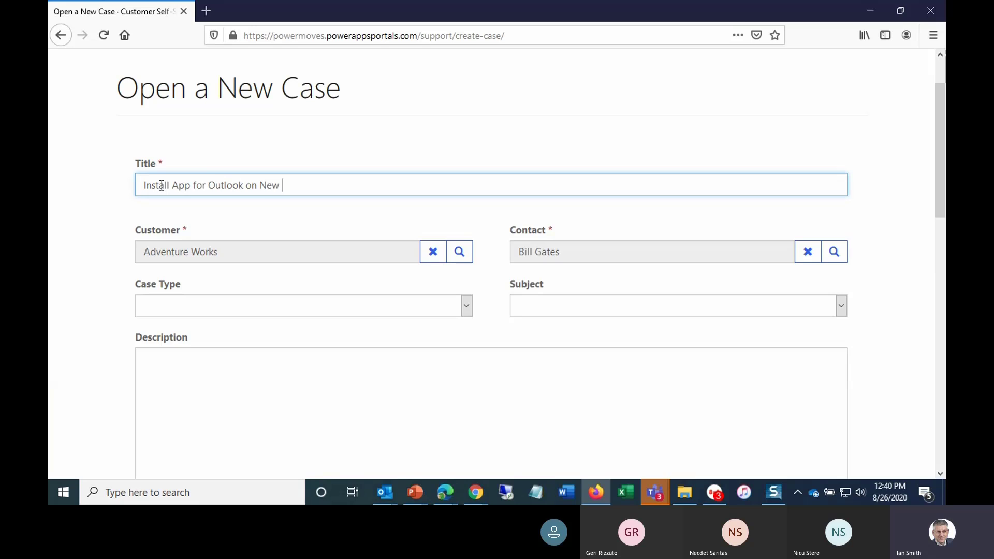
key("BackSpace")
key("BackSpace")
type("Laptop")
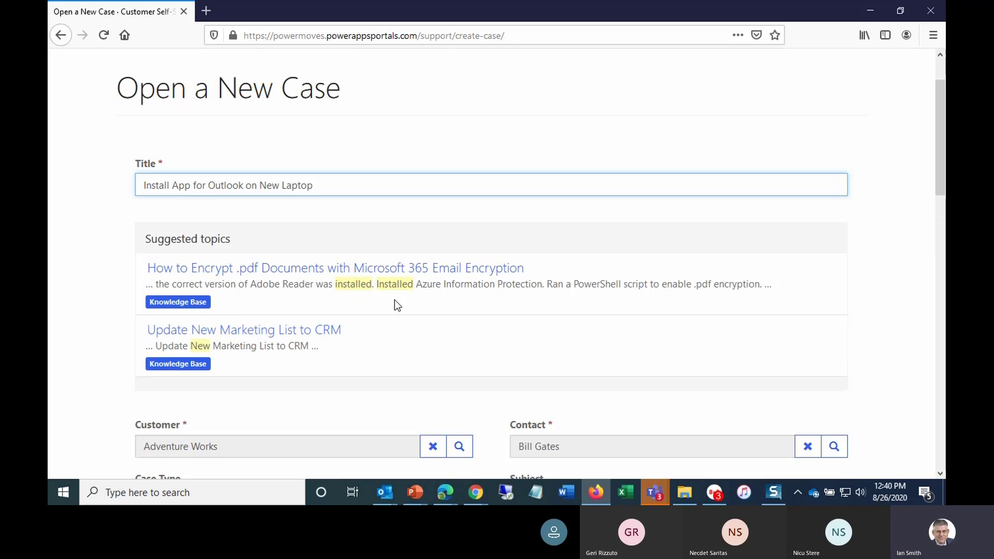
- Set the new case's Case Type to Request and Subject to Dynamics 365
scroll(395, 303, "down", 4)
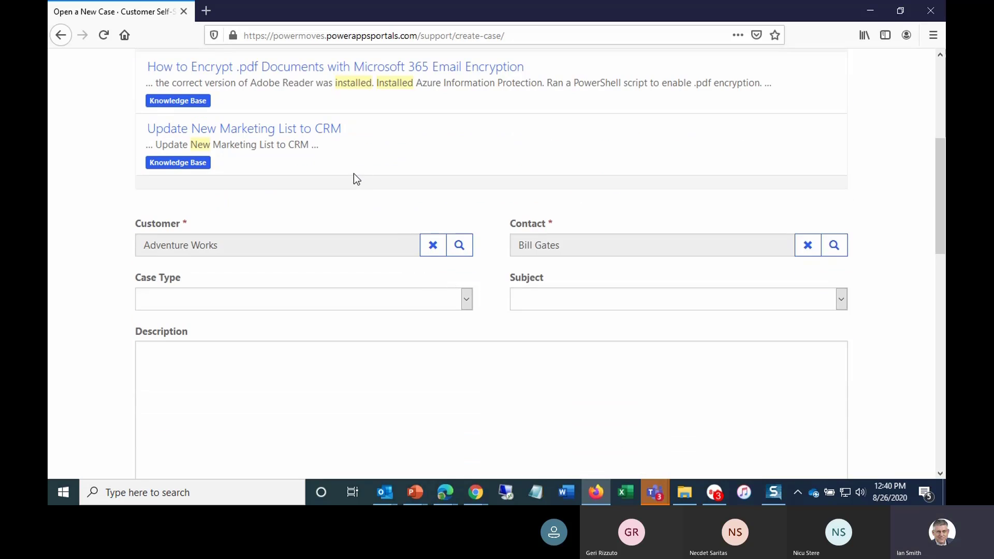
left_click(467, 300)
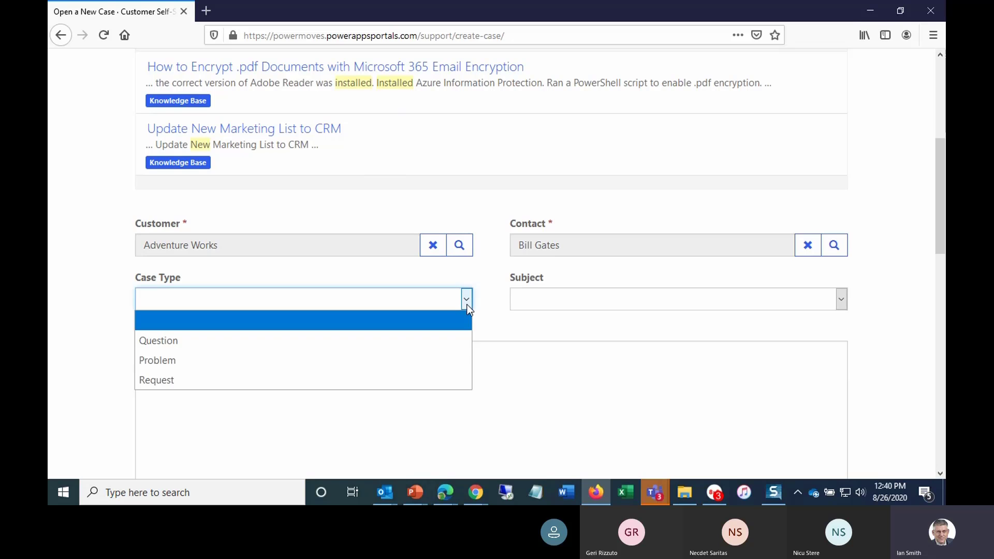
left_click(165, 381)
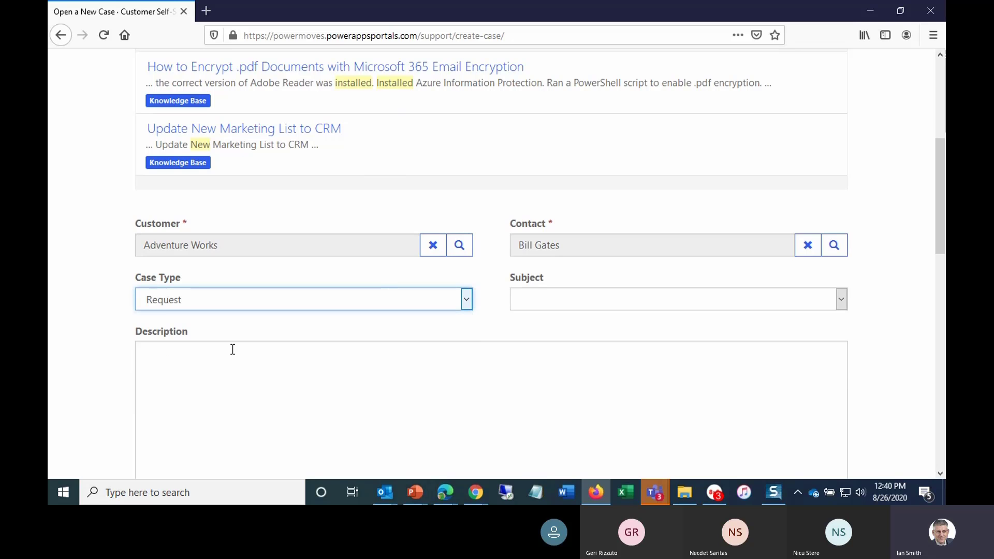
left_click(843, 299)
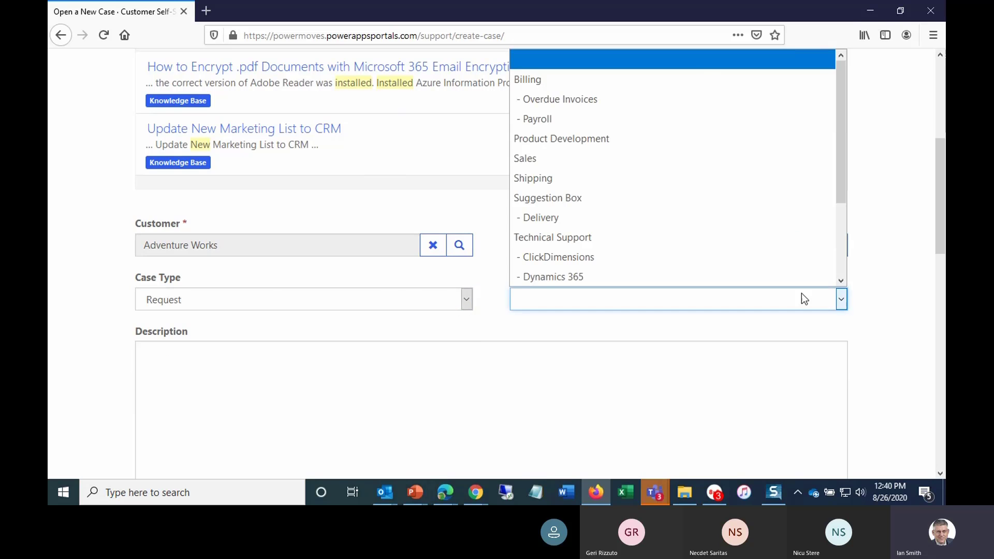
scroll(616, 220, "down", 2)
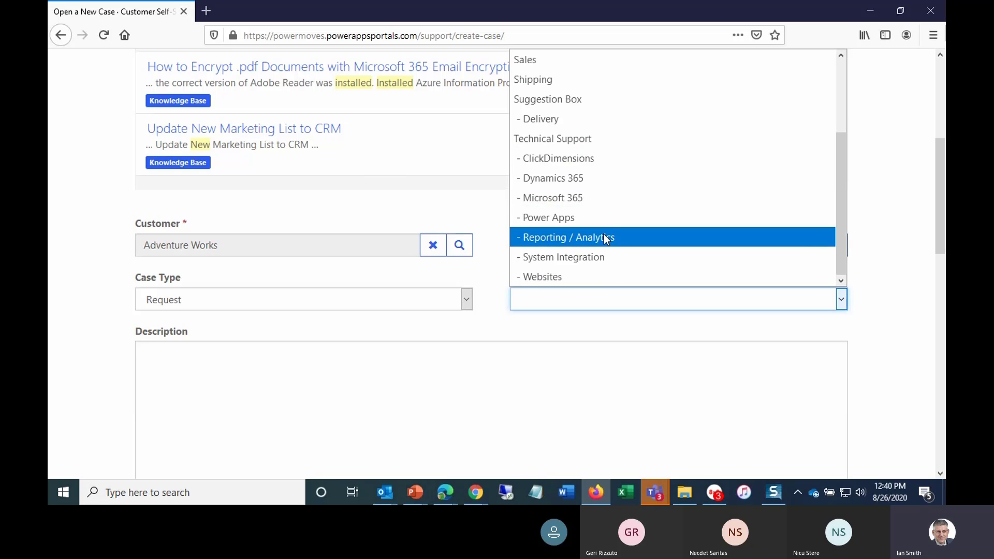
left_click(564, 179)
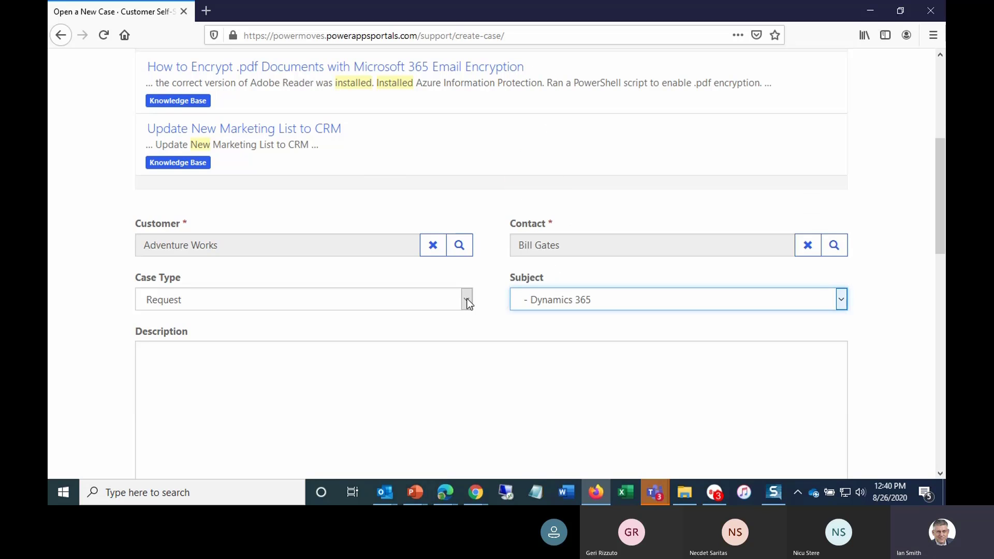
- Copy the case title into the Description field
left_click(198, 362)
scroll(247, 361, "down", 5)
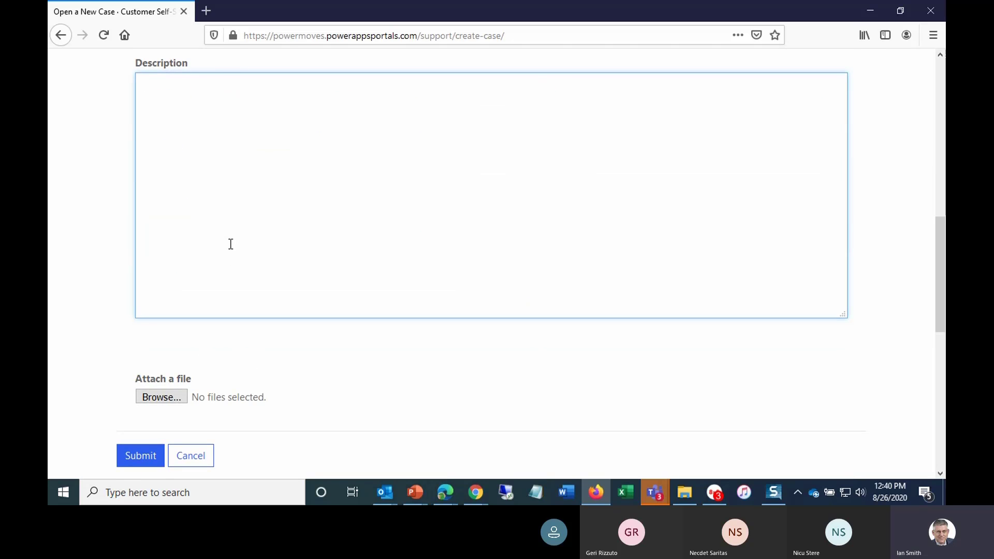
scroll(274, 239, "up", 6)
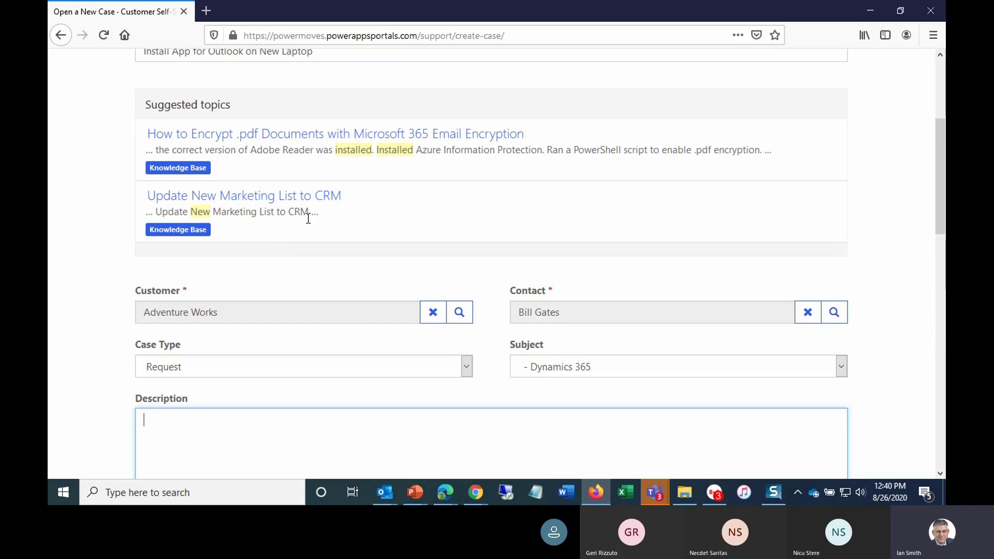
scroll(305, 224, "up", 4)
left_click(314, 252)
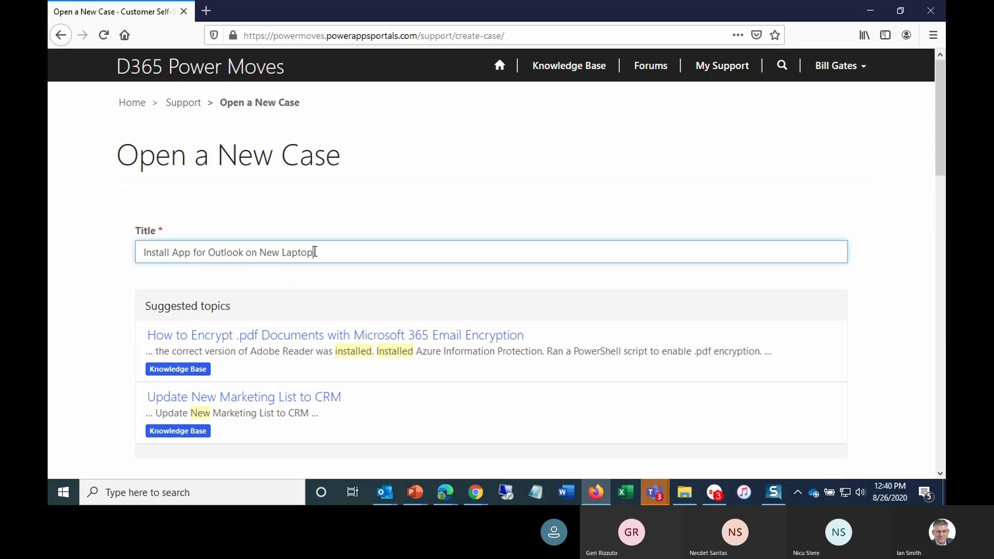
triple_click(314, 252)
key("ctrl+c")
scroll(322, 308, "down", 3)
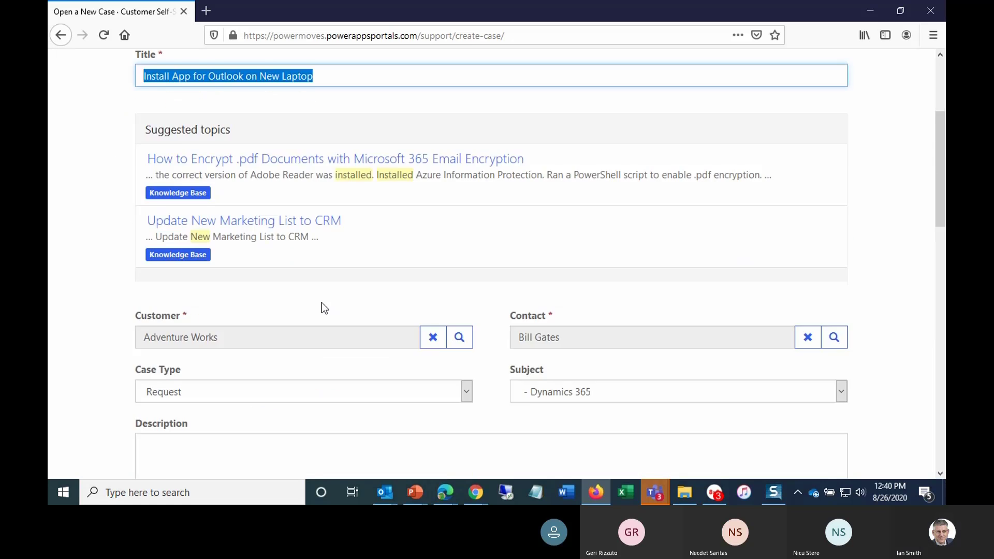
scroll(207, 316, "down", 6)
scroll(206, 310, "up", 3)
left_click(206, 308)
key("ctrl+v")
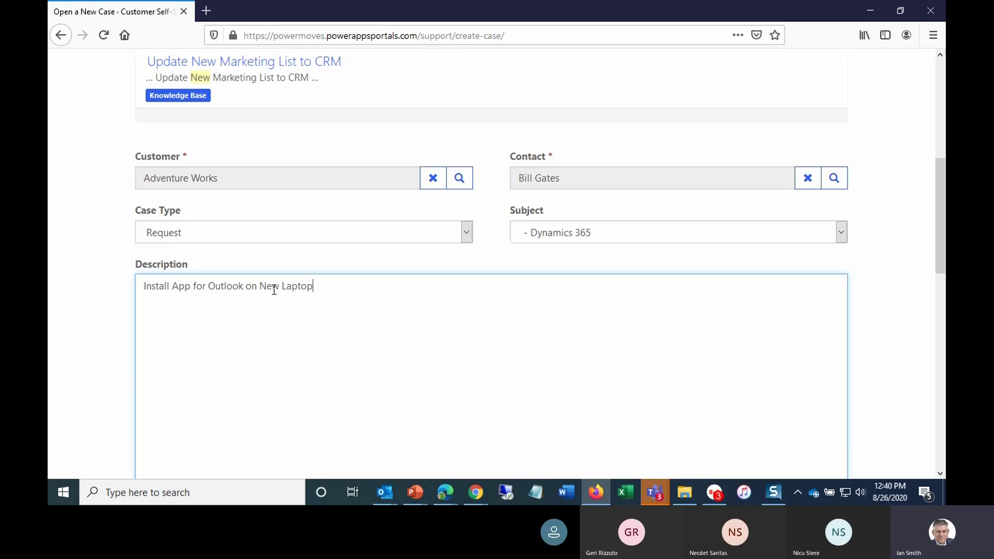
- Submit the new support case from the portal form
scroll(315, 279, "down", 5)
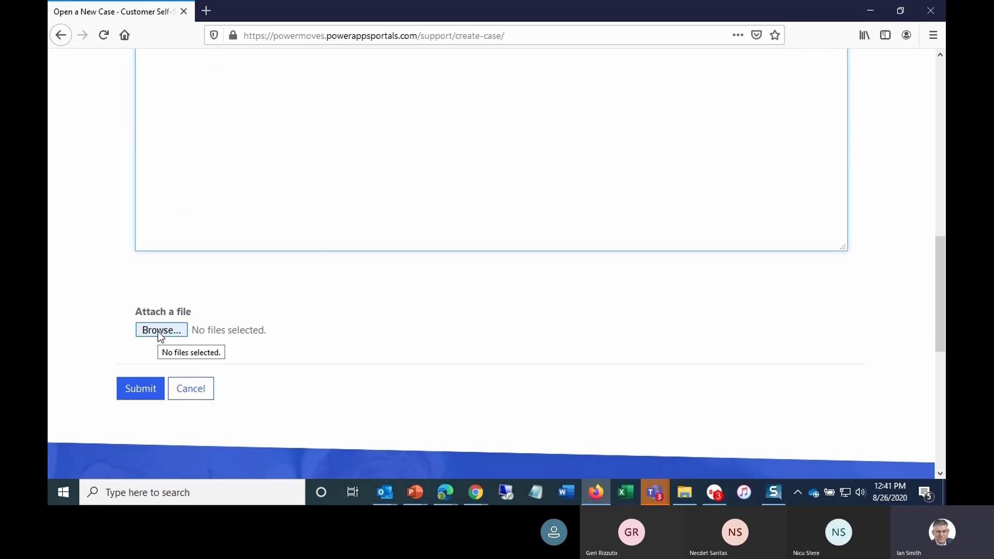
left_click(141, 393)
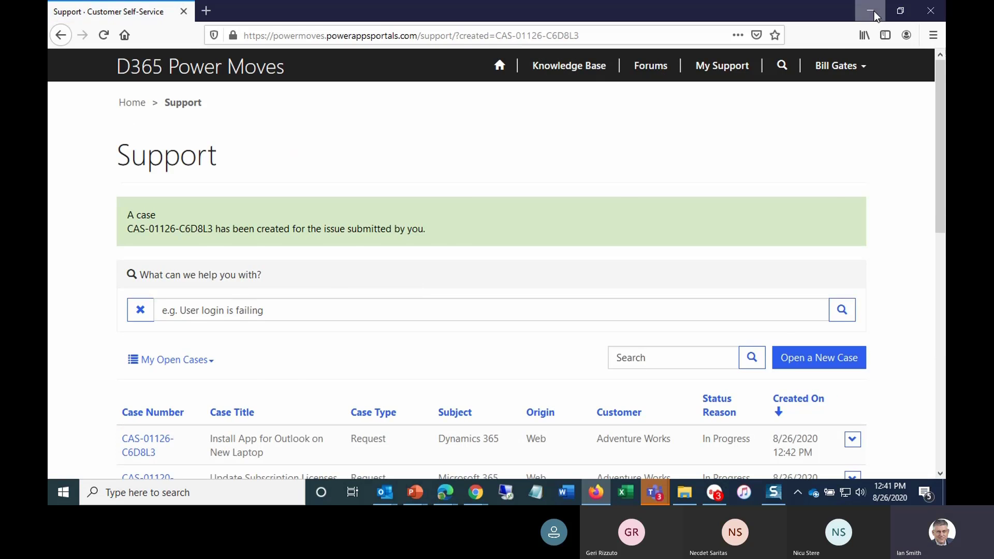
- Switch to Customer Service Hub and open the new Outlook laptop case from the Adventure Works account's recent cases
left_click(874, 11)
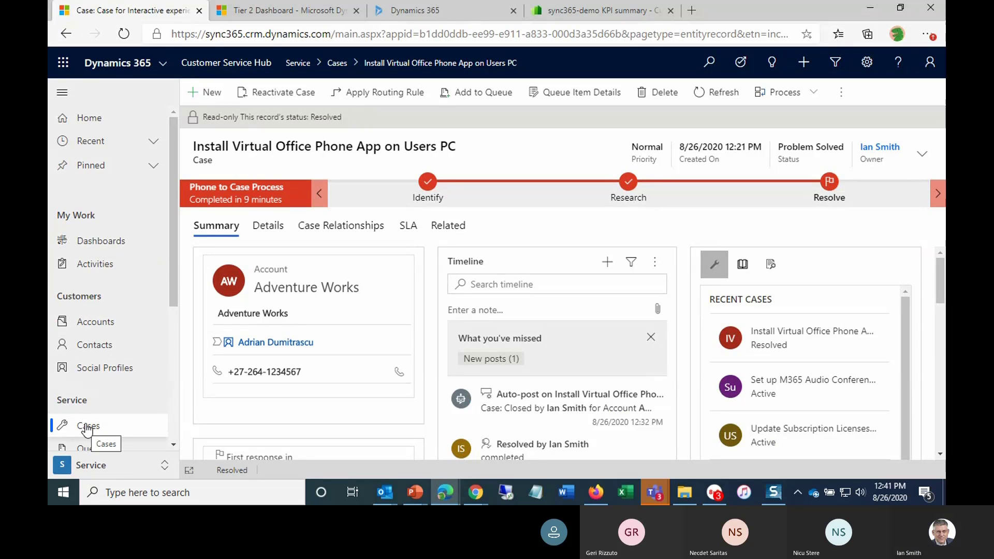
scroll(305, 297, "down", 1)
scroll(305, 297, "down", 6)
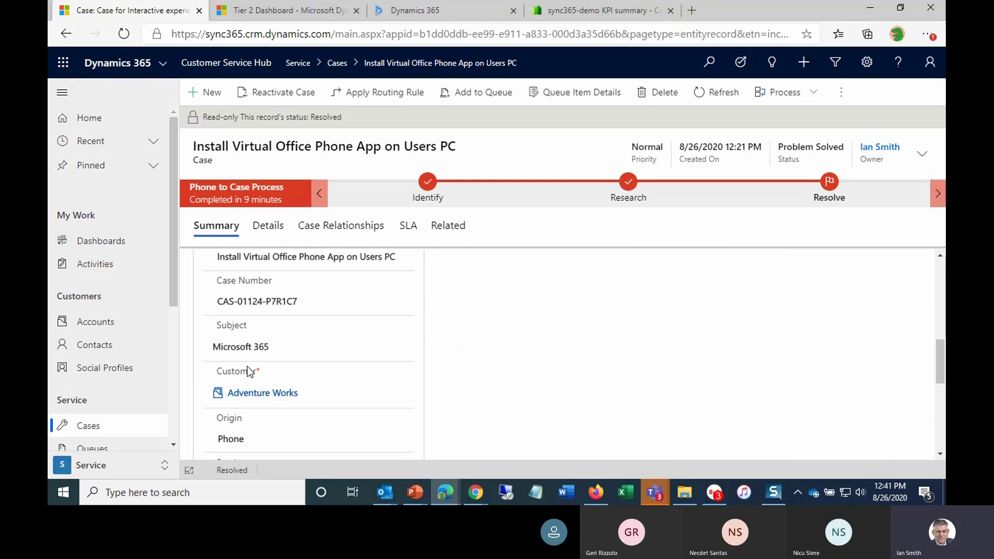
left_click(244, 396)
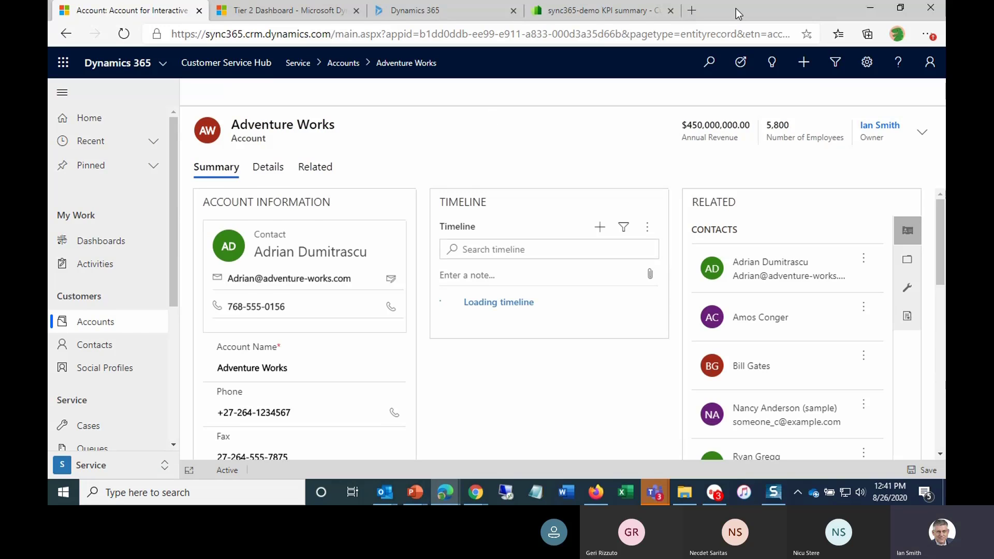
key("F11")
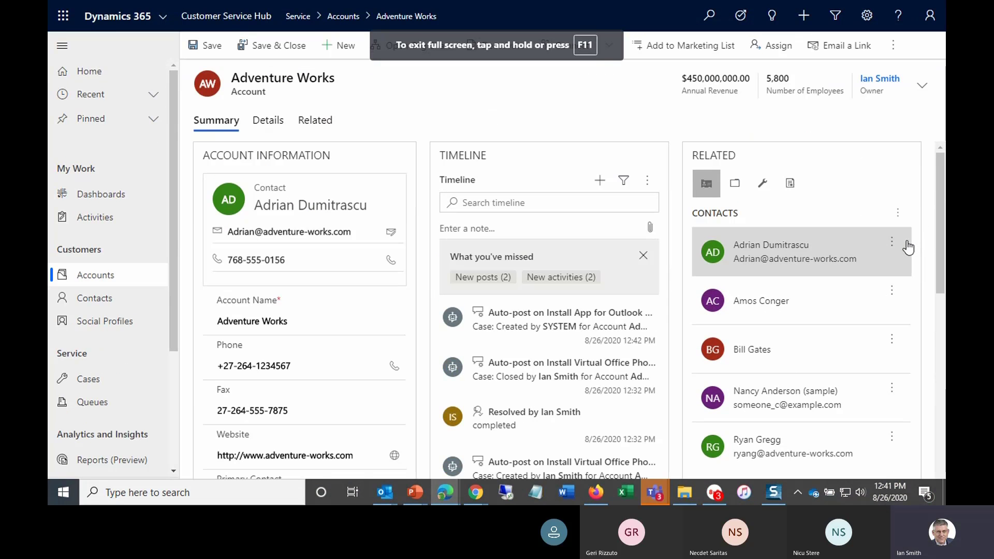
left_click(764, 187)
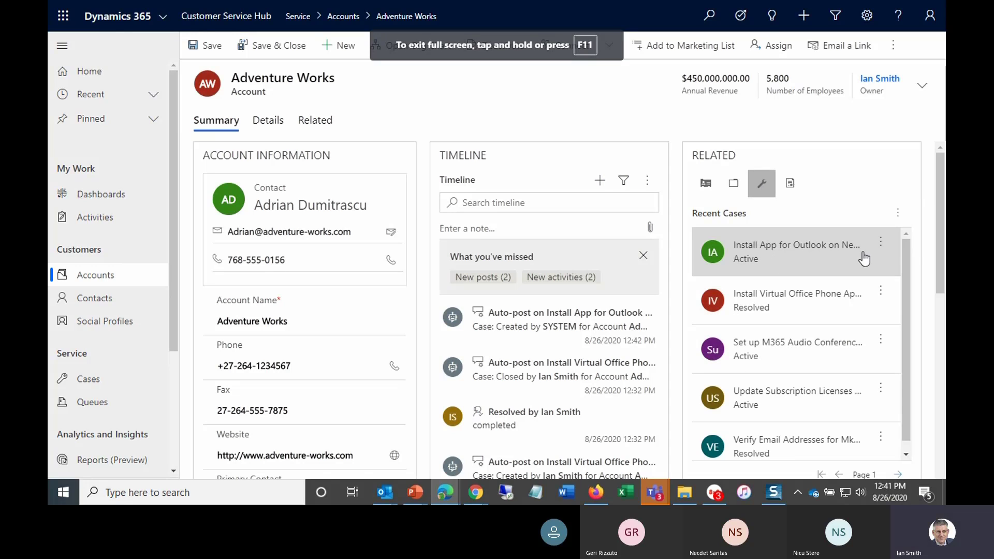
left_click(881, 242)
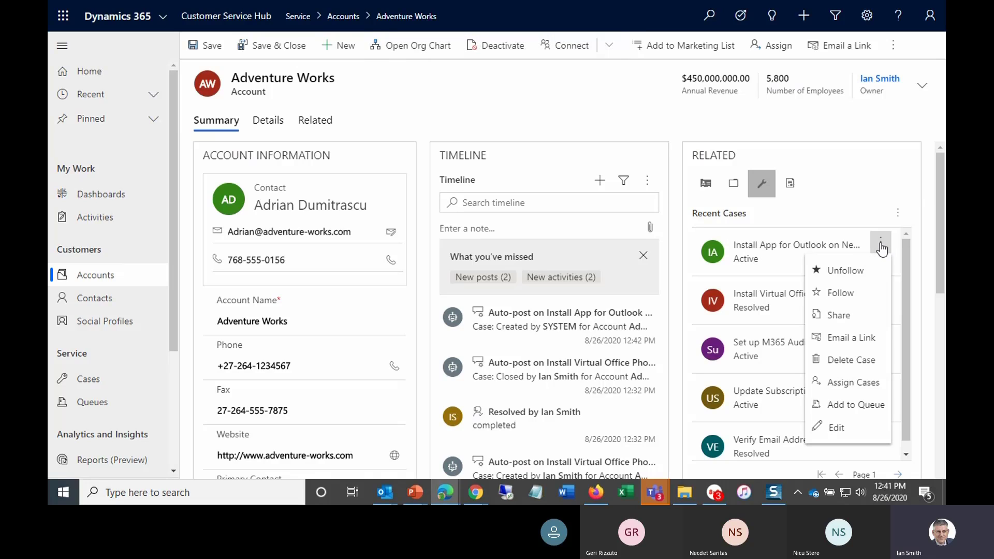
left_click(835, 427)
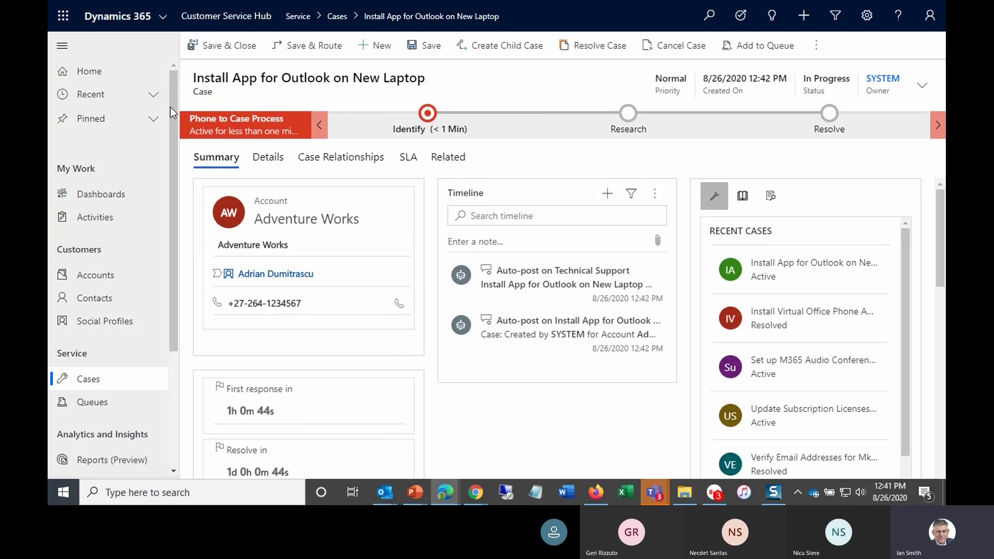
- Review the new case's summary and details fields, including origin, subject, entitlement and description
left_click(61, 45)
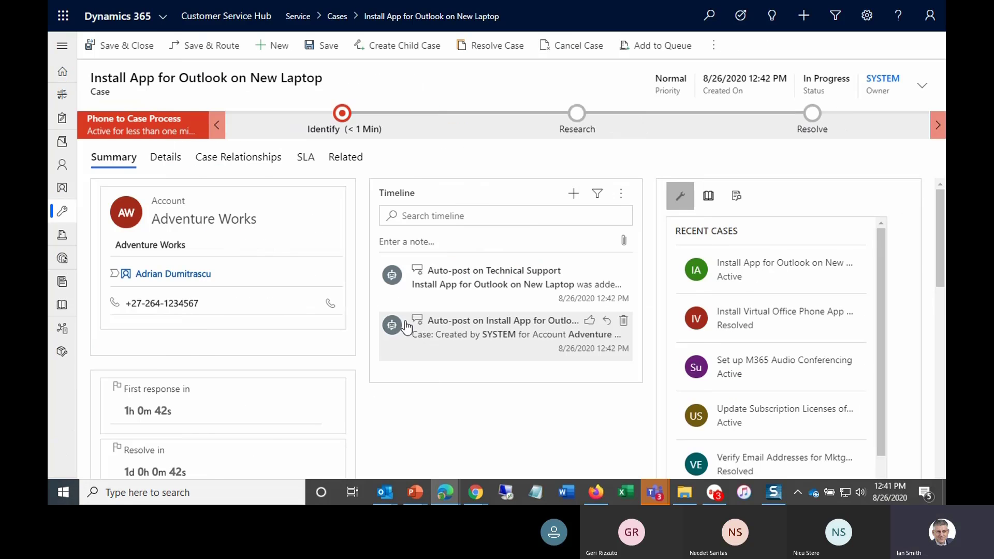
scroll(384, 261, "down", 3)
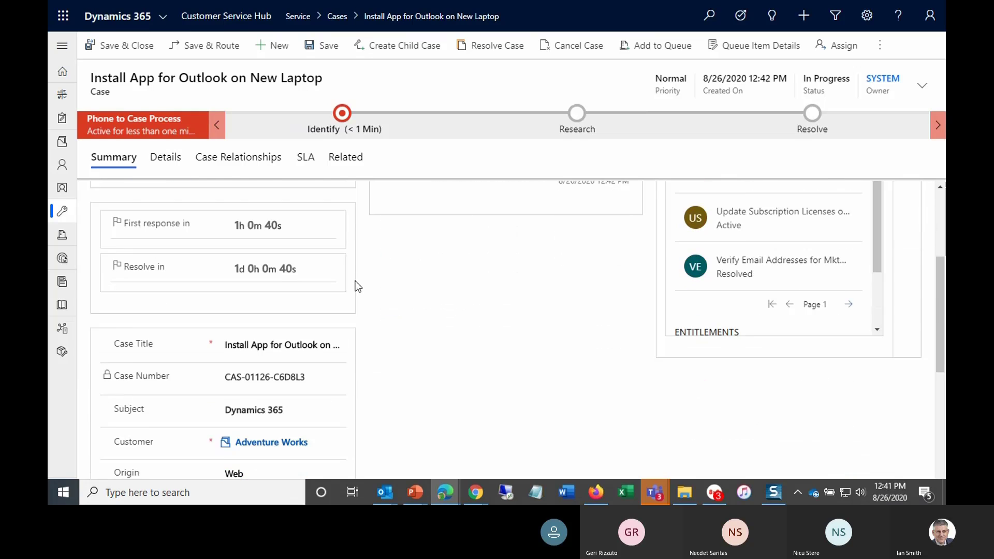
scroll(361, 300, "down", 2)
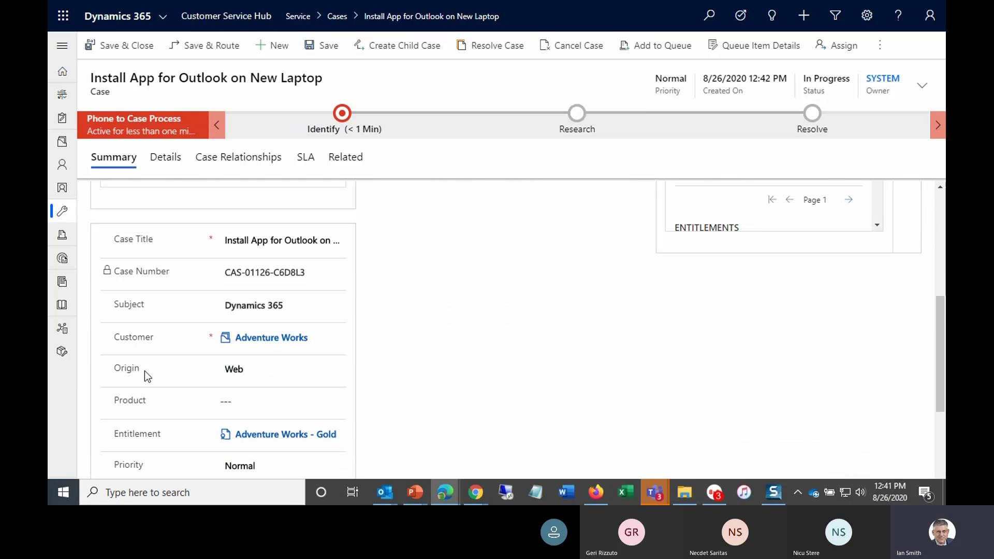
scroll(391, 365, "down", 3)
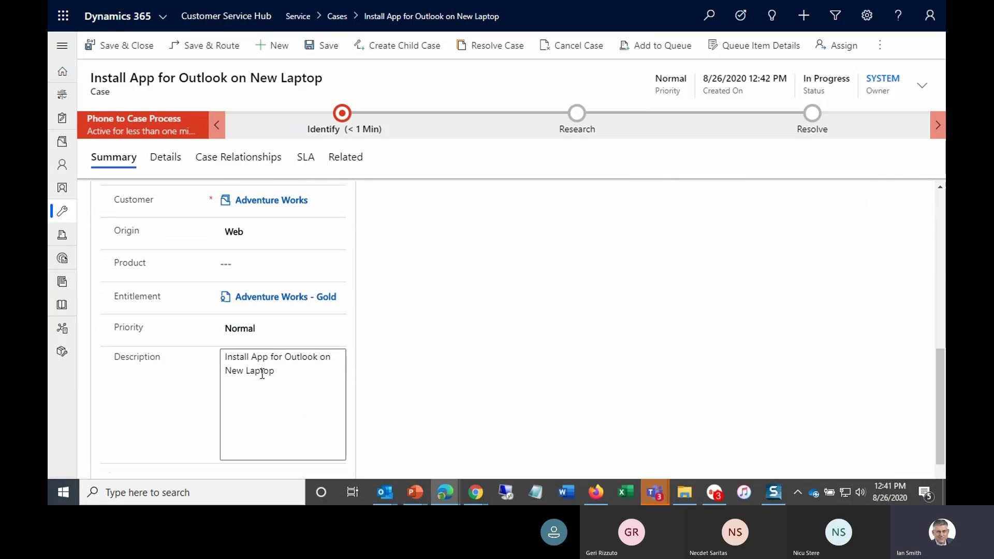
scroll(468, 367, "up", 8)
scroll(445, 362, "up", 1)
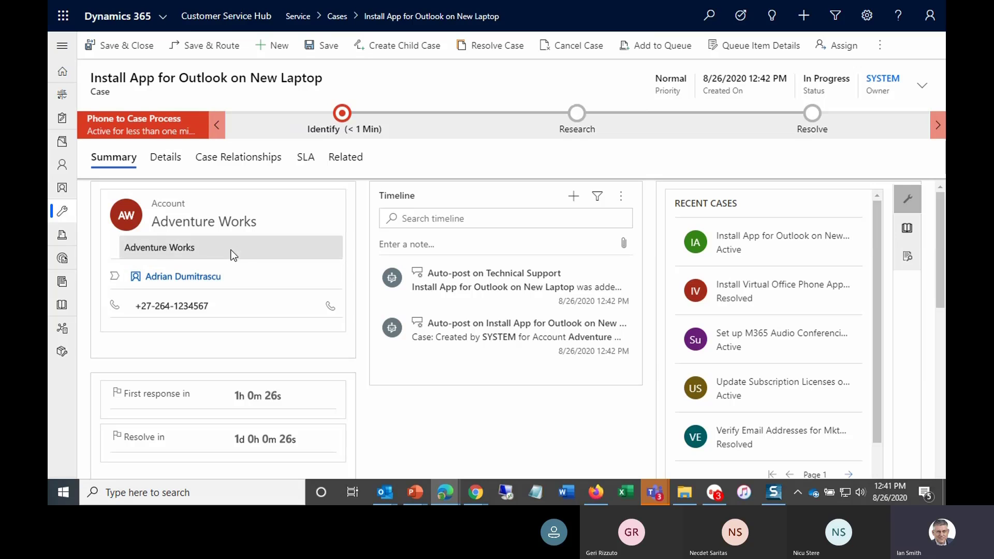
scroll(248, 287, "down", 3)
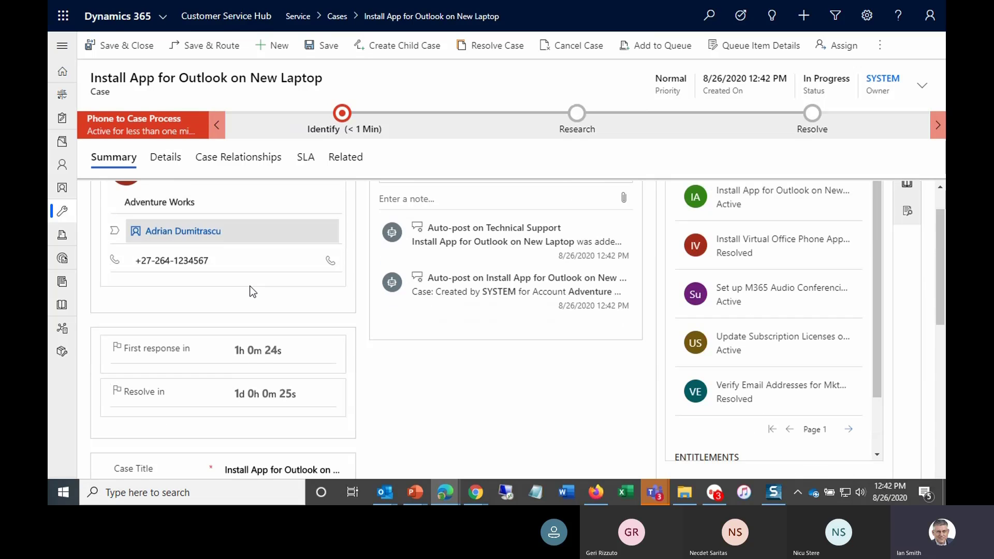
scroll(252, 295, "down", 4)
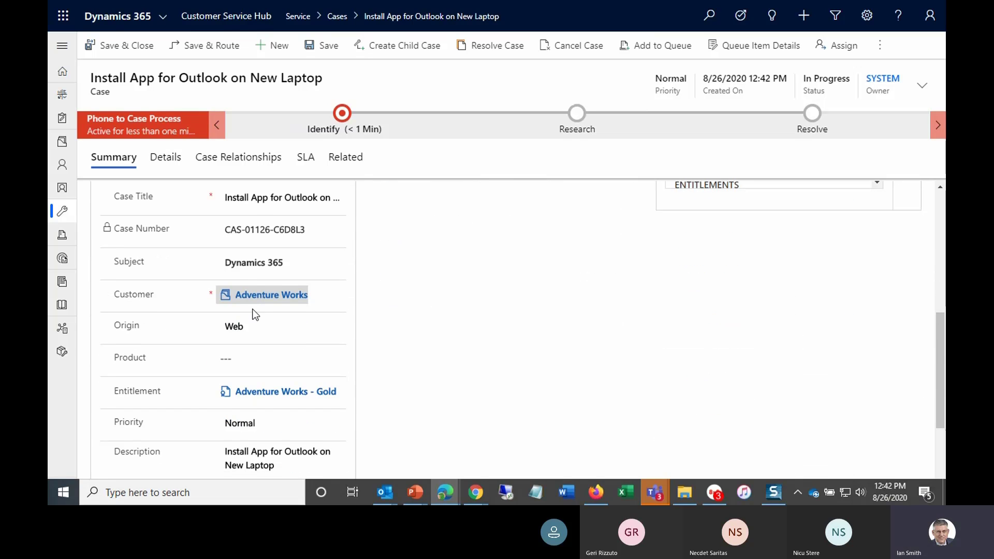
scroll(374, 341, "up", 6)
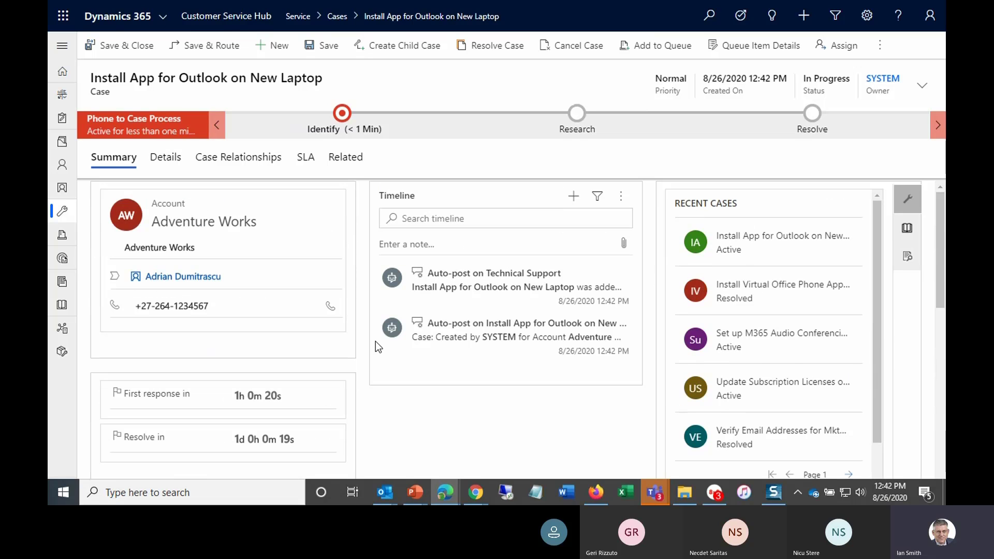
left_click(170, 162)
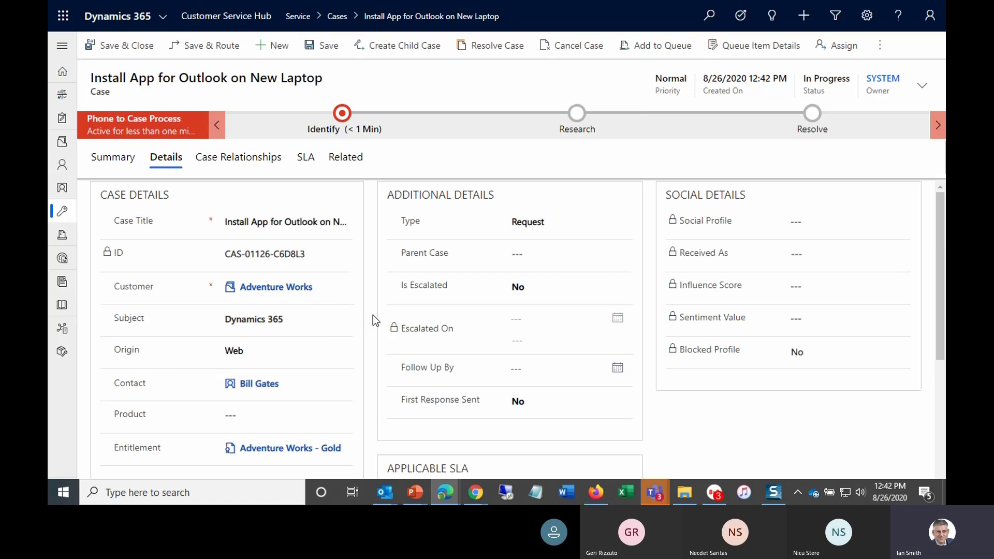
scroll(373, 315, "down", 3)
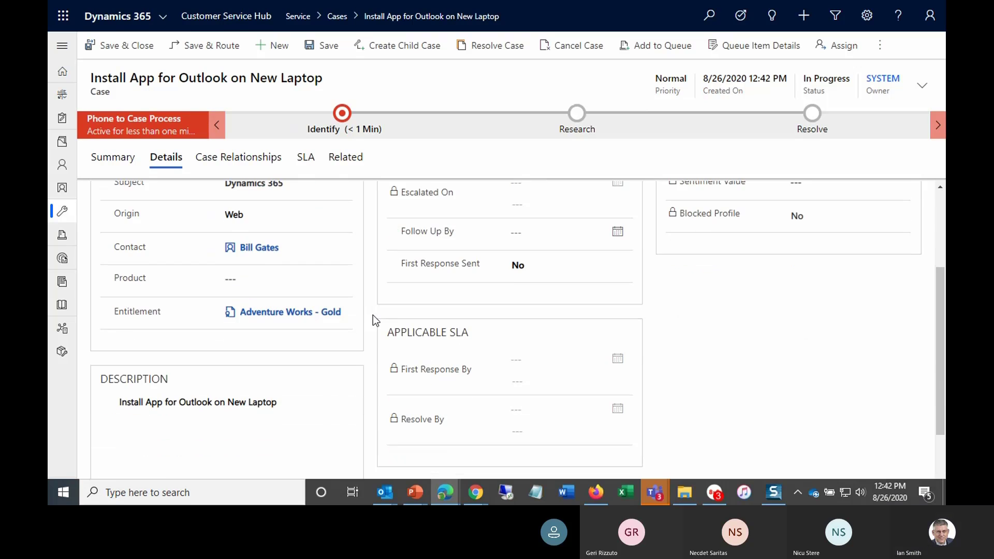
scroll(373, 315, "up", 3)
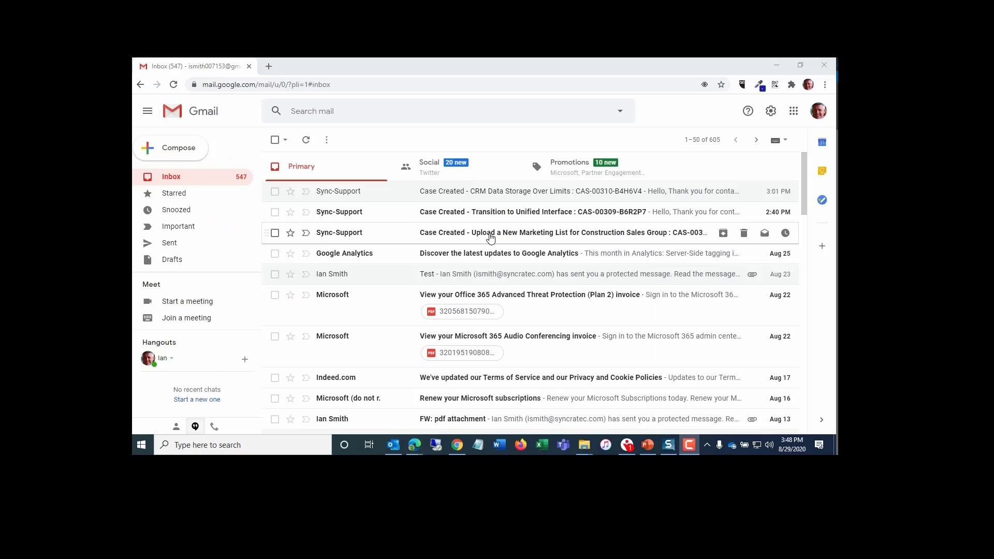
- Switch to Gmail and start a new email addressed to the Sync-Support mailbox
left_click(183, 150)
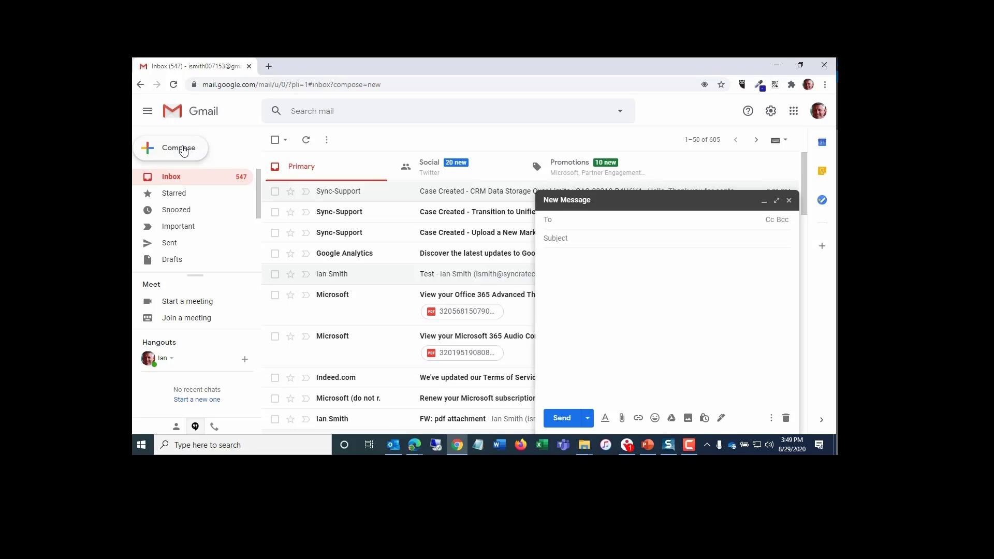
type("suppo")
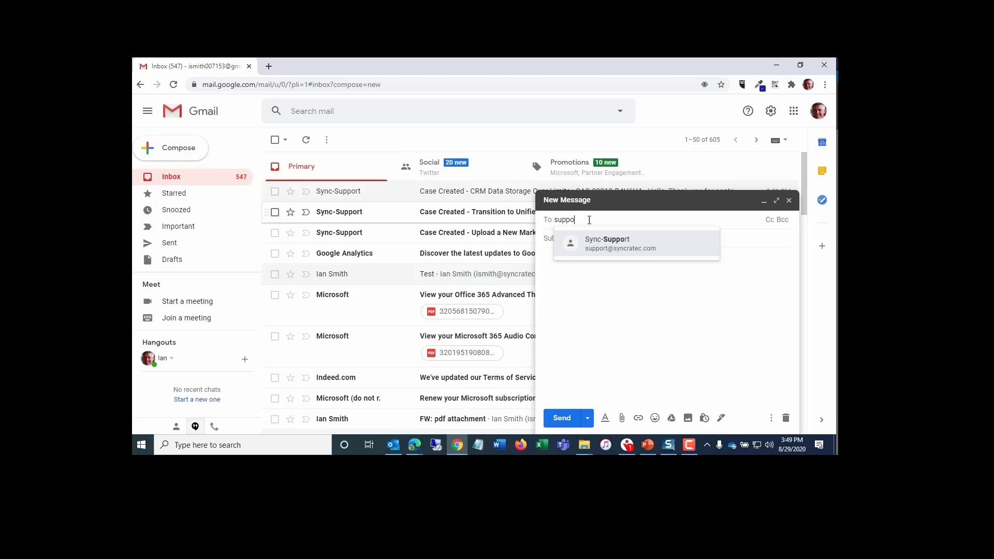
left_click(616, 249)
left_click(565, 237)
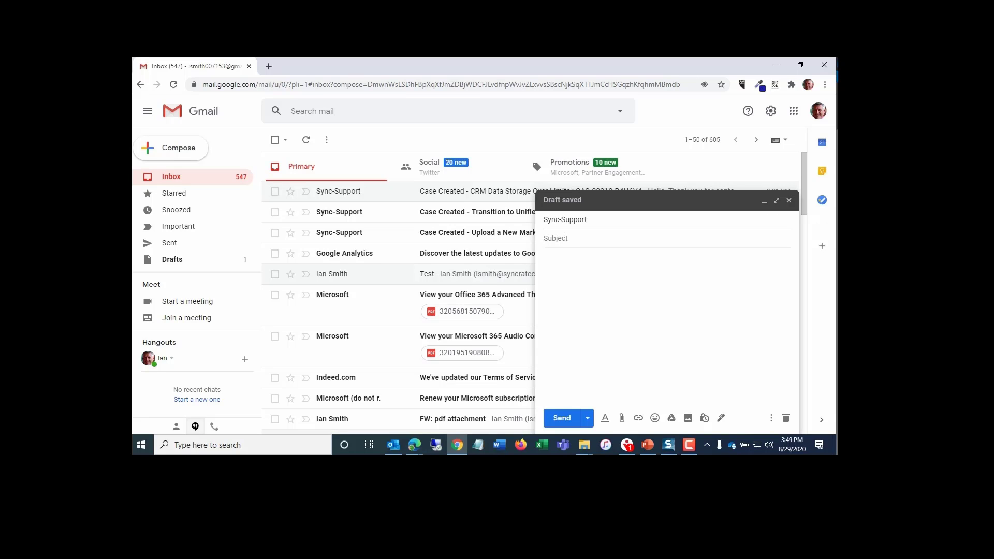
- Set the email subject to "Re-Create Print Packages and Automate Email Templates"
type("Re-Cre")
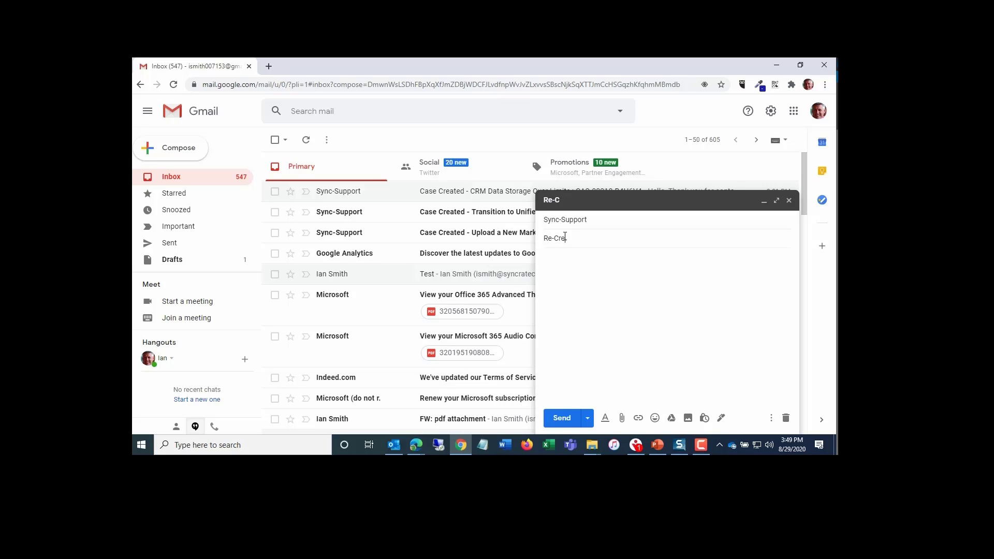
type("ate Print Packages and Automate Email Templates")
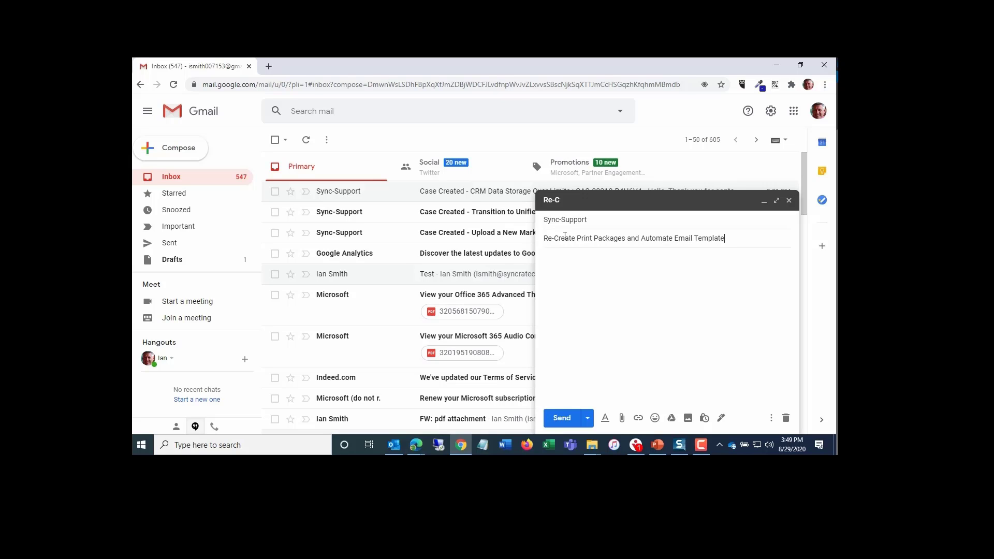
- Copy the subject line into the message body
key("ctrl+a")
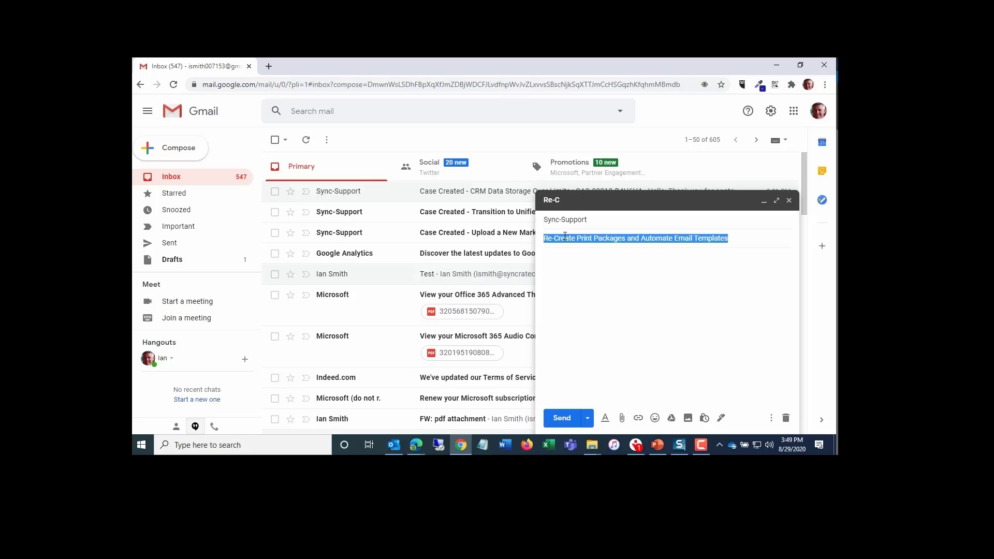
key("ctrl+c")
left_click(592, 271)
key("ctrl+v")
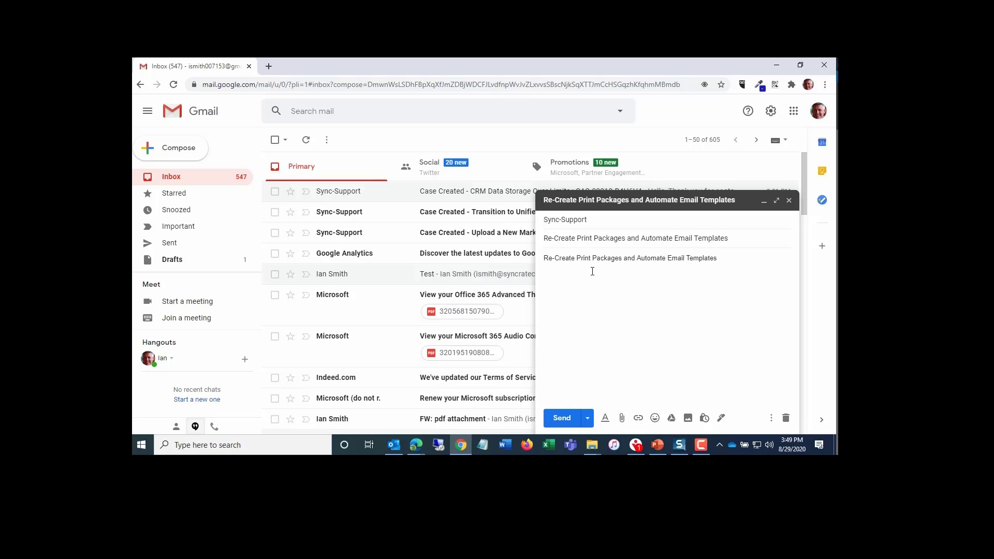
- Add three lines of placeholder body text and send the email
type("fklasdjf;lkajs")
key("Return")
type("j;lkdjf;lasdjf")
key("Return")
type("j;lkjdsf;las")
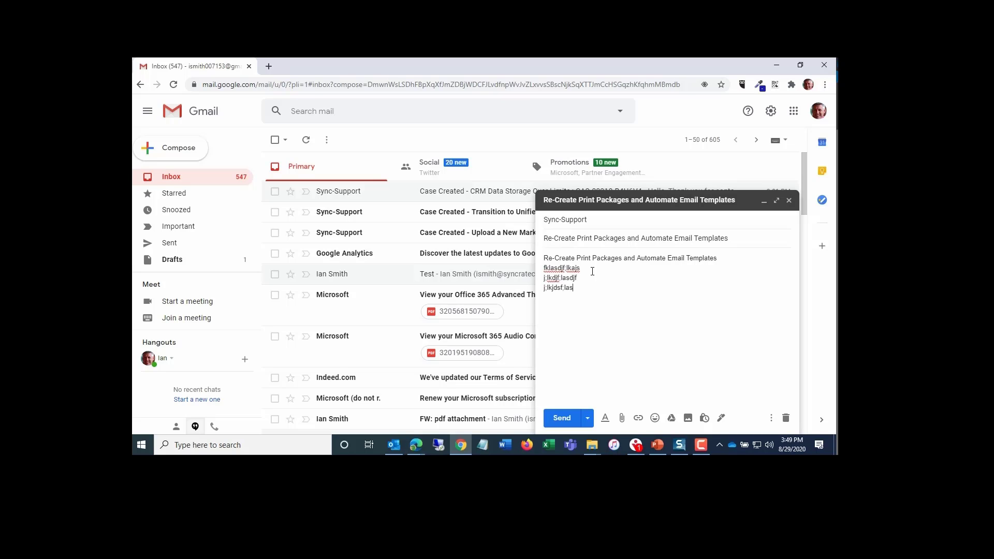
key("Return")
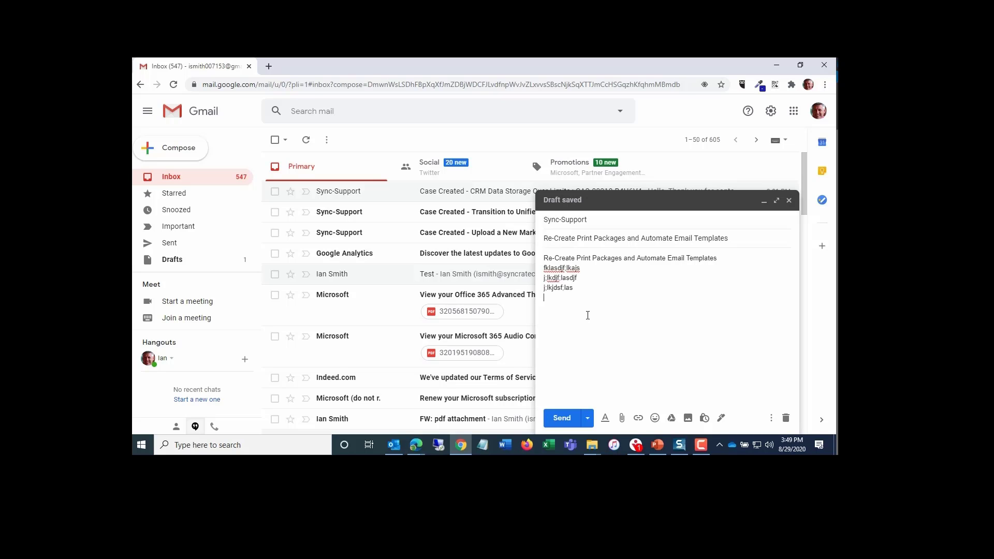
left_click(562, 418)
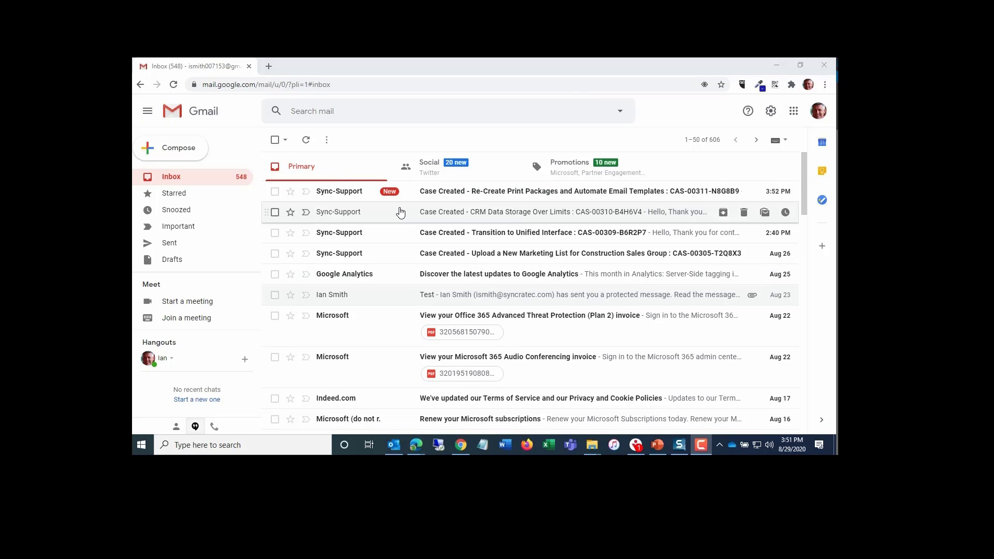
- Open the Case Created reply for the new email and read its message
left_click(442, 192)
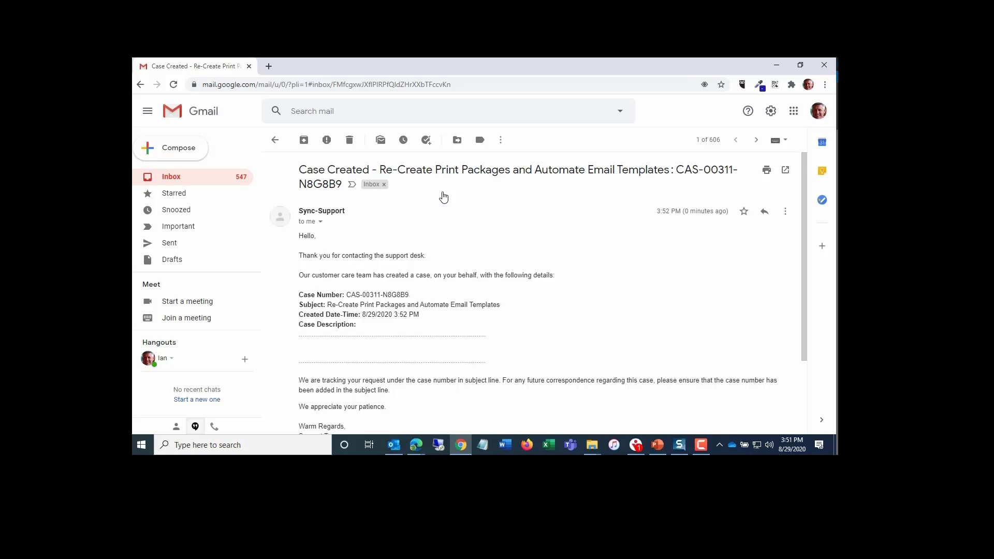
scroll(439, 279, "down", 3)
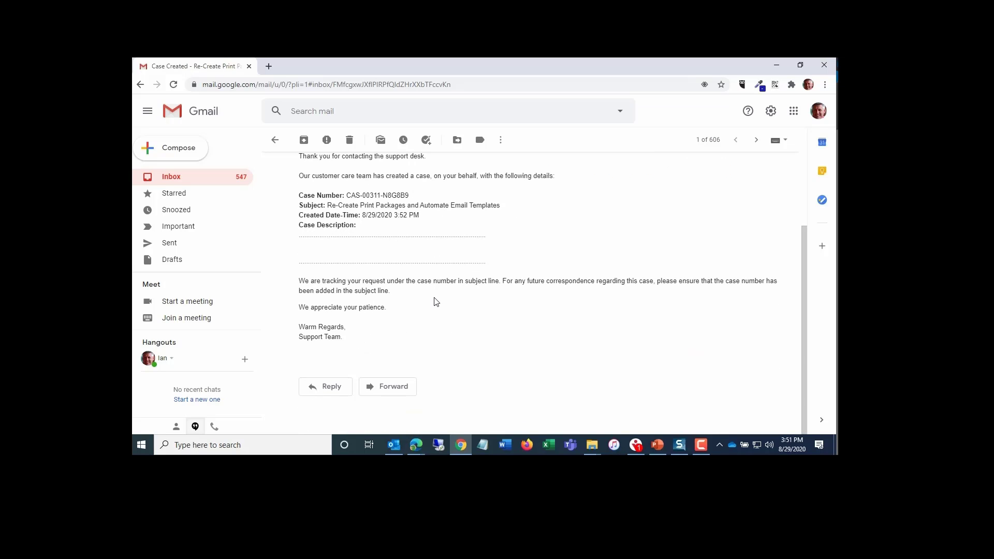
scroll(435, 300, "up", 3)
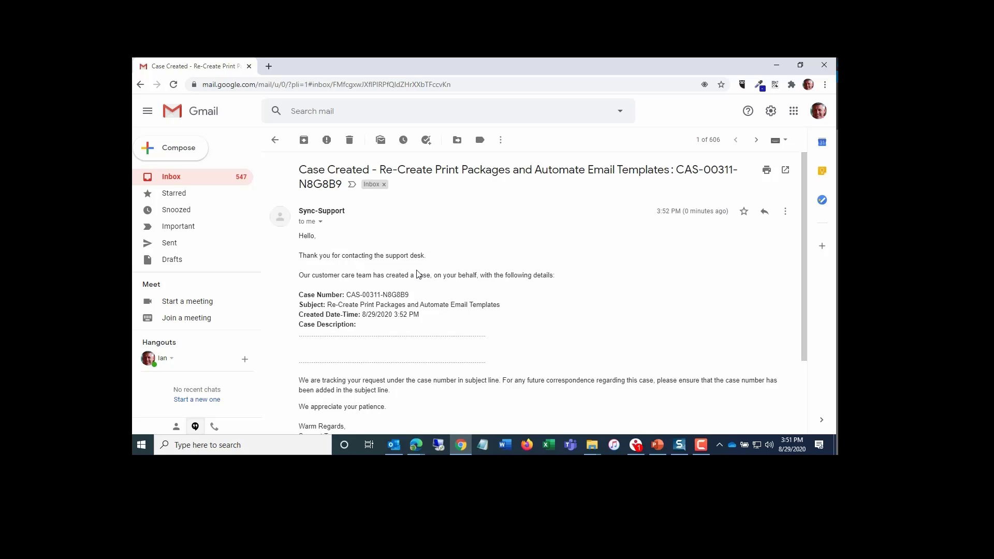
scroll(389, 308, "down", 1)
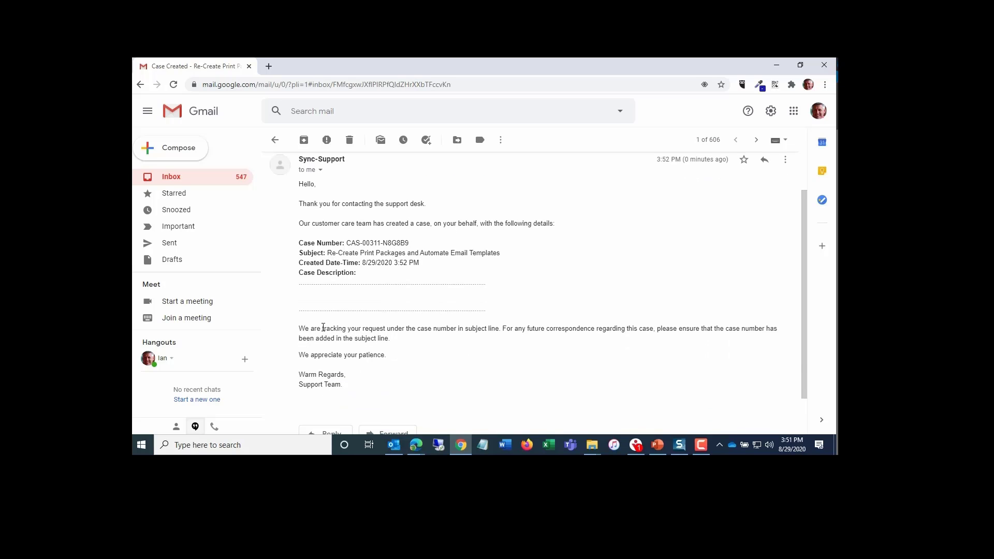
left_click_drag(322, 329, 651, 340)
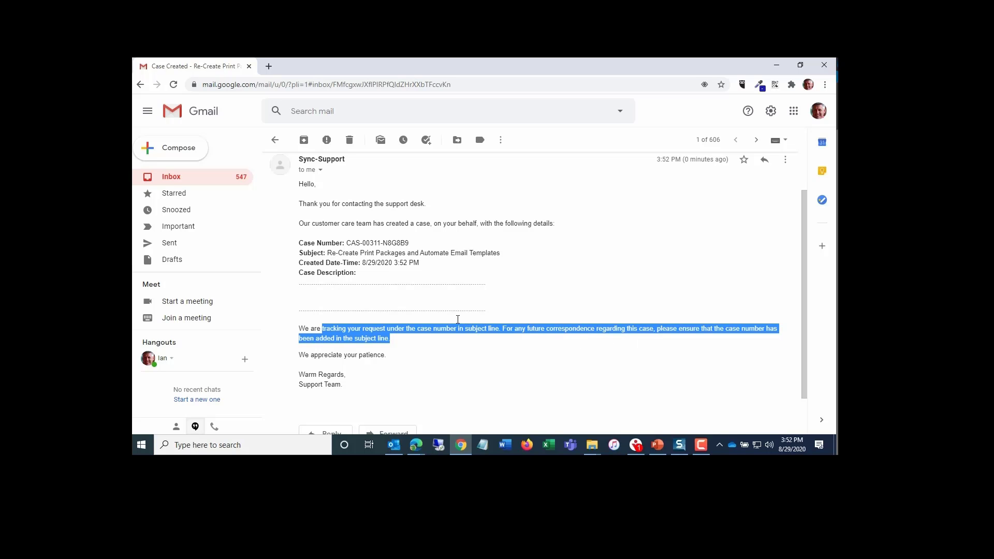
- Refresh the active cases list and open the new Re-Create Print Packages and Automate Email Templates case
scroll(463, 320, "up", 1)
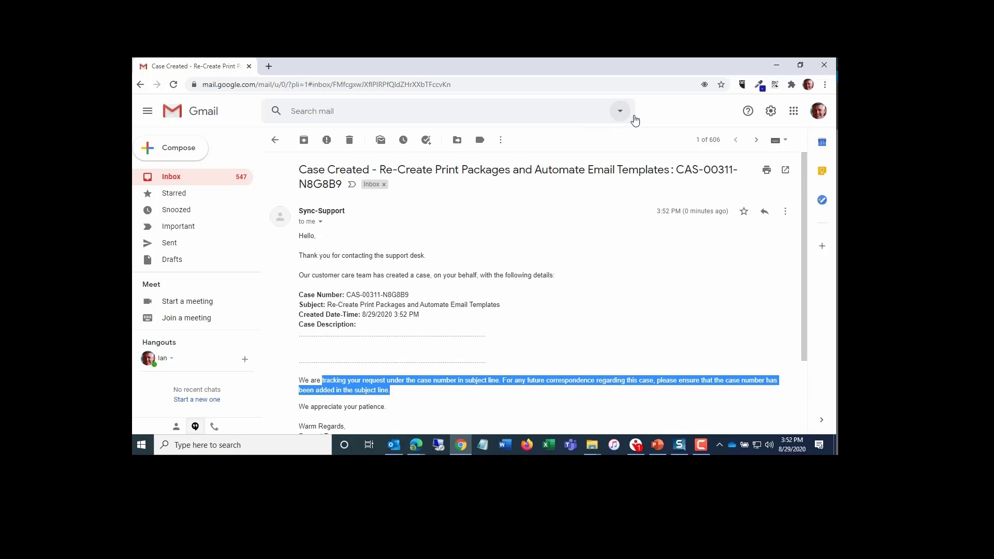
left_click(778, 67)
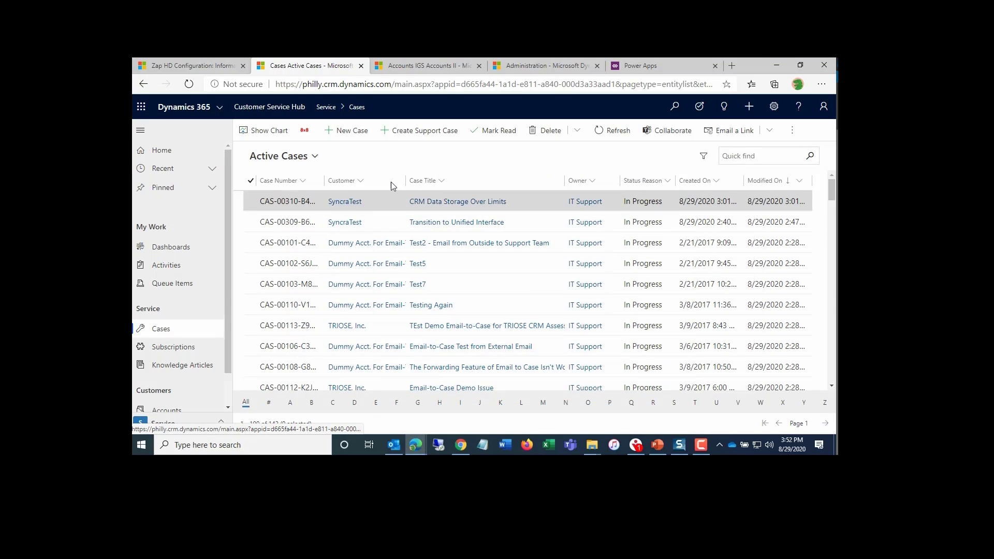
left_click(618, 132)
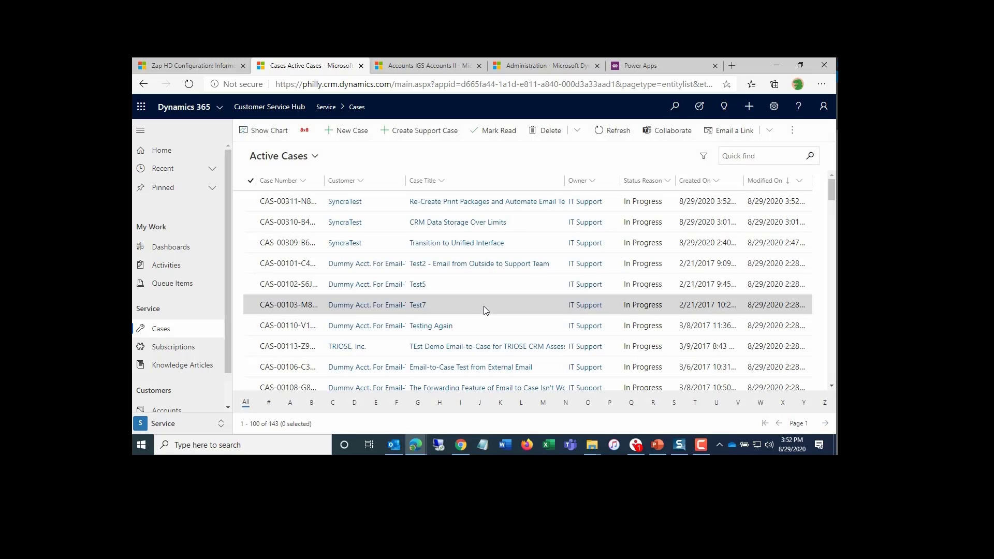
left_click(458, 203)
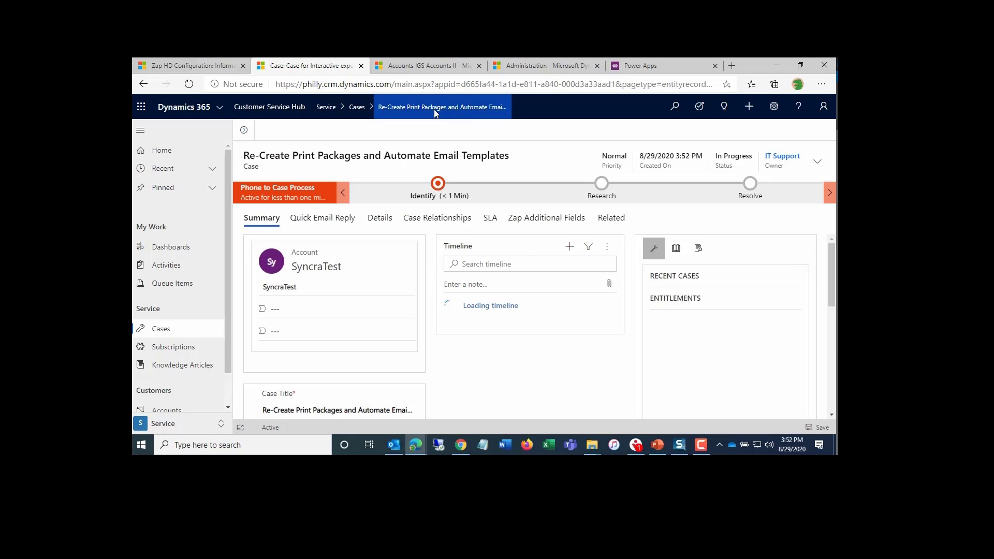
- Review the new case's summary fields and its timeline entries
key("F11")
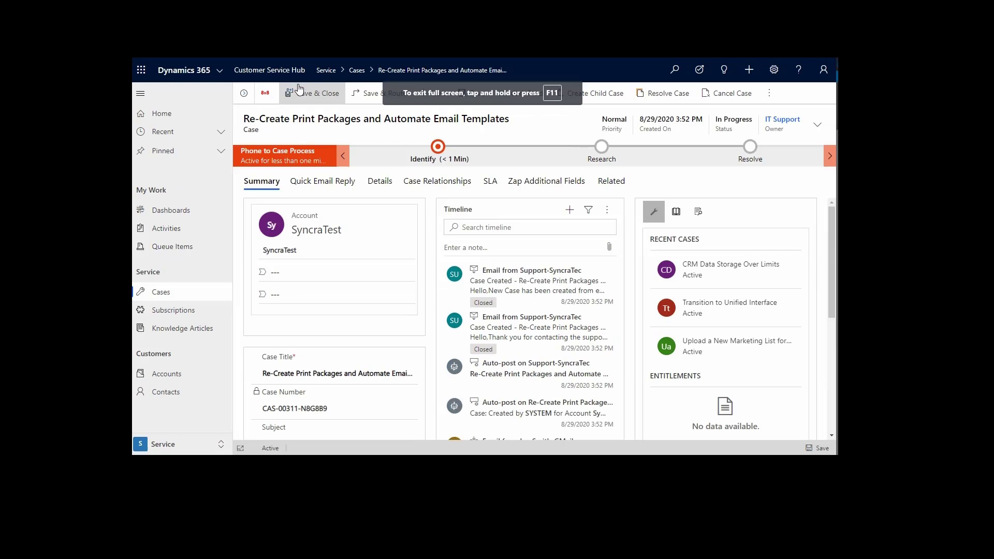
left_click(140, 93)
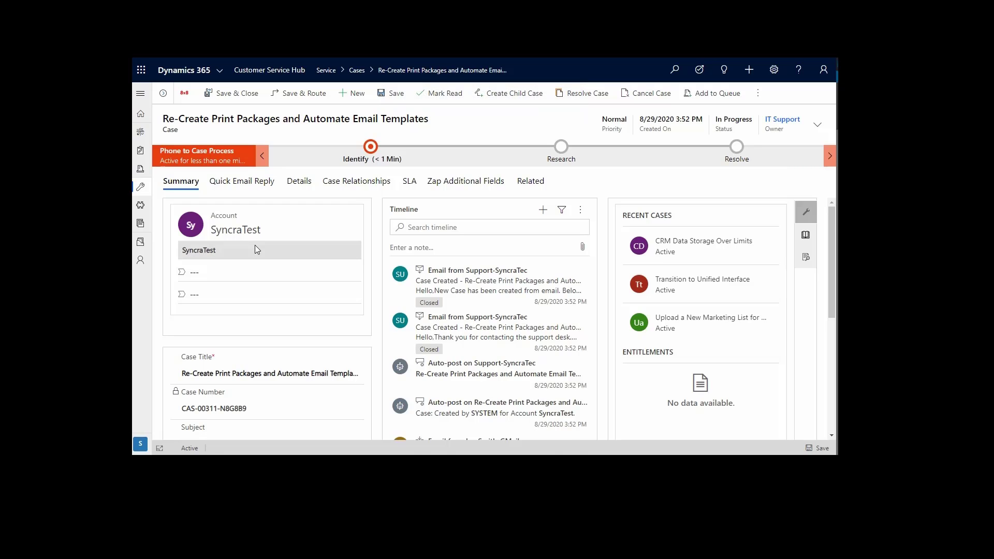
scroll(255, 244, "down", 1)
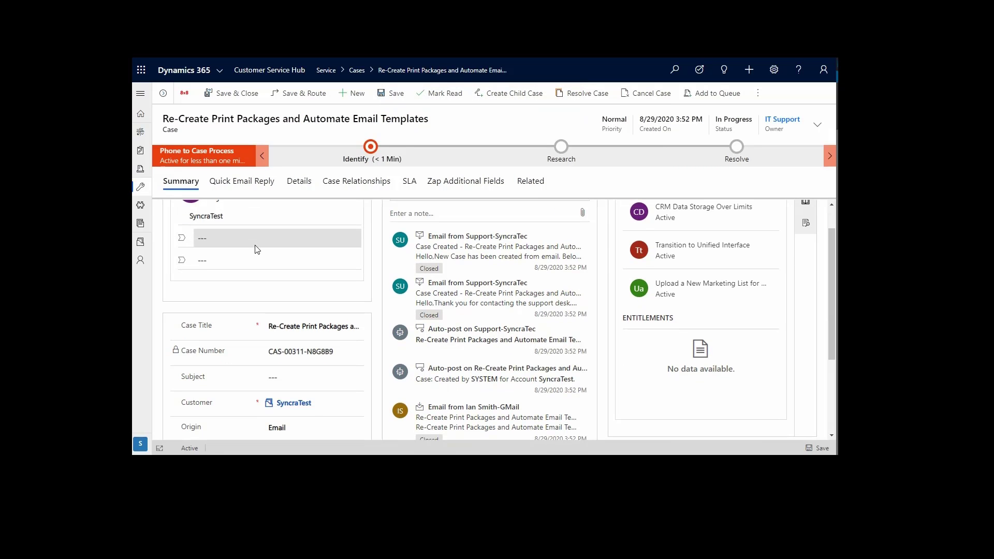
scroll(257, 249, "down", 2)
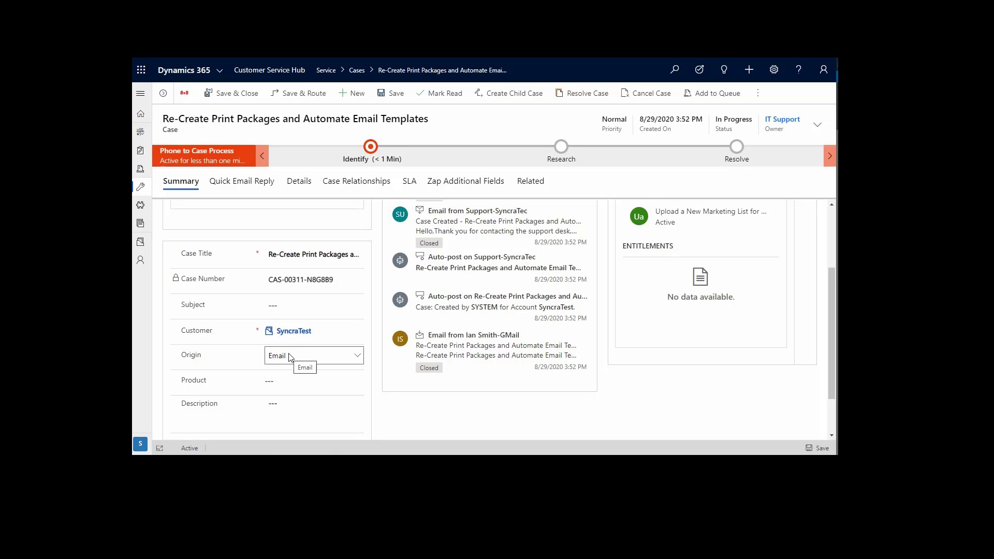
scroll(482, 379, "up", 1)
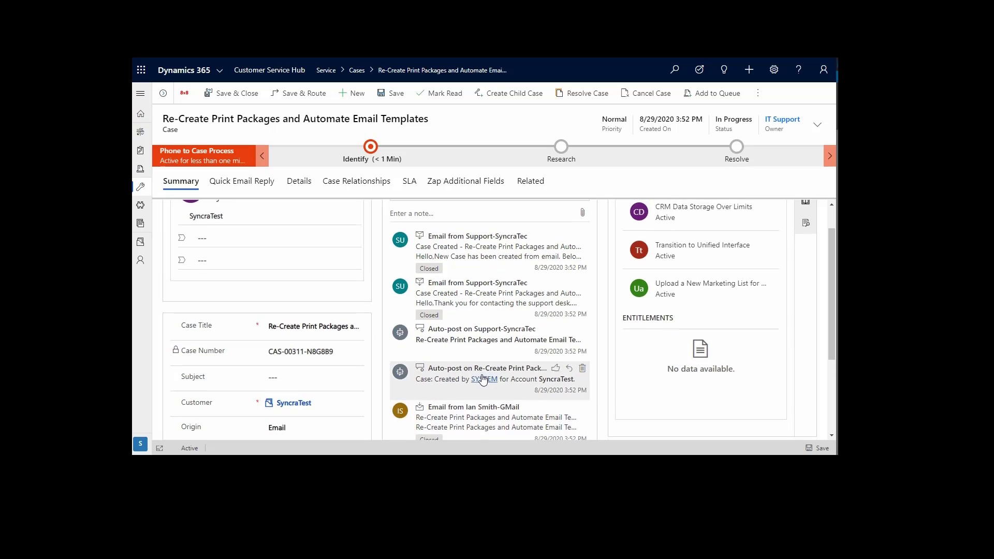
scroll(482, 372, "down", 1)
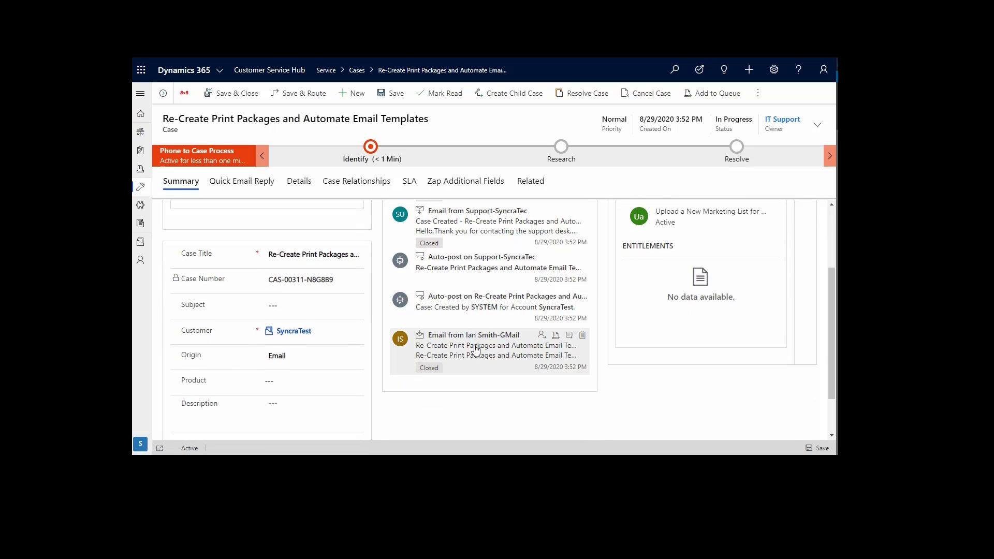
scroll(472, 341, "up", 1)
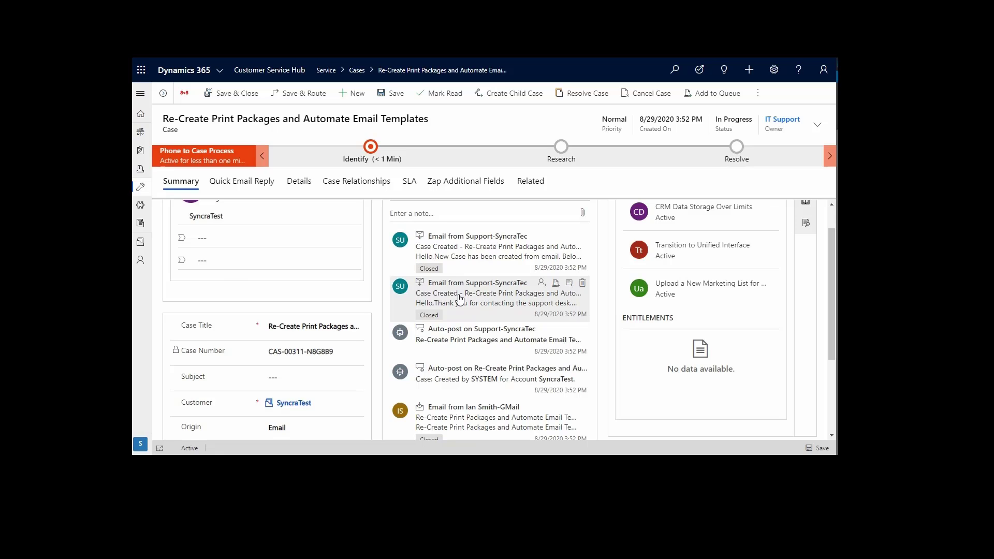
scroll(460, 298, "up", 1)
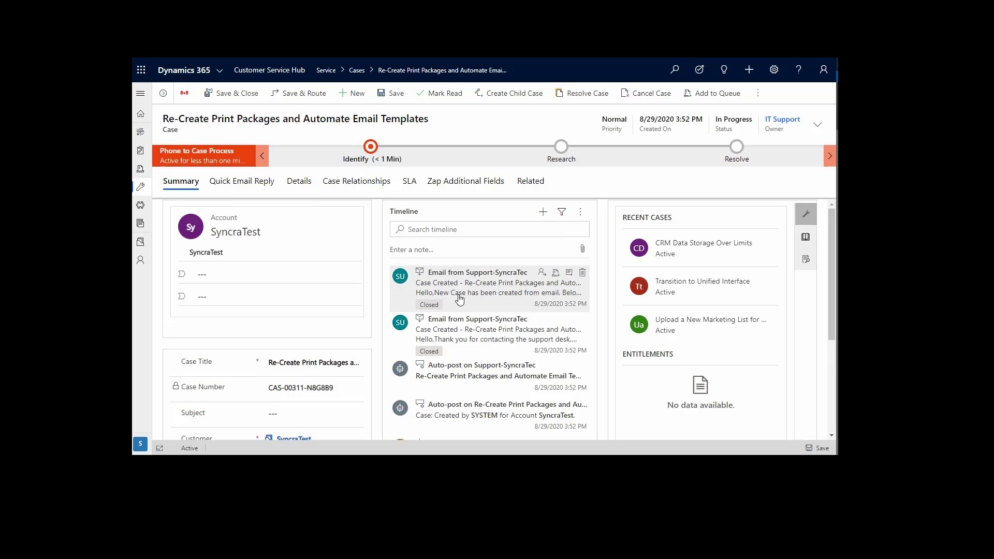
- Open the case's queue item details and return to the case
left_click(759, 95)
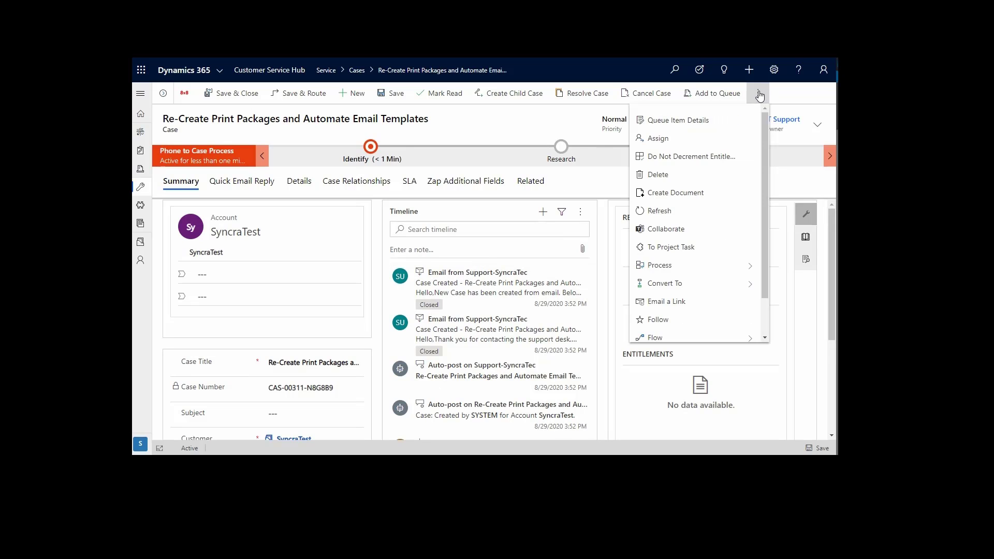
left_click(674, 122)
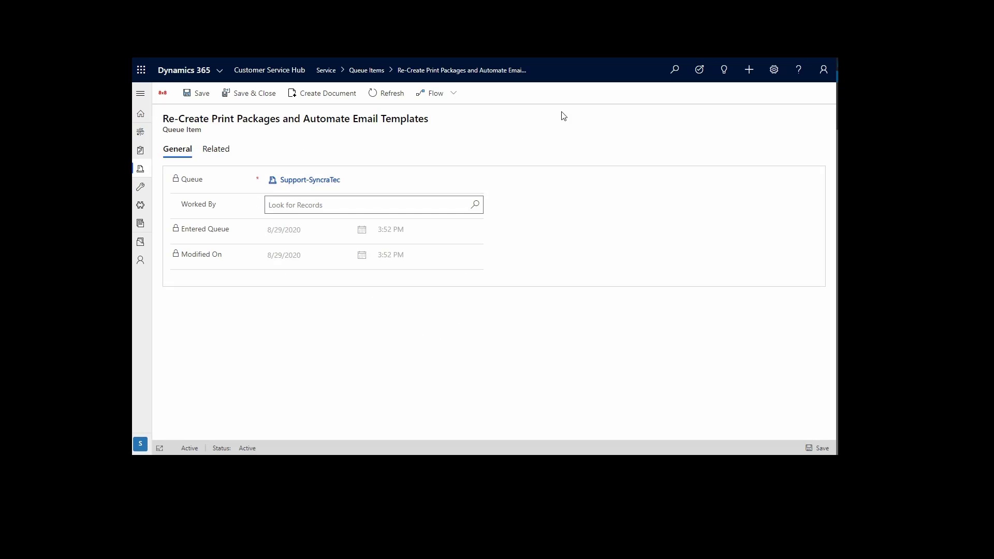
left_click(583, 73)
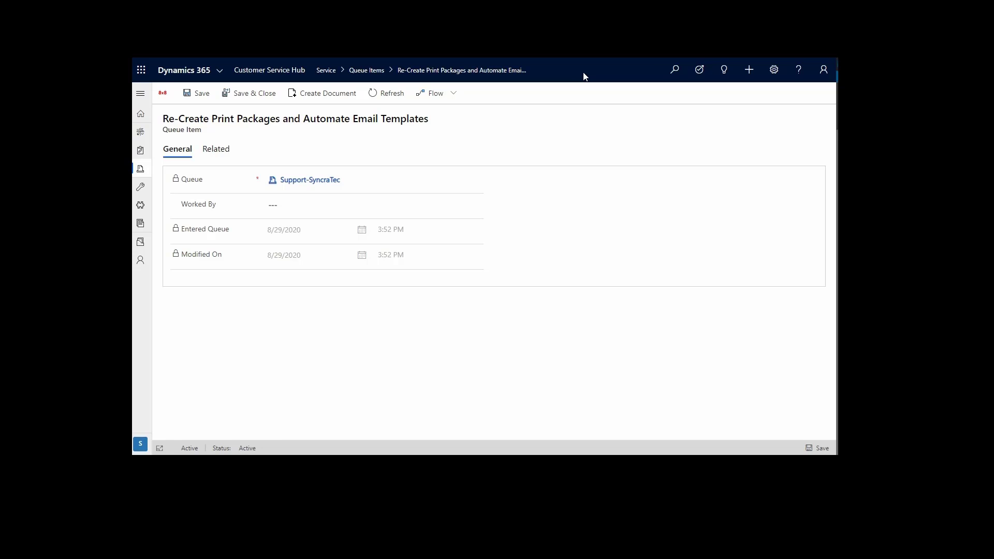
key("alt+Left")
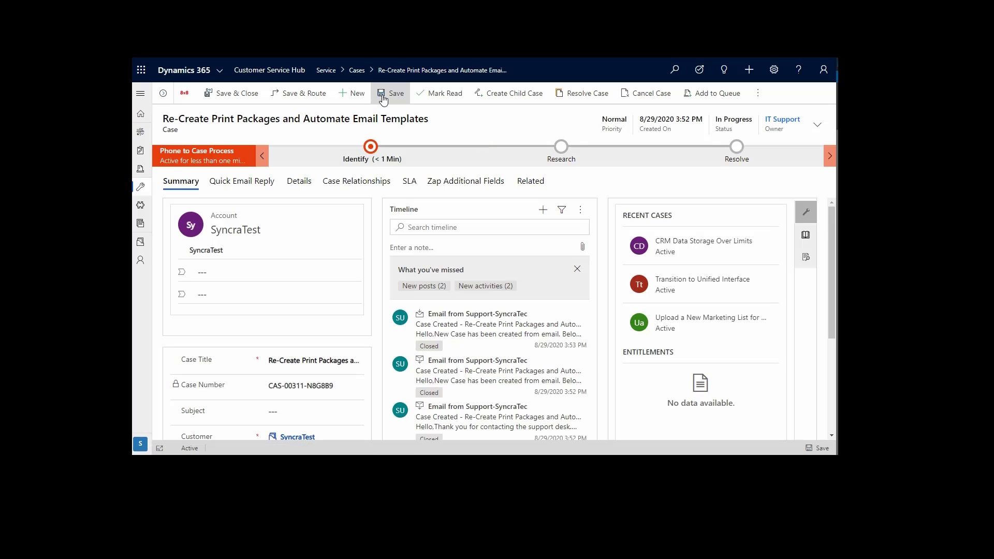
- Go to Queue Items and show the cases in the Support-SyncraTec queue
left_click(358, 72)
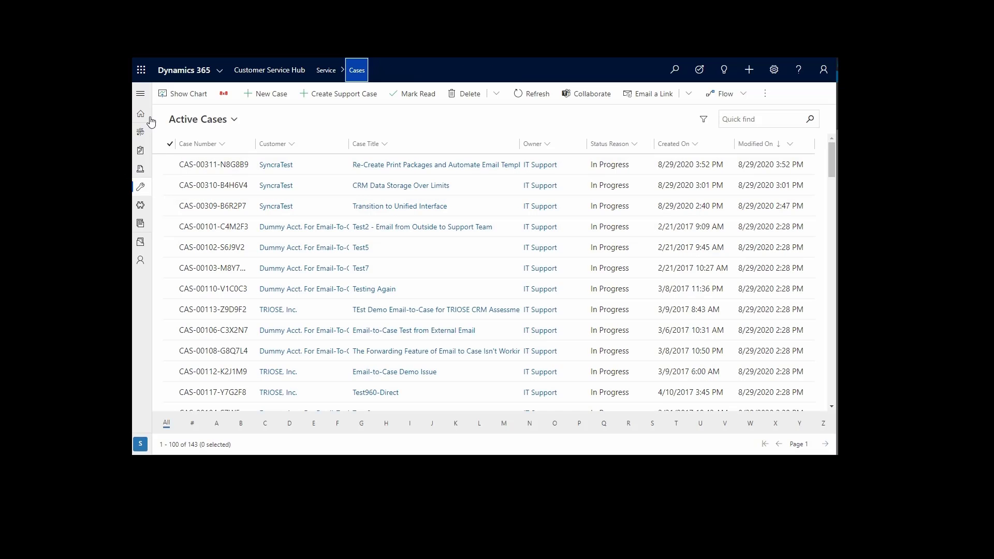
left_click(141, 93)
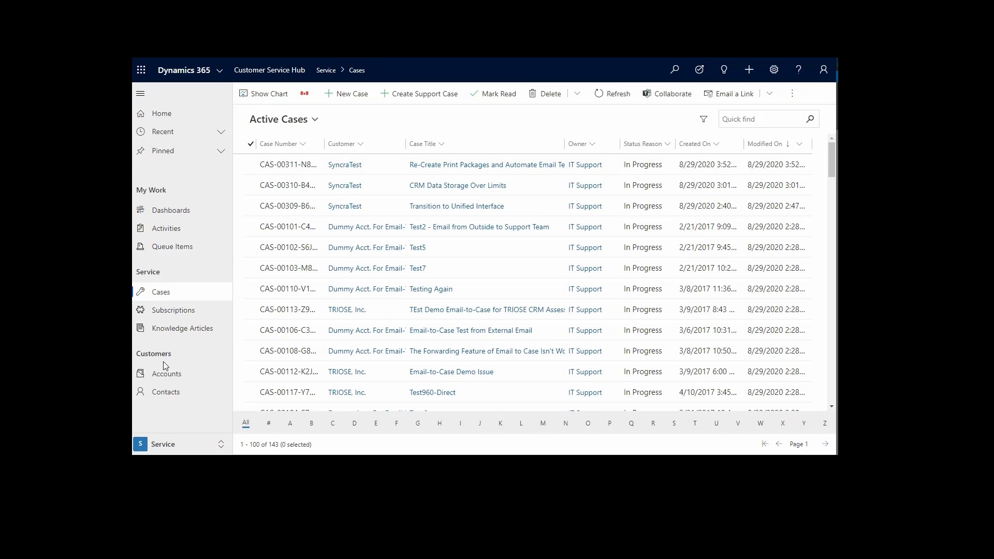
left_click(160, 249)
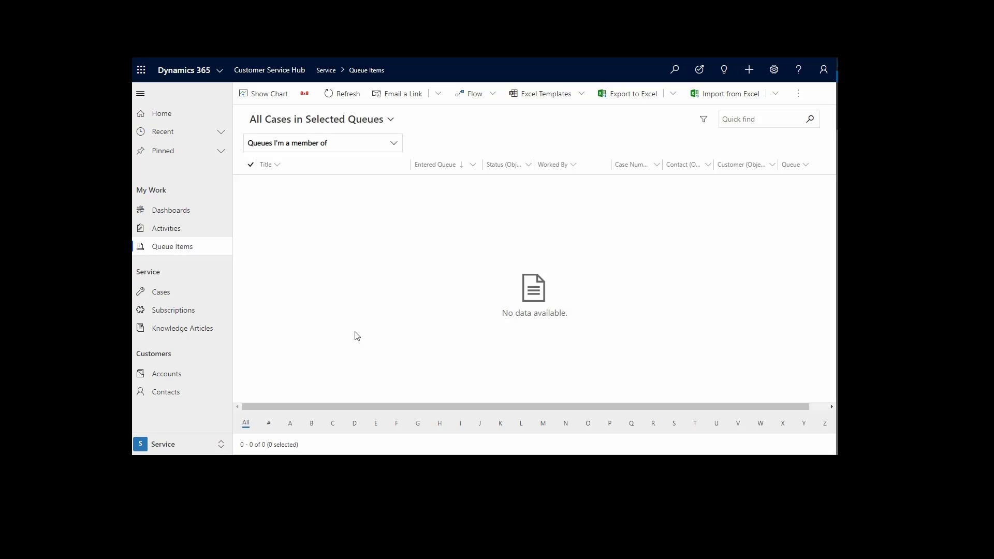
left_click(391, 145)
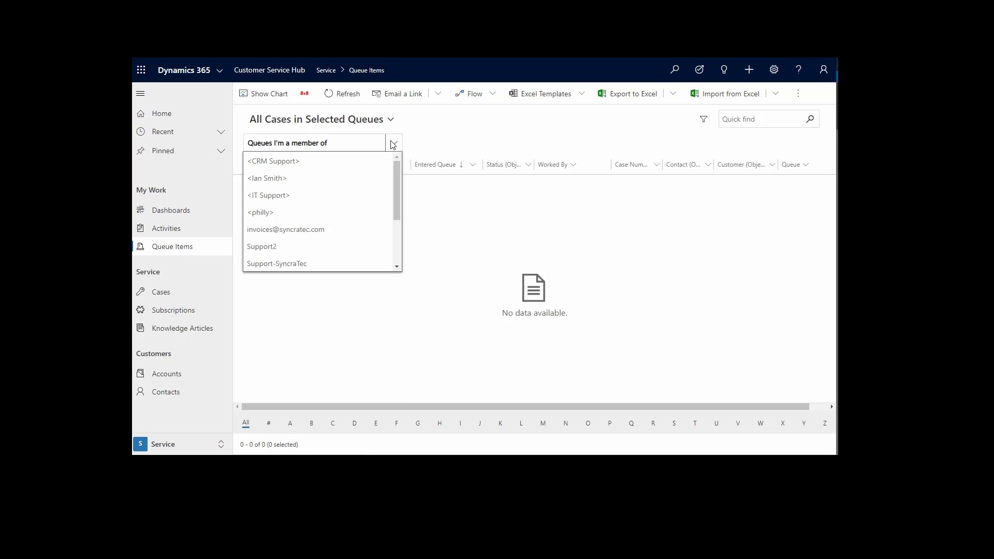
left_click(273, 266)
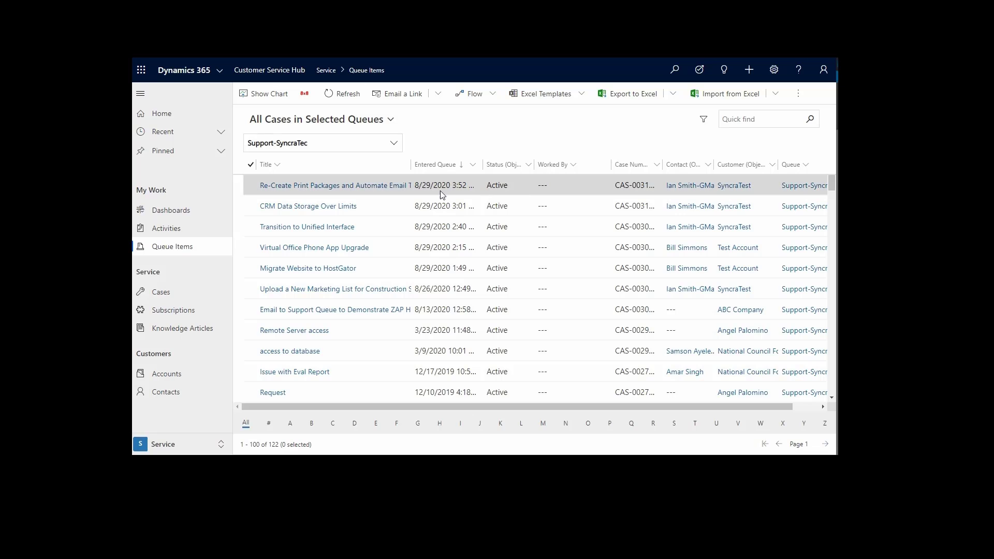
- Pick the Re-Create Print Packages queue item to assign it to yourself without removing it from the queue
left_click(251, 186)
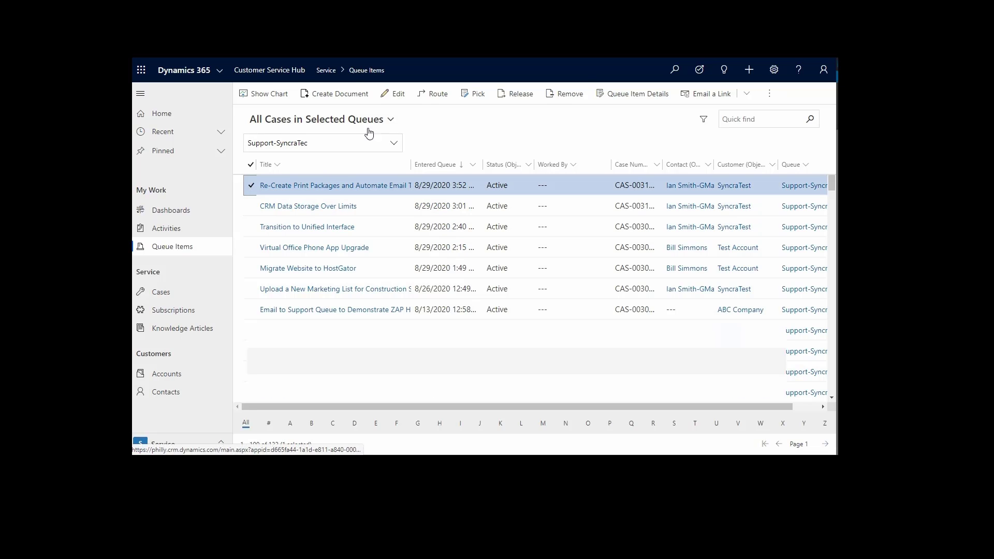
left_click(472, 93)
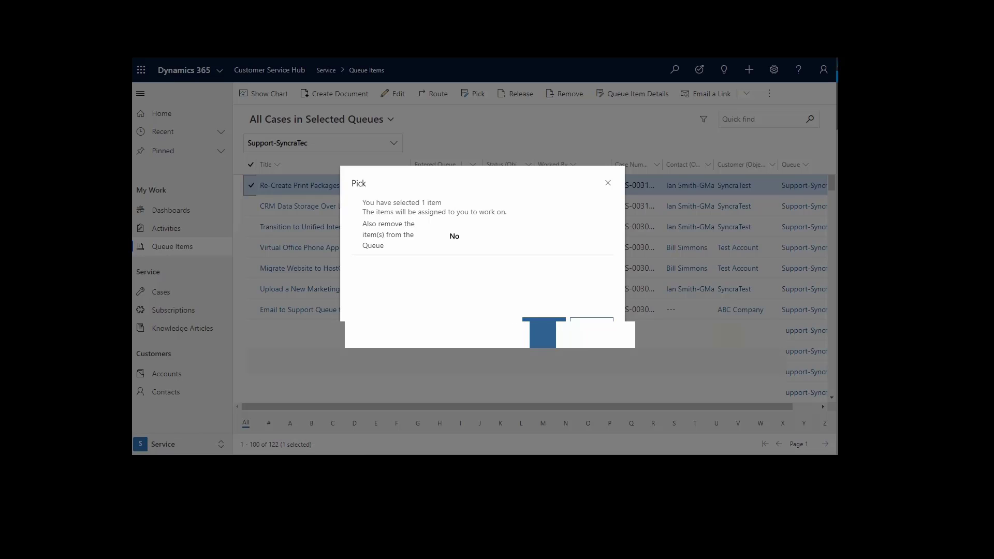
left_click(543, 331)
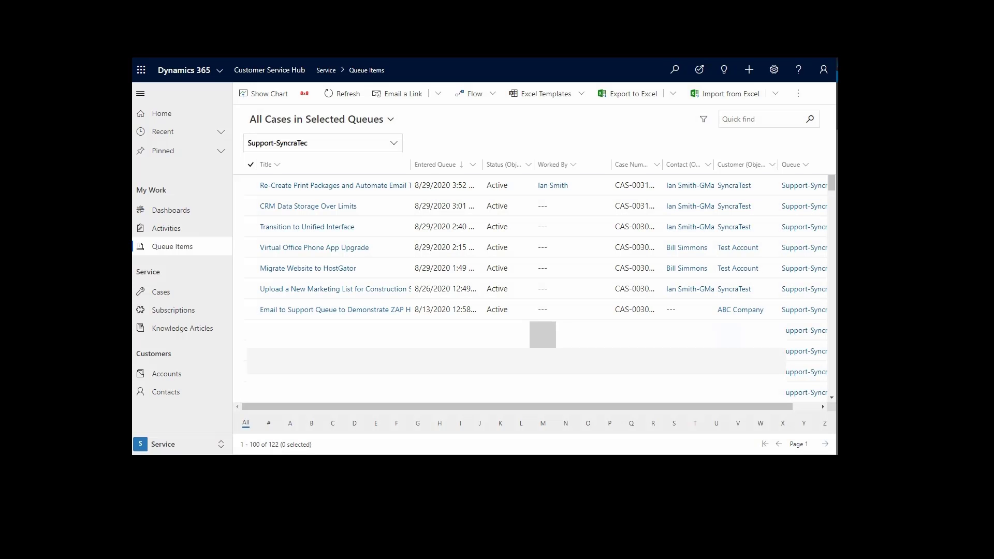
- Open the picked case and review its Quick Email Reply and Details tabs
left_click(299, 187)
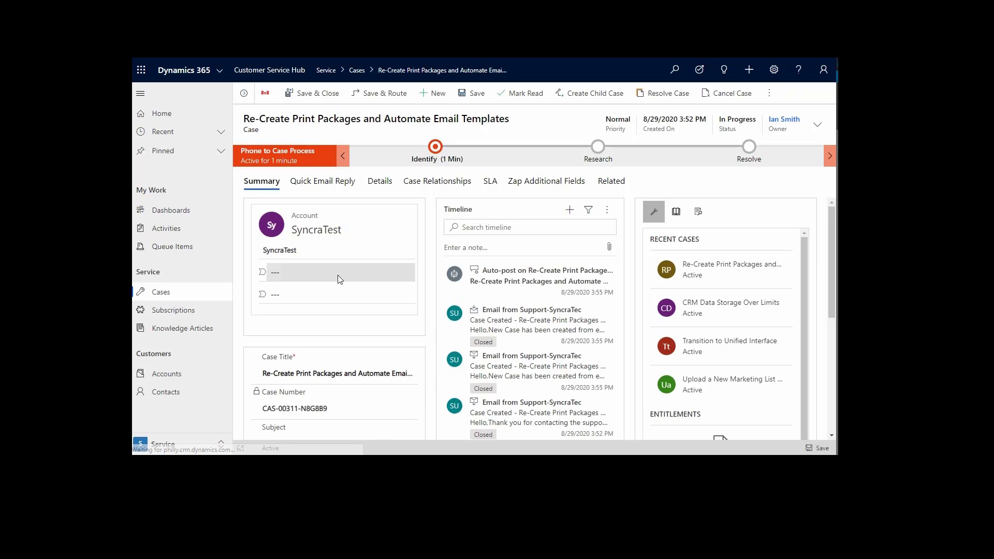
left_click(316, 185)
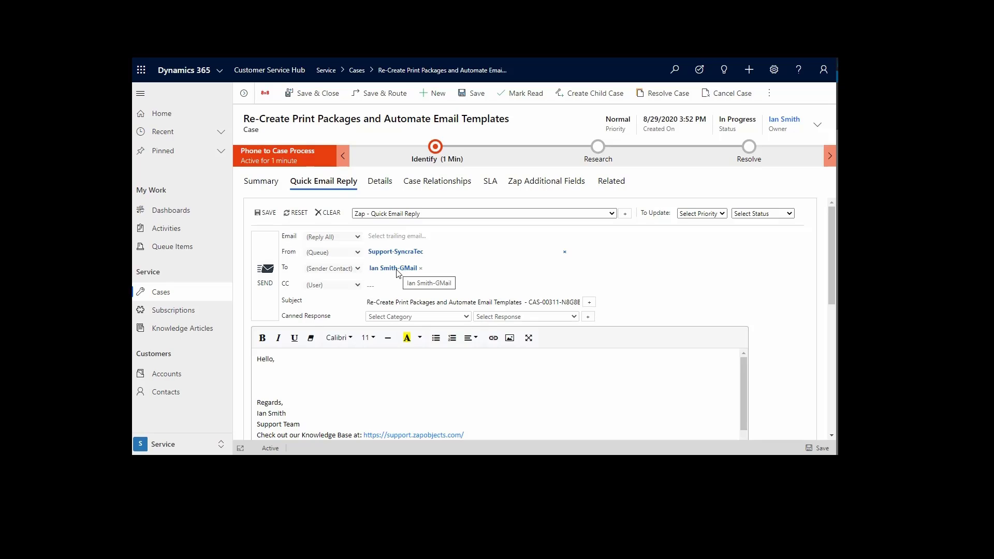
left_click(382, 187)
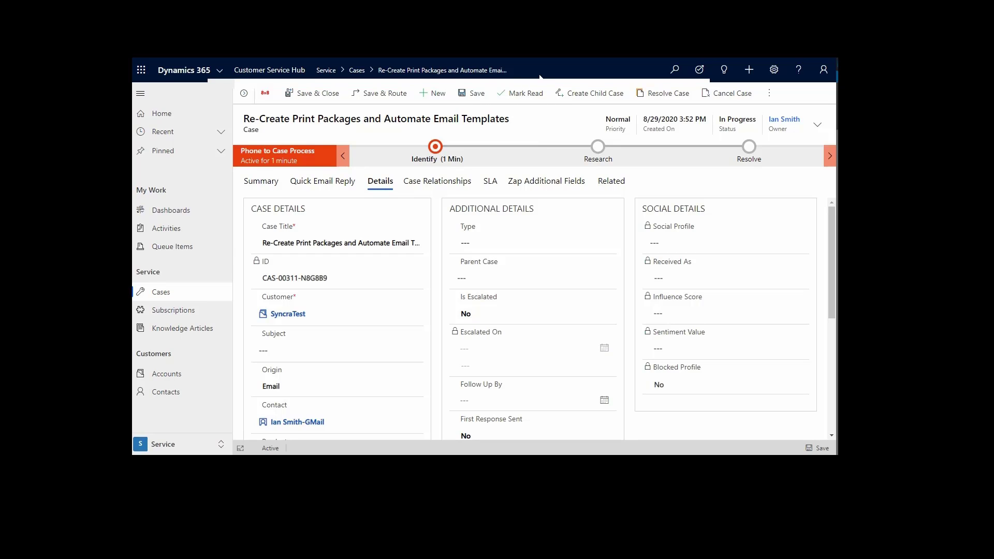
key("F11")
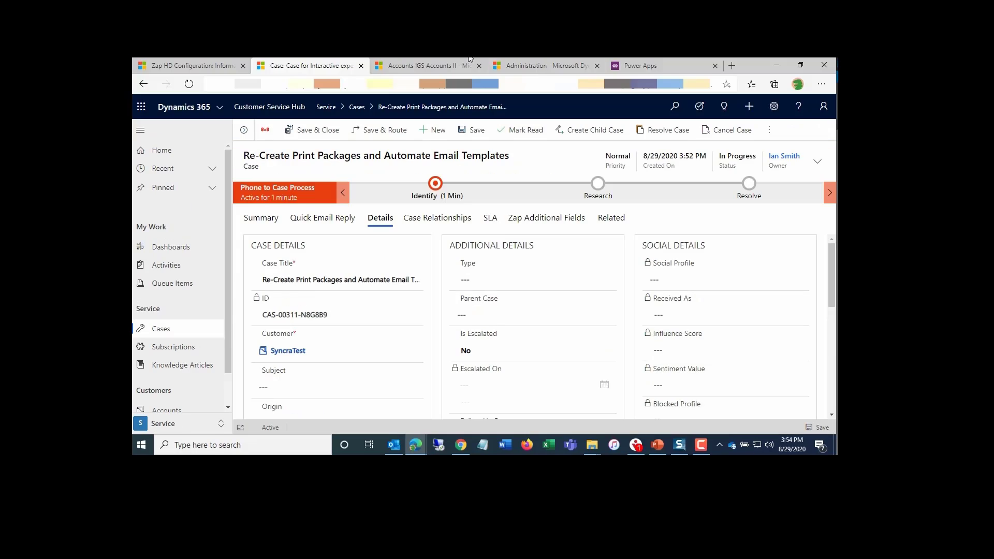
- Switch to the Zap HD Configuration tab and open the SyncraTec Support configuration record
left_click(204, 66)
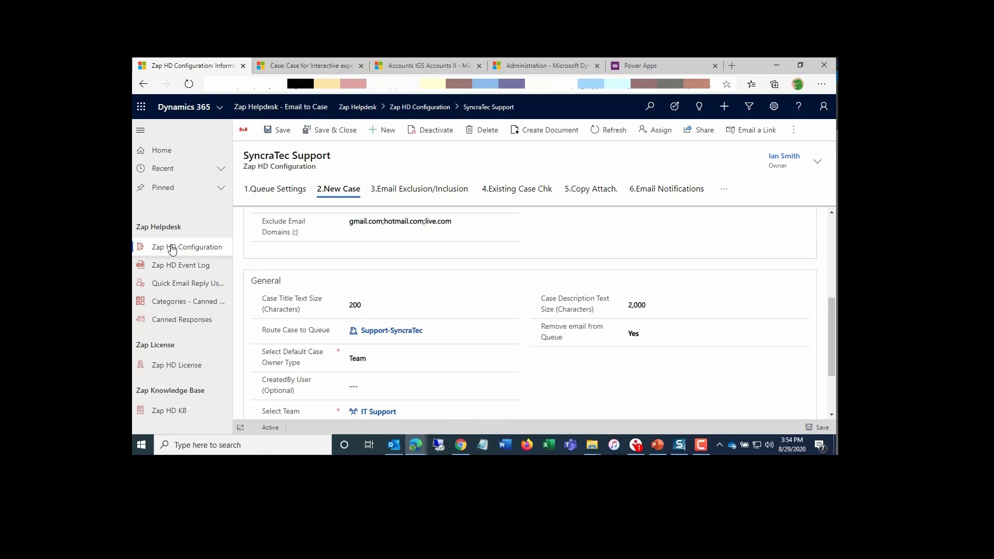
left_click(205, 247)
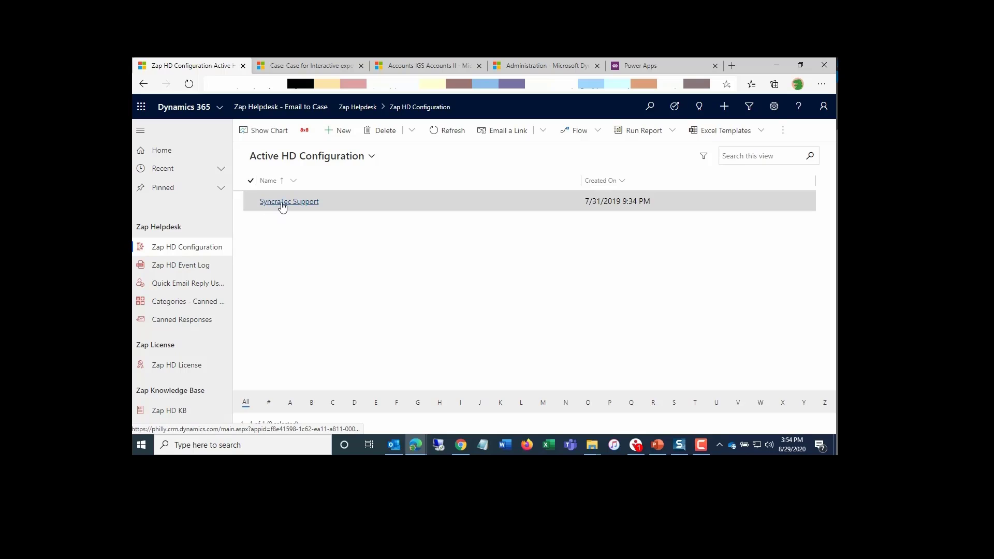
left_click(281, 202)
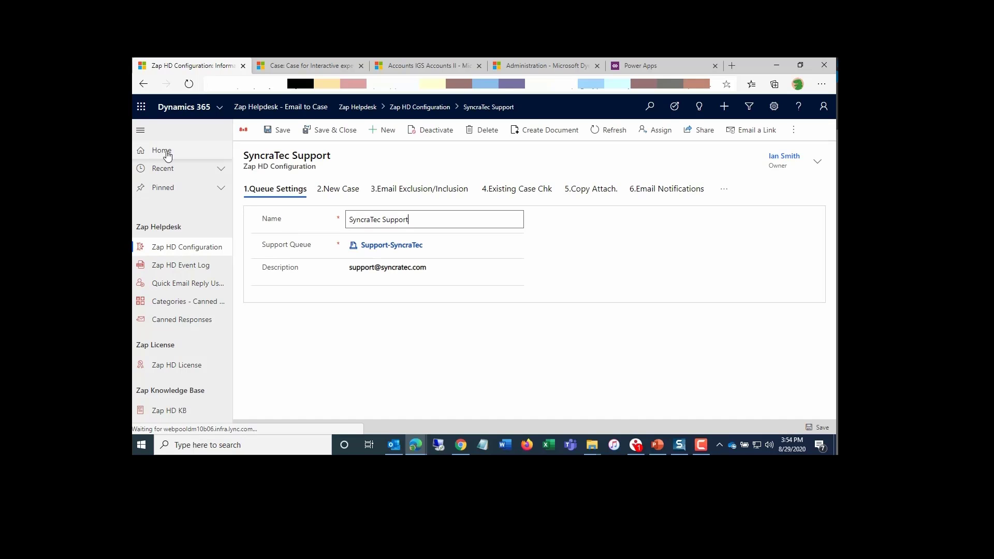
- Review the configuration's New Case, Email Exclusion/Inclusion and Existing Case Chk settings
left_click(140, 130)
left_click(265, 191)
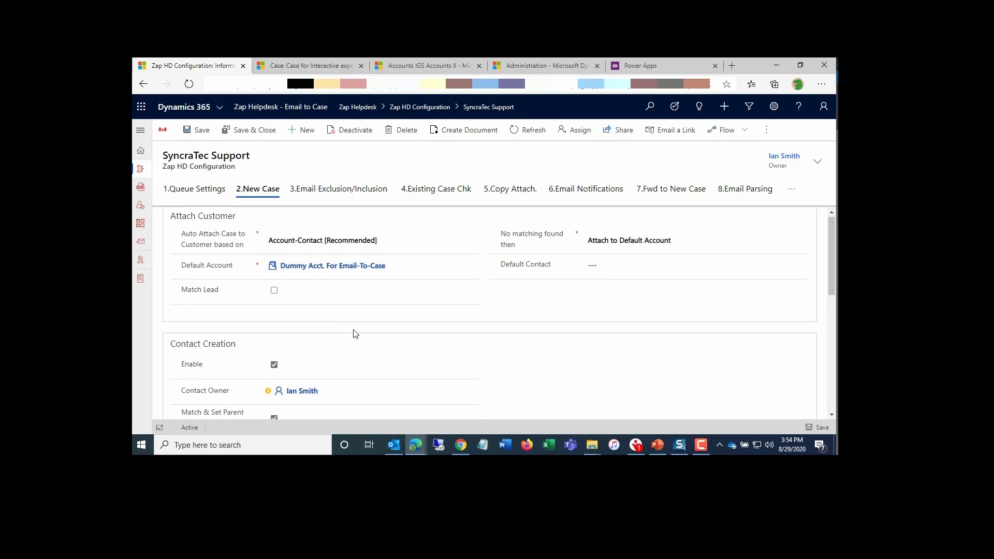
scroll(355, 334, "down", 3)
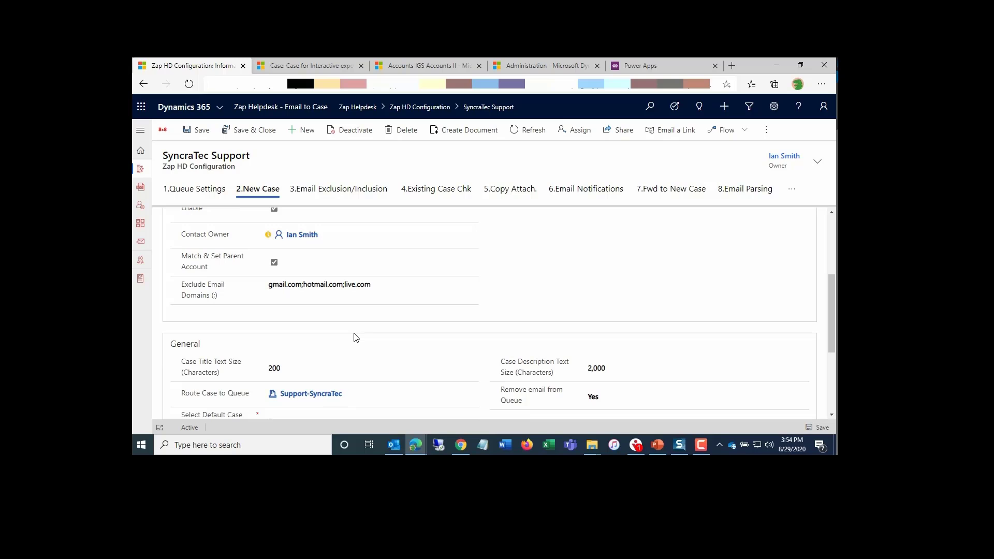
scroll(356, 337, "up", 3)
left_click(333, 190)
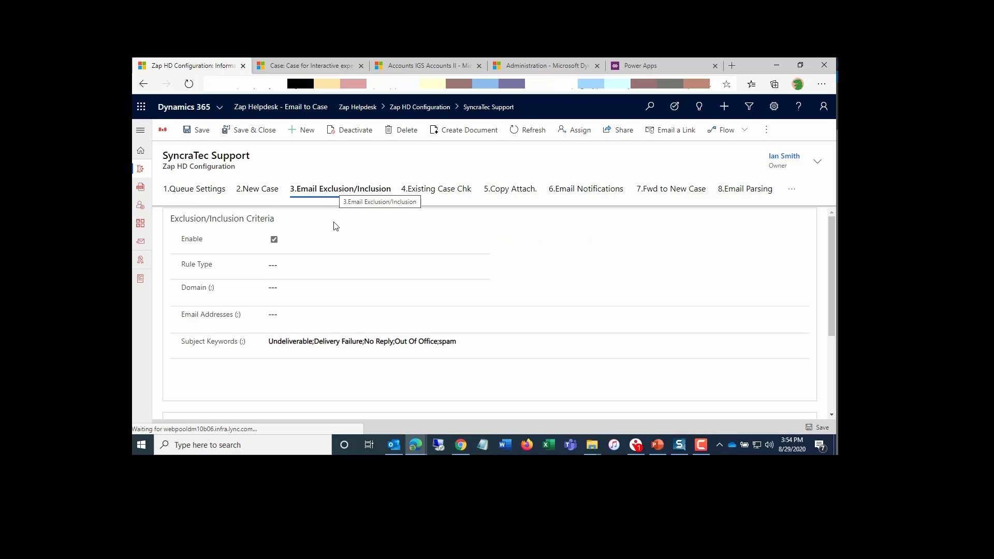
left_click(424, 192)
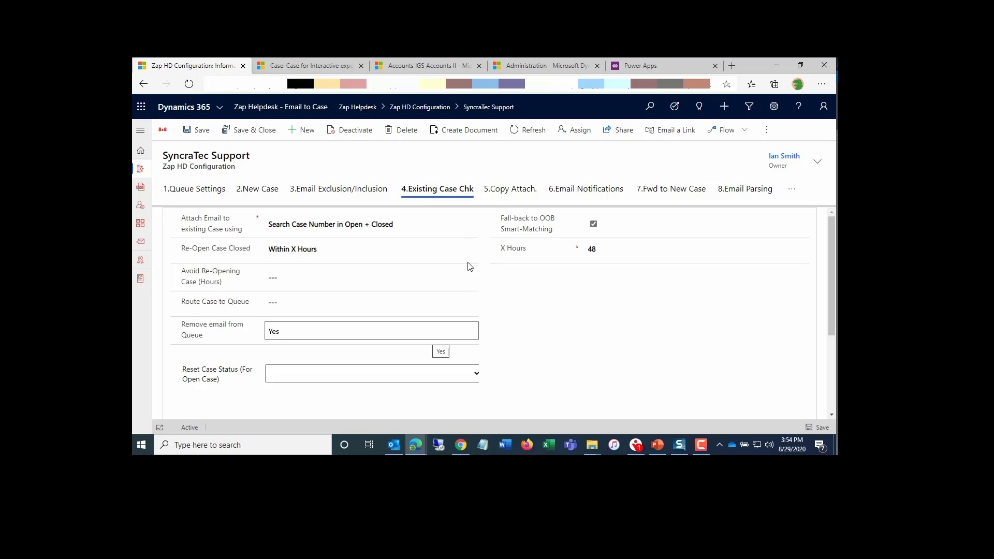
- Review the configuration's Copy Attach. and Email Notifications settings, including the internal and external notification templates
left_click(501, 195)
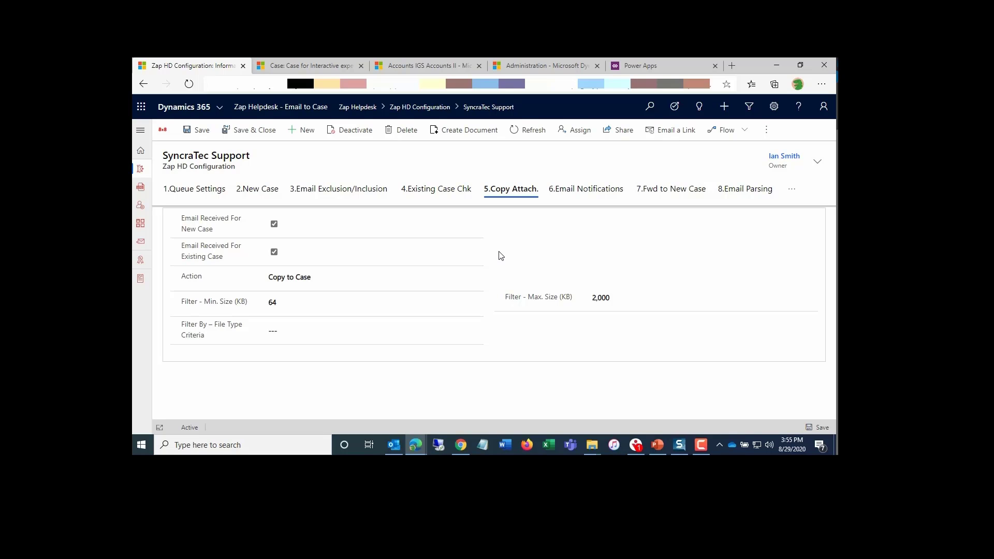
left_click(575, 192)
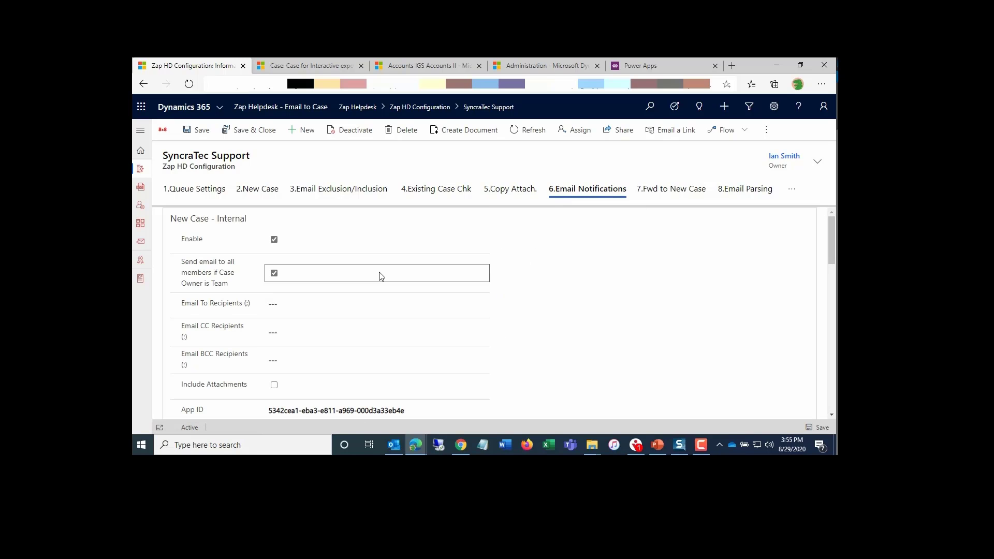
scroll(380, 287, "down", 1)
scroll(379, 287, "down", 5)
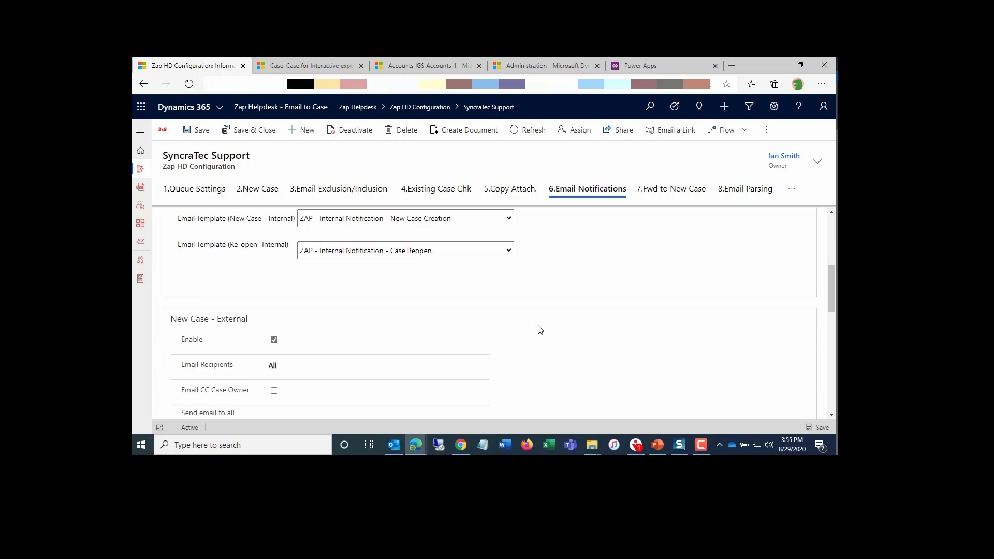
scroll(538, 328, "down", 6)
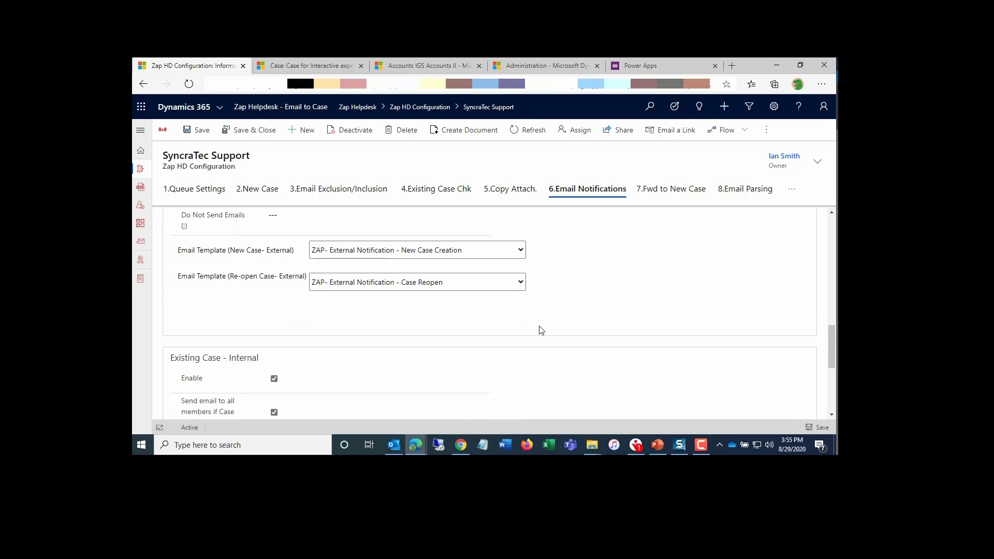
scroll(562, 333, "down", 3)
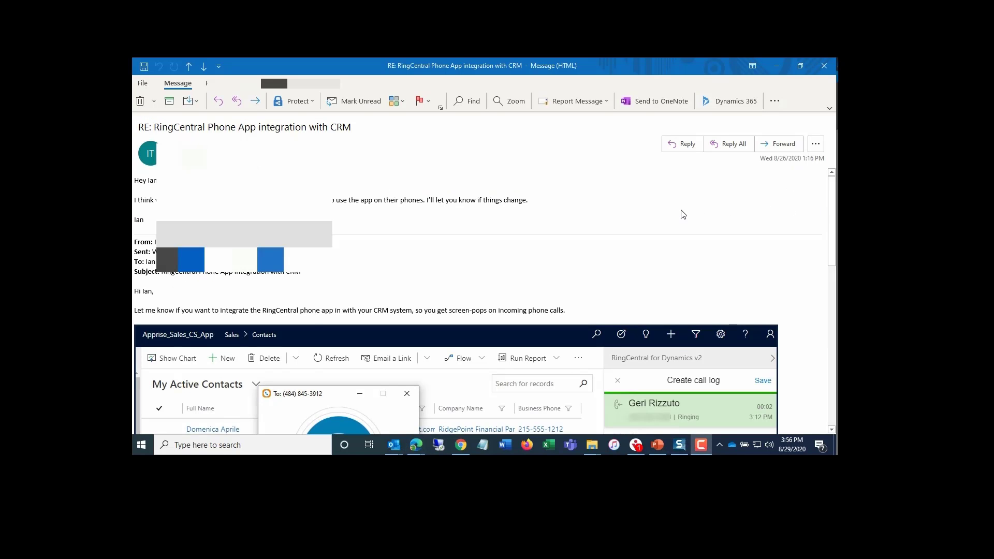
- Forward the RingCentral Phone App integration email and delete the signature block at the top of the body
left_click(779, 145)
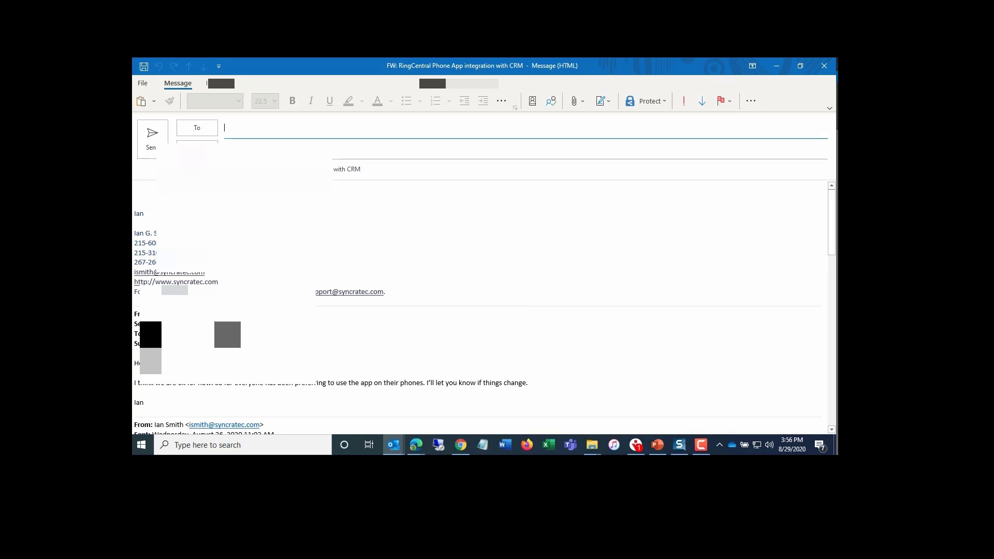
double_click(134, 212)
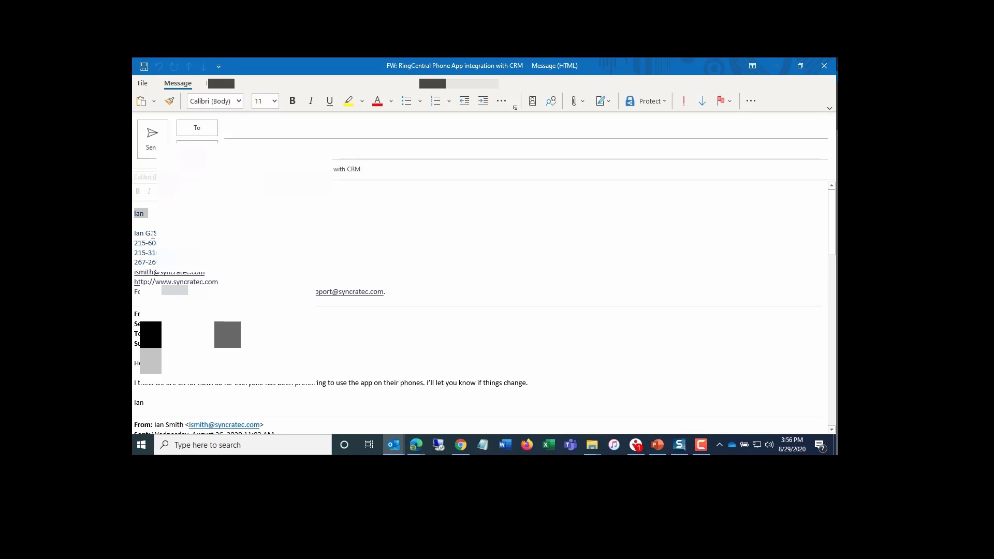
key("shift+Down")
key("shift+Down")
key("shift+Down")
key("shift+Down")
key("shift+Down")
key("shift+Down")
key("shift+Down")
key("shift+Down")
key("shift+Down")
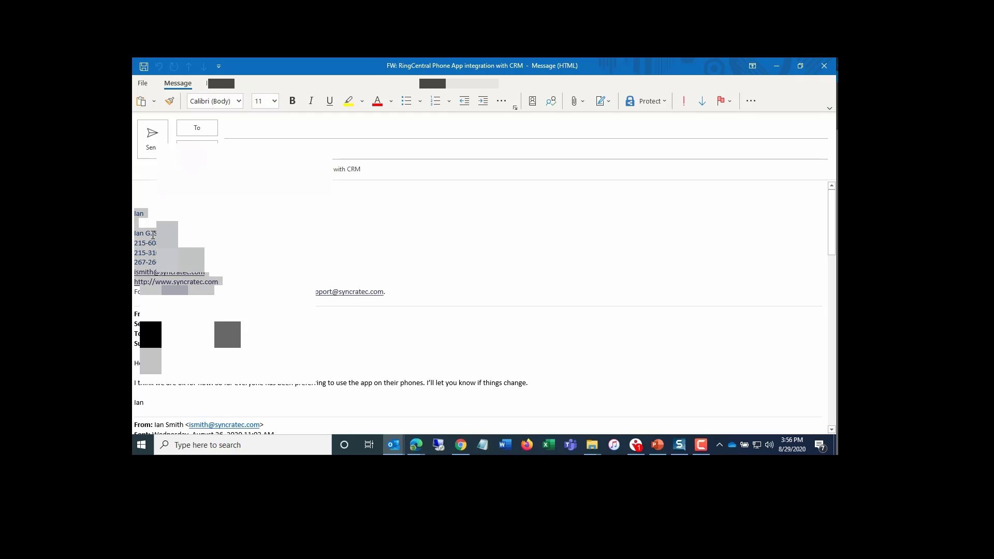
key("Delete")
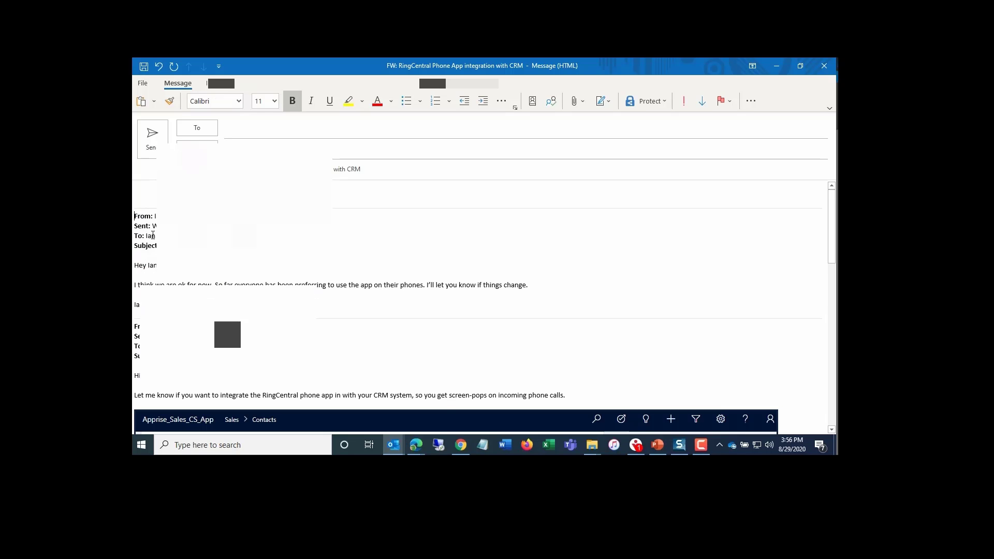
- Highlight the original sender's From line in the forwarded body in yellow
key("Right")
key("shift+End")
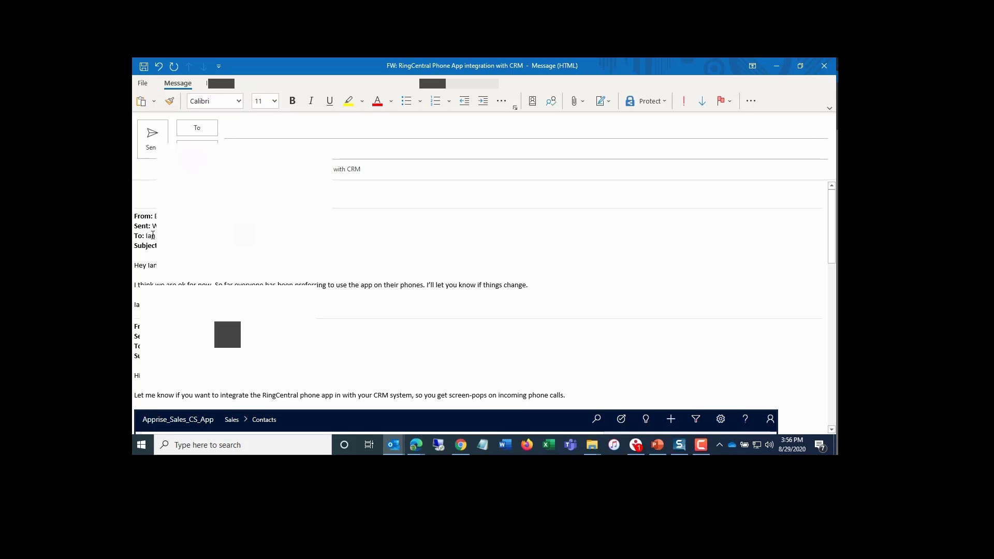
type("account.com>")
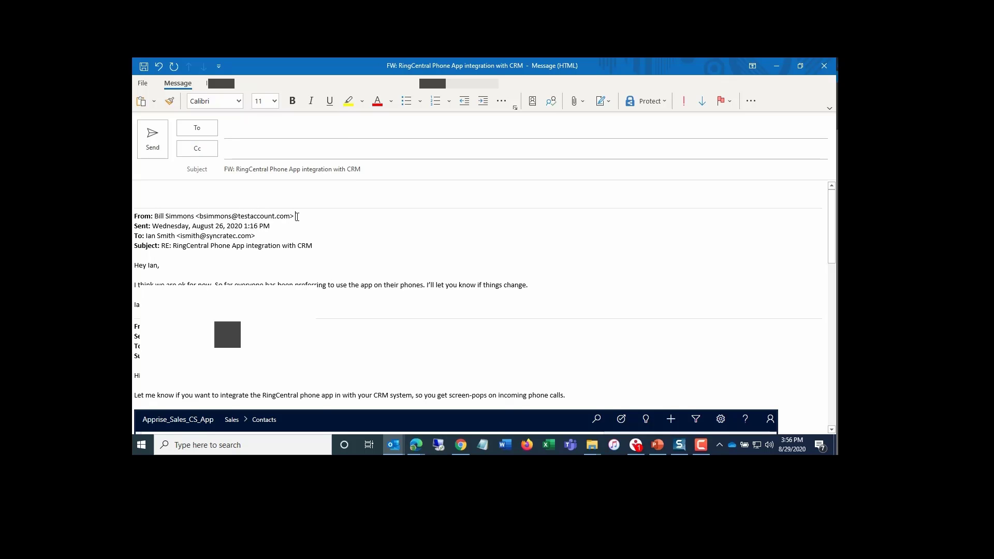
left_click_drag(297, 217, 133, 216)
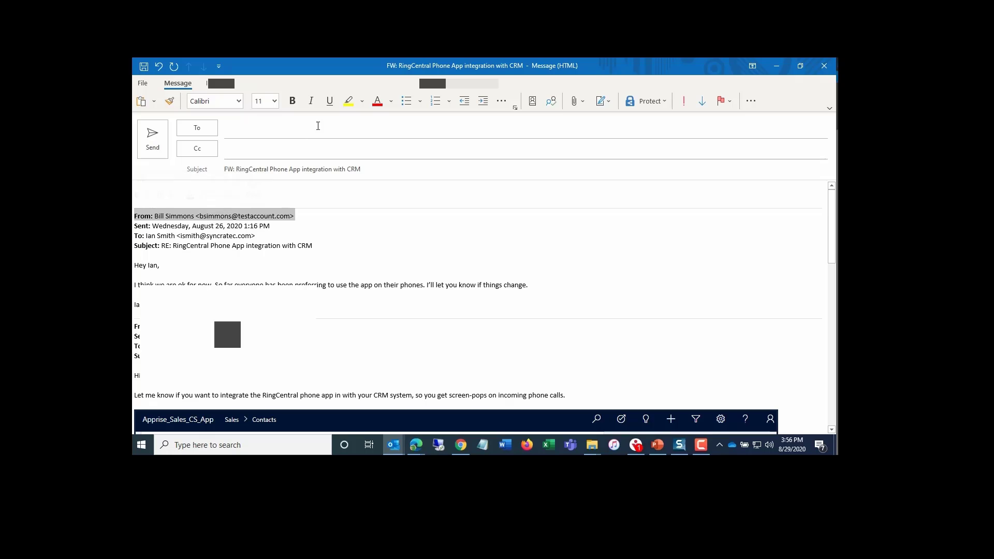
left_click(348, 100)
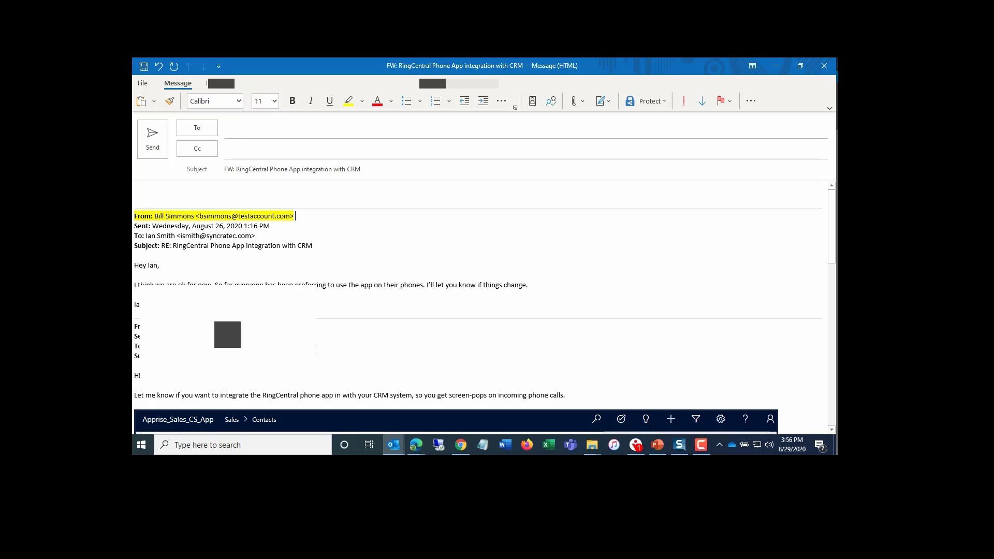
- Address the forwarded email to the Sync-Support mailbox
left_click(246, 136)
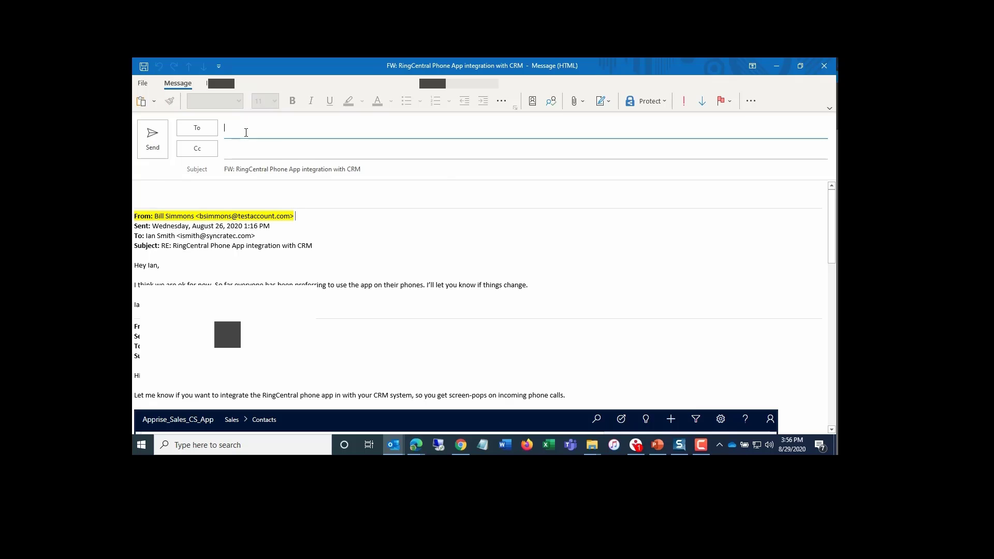
type("suppo")
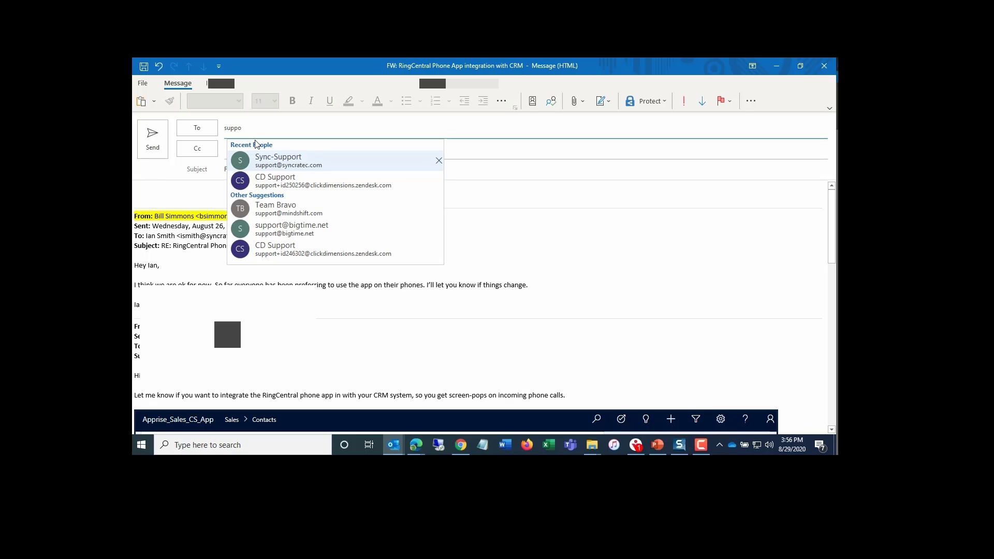
left_click(296, 163)
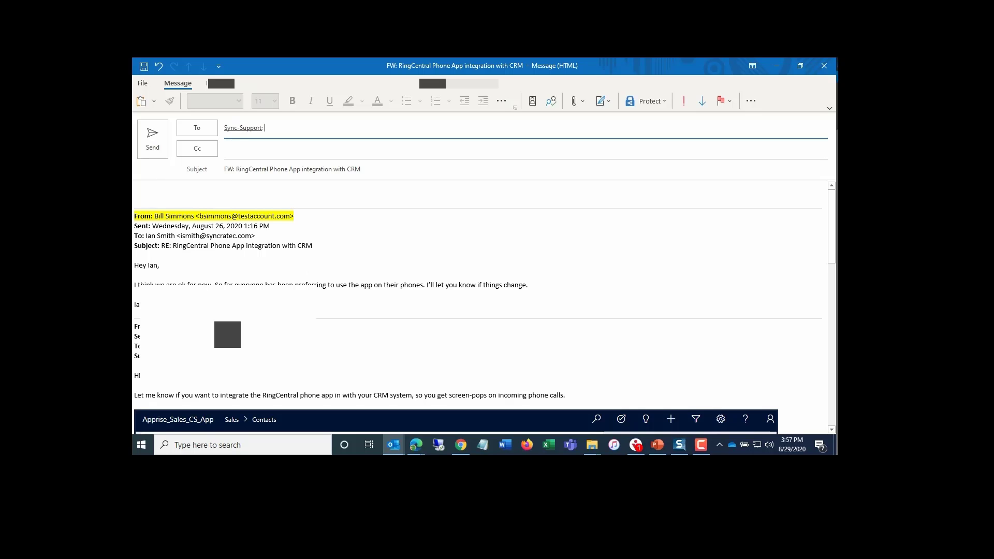
- Delete the To line from the quoted earlier message header and send the forward
mouse_move(279, 347)
left_mouse_down()
mouse_move(228, 355)
mouse_move(142, 346)
left_mouse_up()
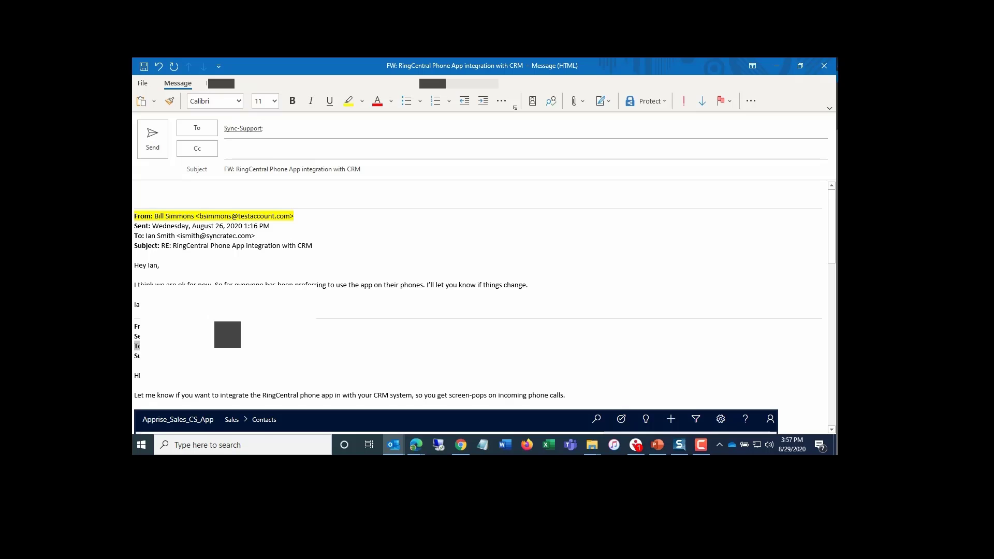
key("Delete")
key("Delete")
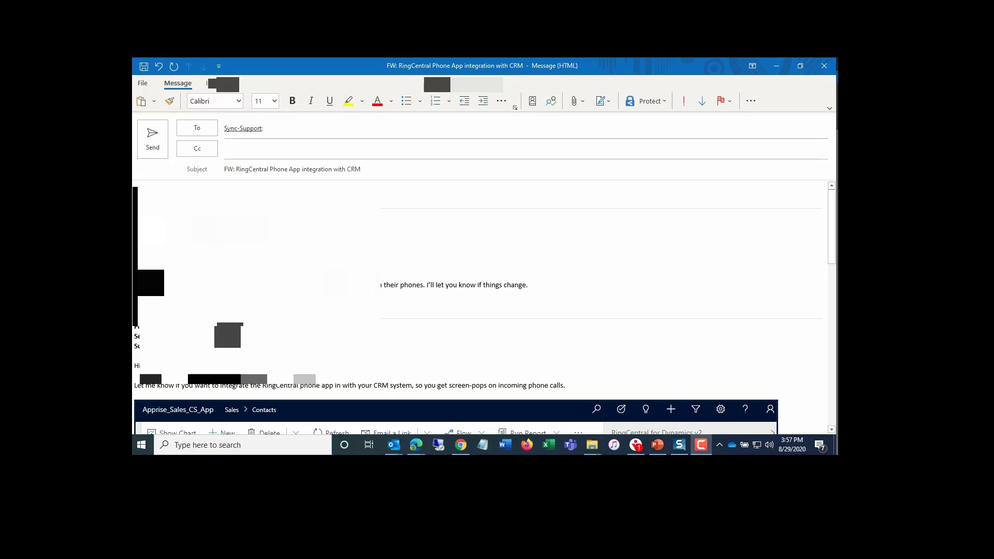
left_click(152, 144)
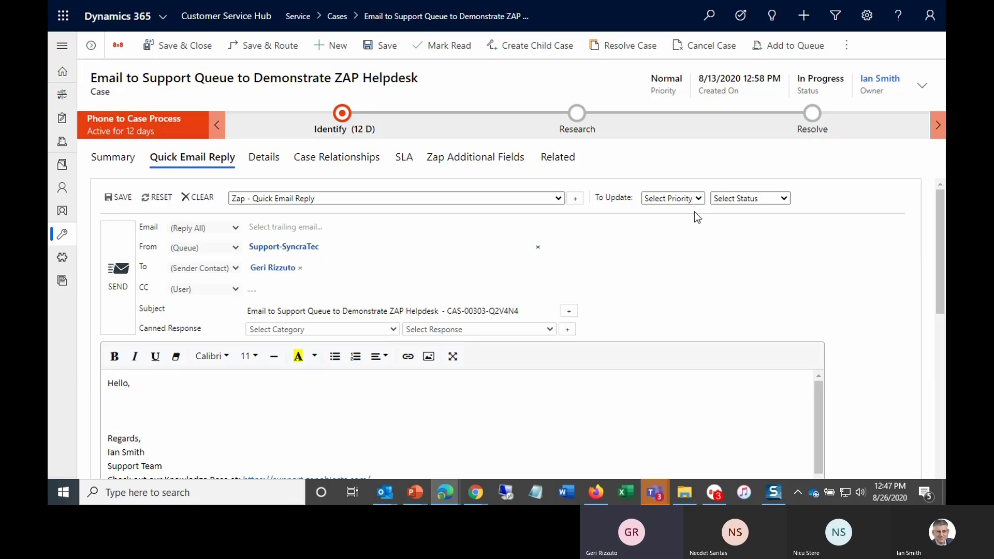
- Set the Quick Email Reply's status update to In Progress and its priority update to High
left_click(782, 199)
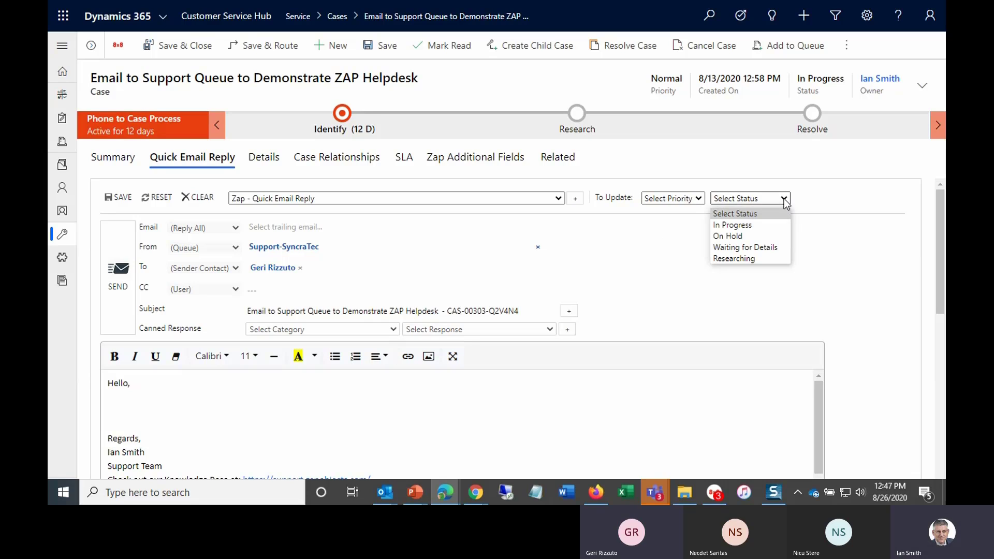
left_click(752, 226)
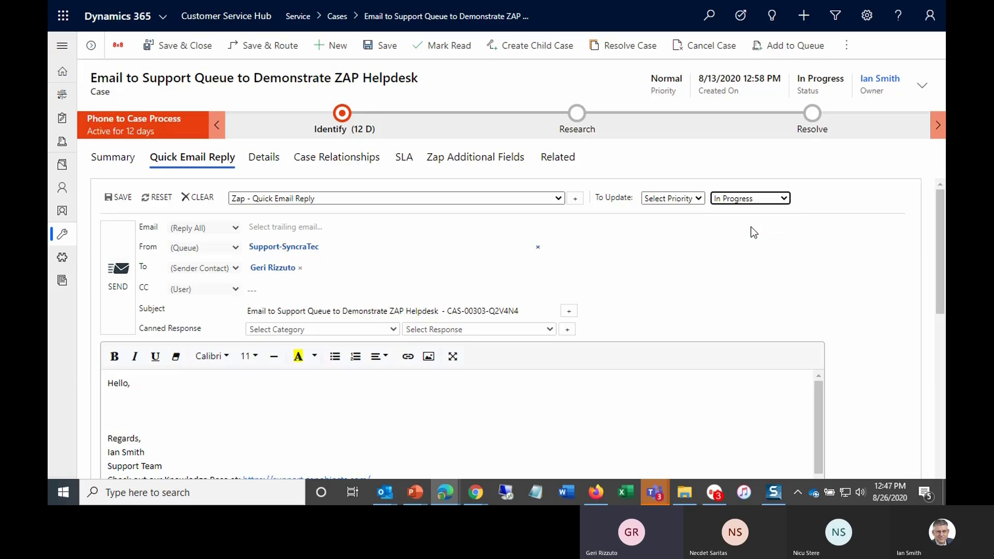
left_click(696, 200)
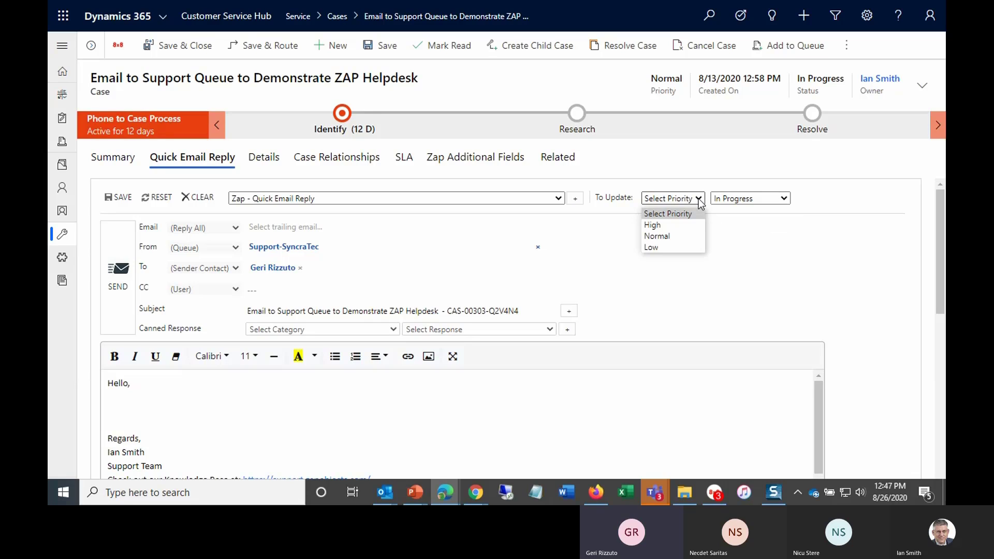
left_click(672, 224)
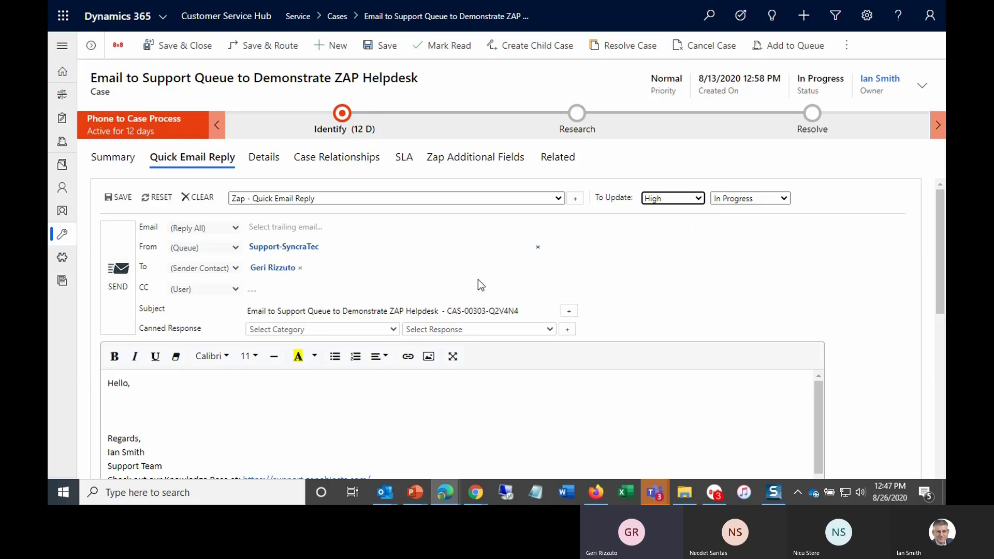
- Pick the contact's signature as the canned response and review the reply body
left_click(394, 329)
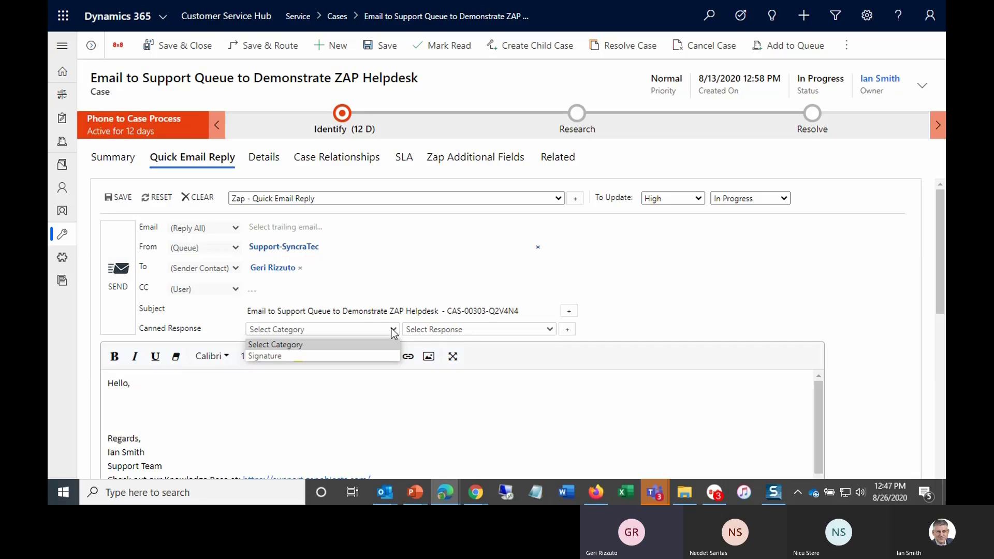
left_click(550, 331)
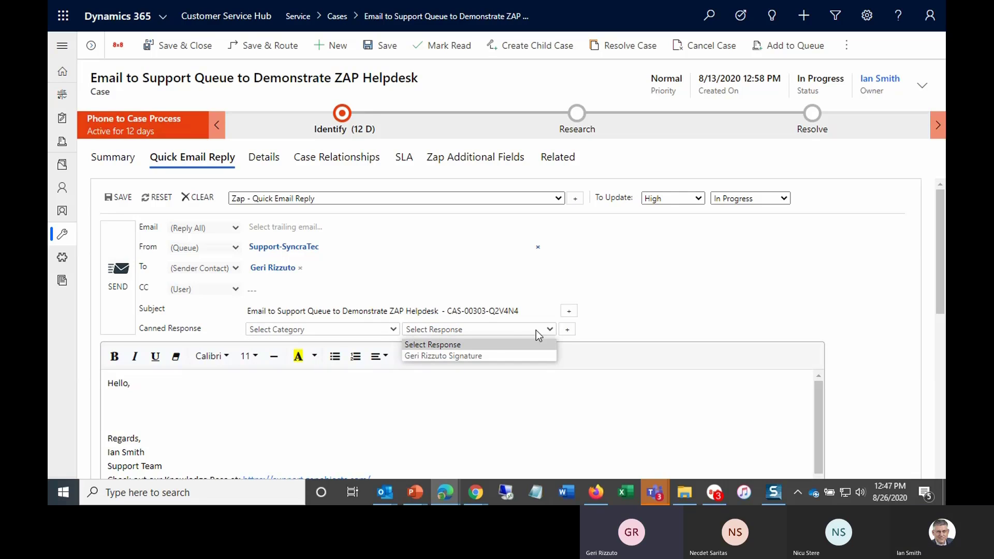
left_click(485, 356)
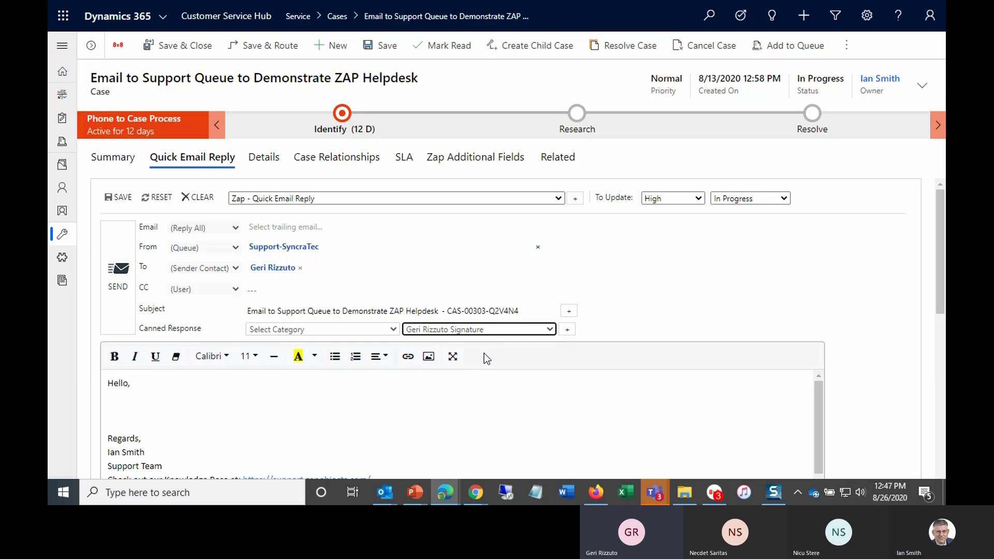
scroll(575, 418, "down", 2)
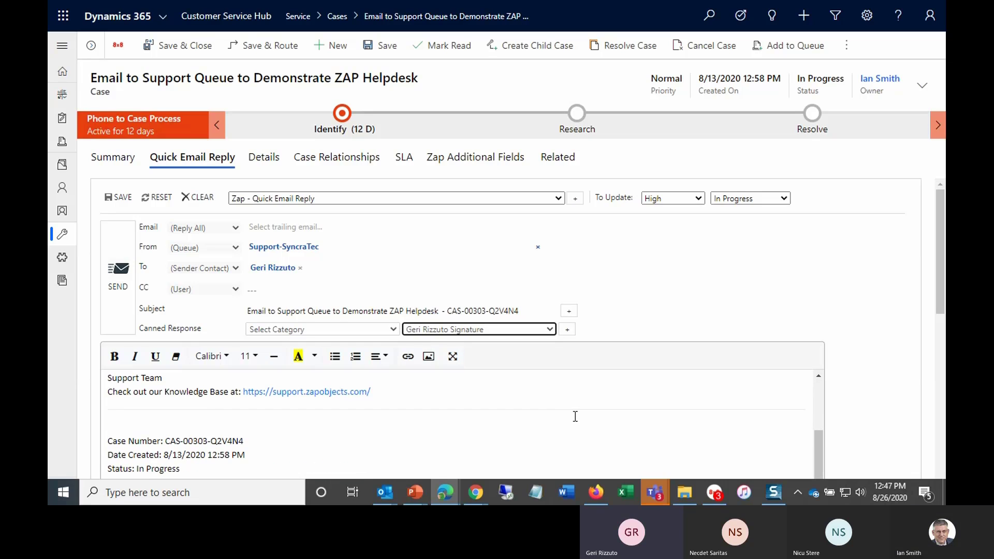
scroll(575, 416, "down", 3)
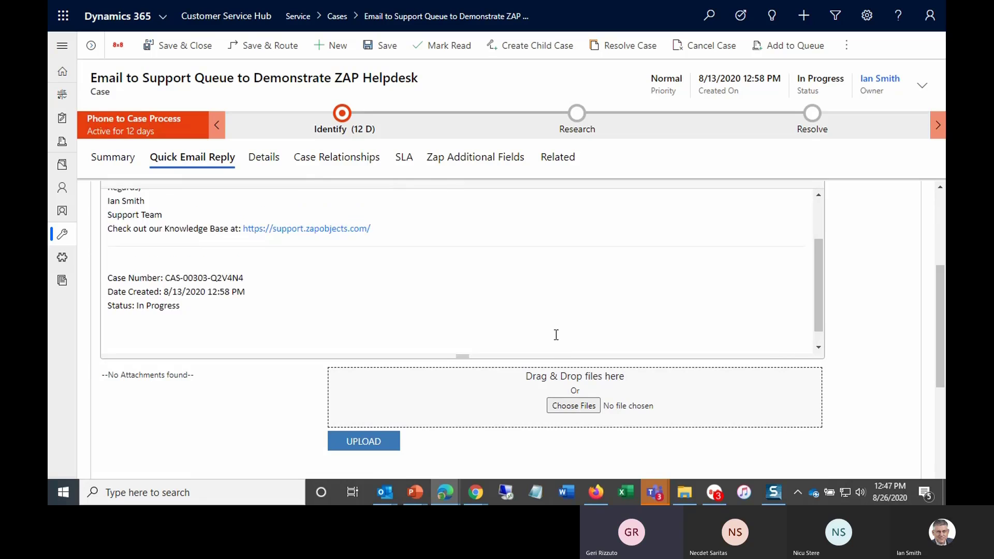
scroll(555, 335, "up", 2)
scroll(852, 337, "up", 3)
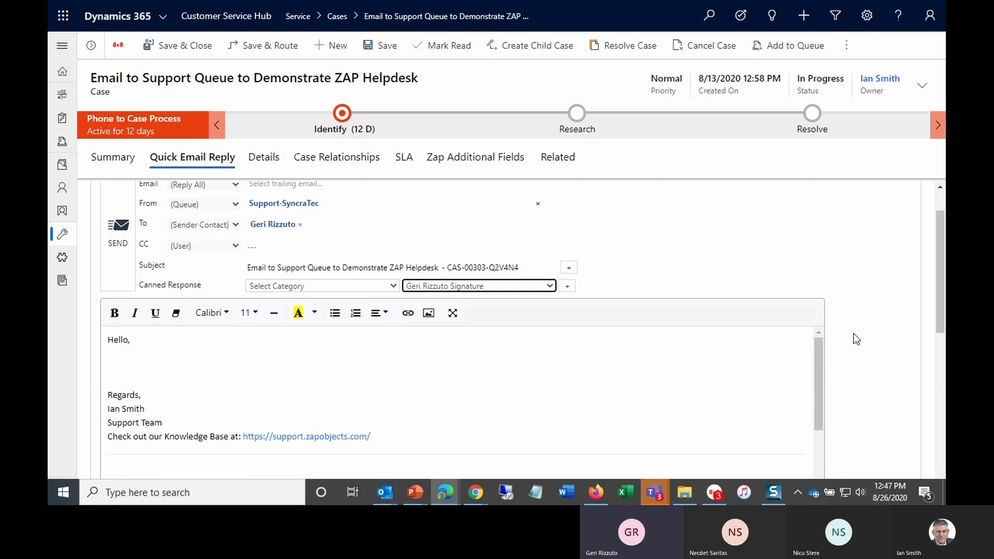
scroll(856, 339, "up", 1)
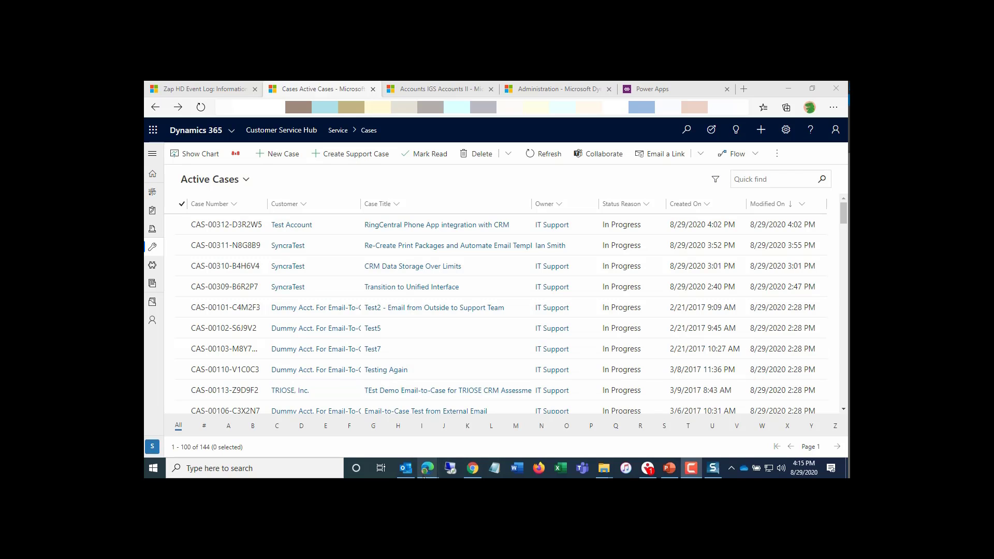
- Switch to Customer Service Insights and browse its KPI summary, New cases and Customer satisfaction dashboards
mouse_move(427, 472)
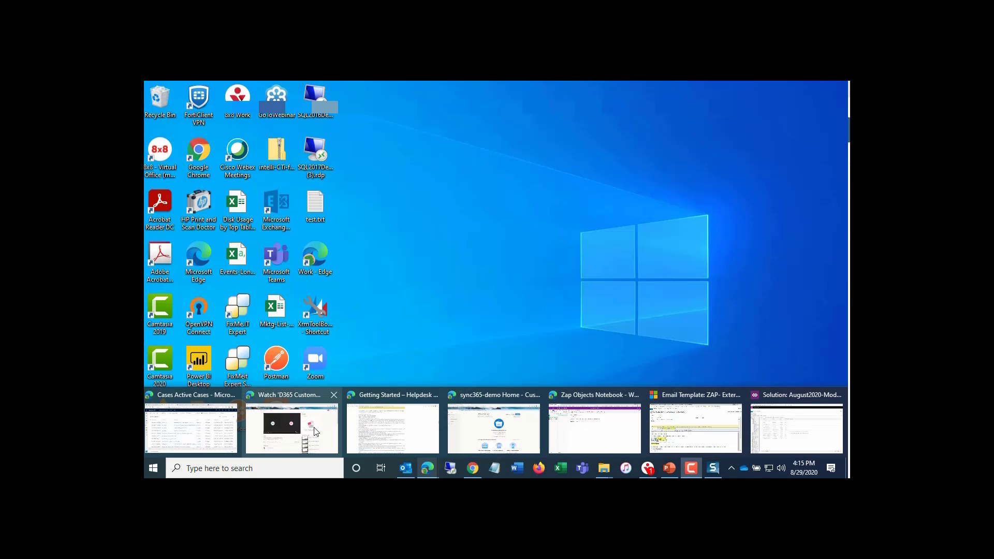
left_click(316, 431)
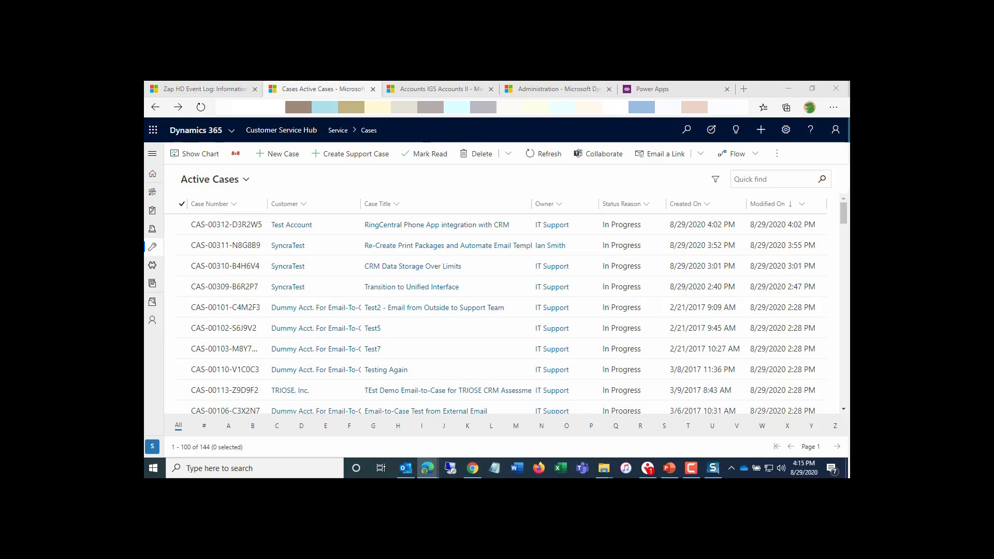
left_click_drag(849, 129, 559, 82)
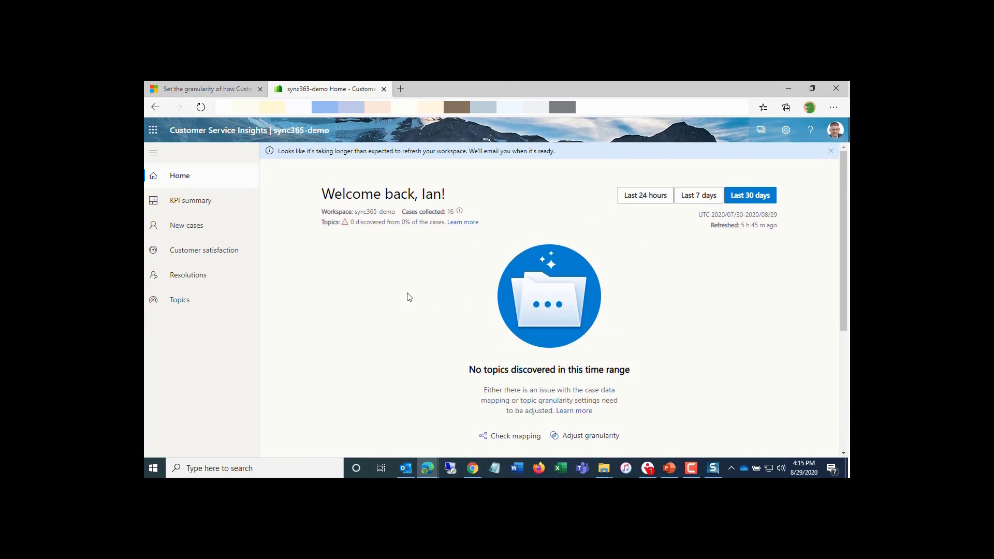
left_click(211, 202)
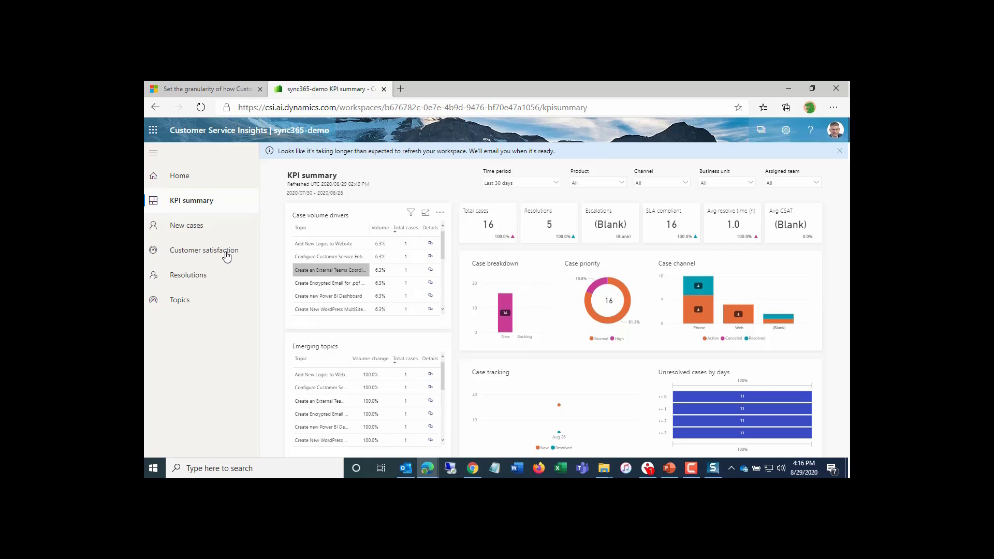
left_click(187, 226)
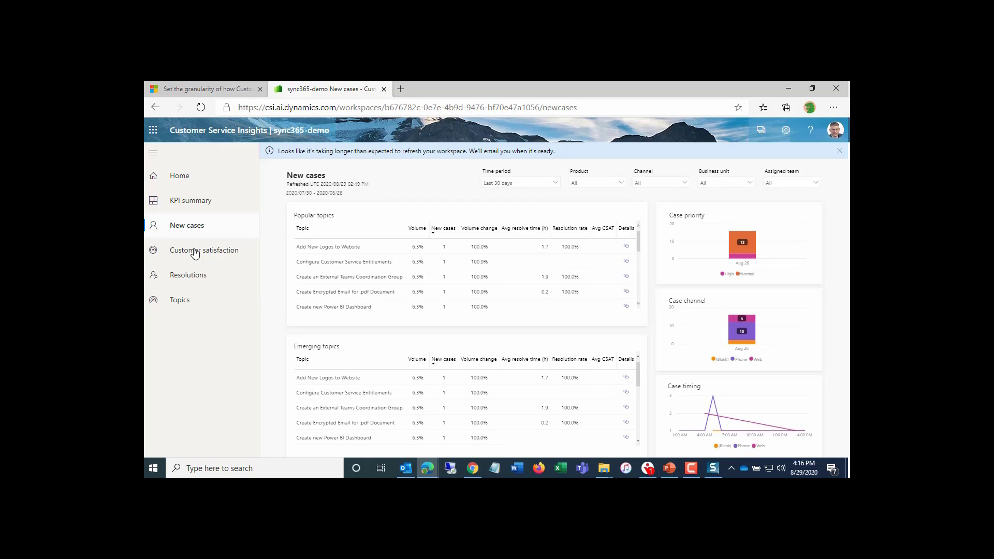
key("F11")
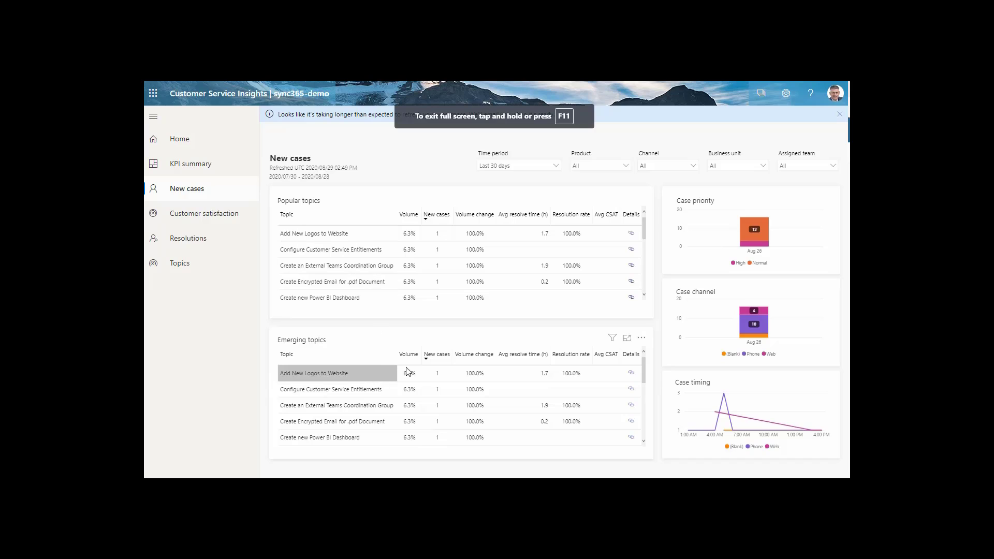
left_click(198, 218)
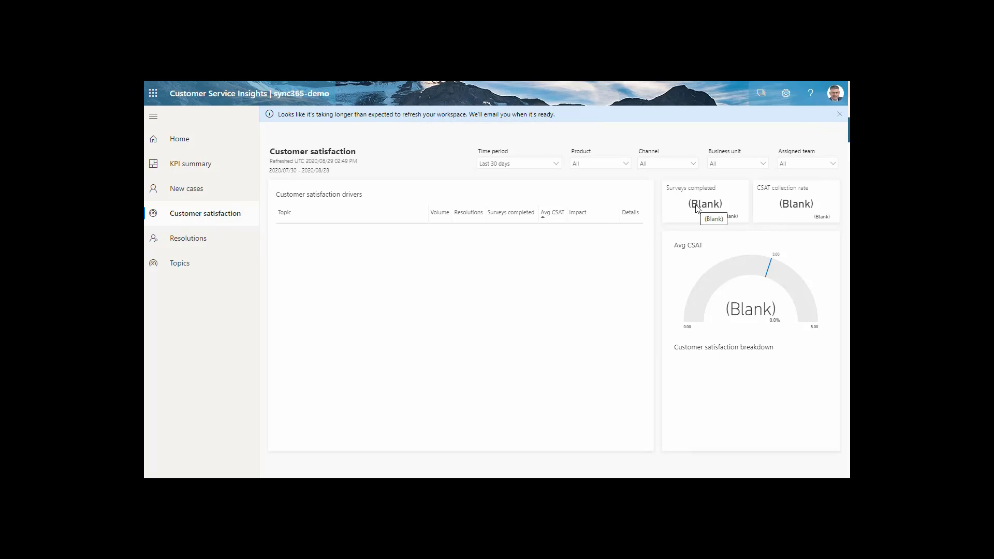
left_click(199, 194)
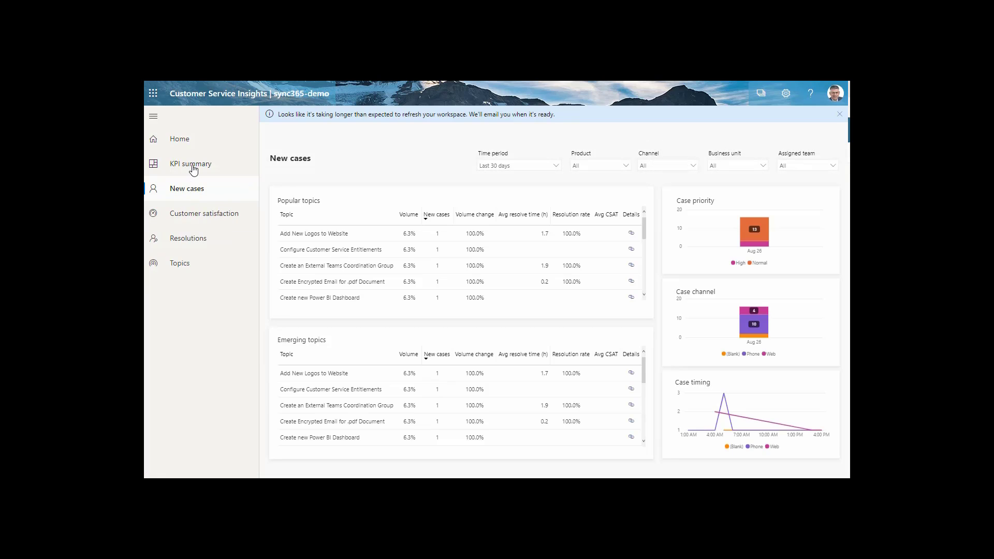
left_click(193, 165)
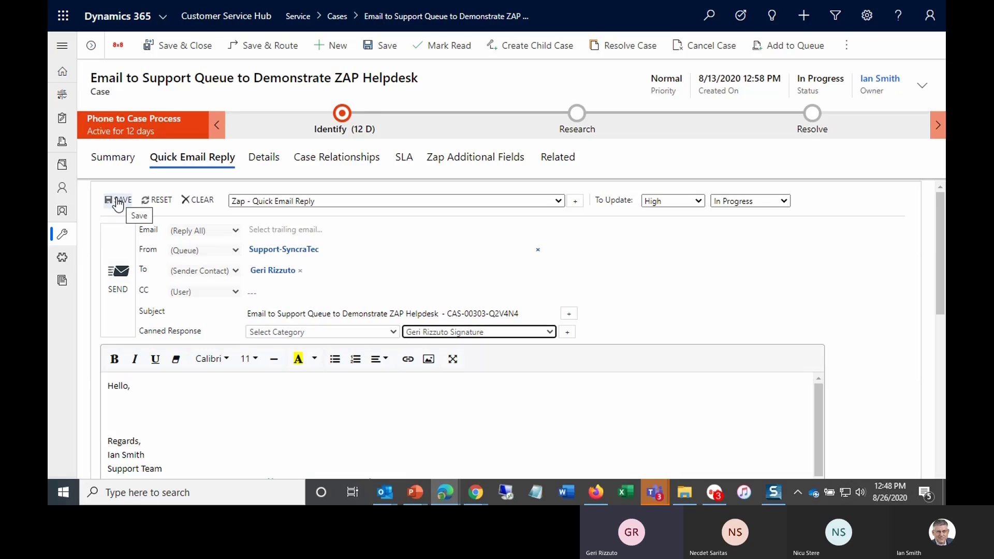
- Save the Quick Email Reply with its priority, status and canned response
left_click(118, 202)
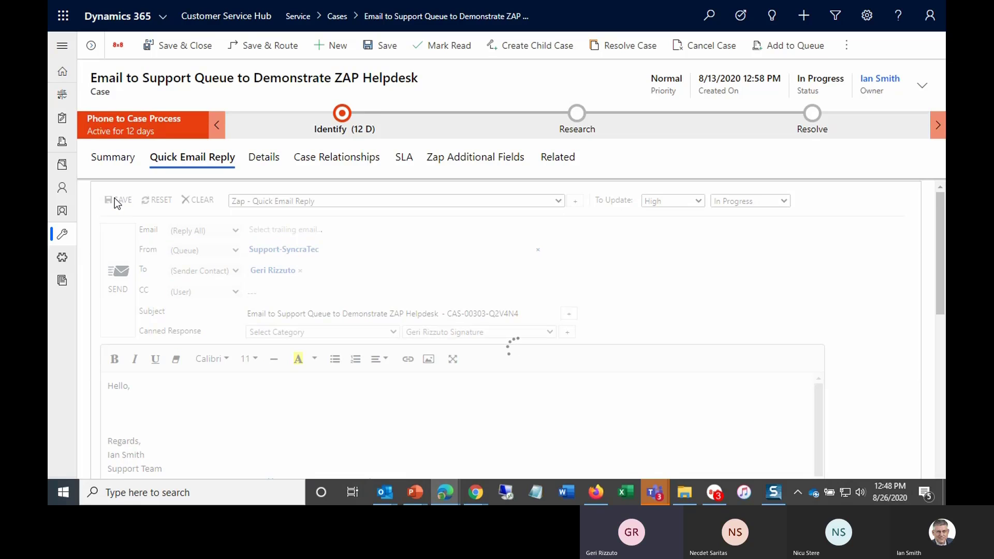